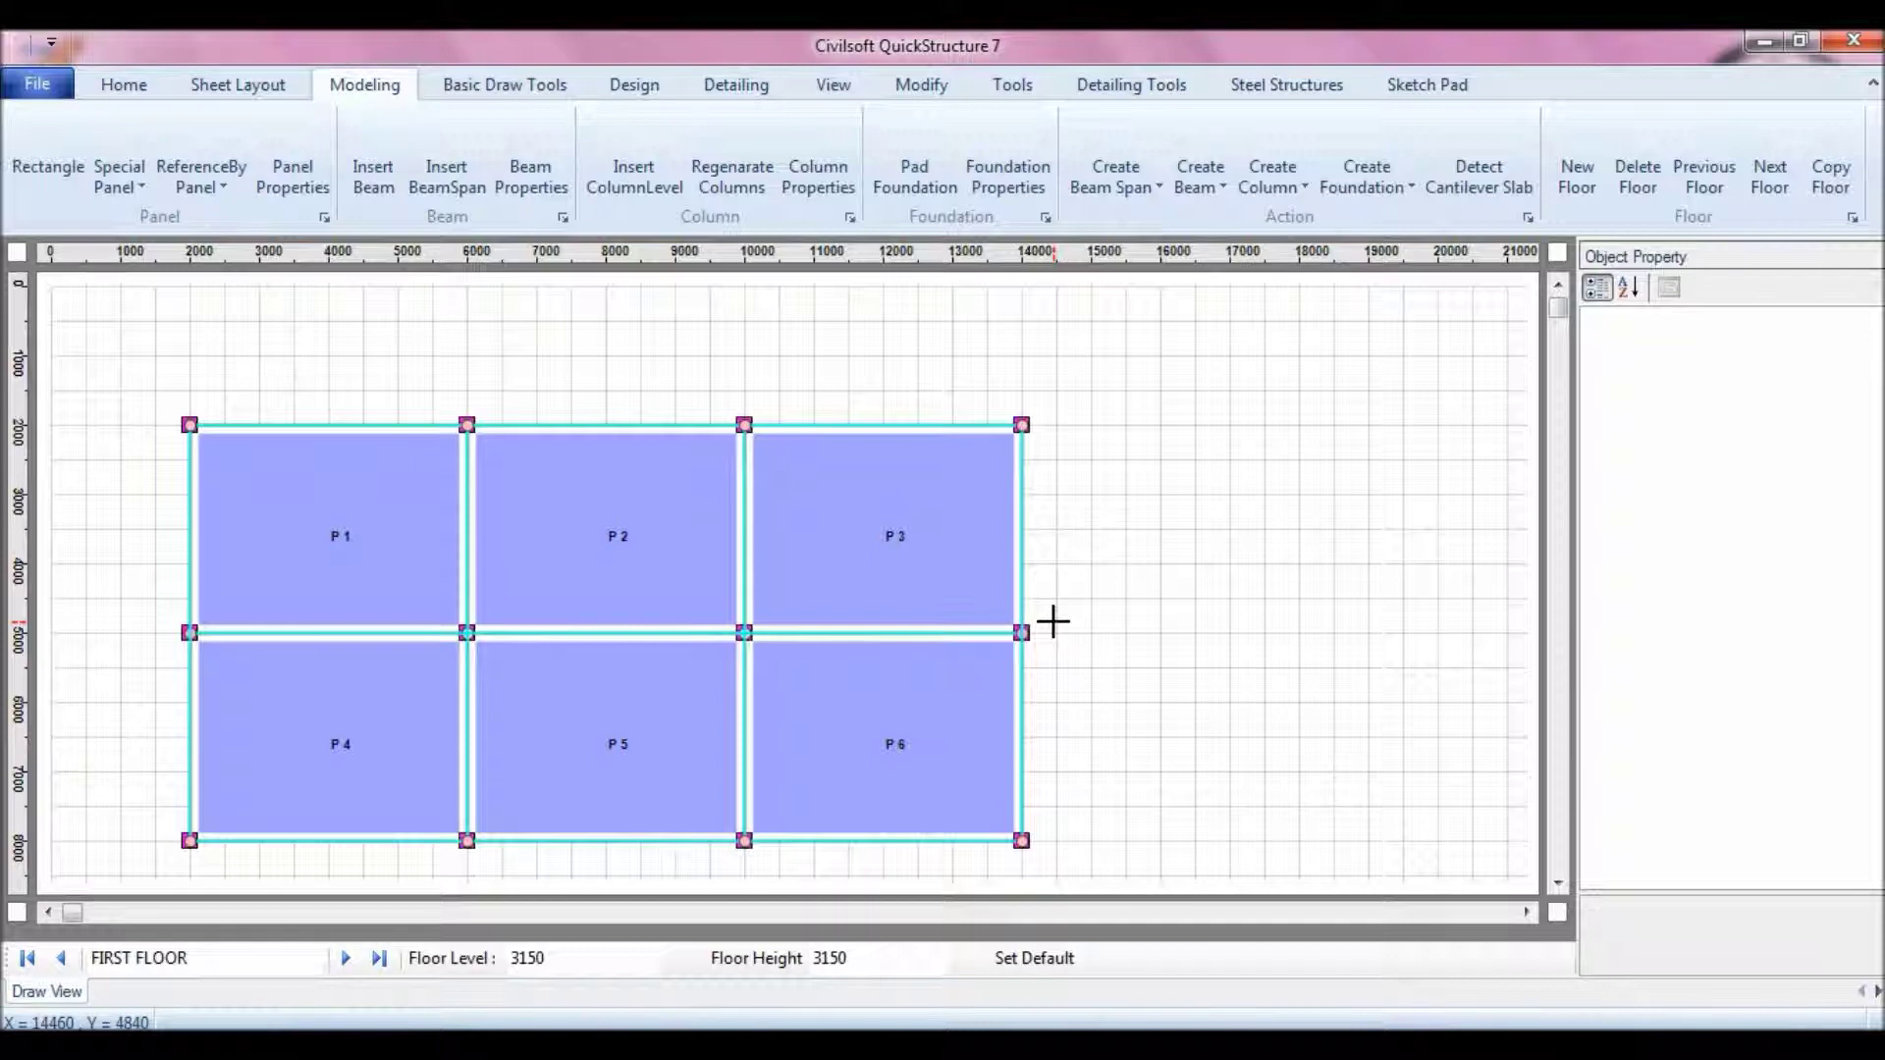
pyautogui.click(1427, 84)
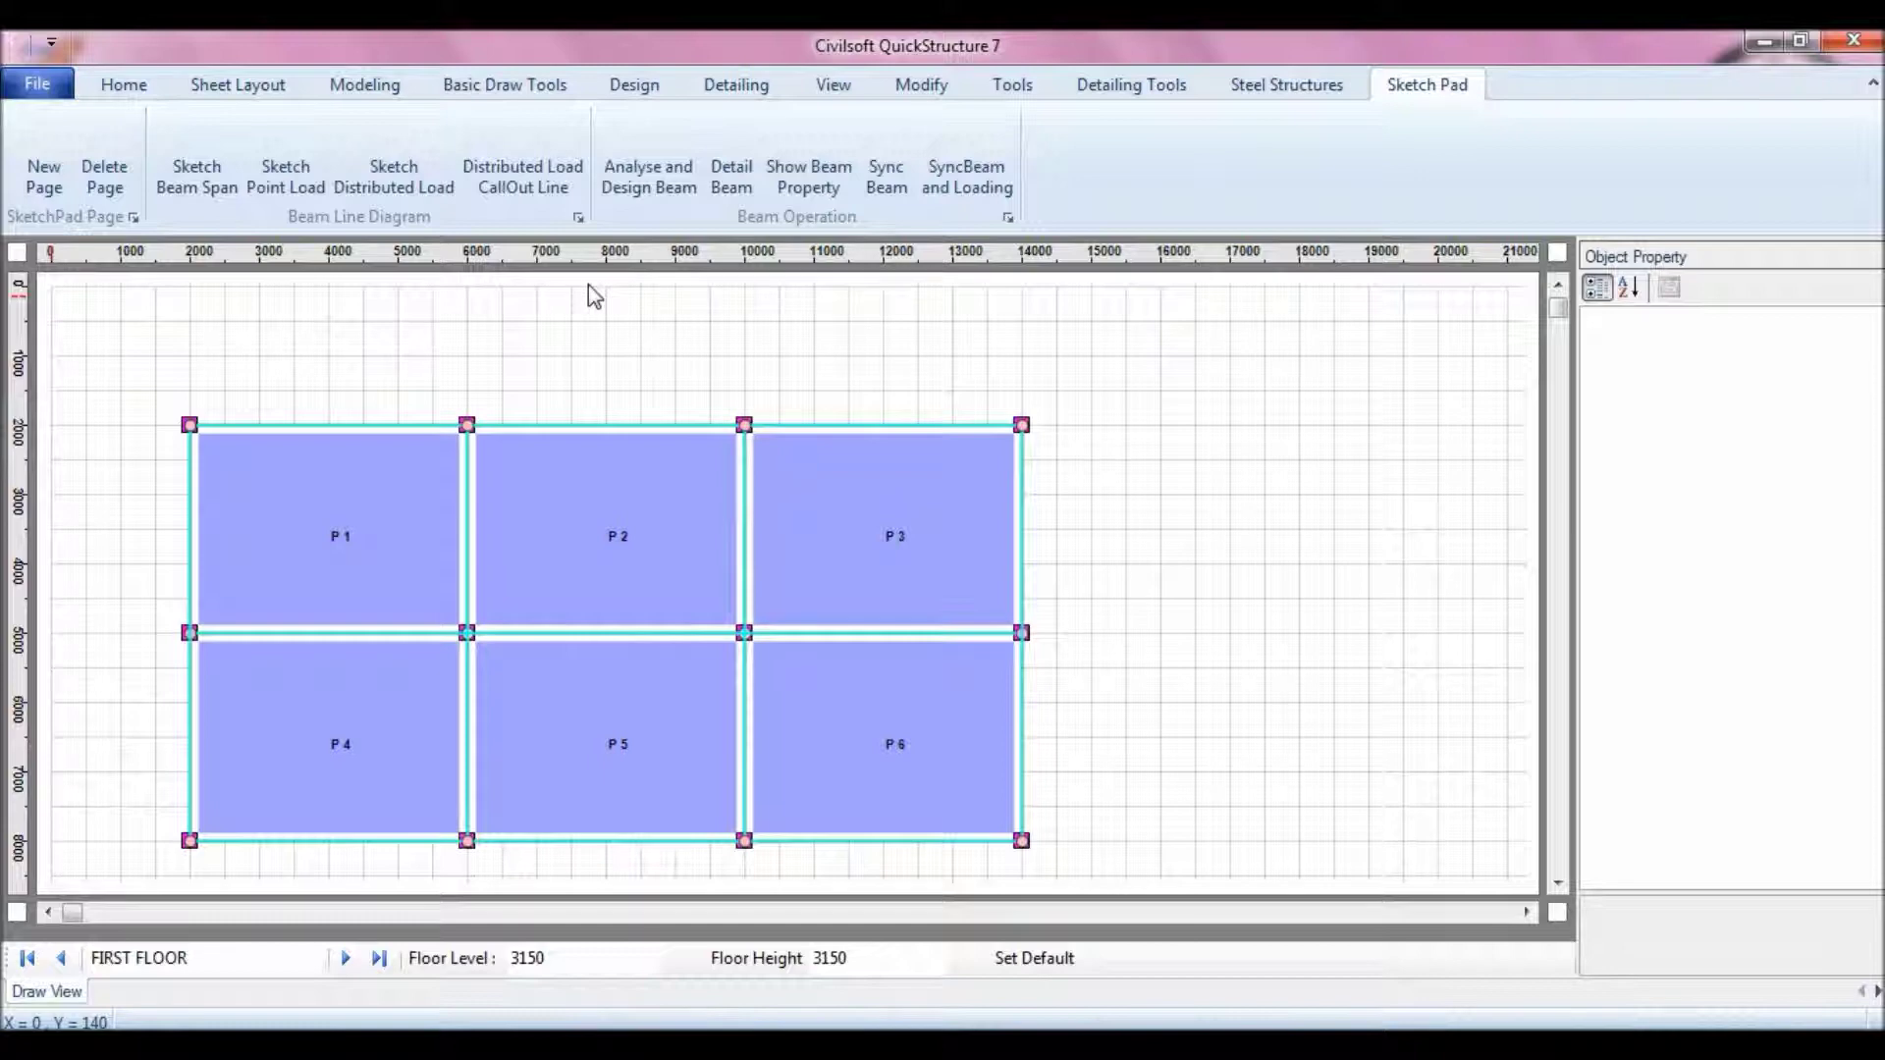
pyautogui.click(839, 91)
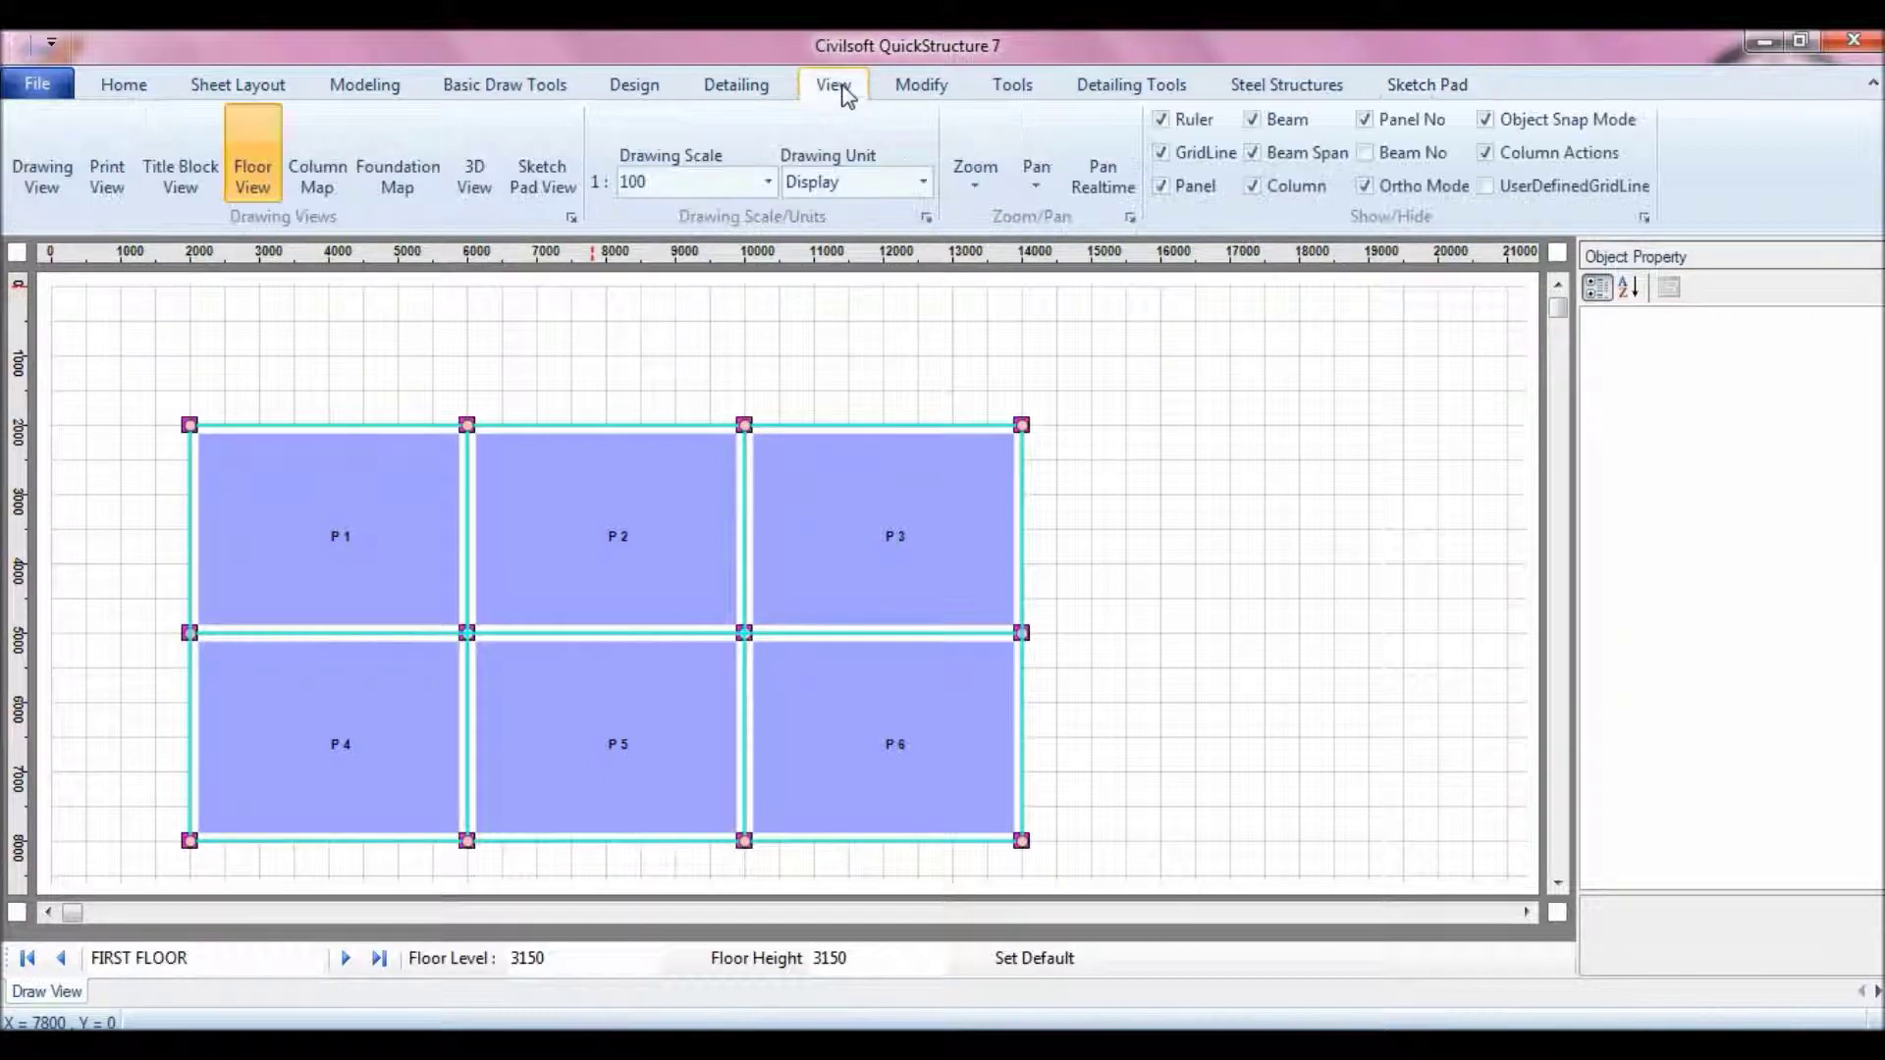
pyautogui.click(255, 186)
pyautogui.click(61, 958)
pyautogui.click(346, 959)
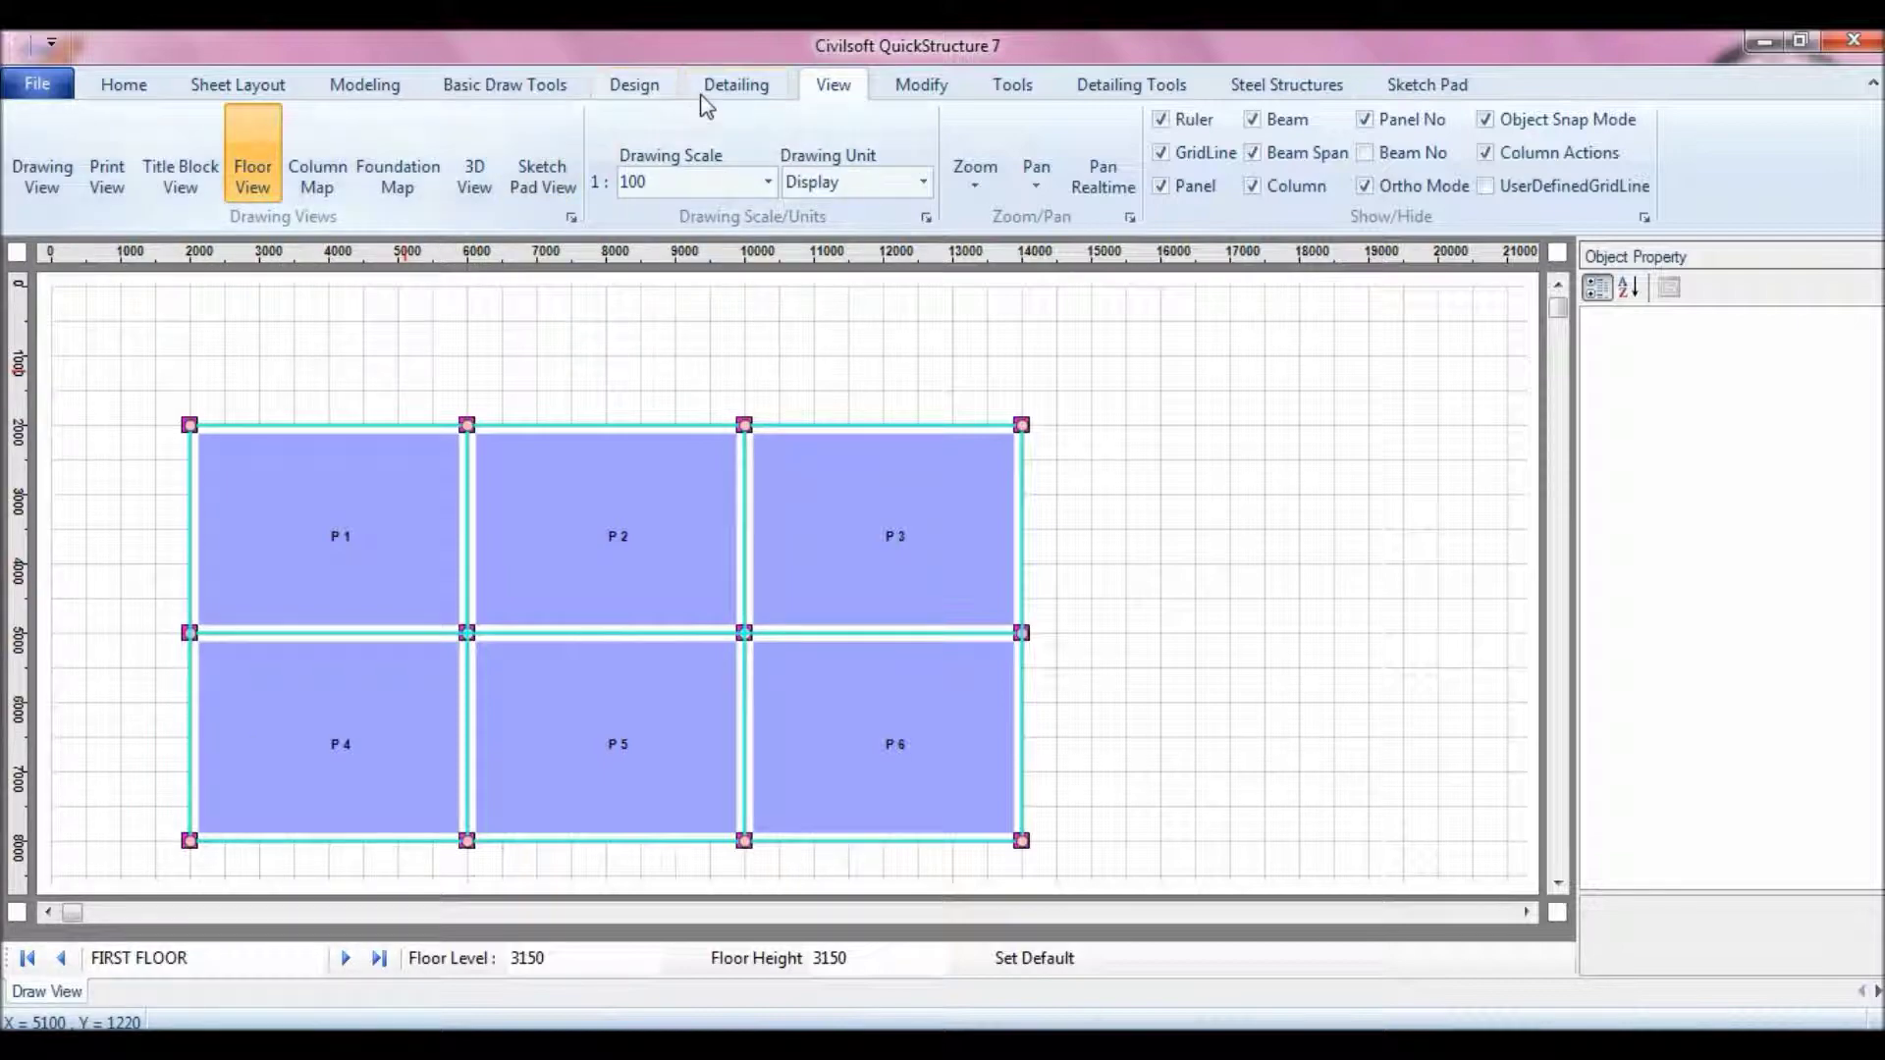
# Step: Open the beam properties, select Beam 1 and show it in the sketch pad, closing the properties window
pyautogui.click(395, 90)
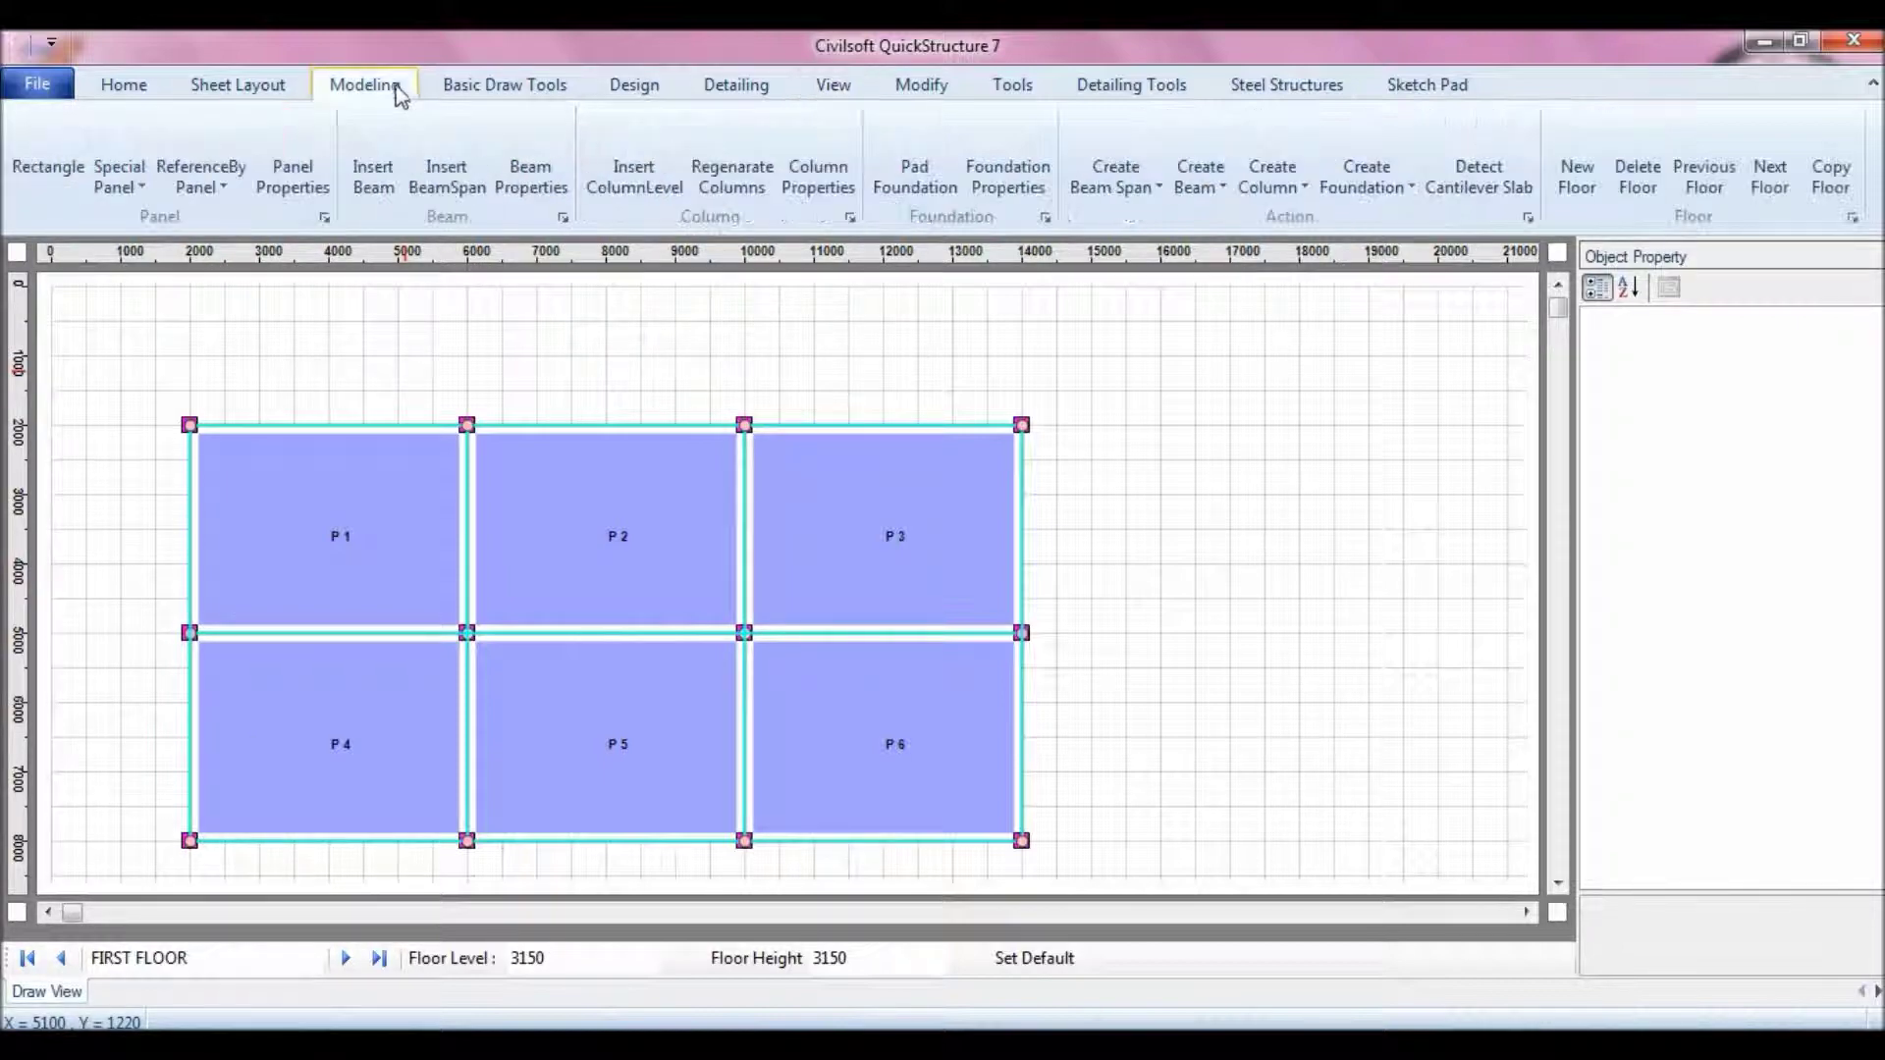
pyautogui.click(525, 187)
pyautogui.moveTo(709, 144); pyautogui.dragTo(1240, 77)
pyautogui.click(1069, 139)
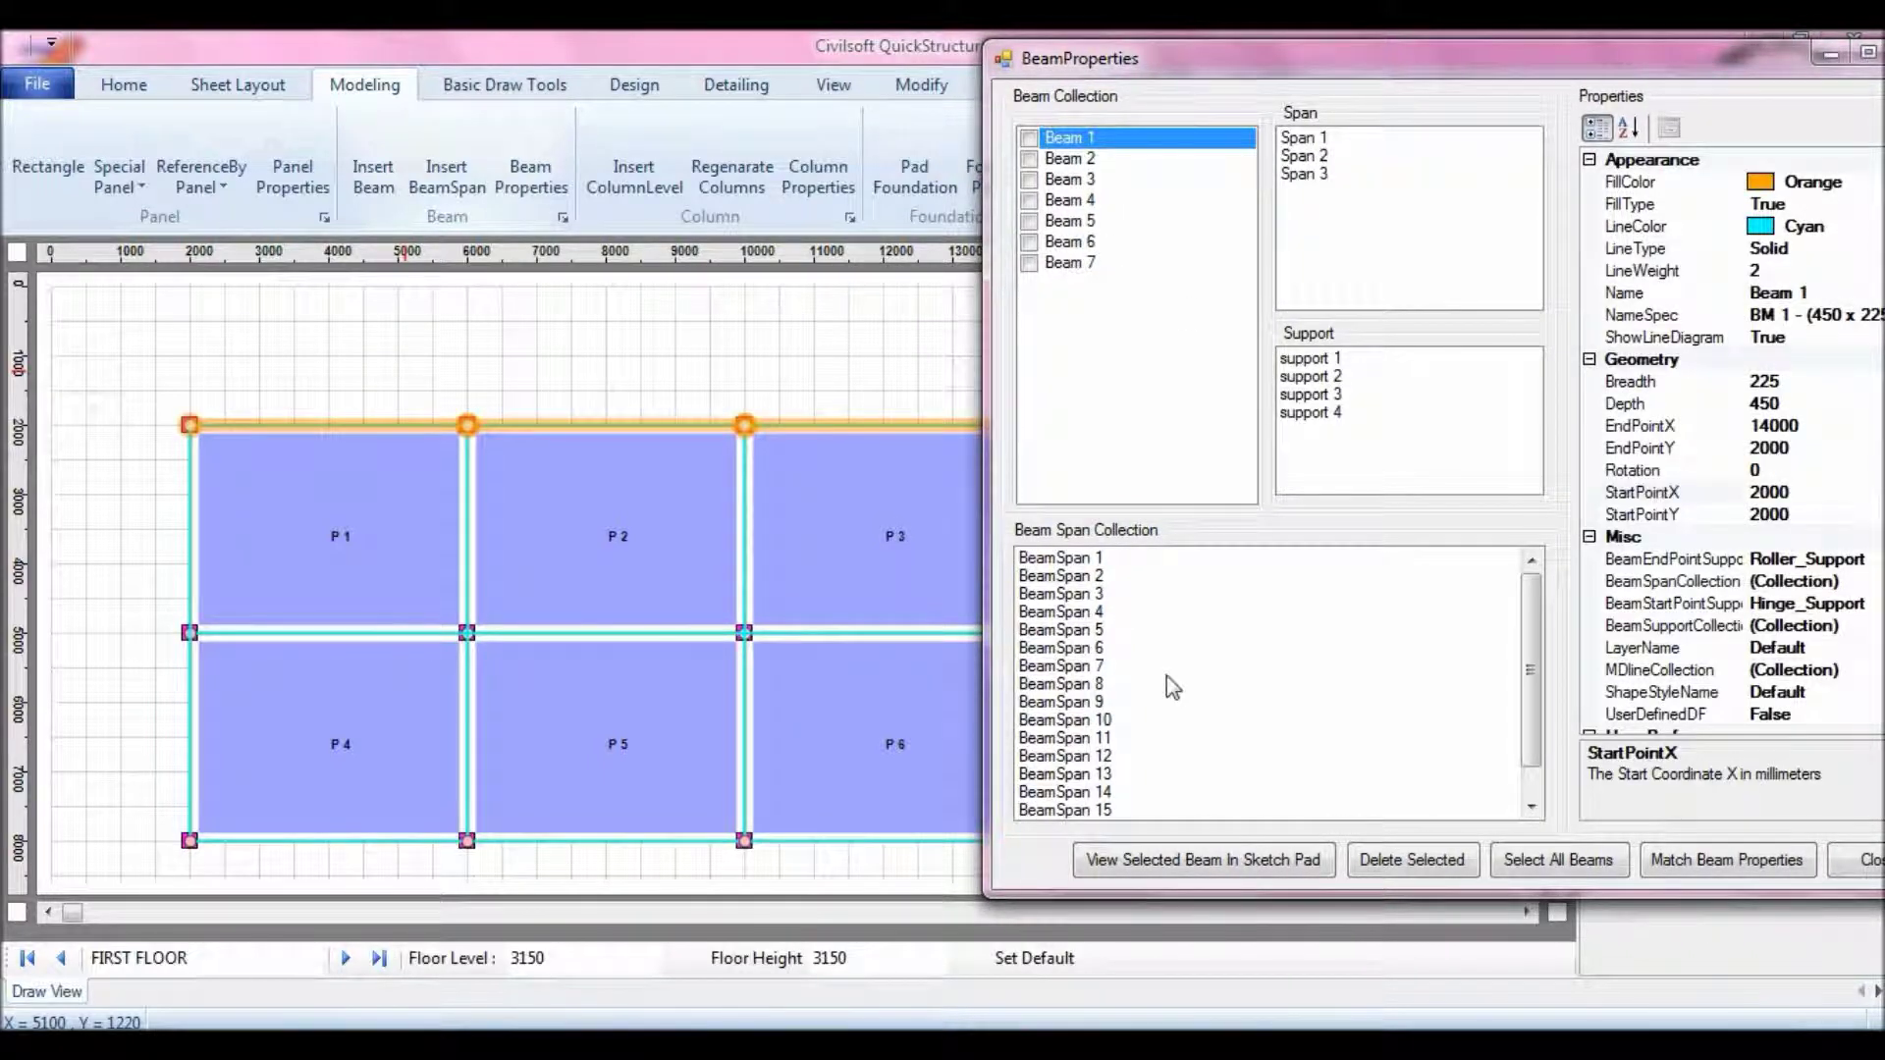
pyautogui.click(1184, 863)
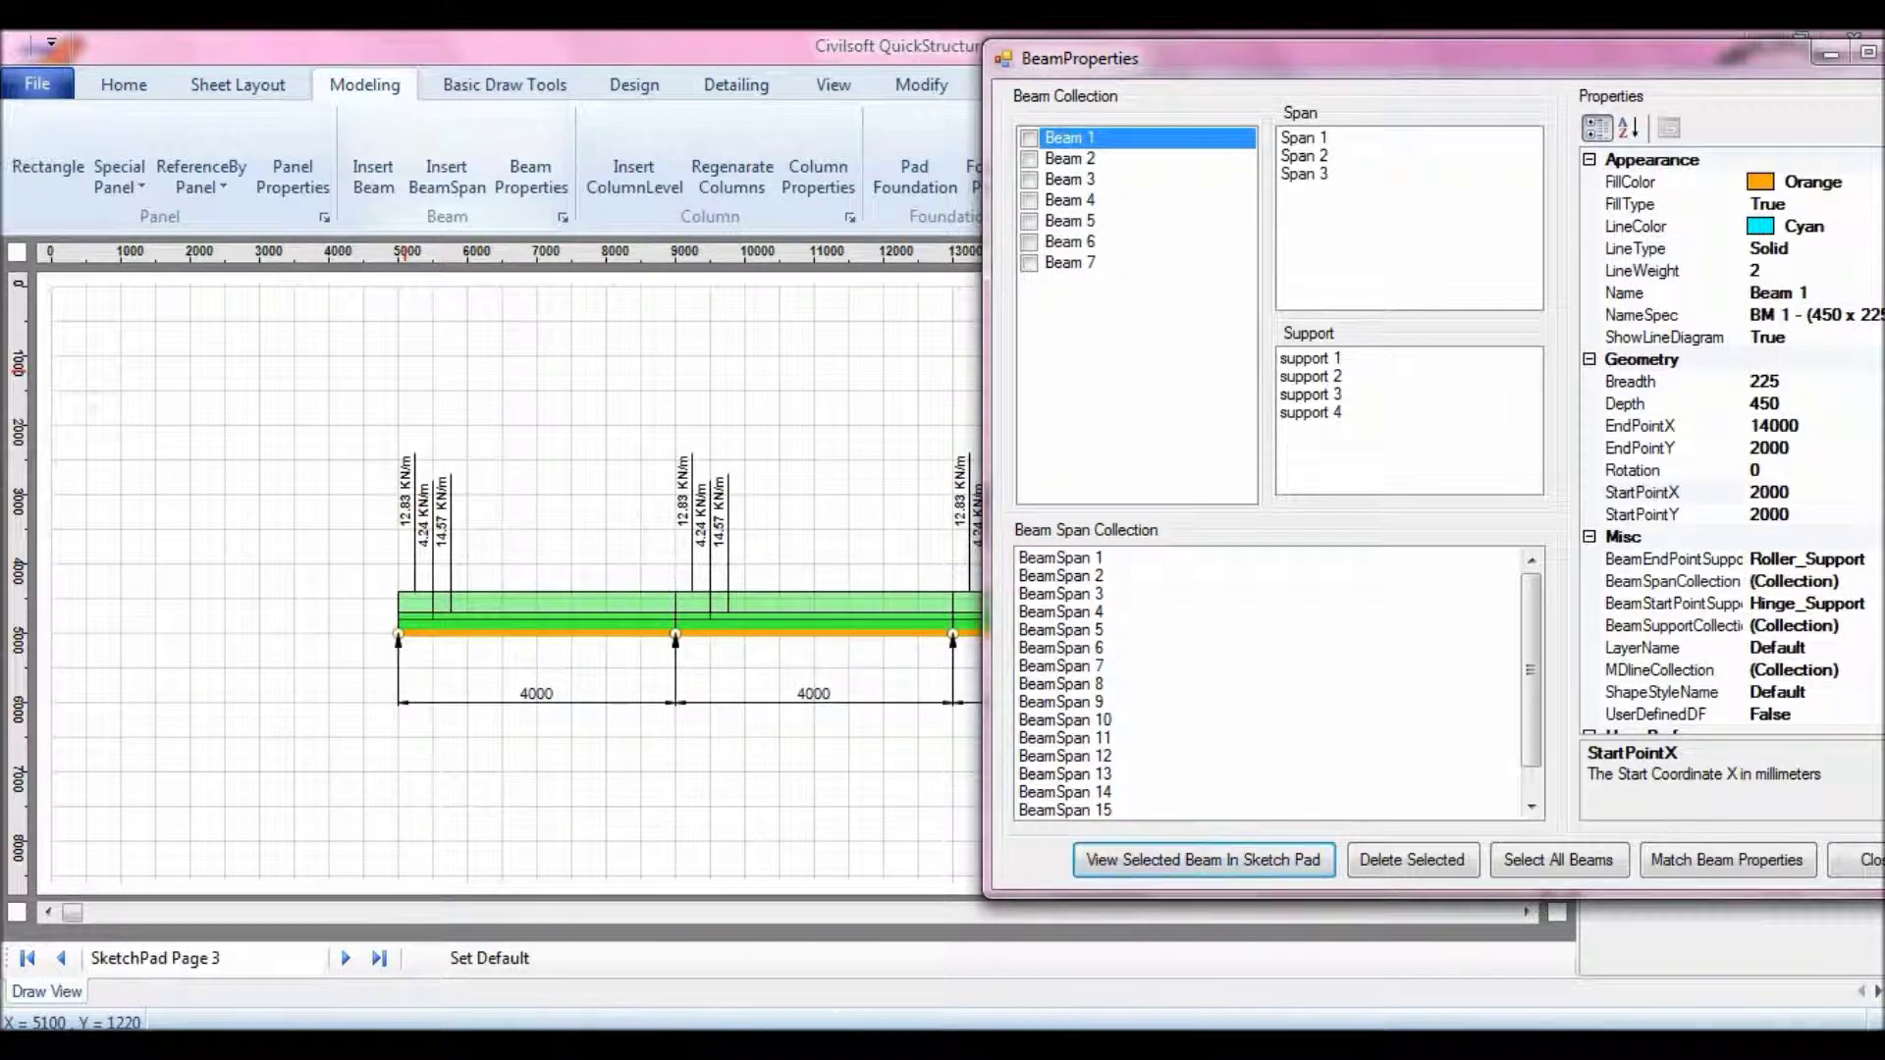
pyautogui.click(1860, 861)
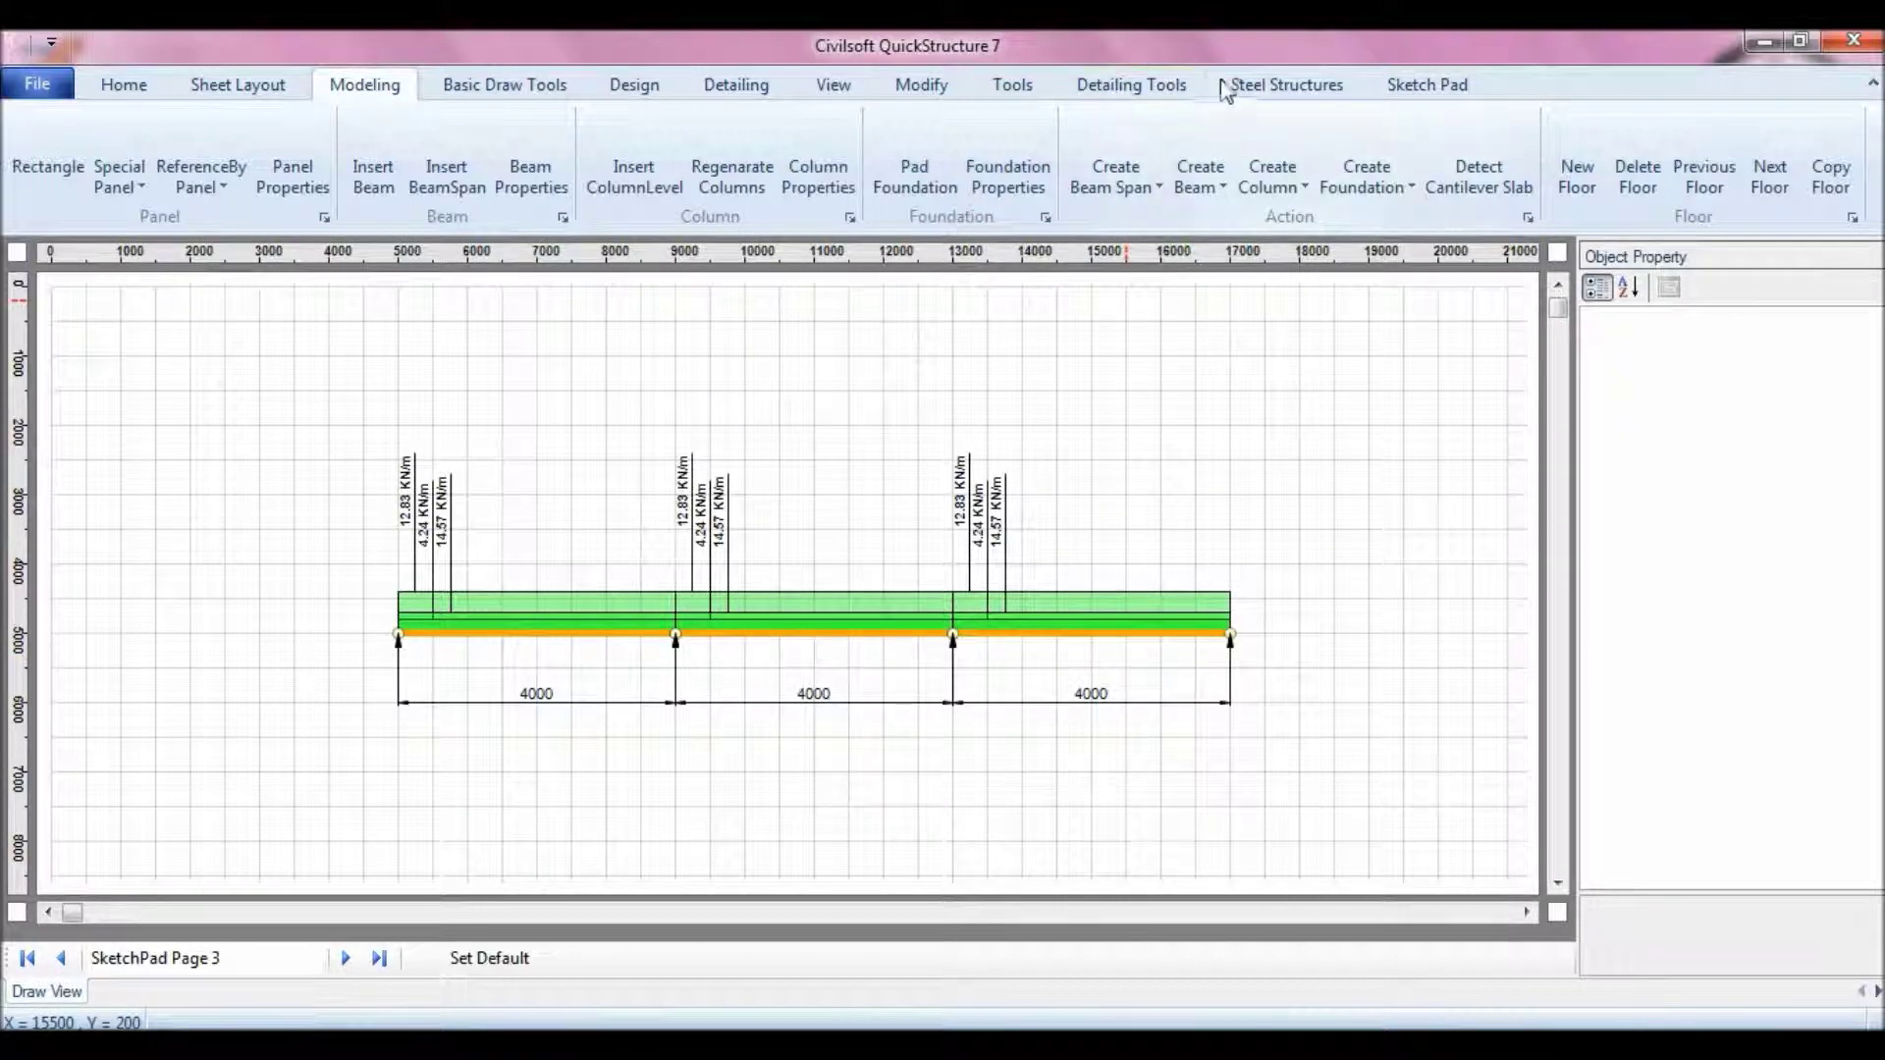
# Step: Analyse and design the three-span Beam 1 on its sketch pad page
pyautogui.click(1422, 85)
pyautogui.click(850, 87)
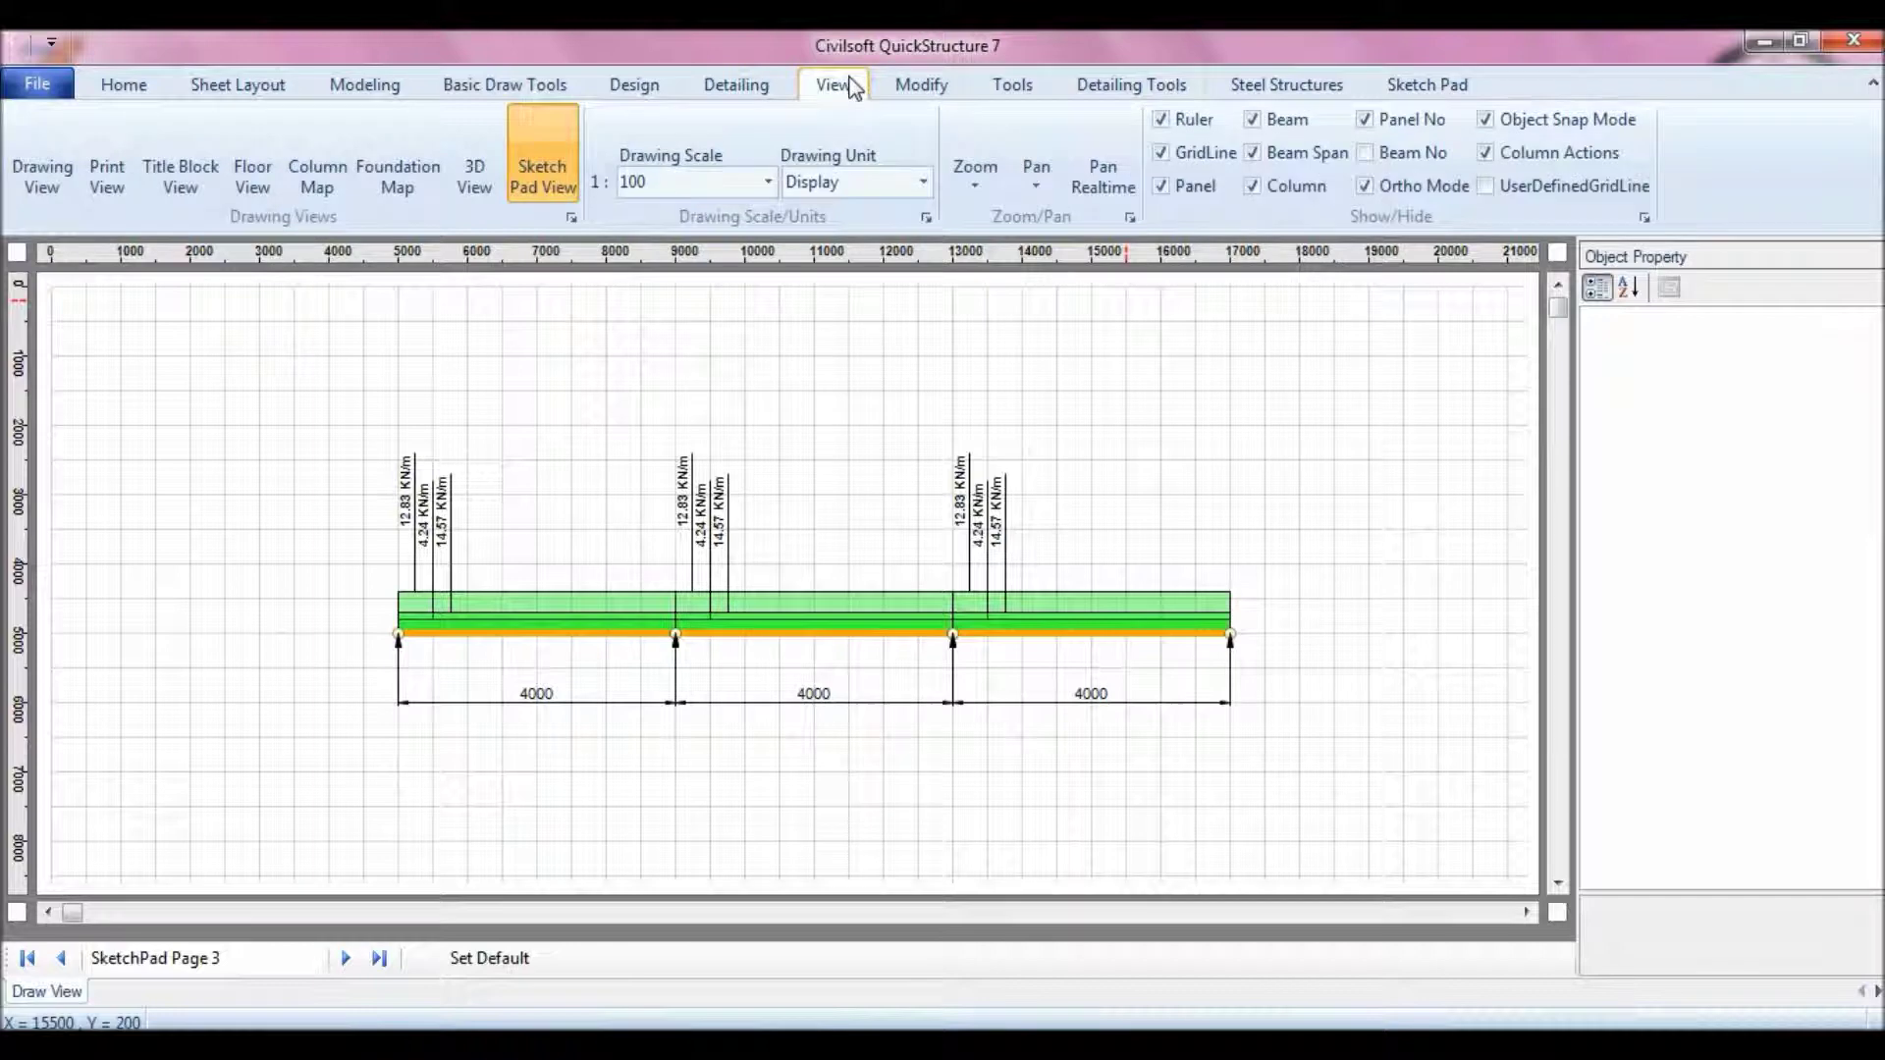
pyautogui.click(1425, 86)
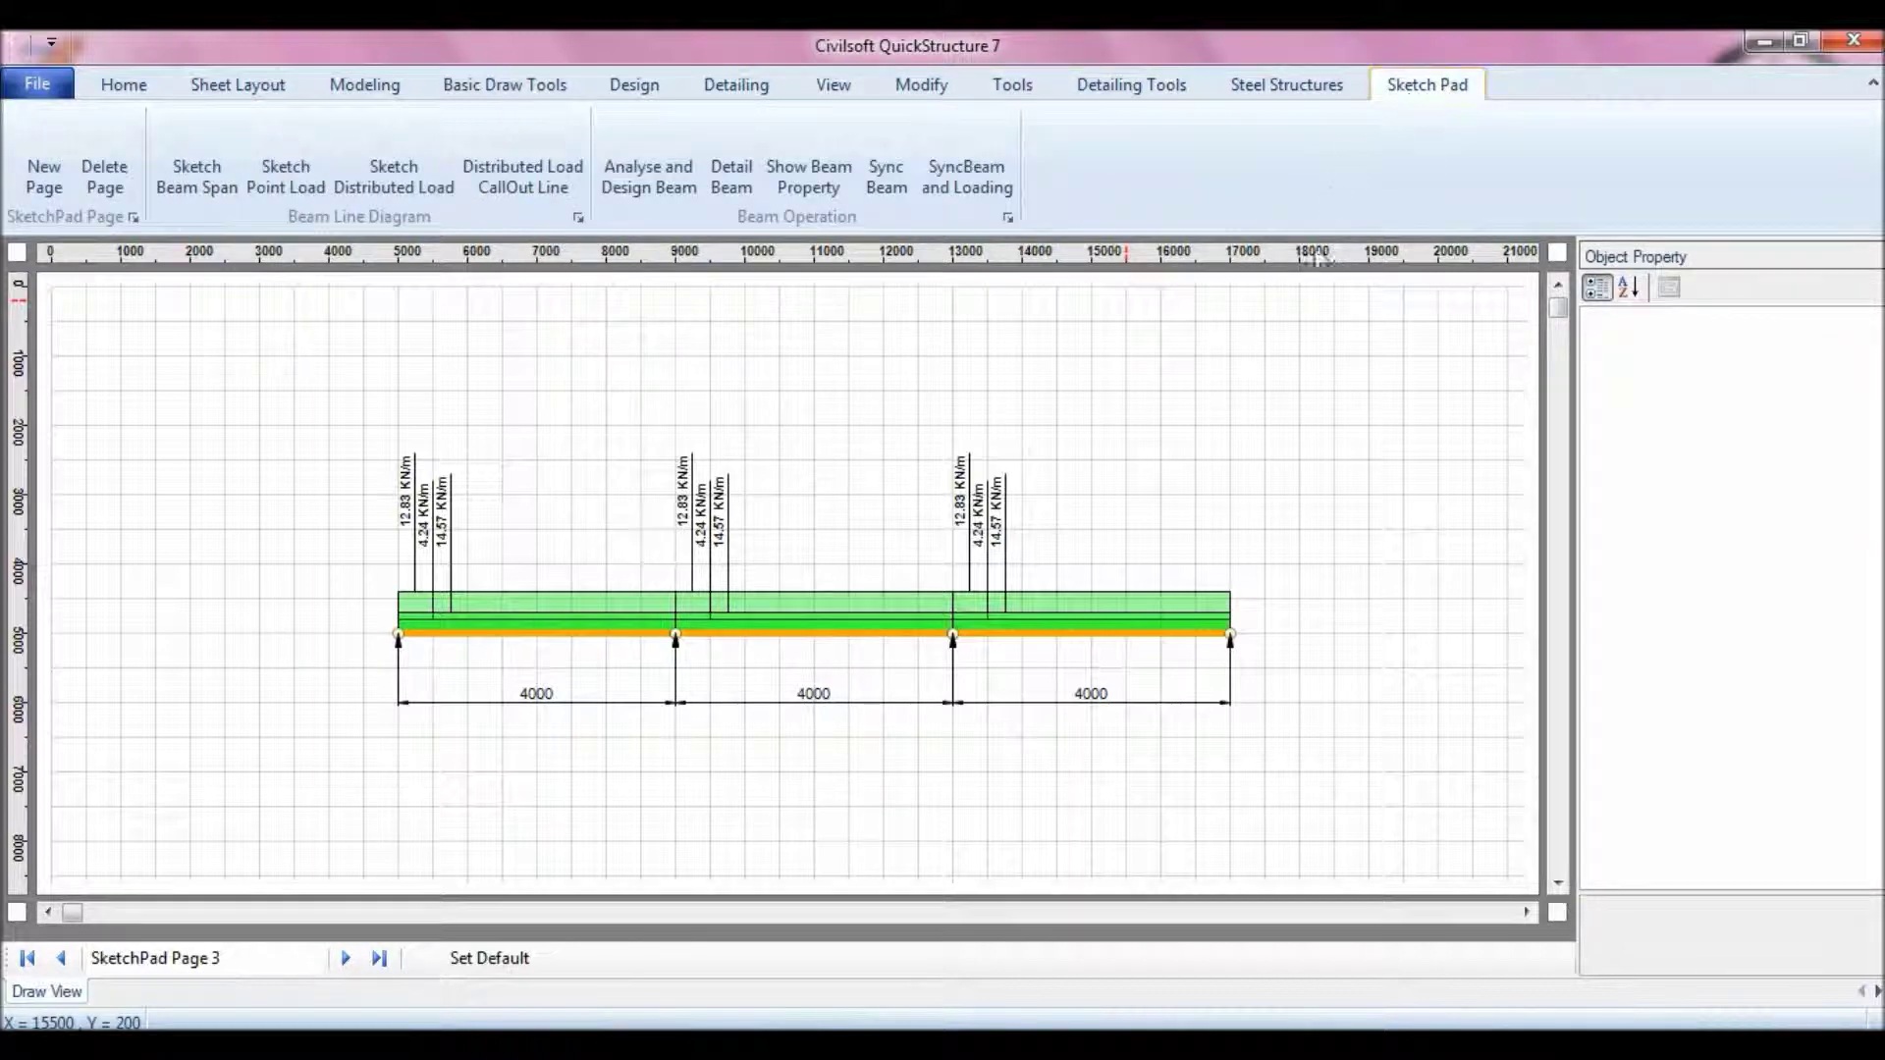
pyautogui.click(658, 163)
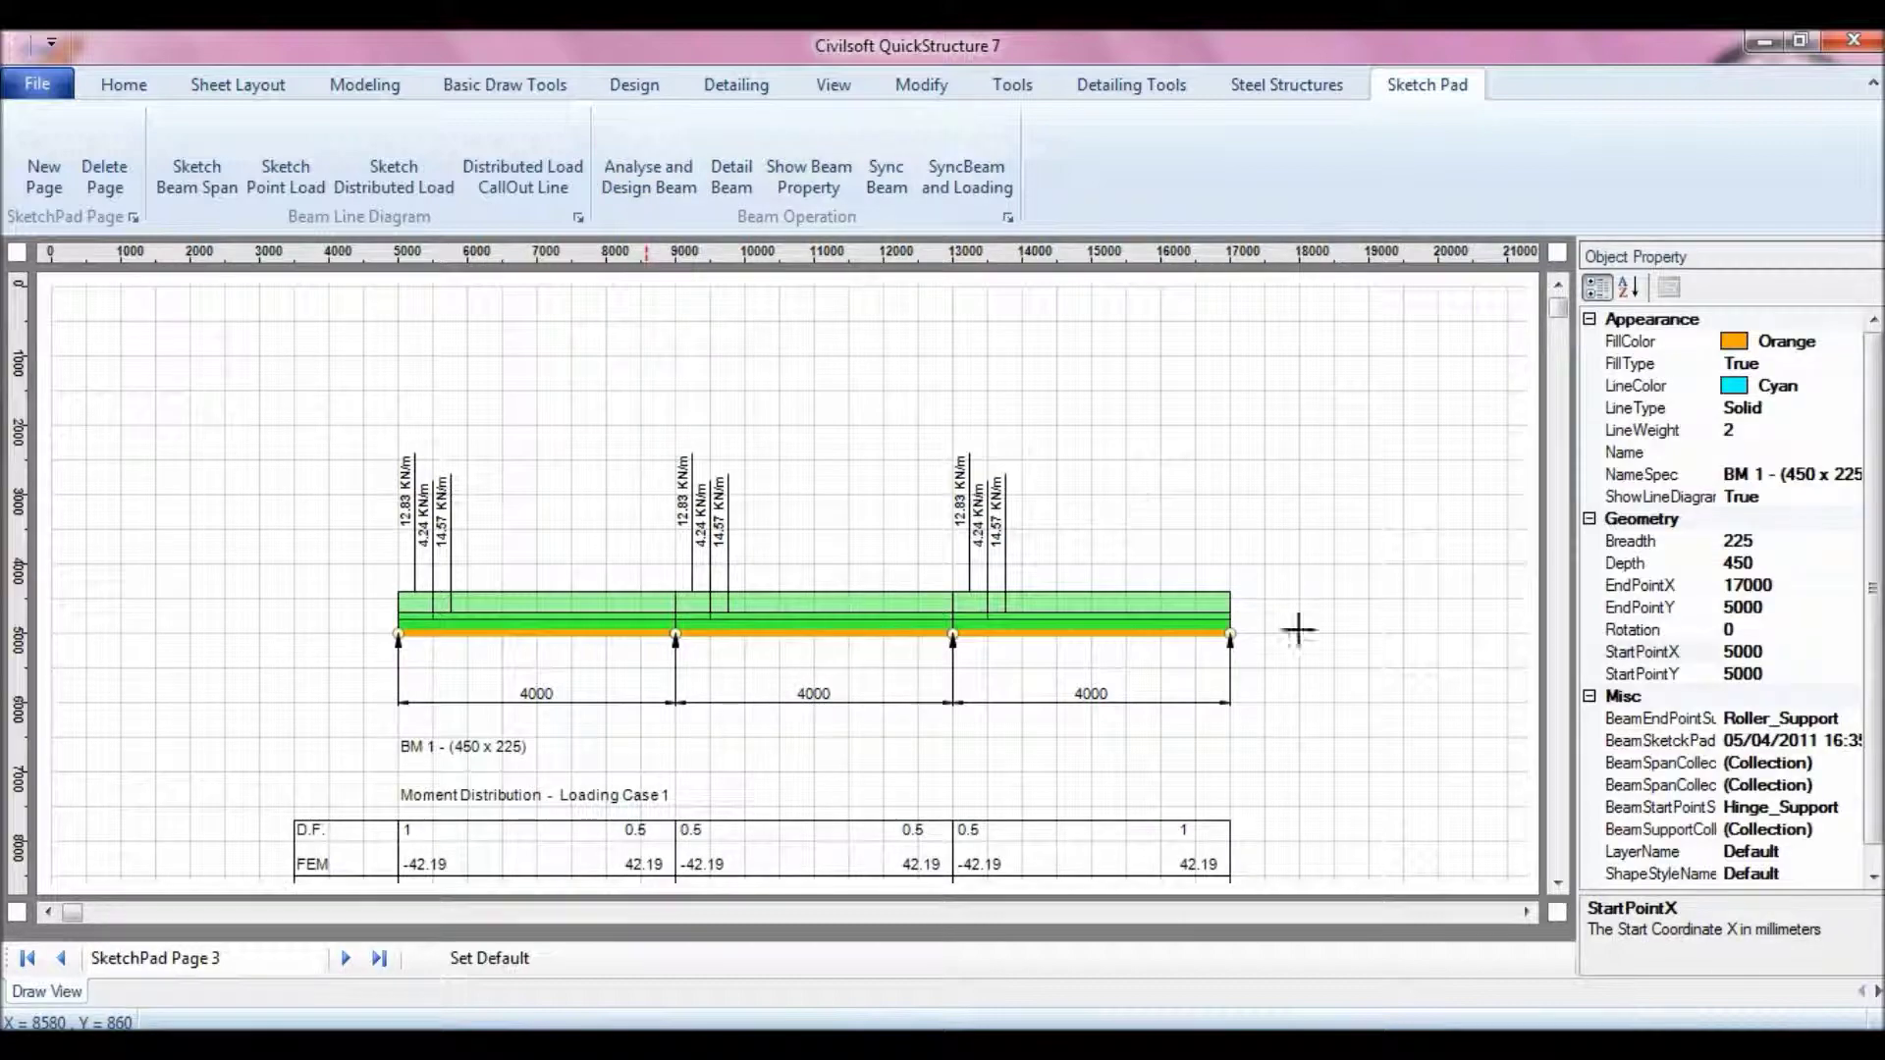
# Step: Examine Beam 1's moment distribution tables for the three loading cases and its shear force and bending moment diagrams
pyautogui.click(1559, 882)
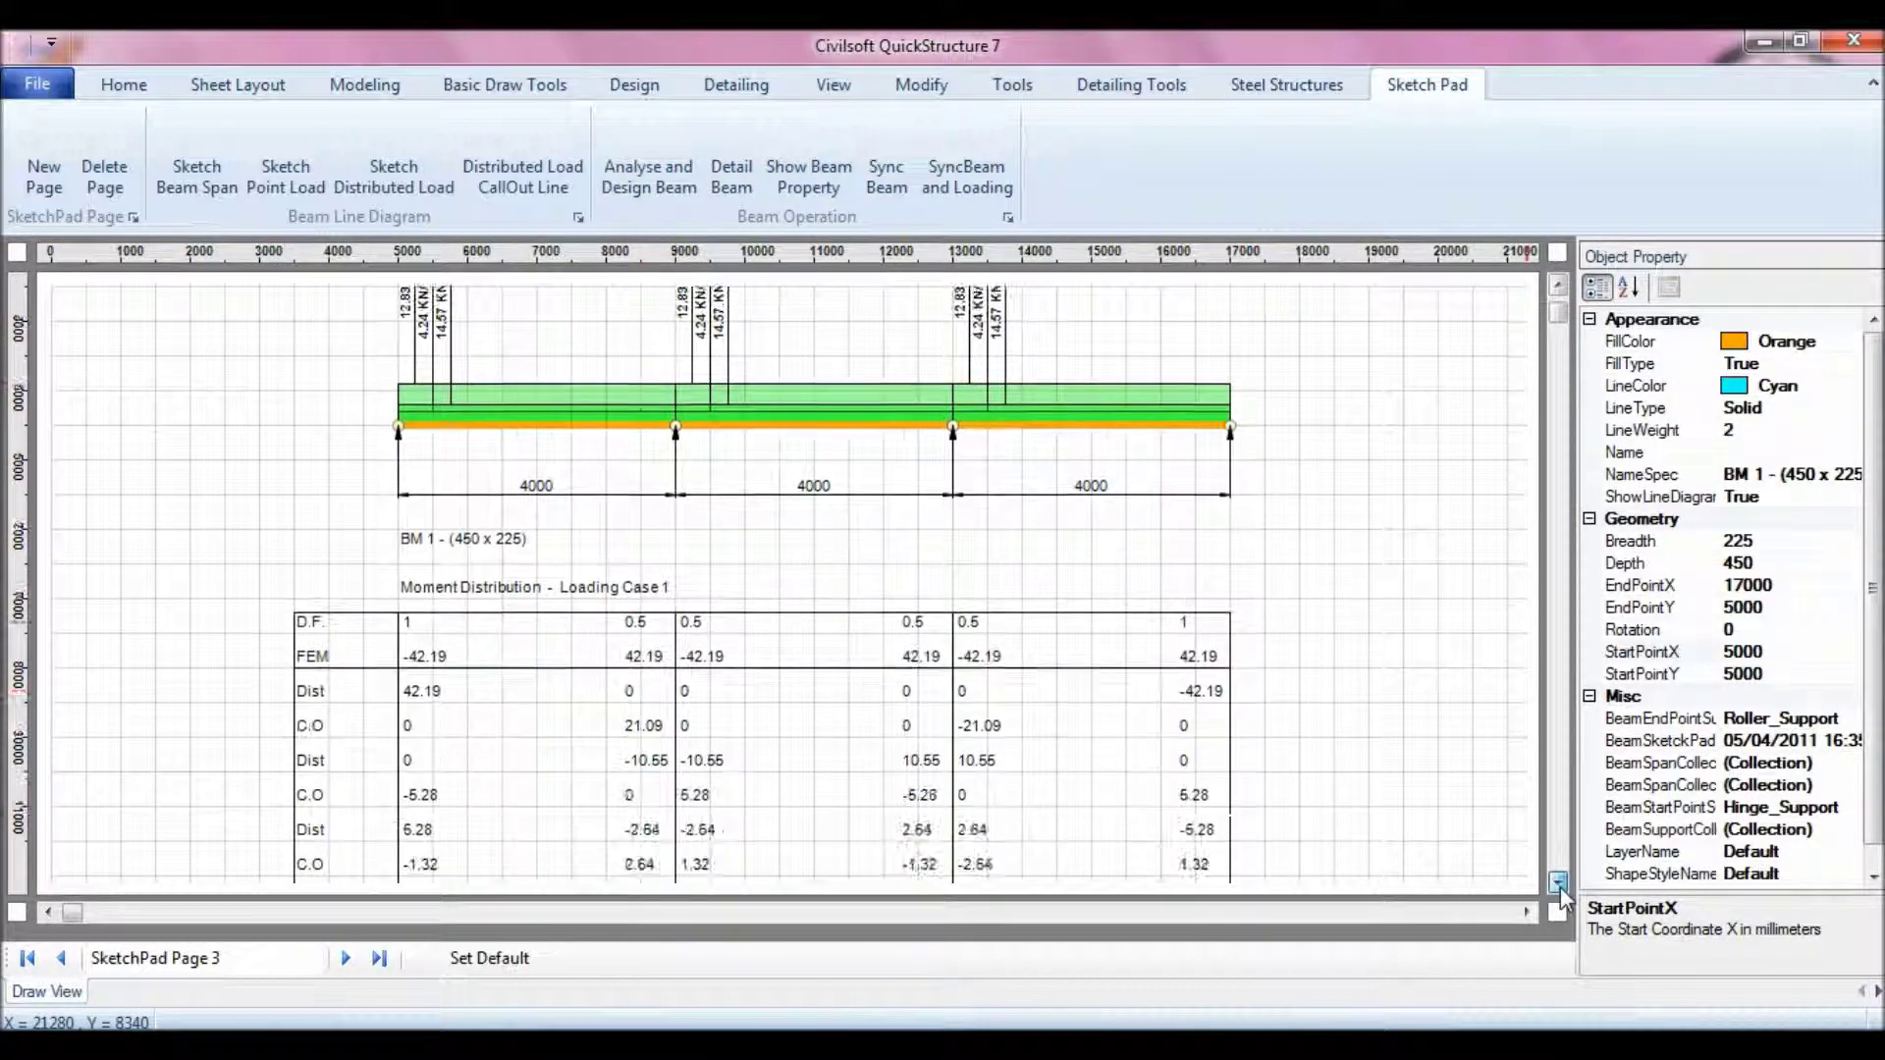
pyautogui.click(1560, 883)
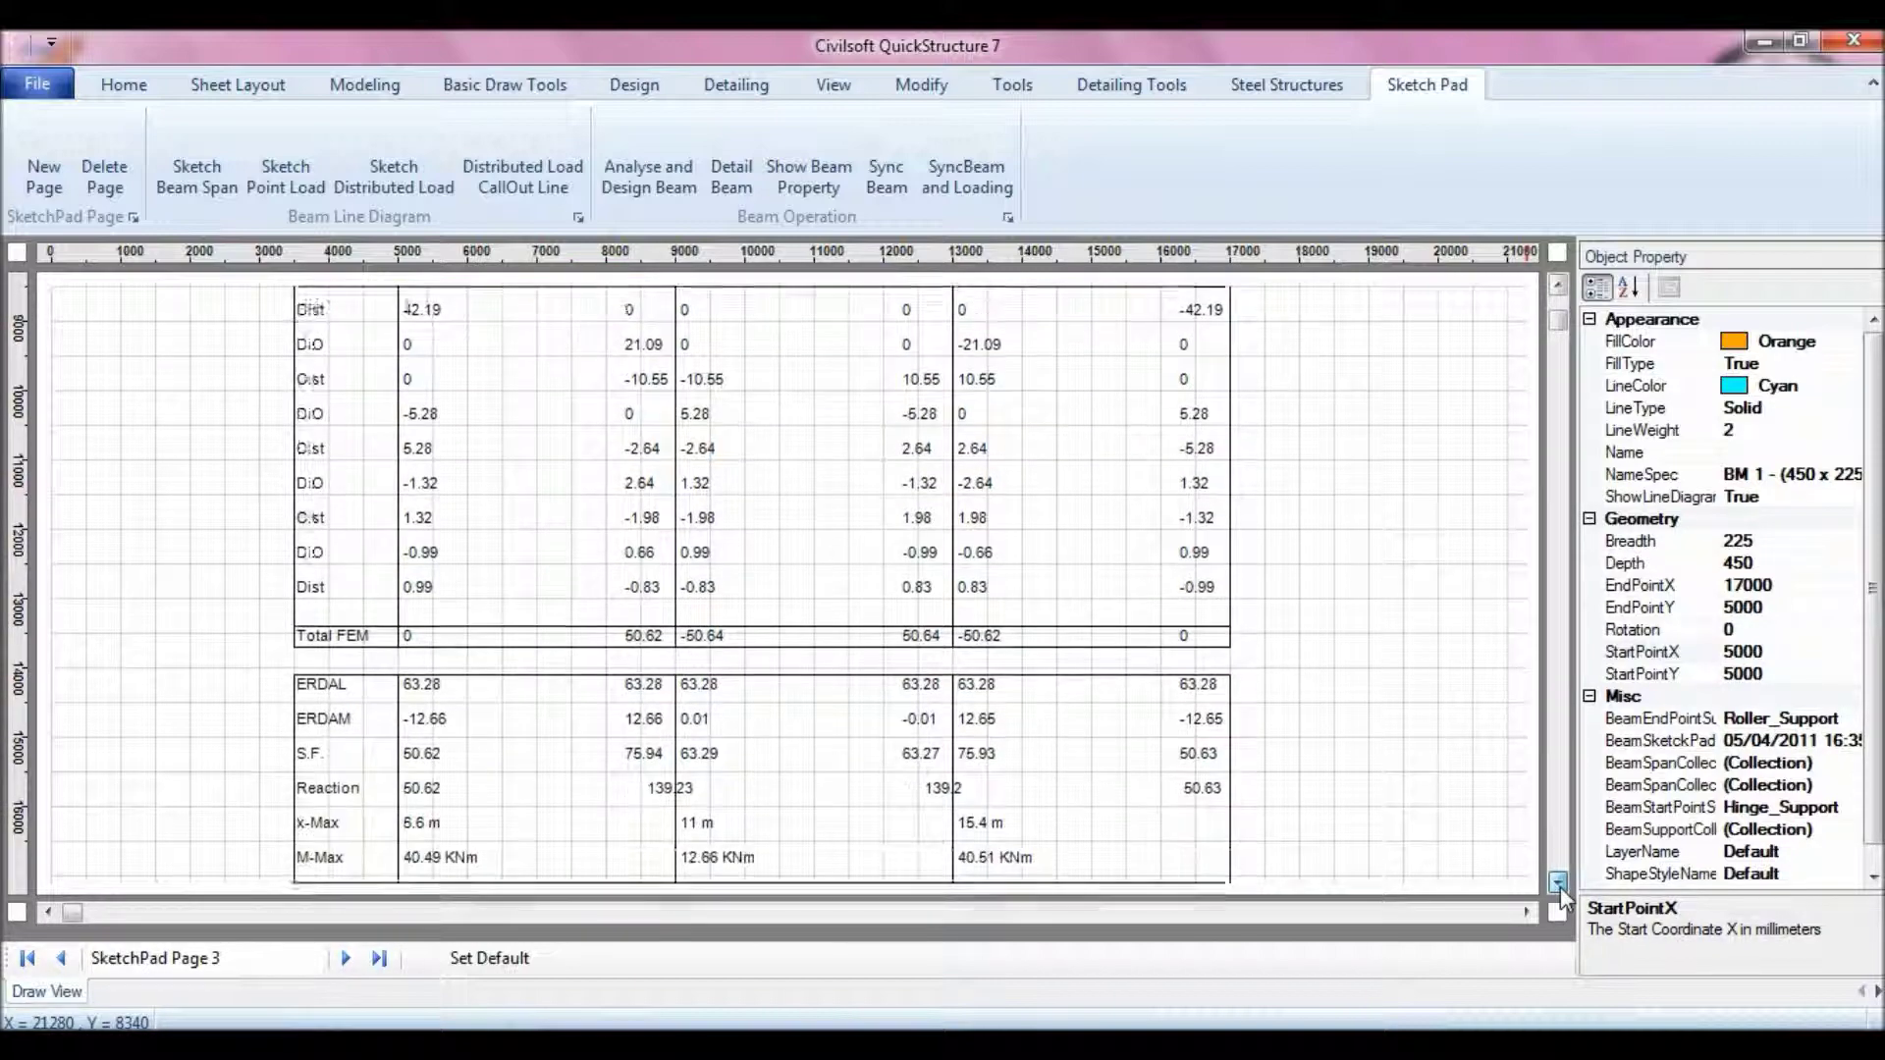
pyautogui.click(1560, 883)
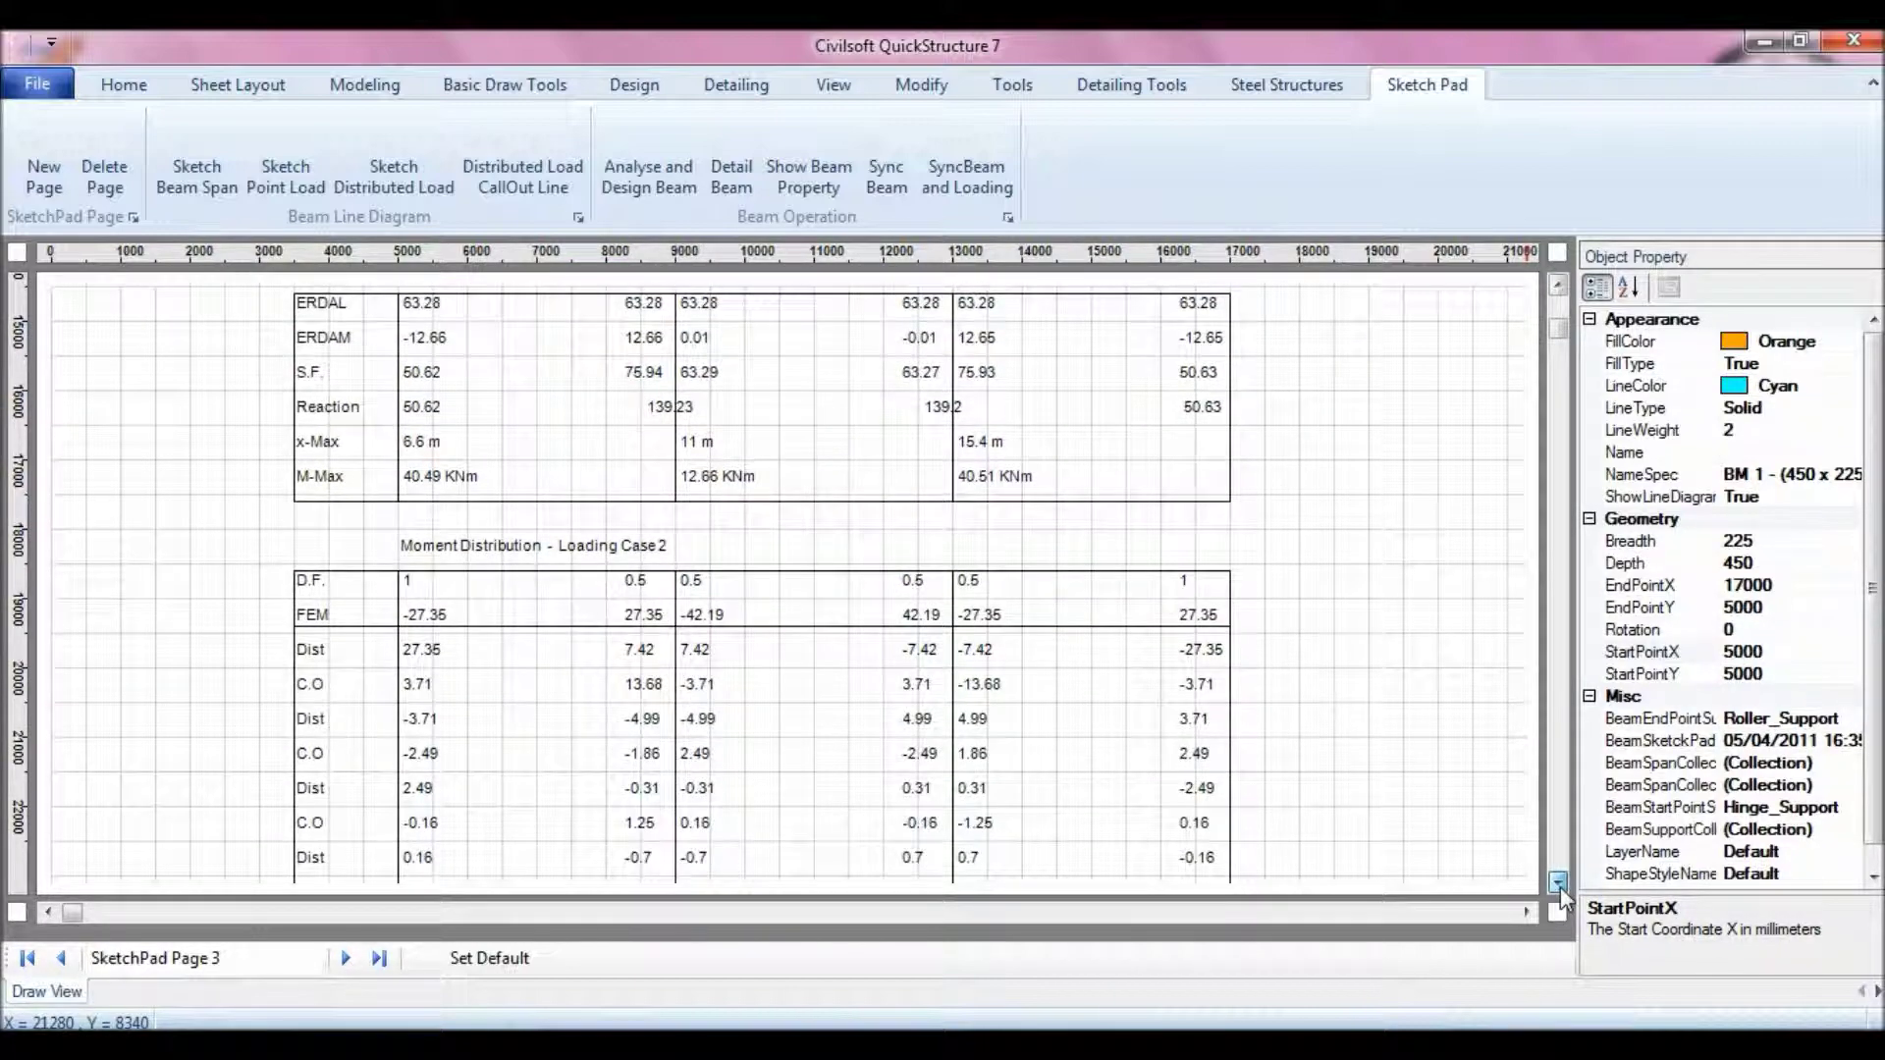
pyautogui.click(1559, 883)
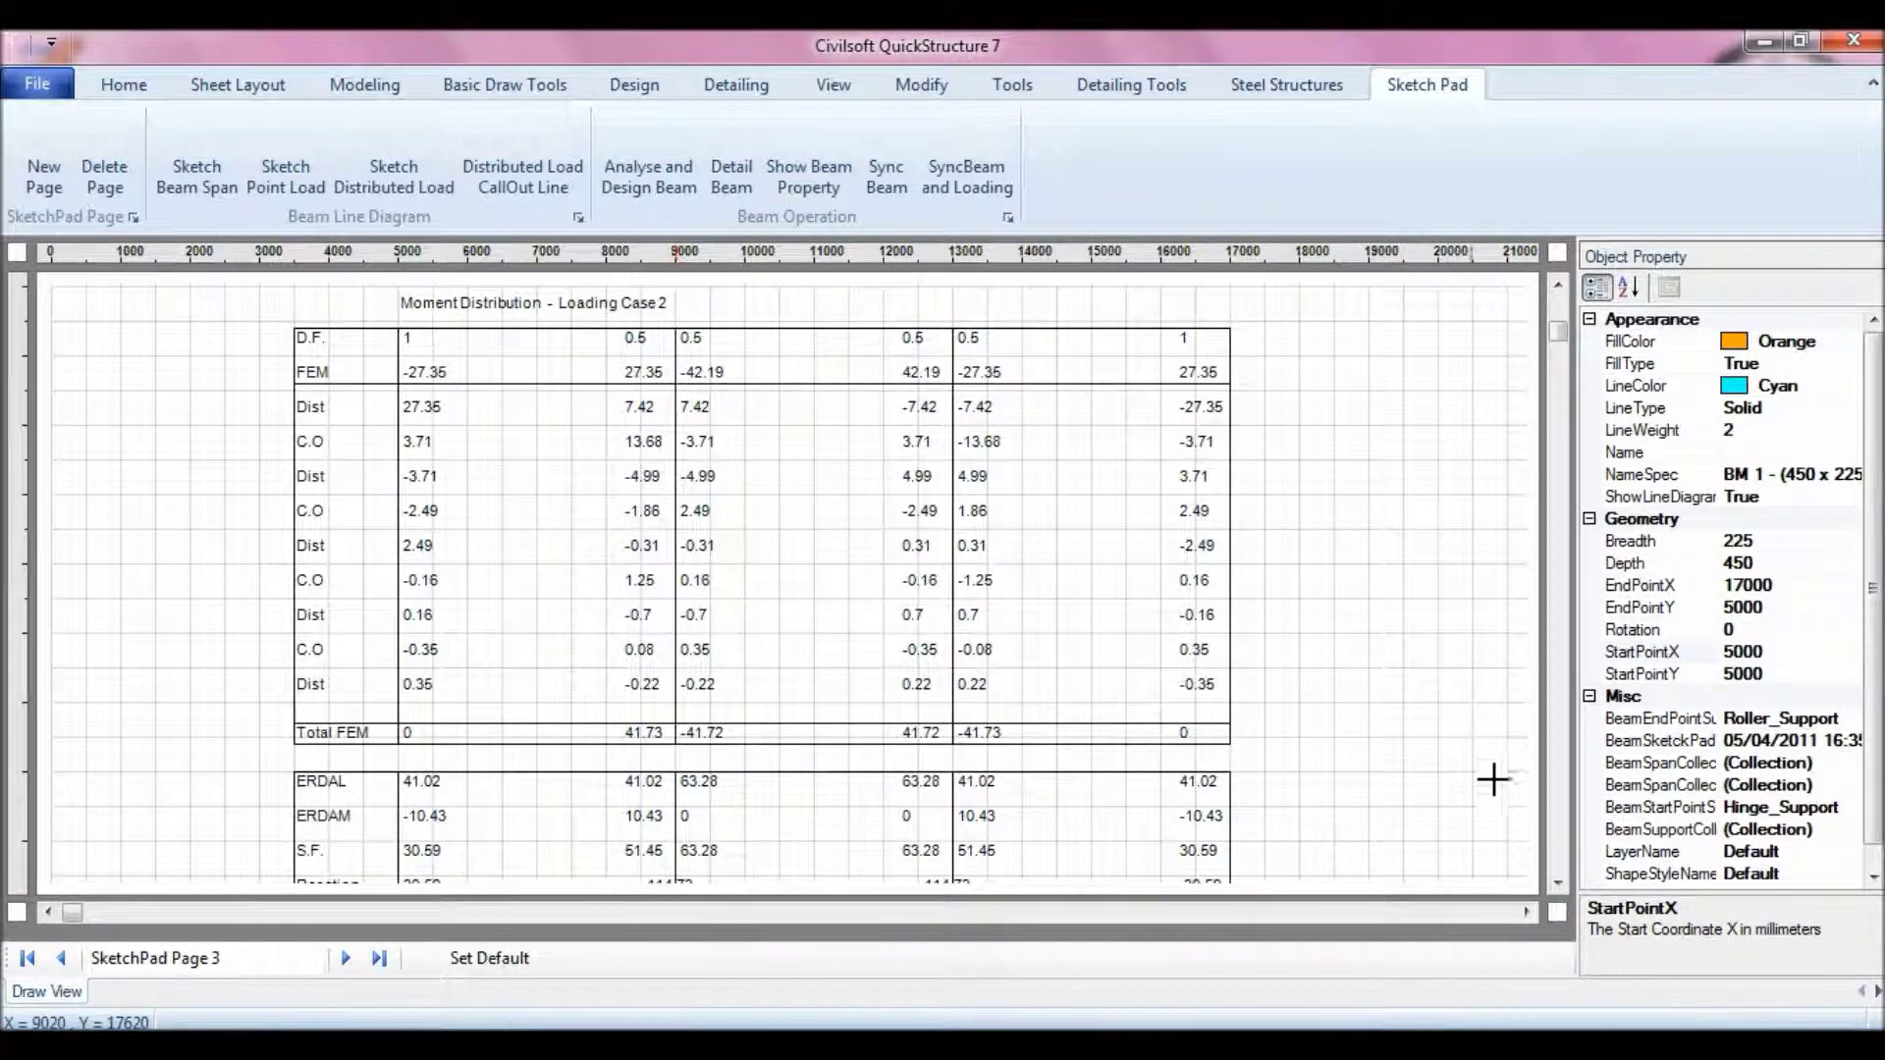
pyautogui.click(1558, 882)
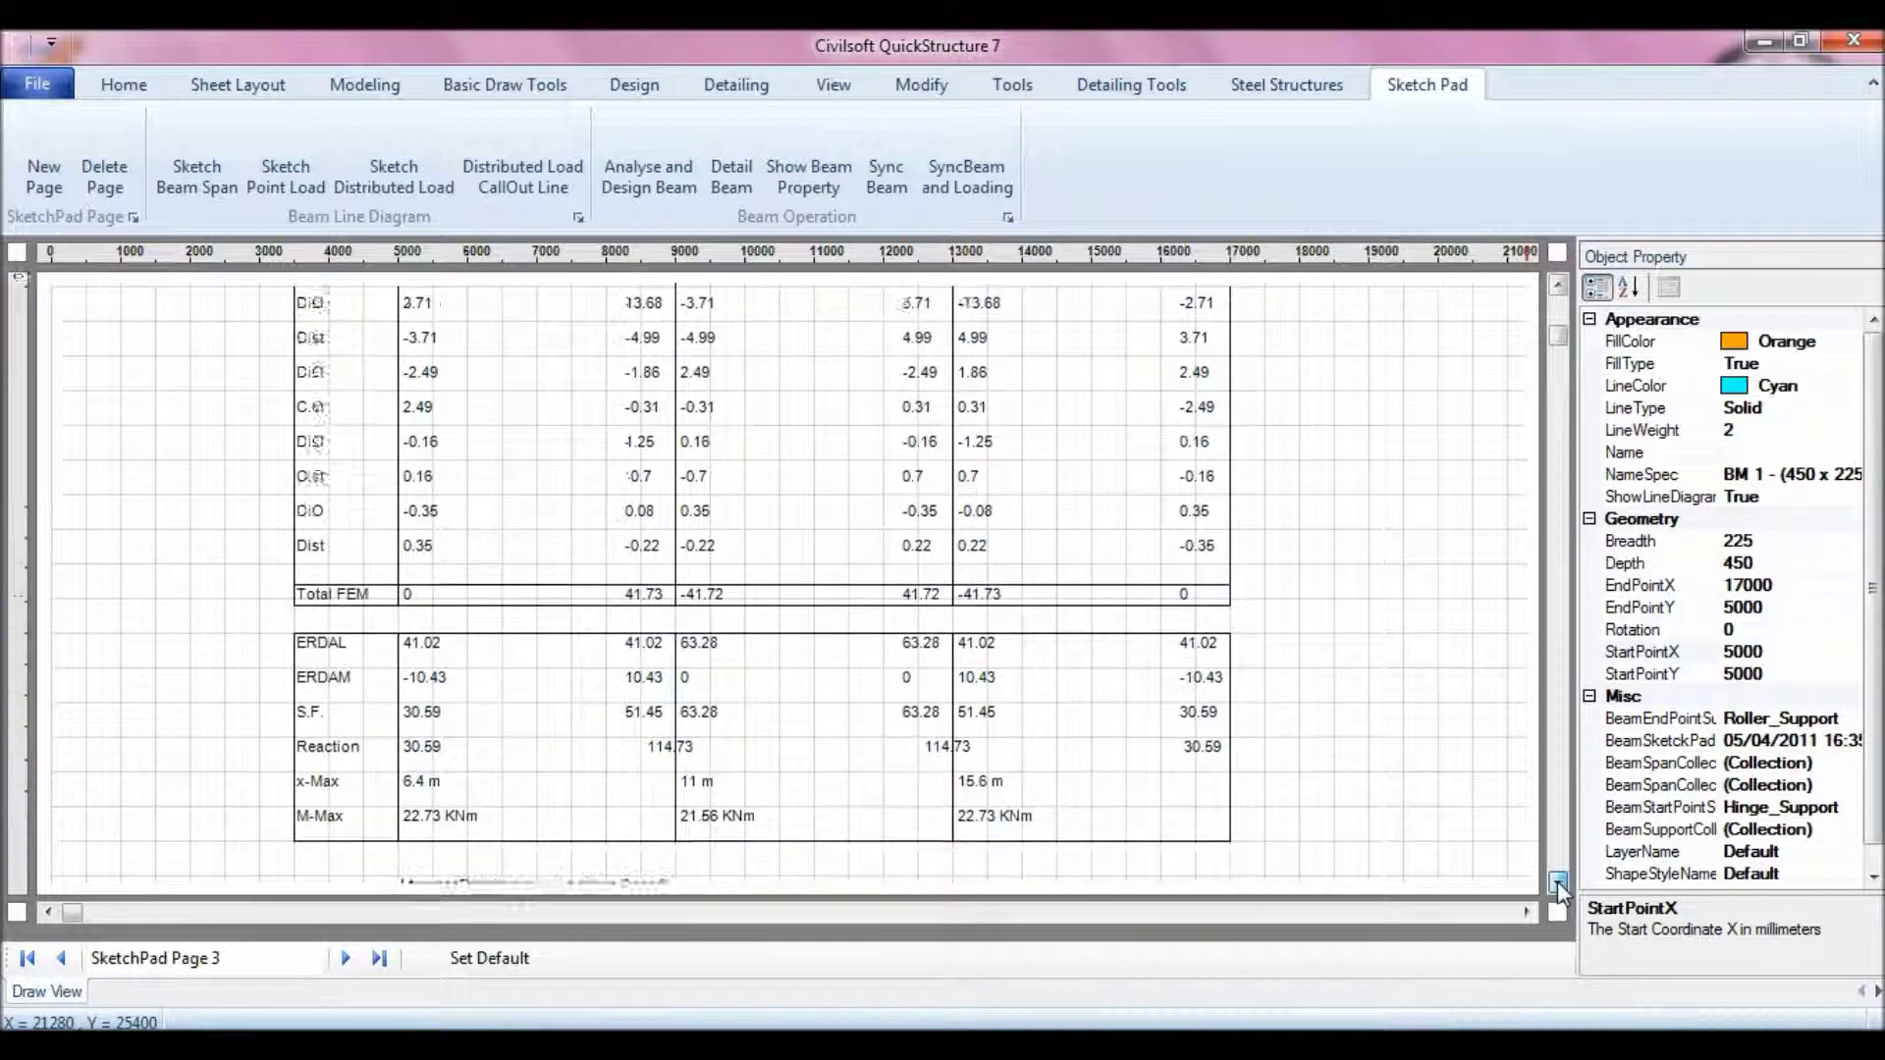
pyautogui.click(1558, 881)
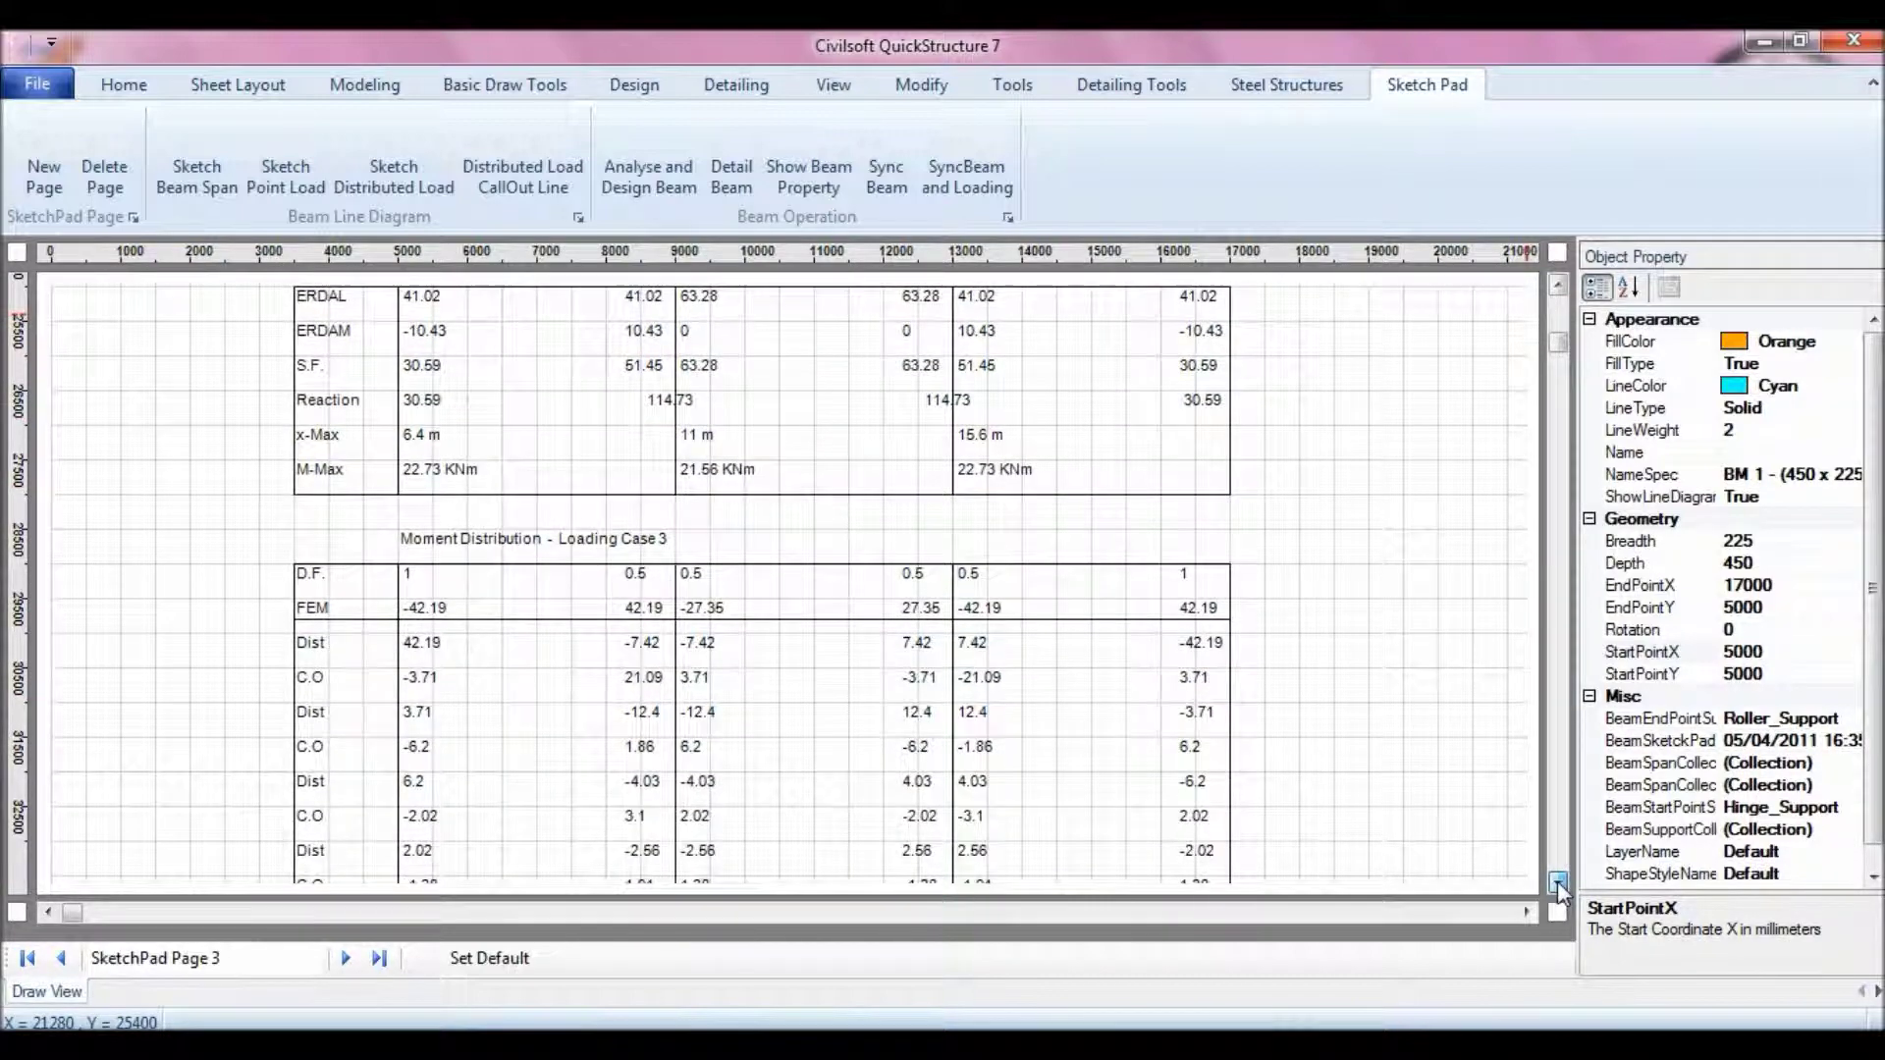
pyautogui.click(1558, 882)
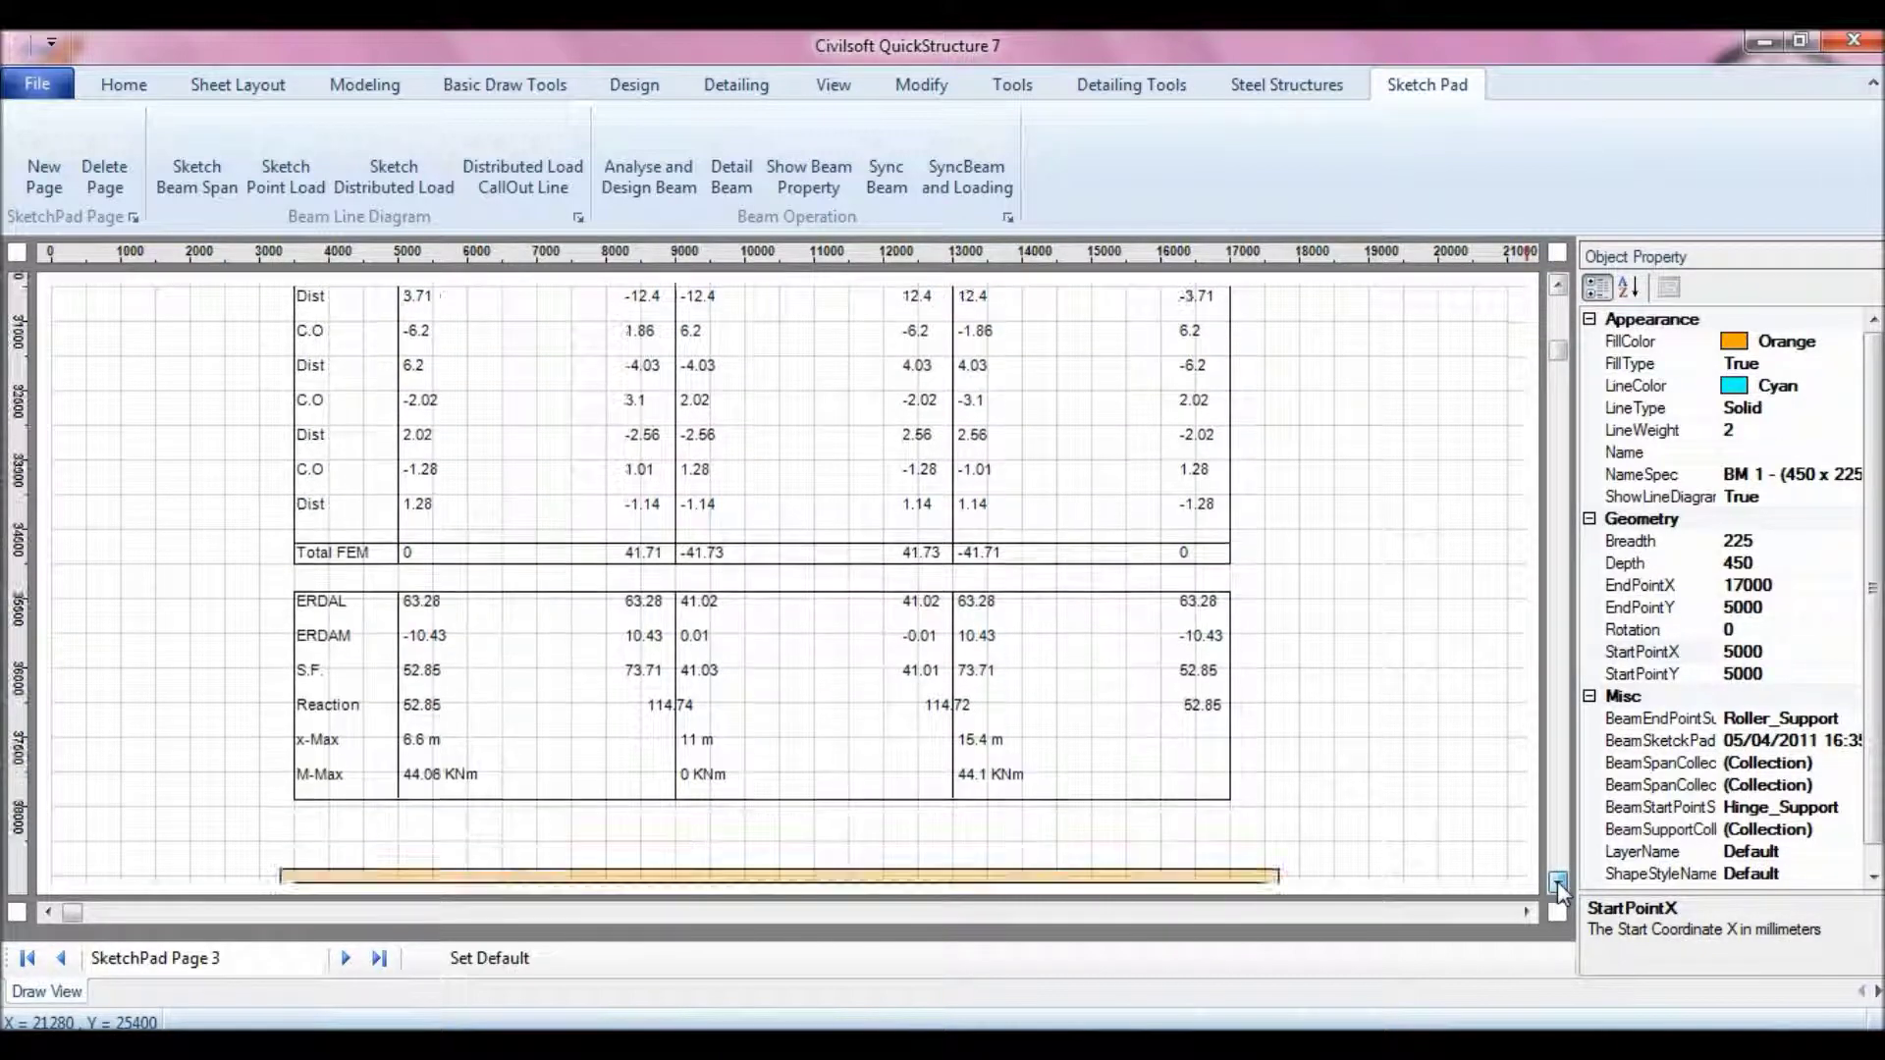
pyautogui.click(1558, 881)
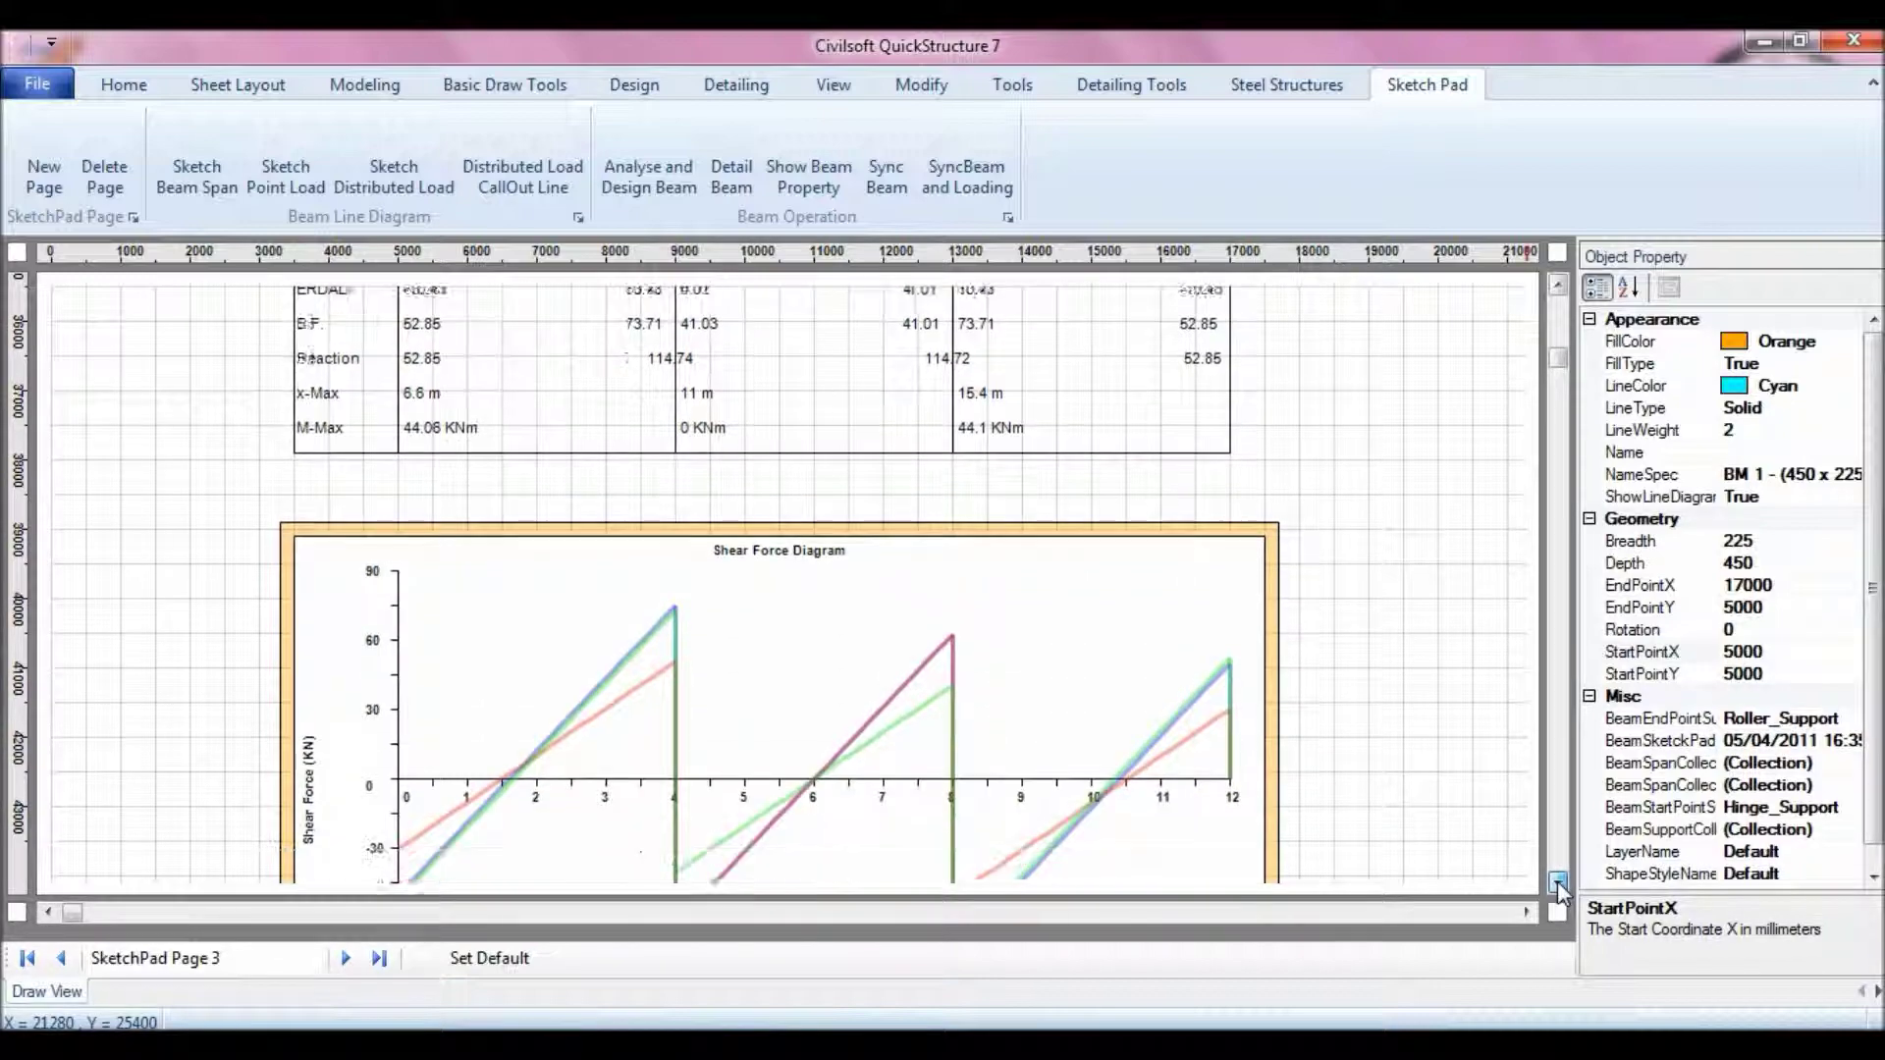
pyautogui.click(1559, 882)
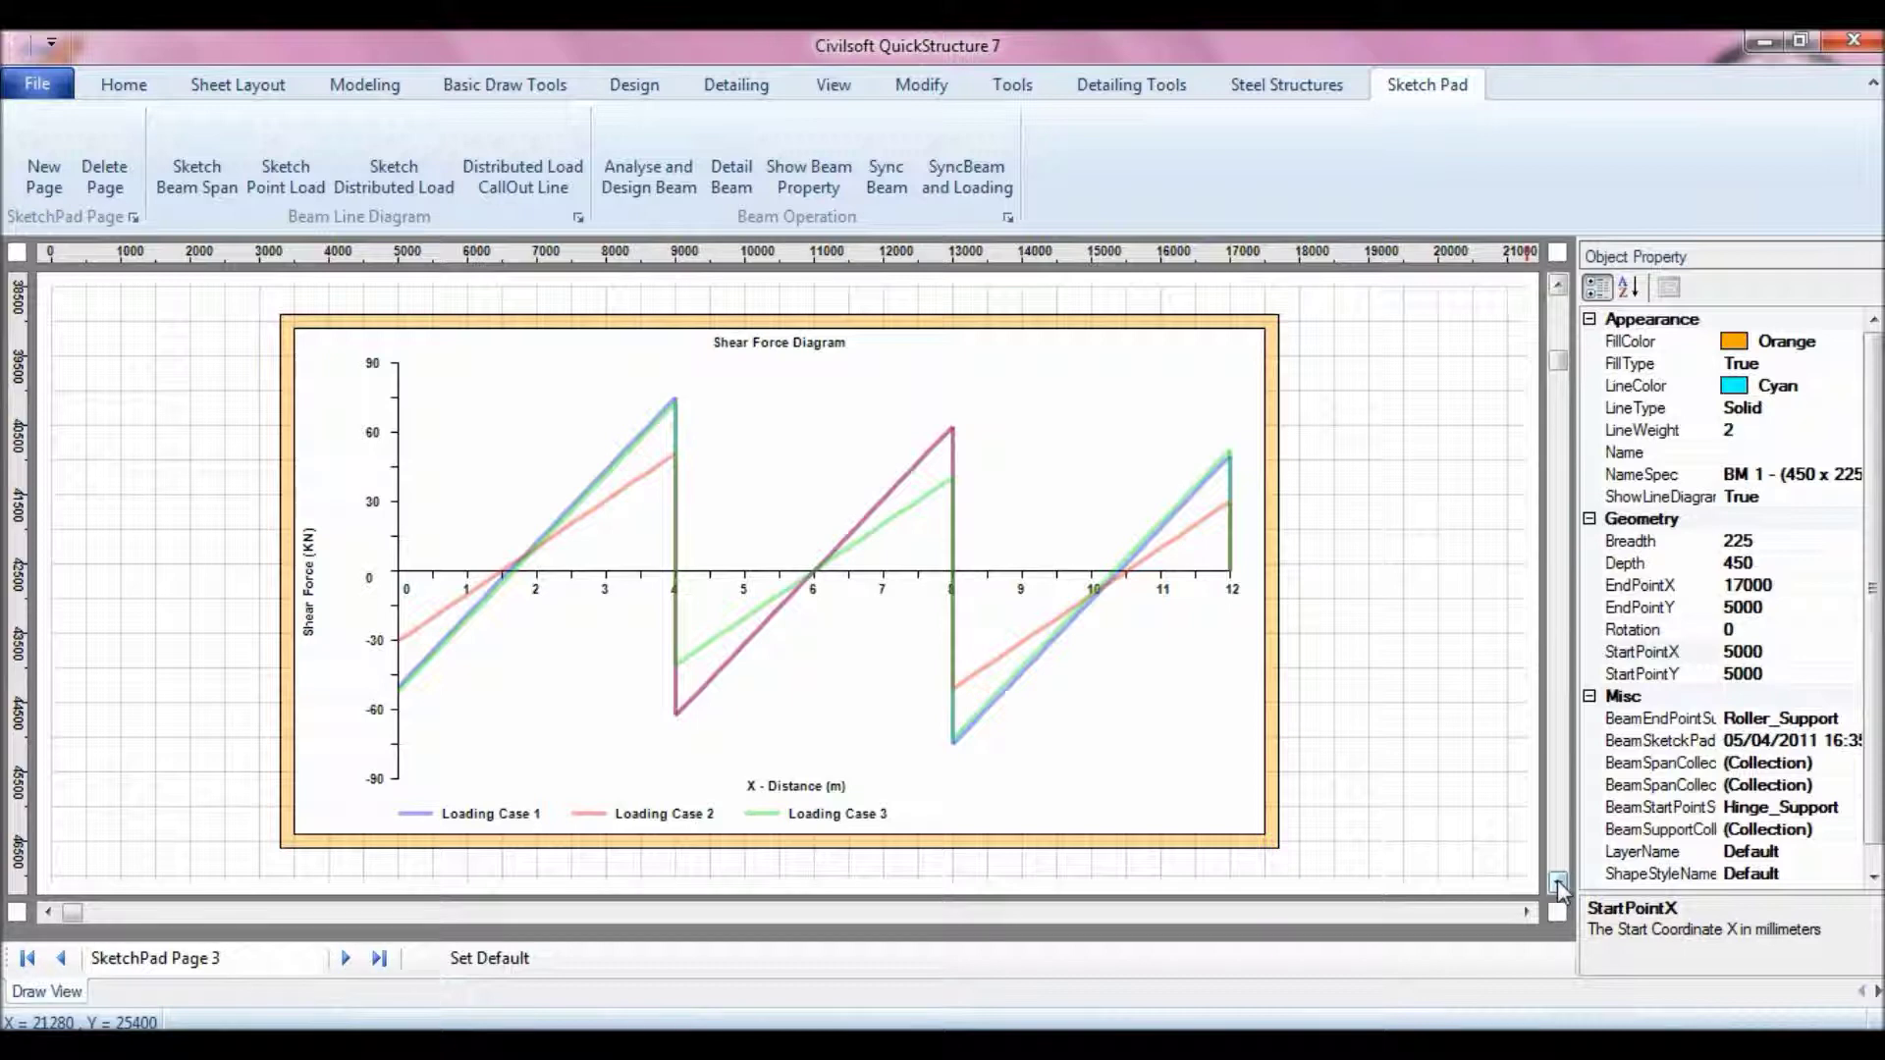
pyautogui.click(1558, 882)
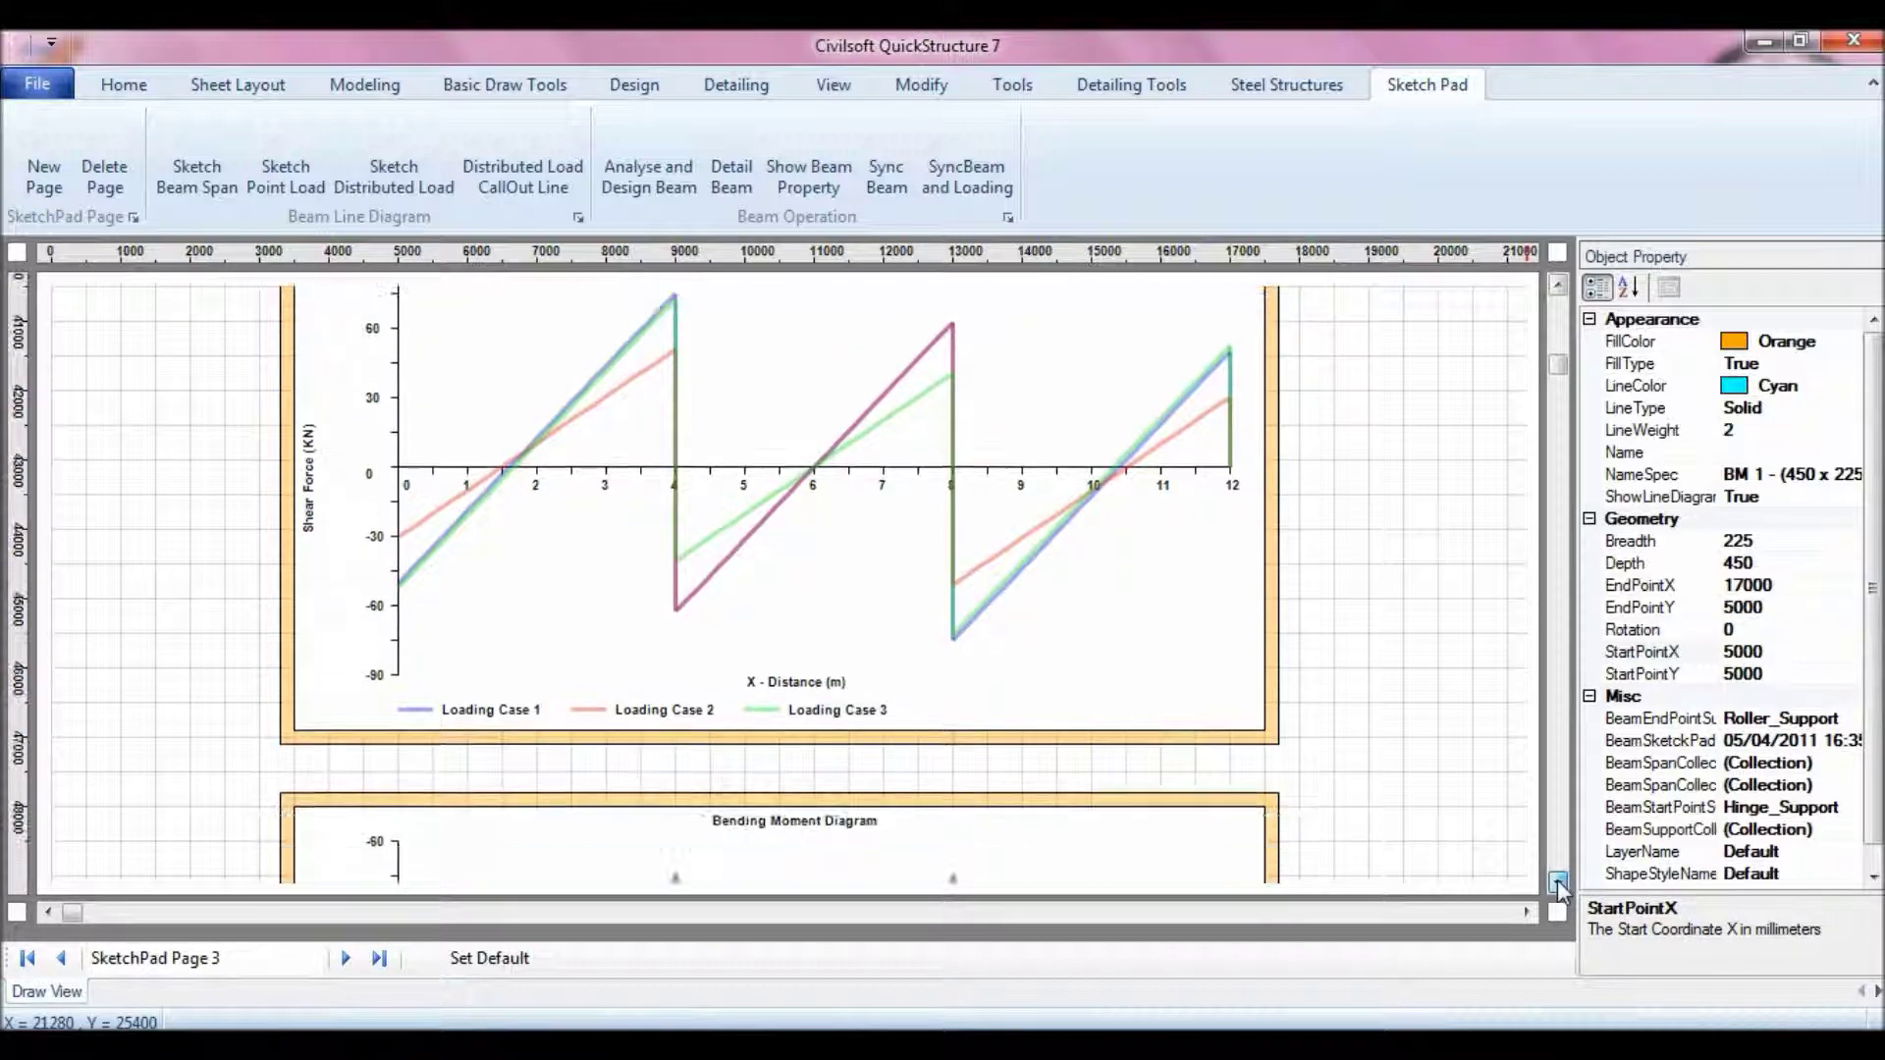
pyautogui.click(1558, 881)
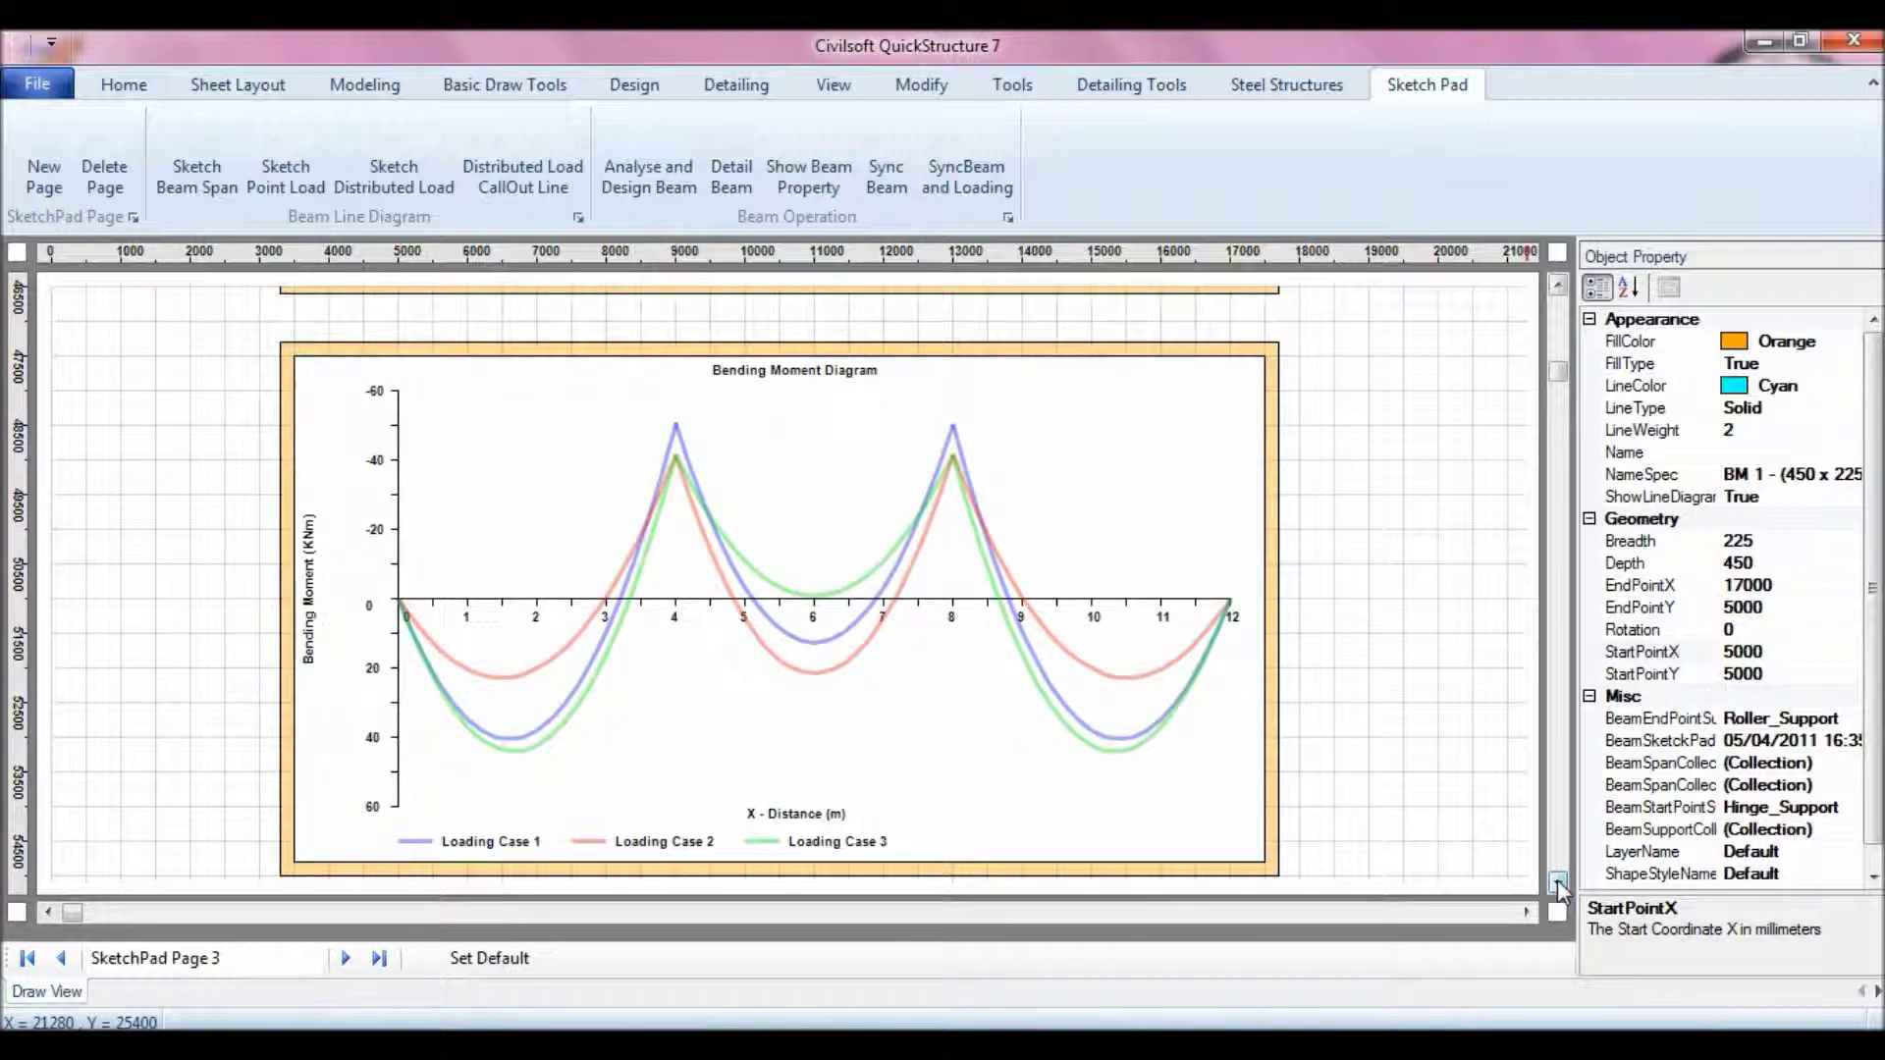
pyautogui.click(1559, 882)
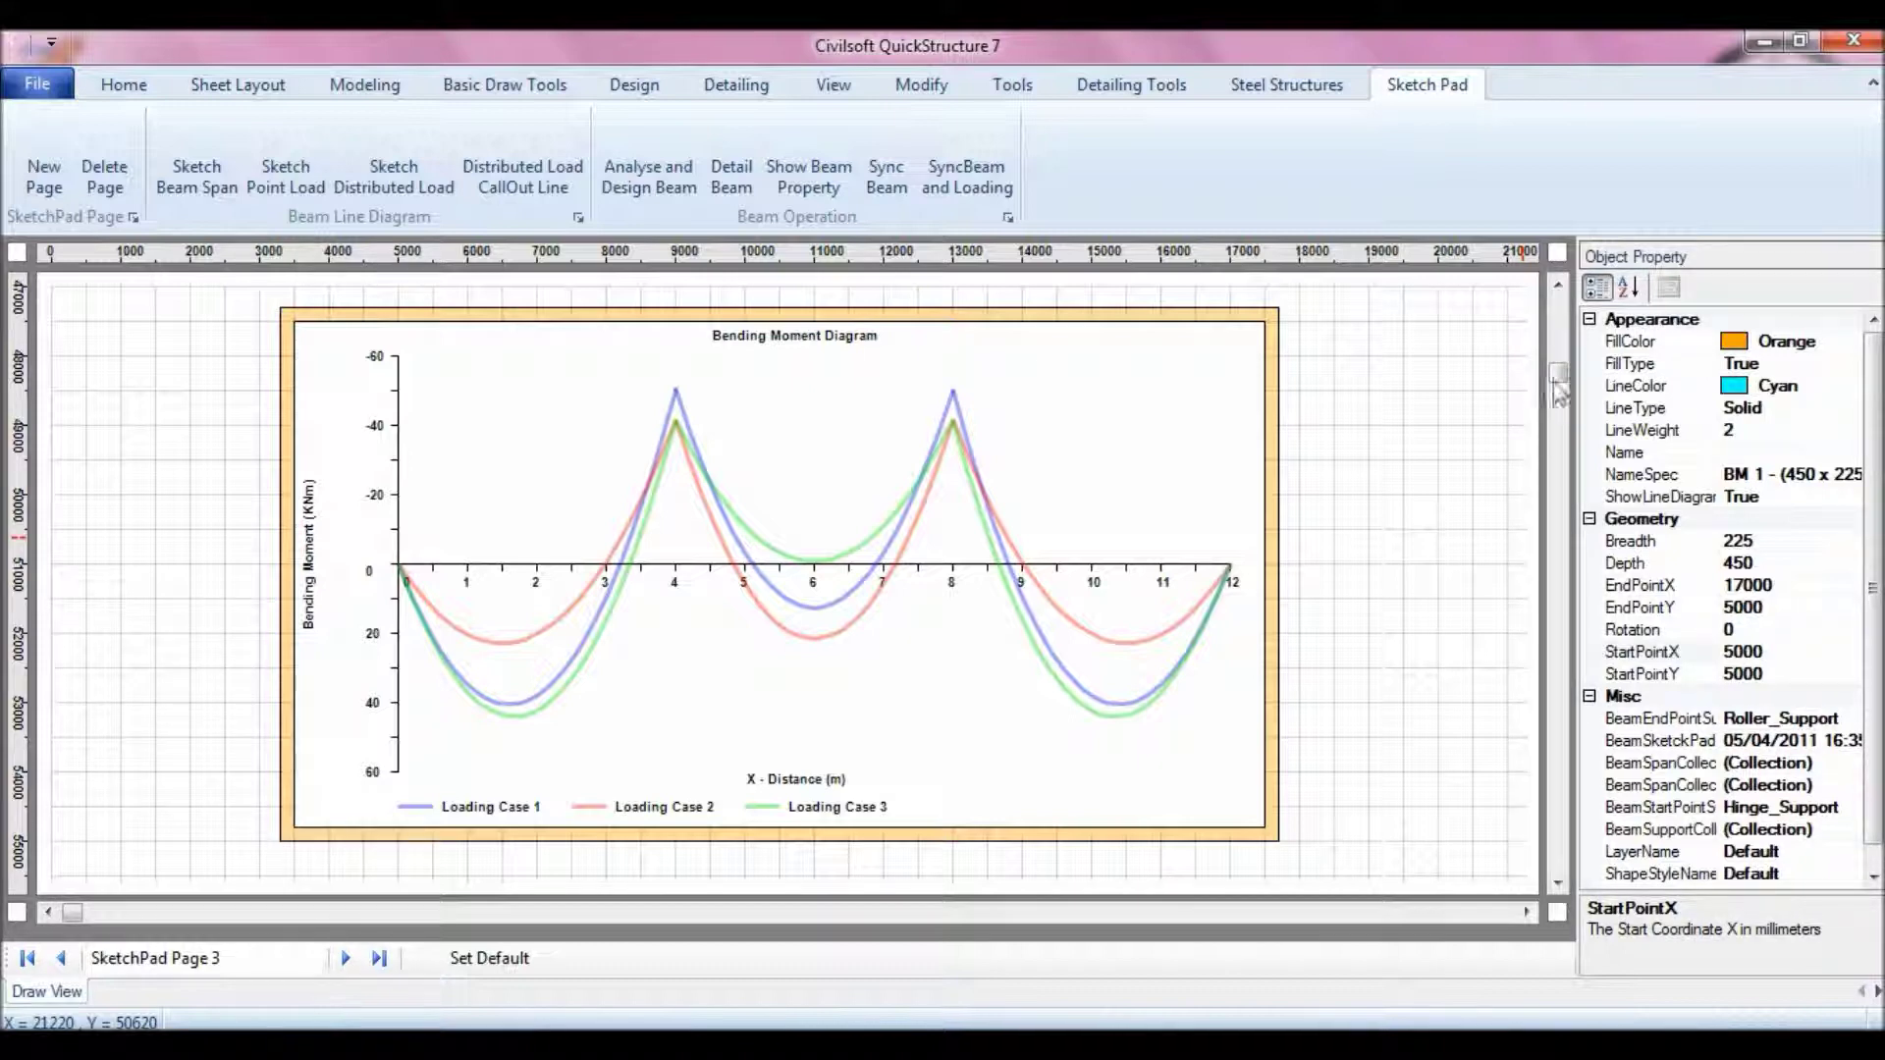
pyautogui.click(1560, 285)
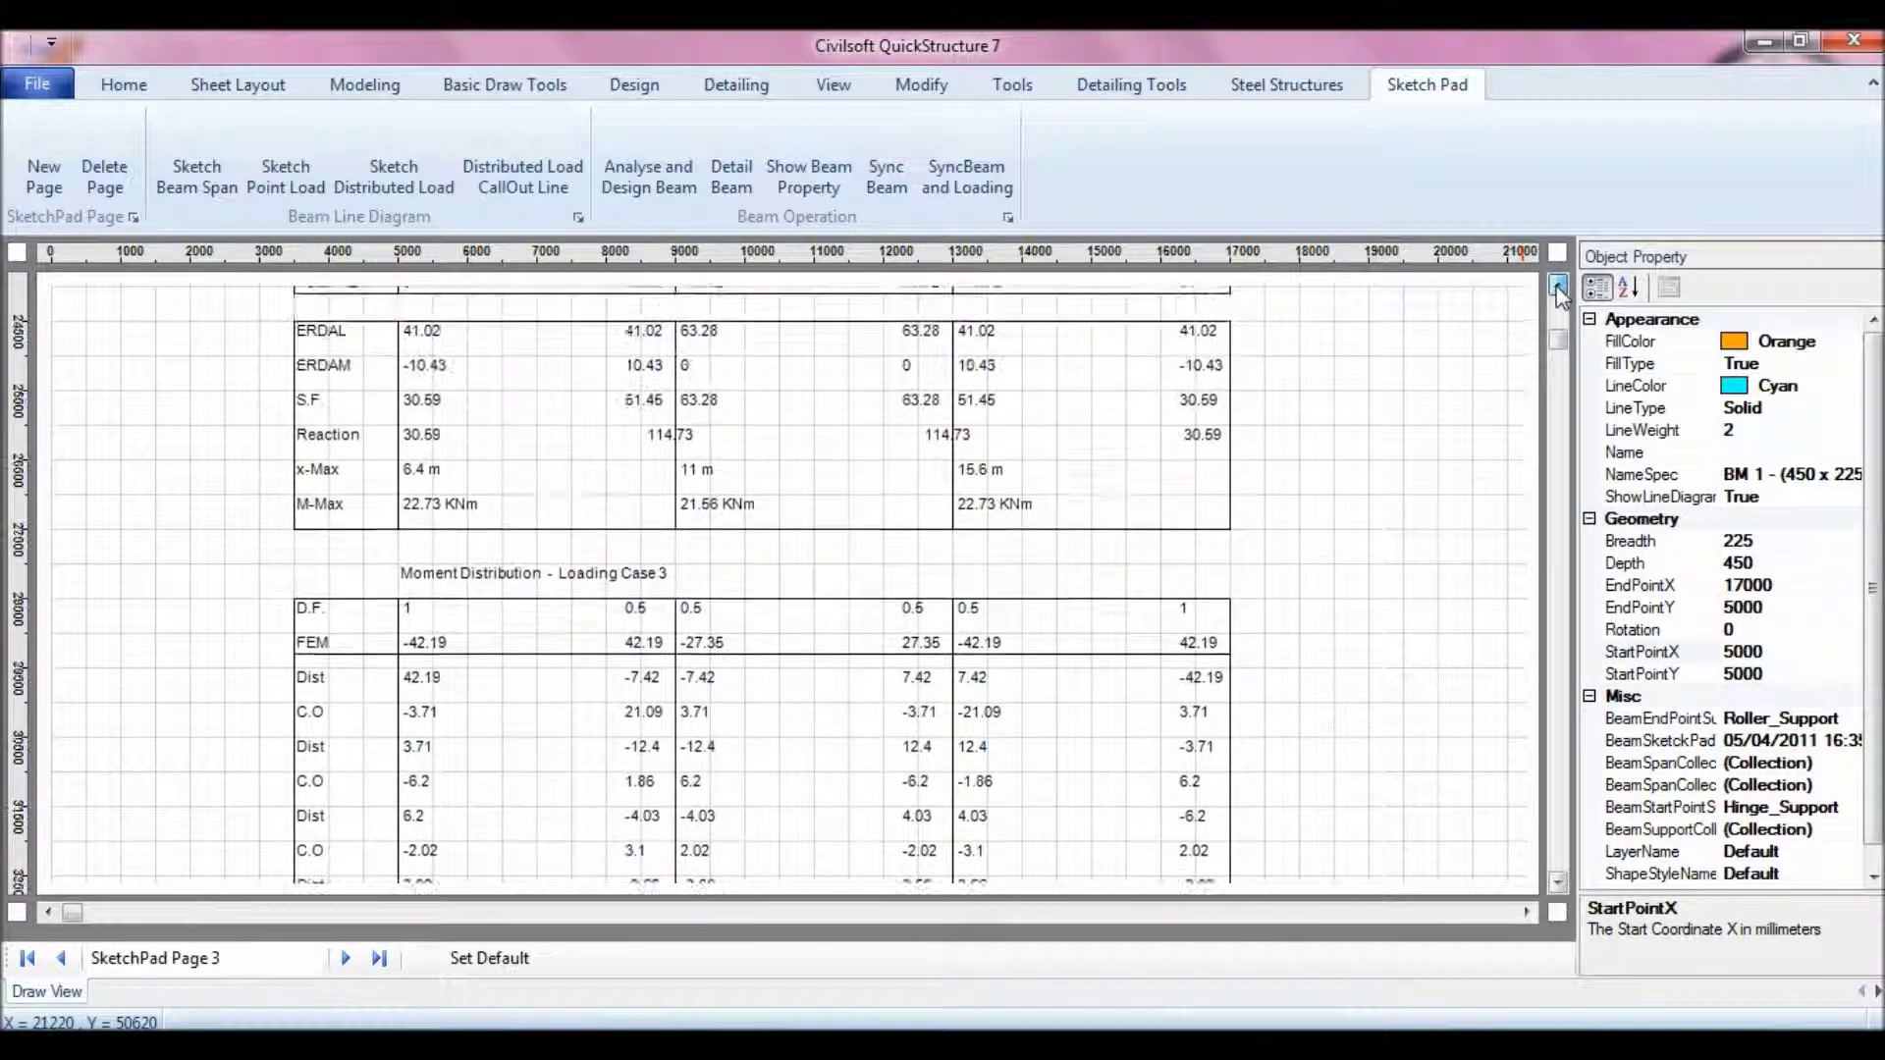
pyautogui.moveTo(1559, 287); pyautogui.dragTo(1558, 297)
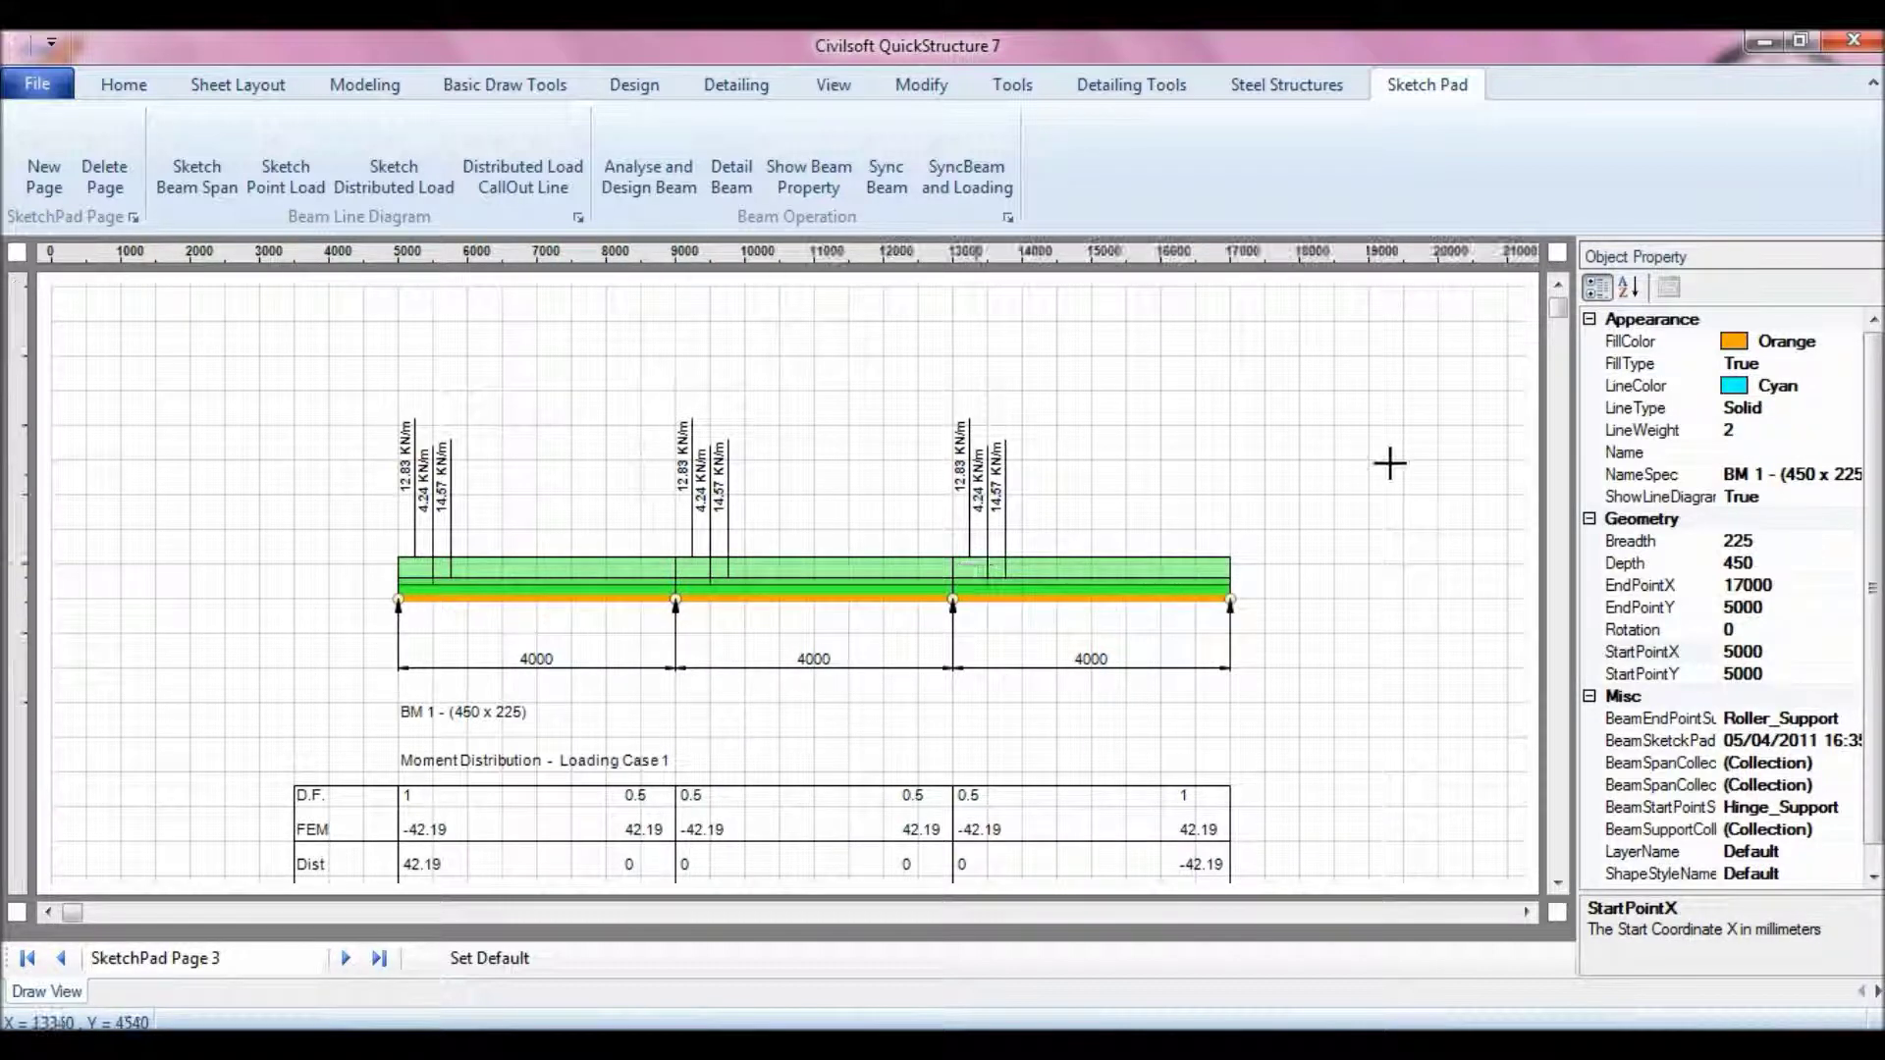
pyautogui.click(1557, 283)
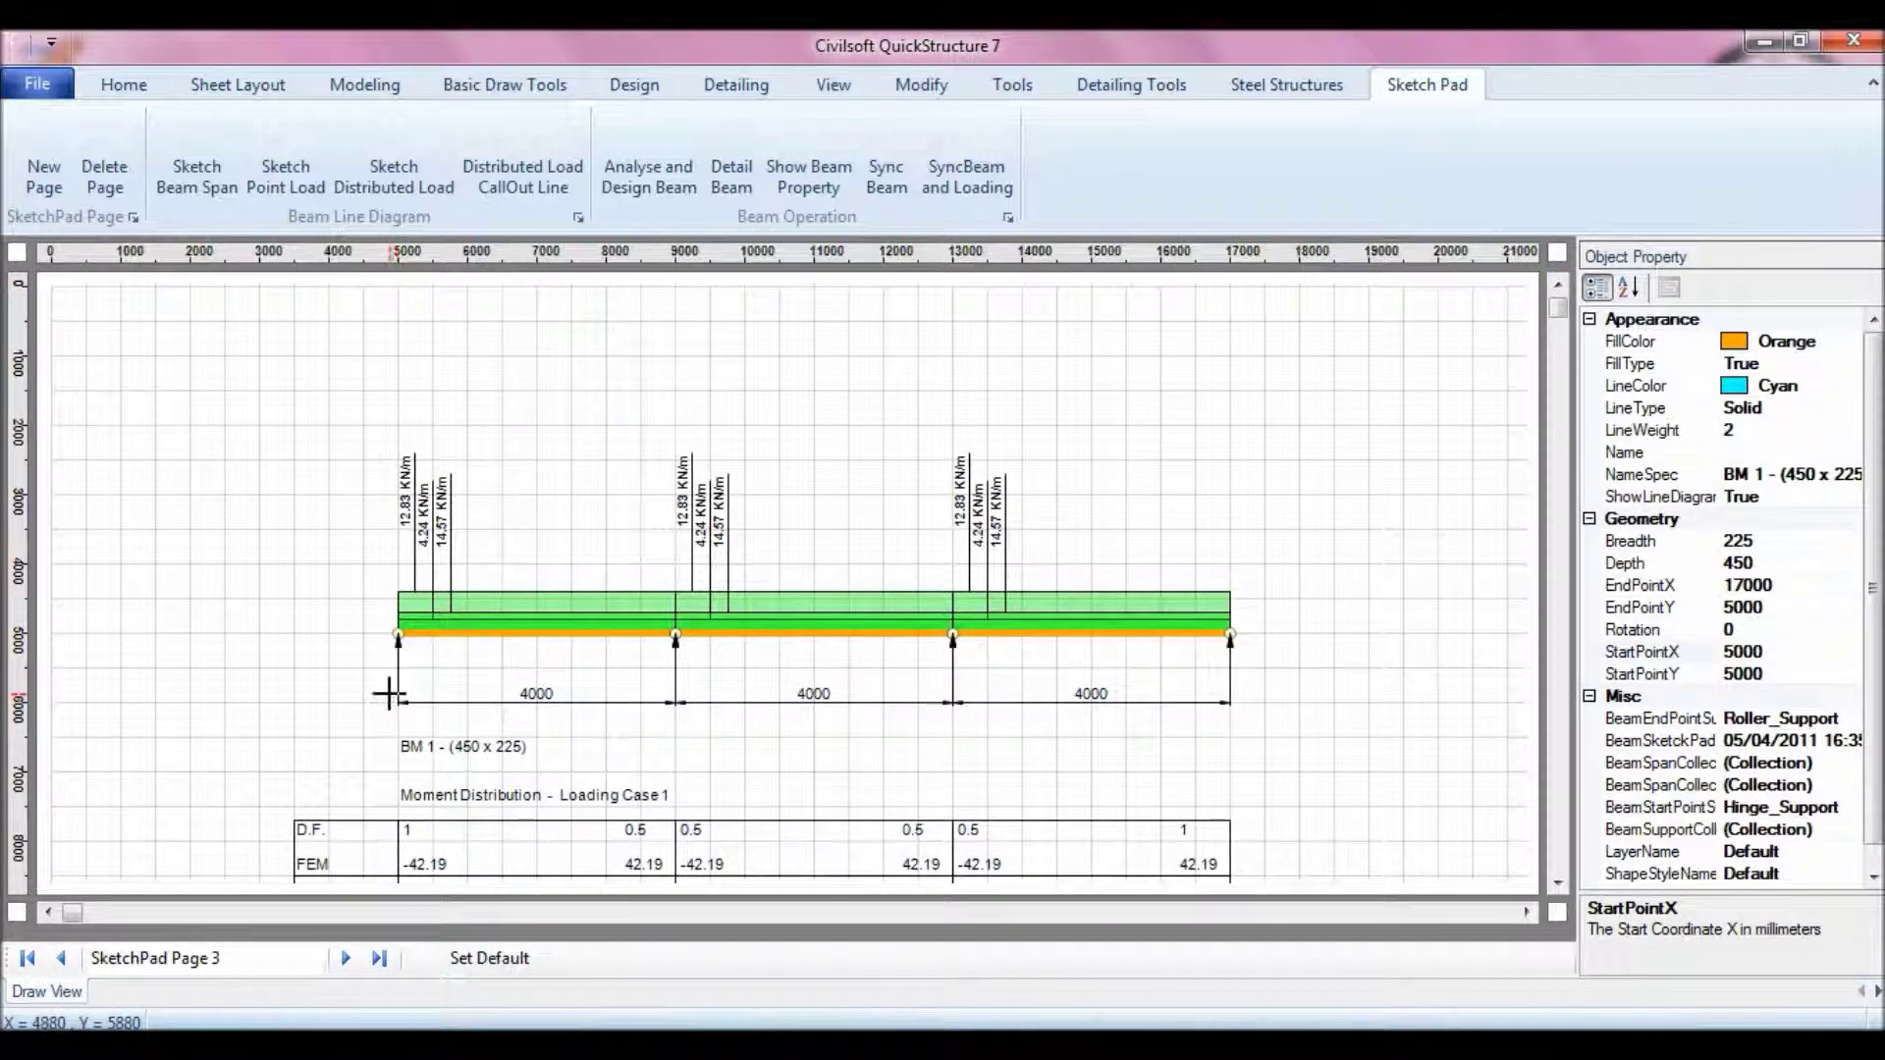
# Step: Add a new sketch pad page and sketch a horizontal beam span about 4500 mm long starting at X 5000, Y 6000
pyautogui.click(46, 177)
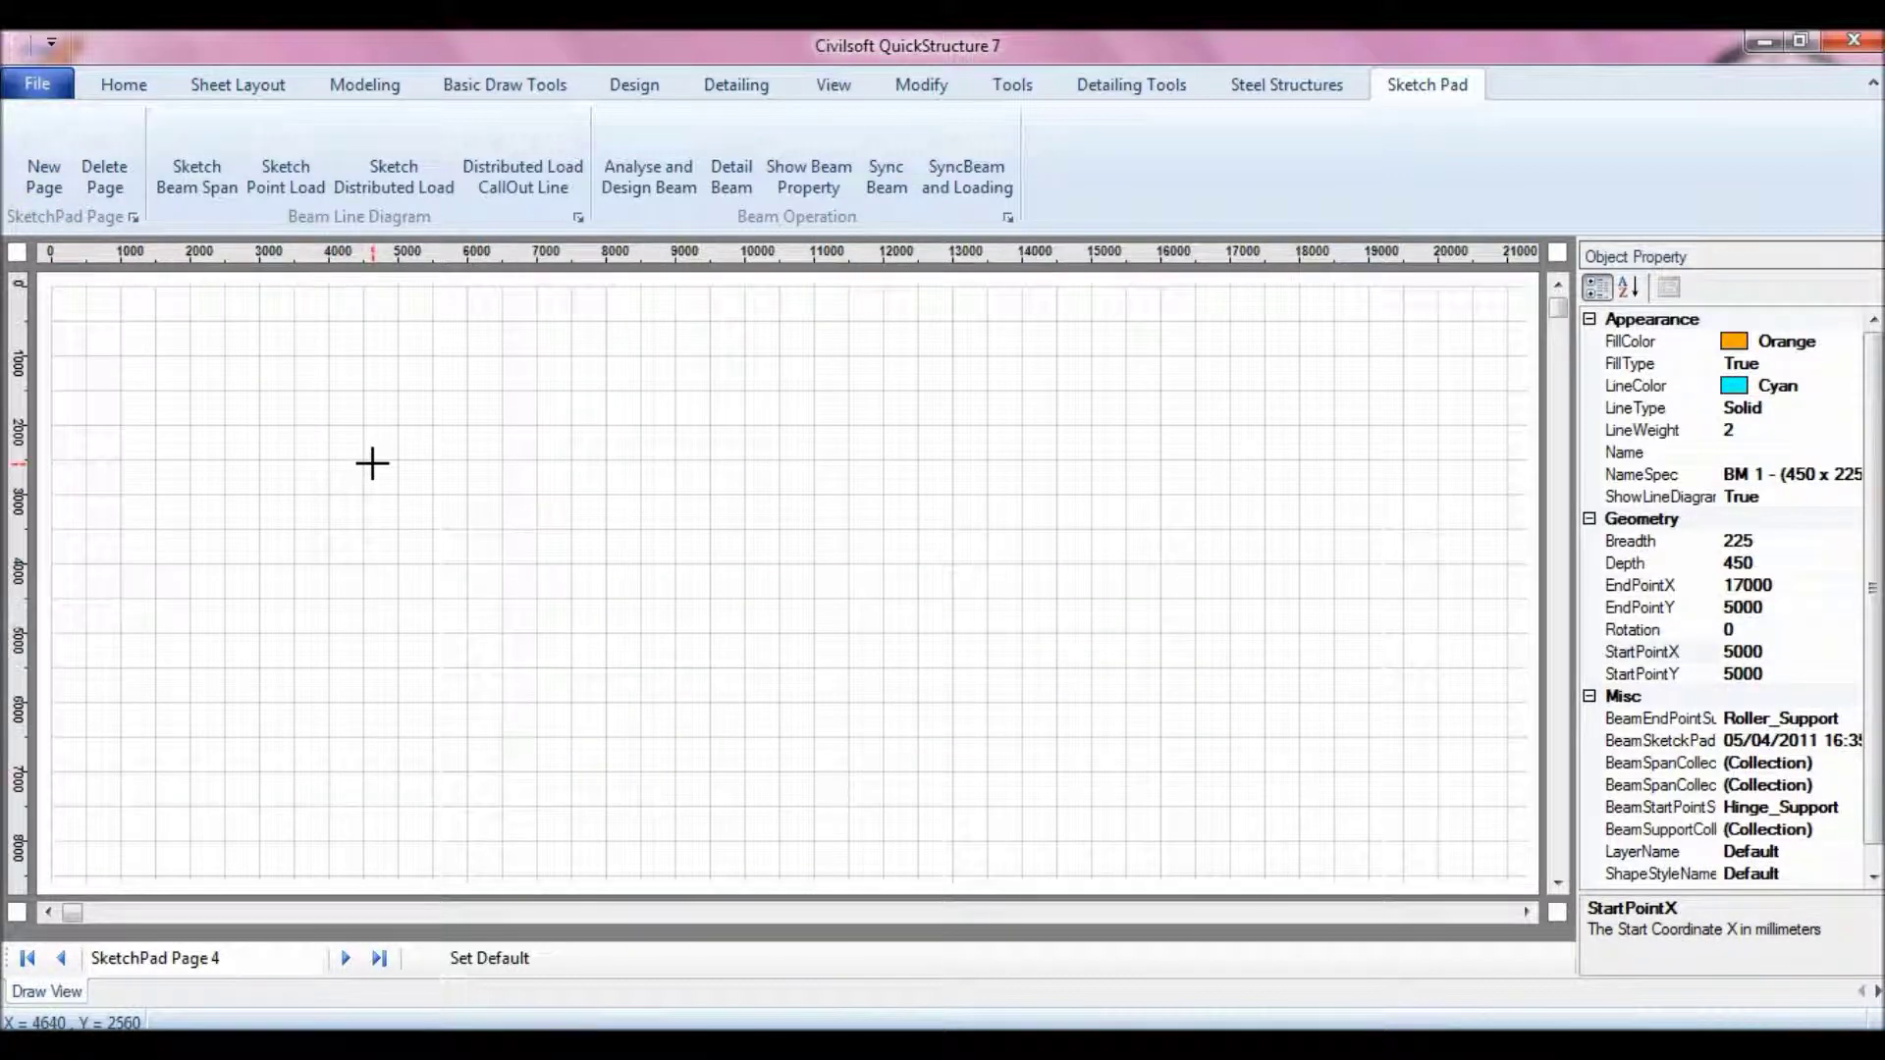
pyautogui.click(193, 190)
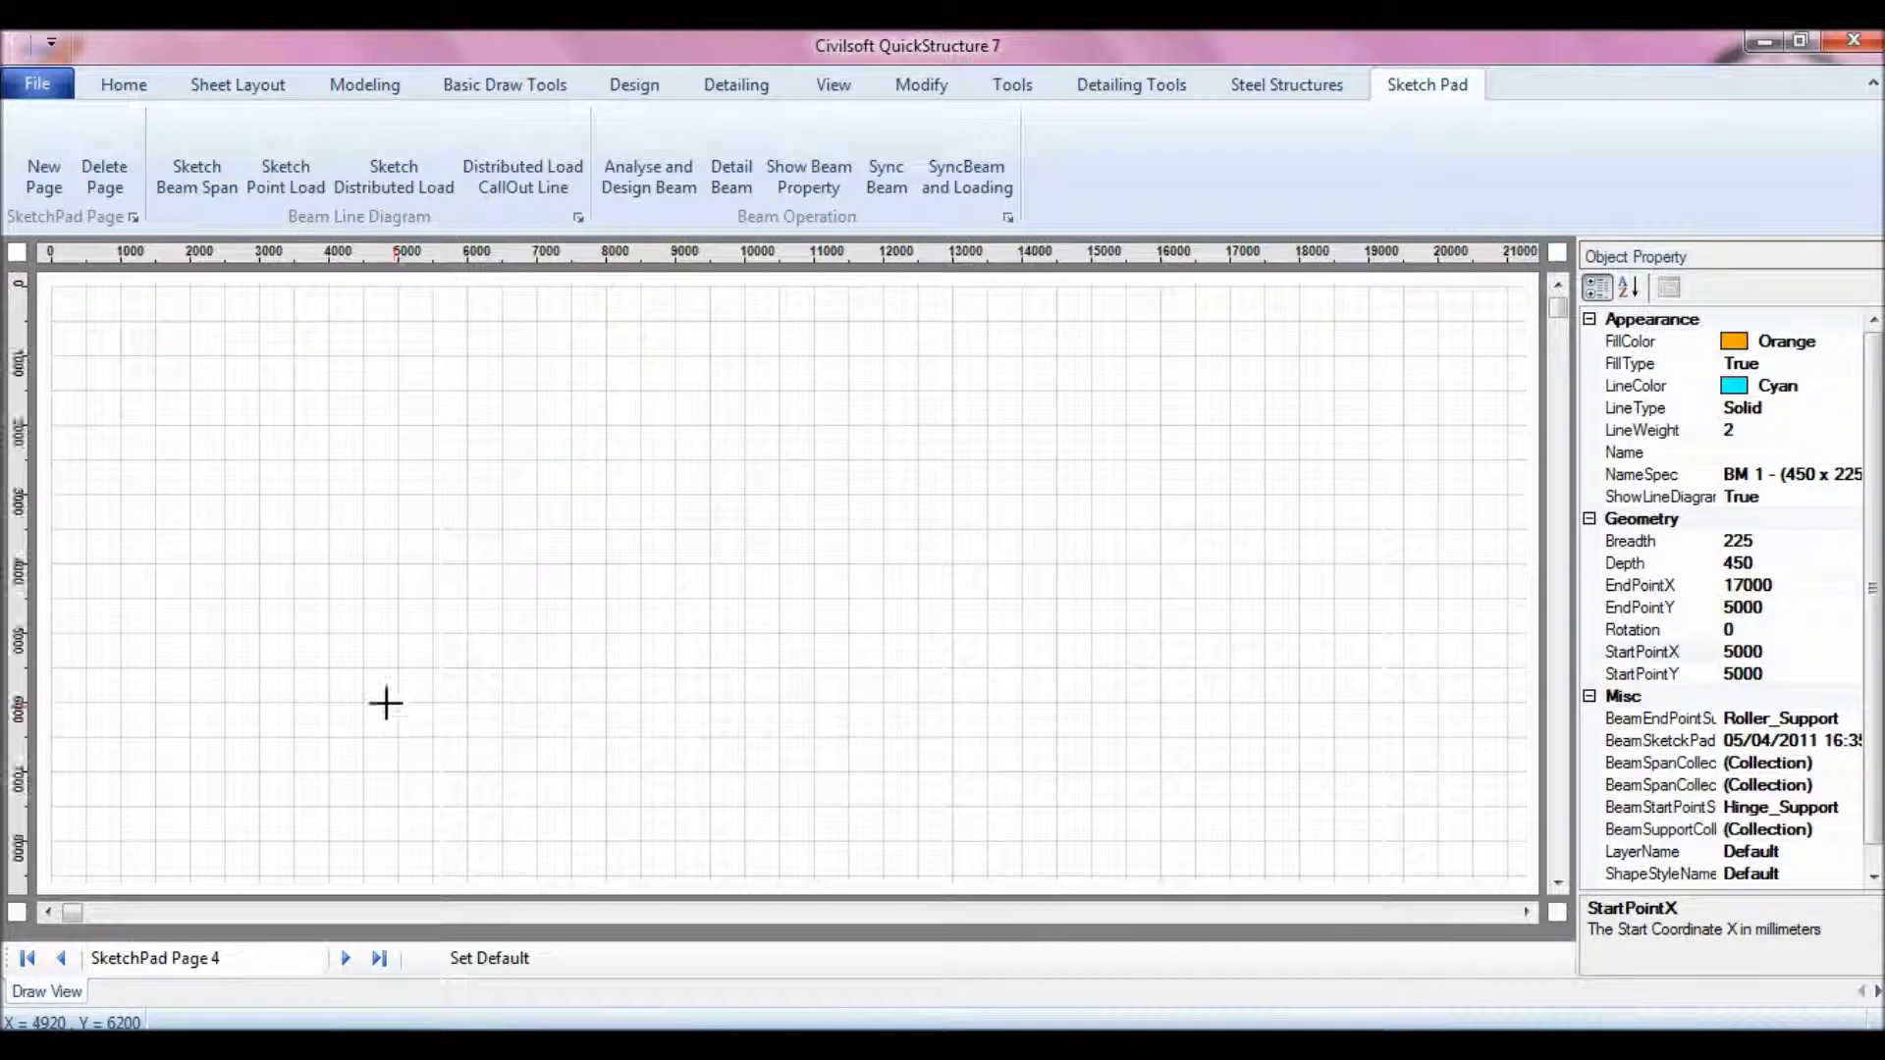
pyautogui.moveTo(397, 701); pyautogui.dragTo(711, 697)
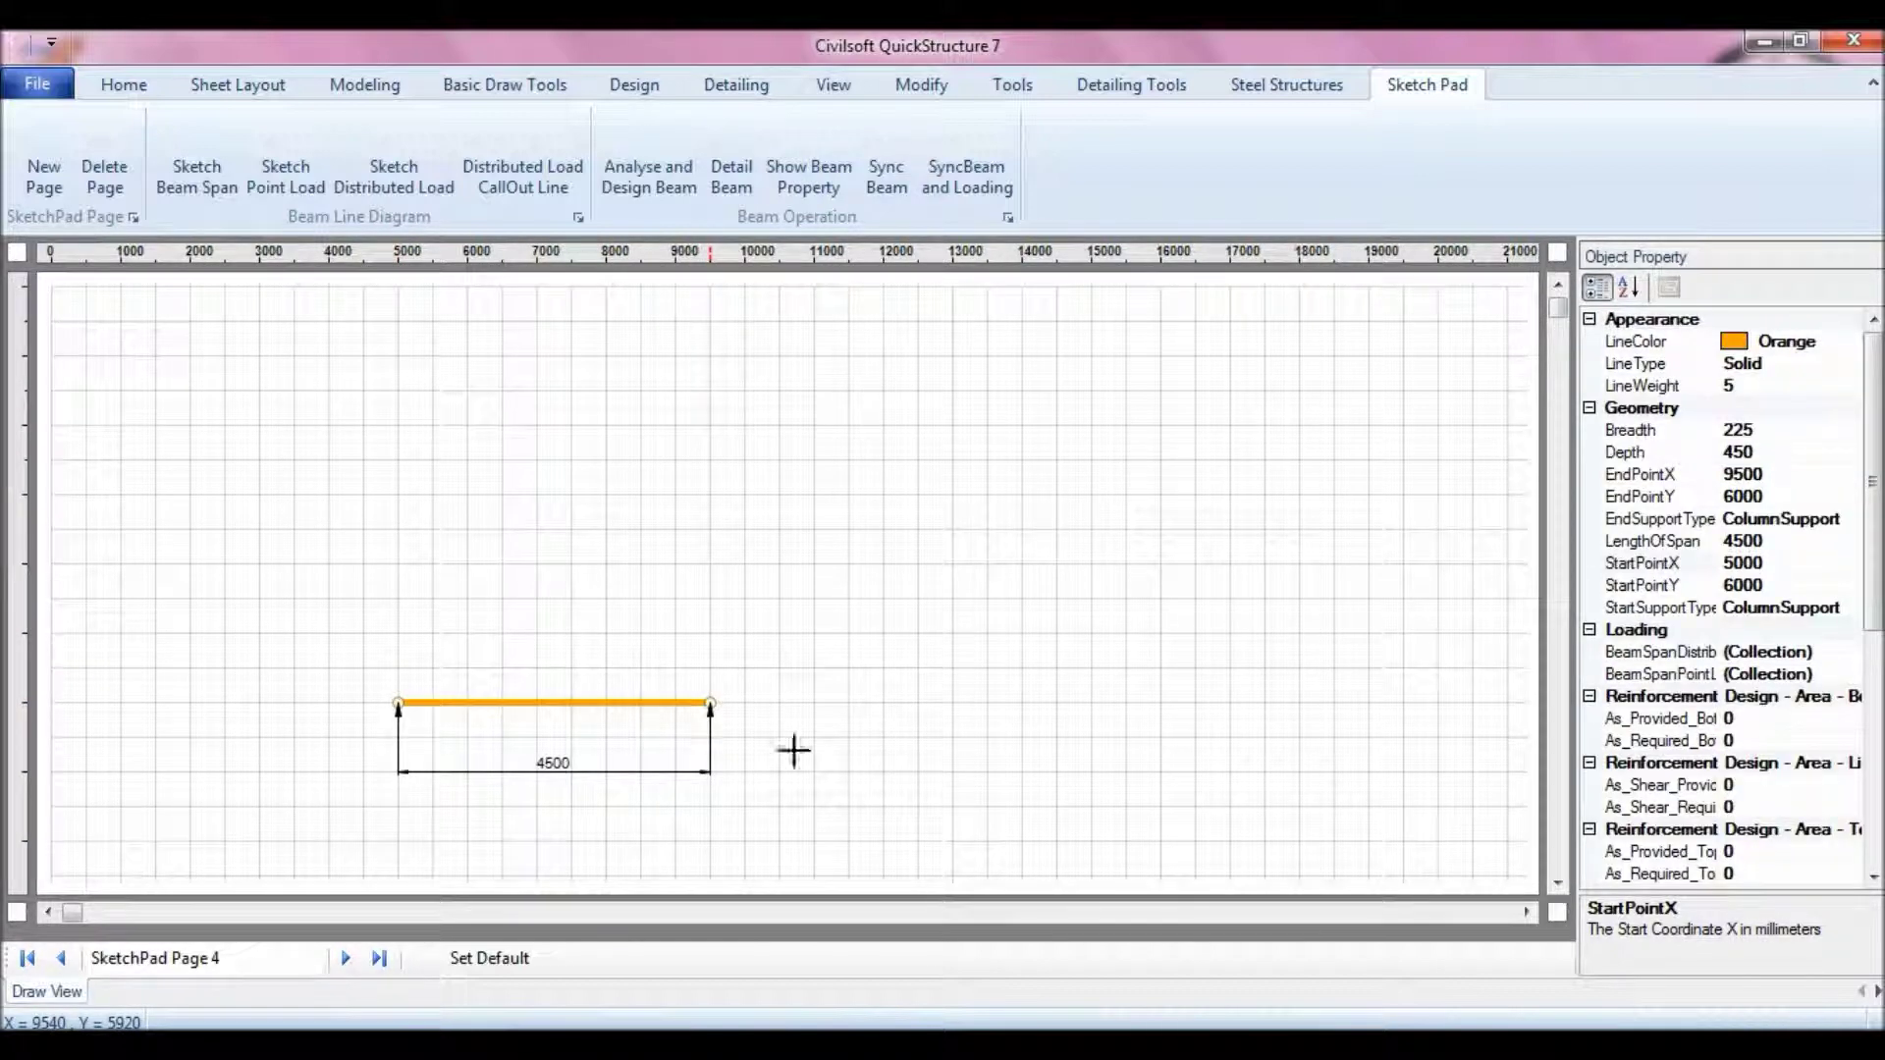
# Step: Set the sketched beam span's length to 4000 mm
pyautogui.click(1791, 540)
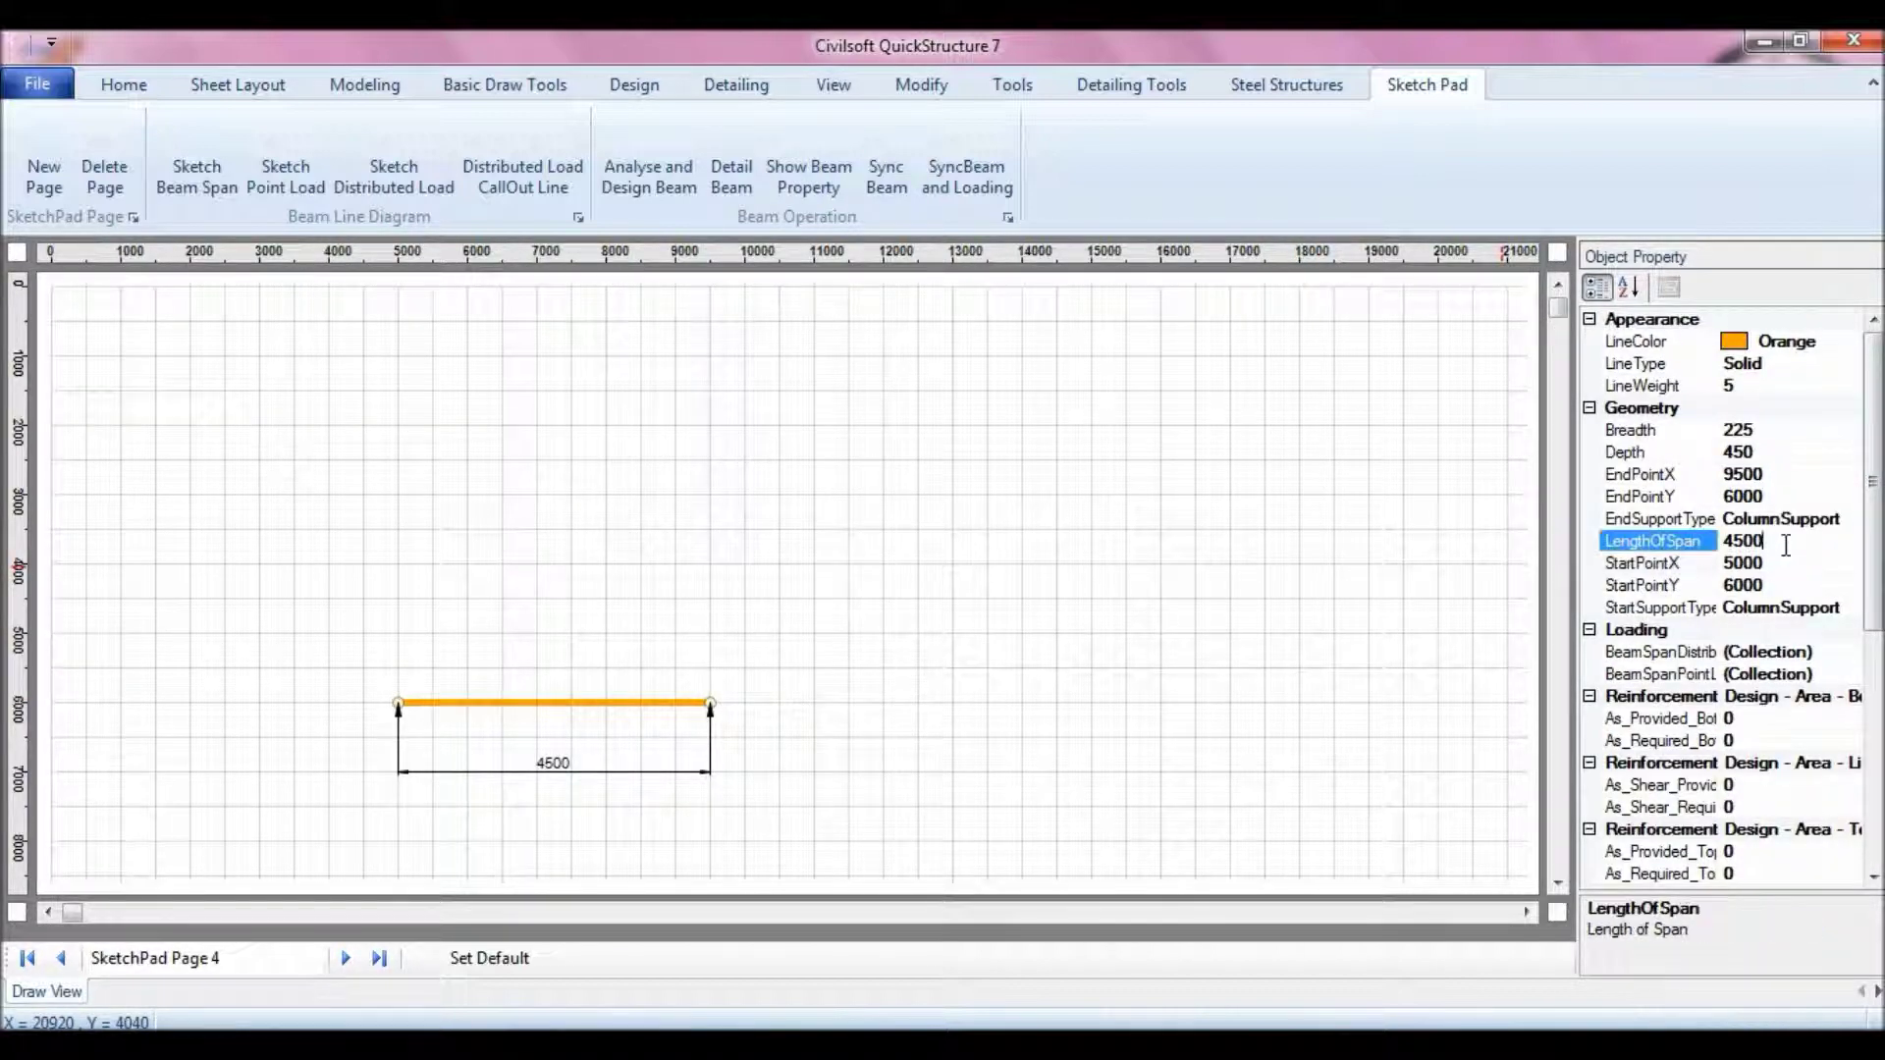
pyautogui.click(1791, 540)
pyautogui.write('4000')
pyautogui.press('Return')
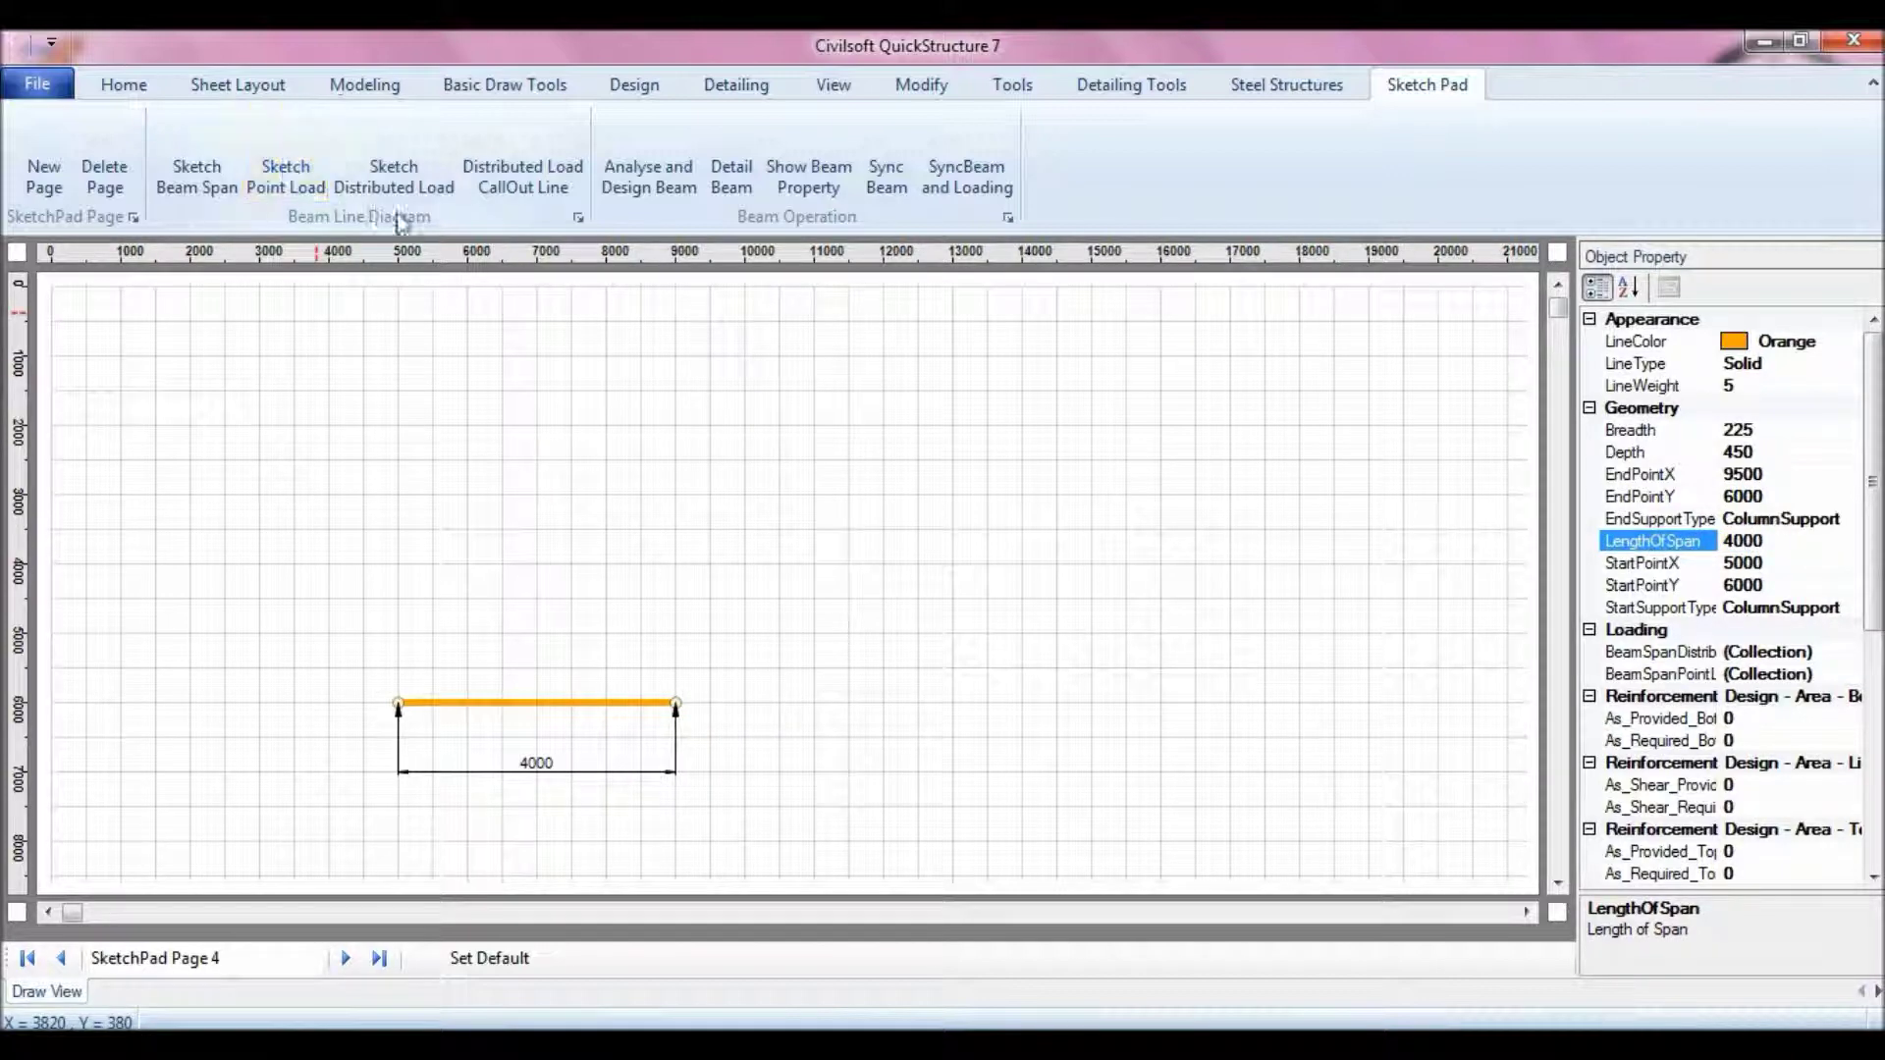
# Step: Sketch a second horizontal span from the first span's end support and set its length to 3500 mm
pyautogui.click(676, 703)
pyautogui.click(952, 702)
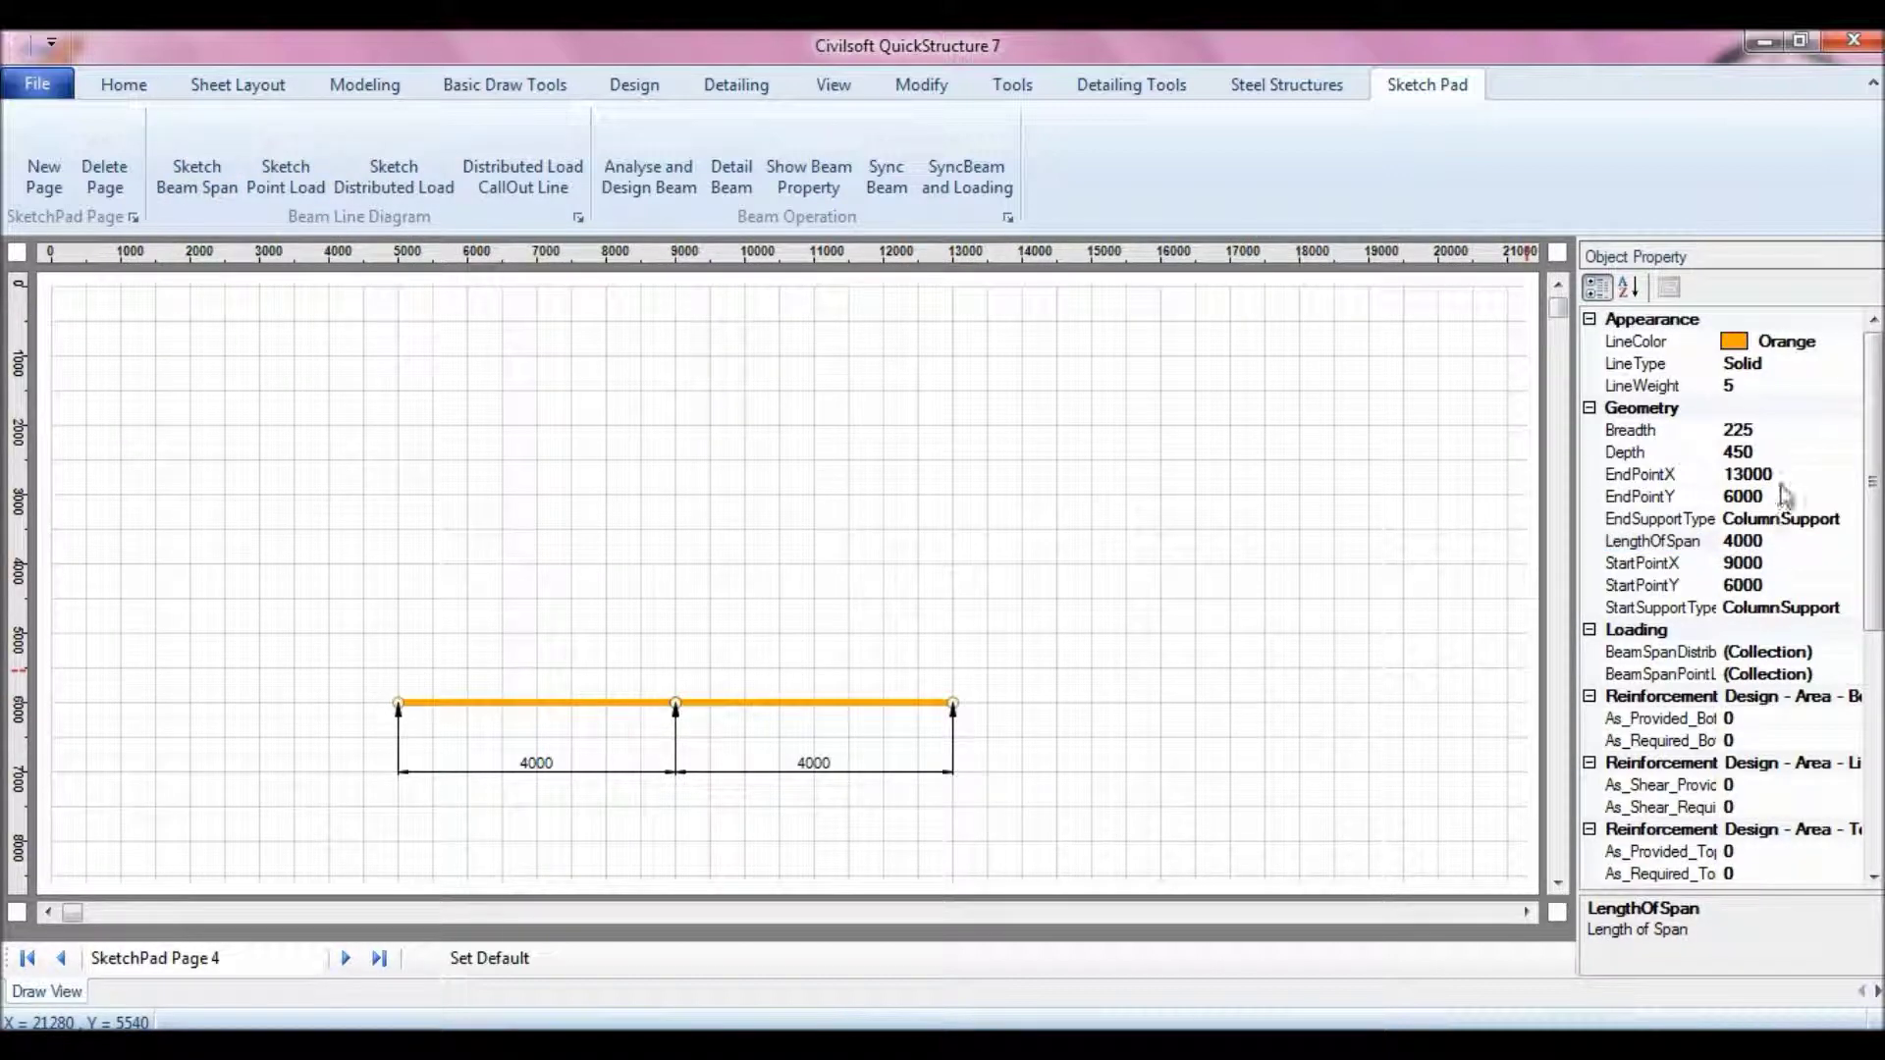
pyautogui.click(1780, 545)
pyautogui.write('3500')
pyautogui.press('Return')
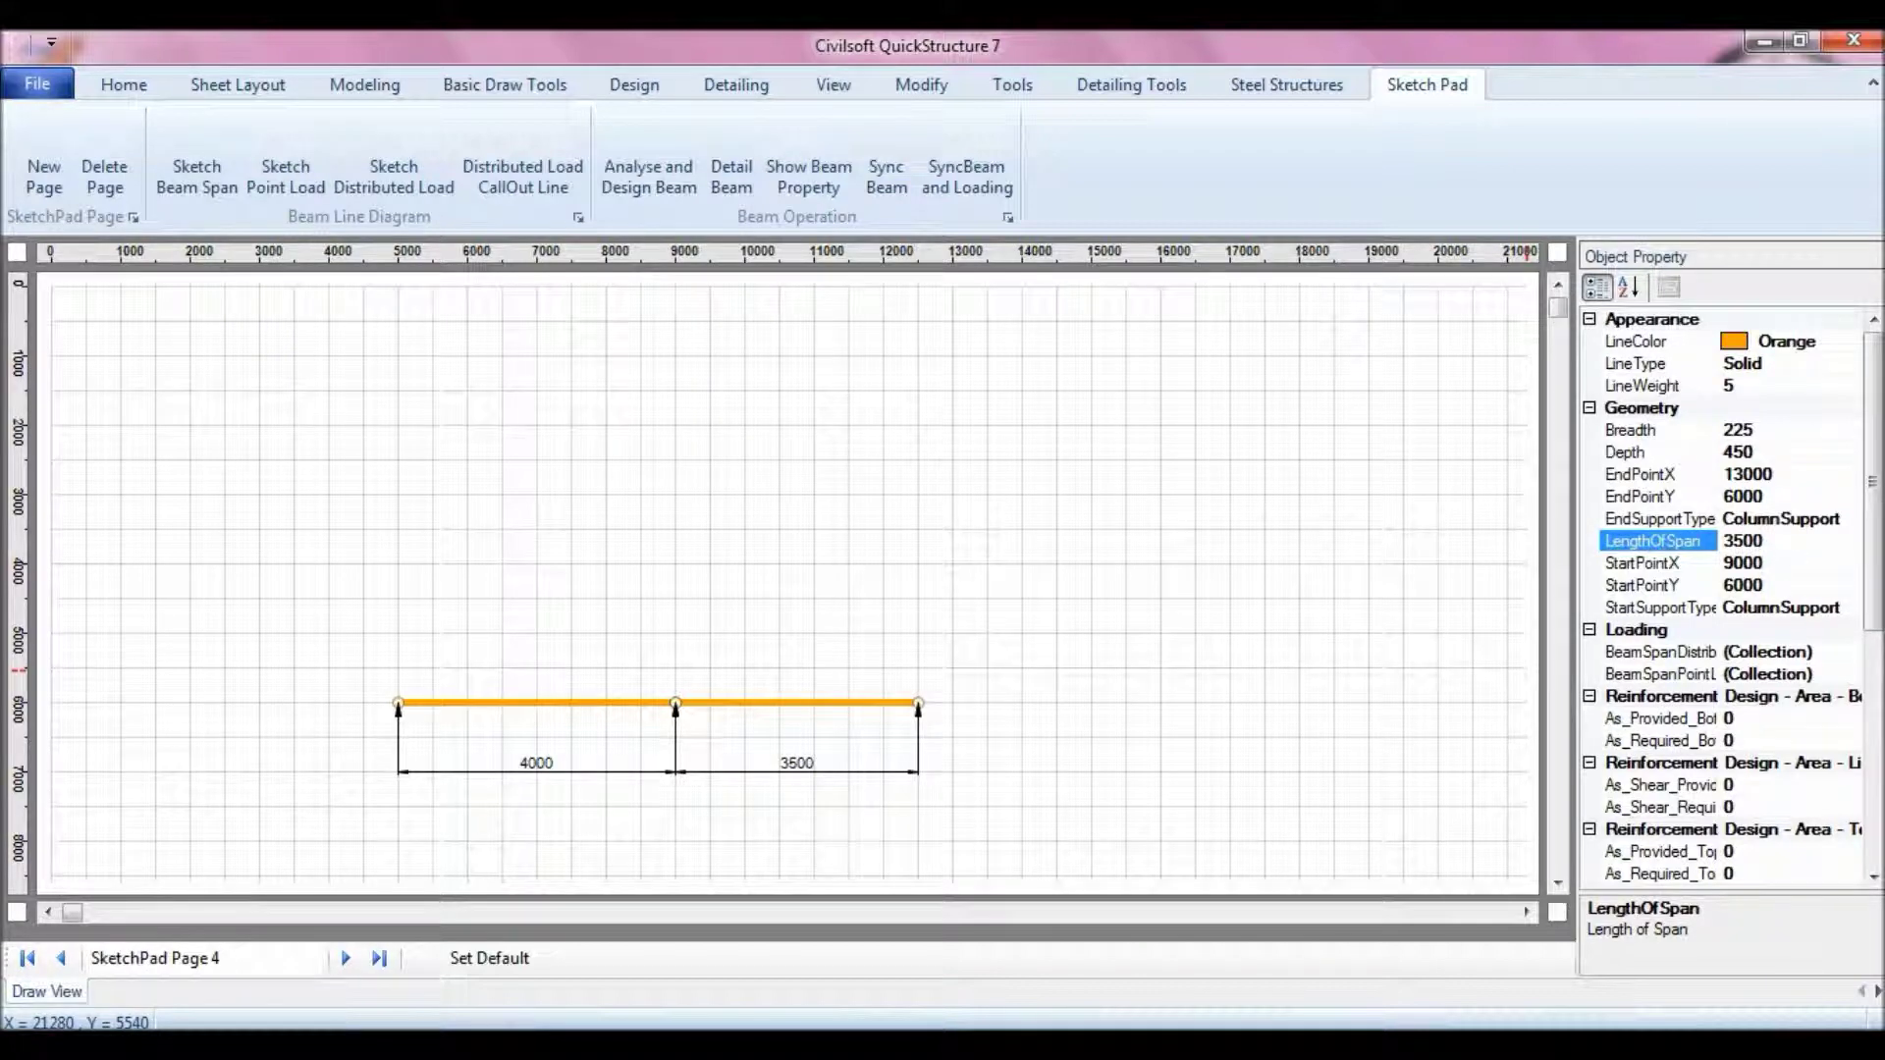
# Step: Sketch a third horizontal beam span about 3500 mm long from the end support of the second span
pyautogui.click(194, 177)
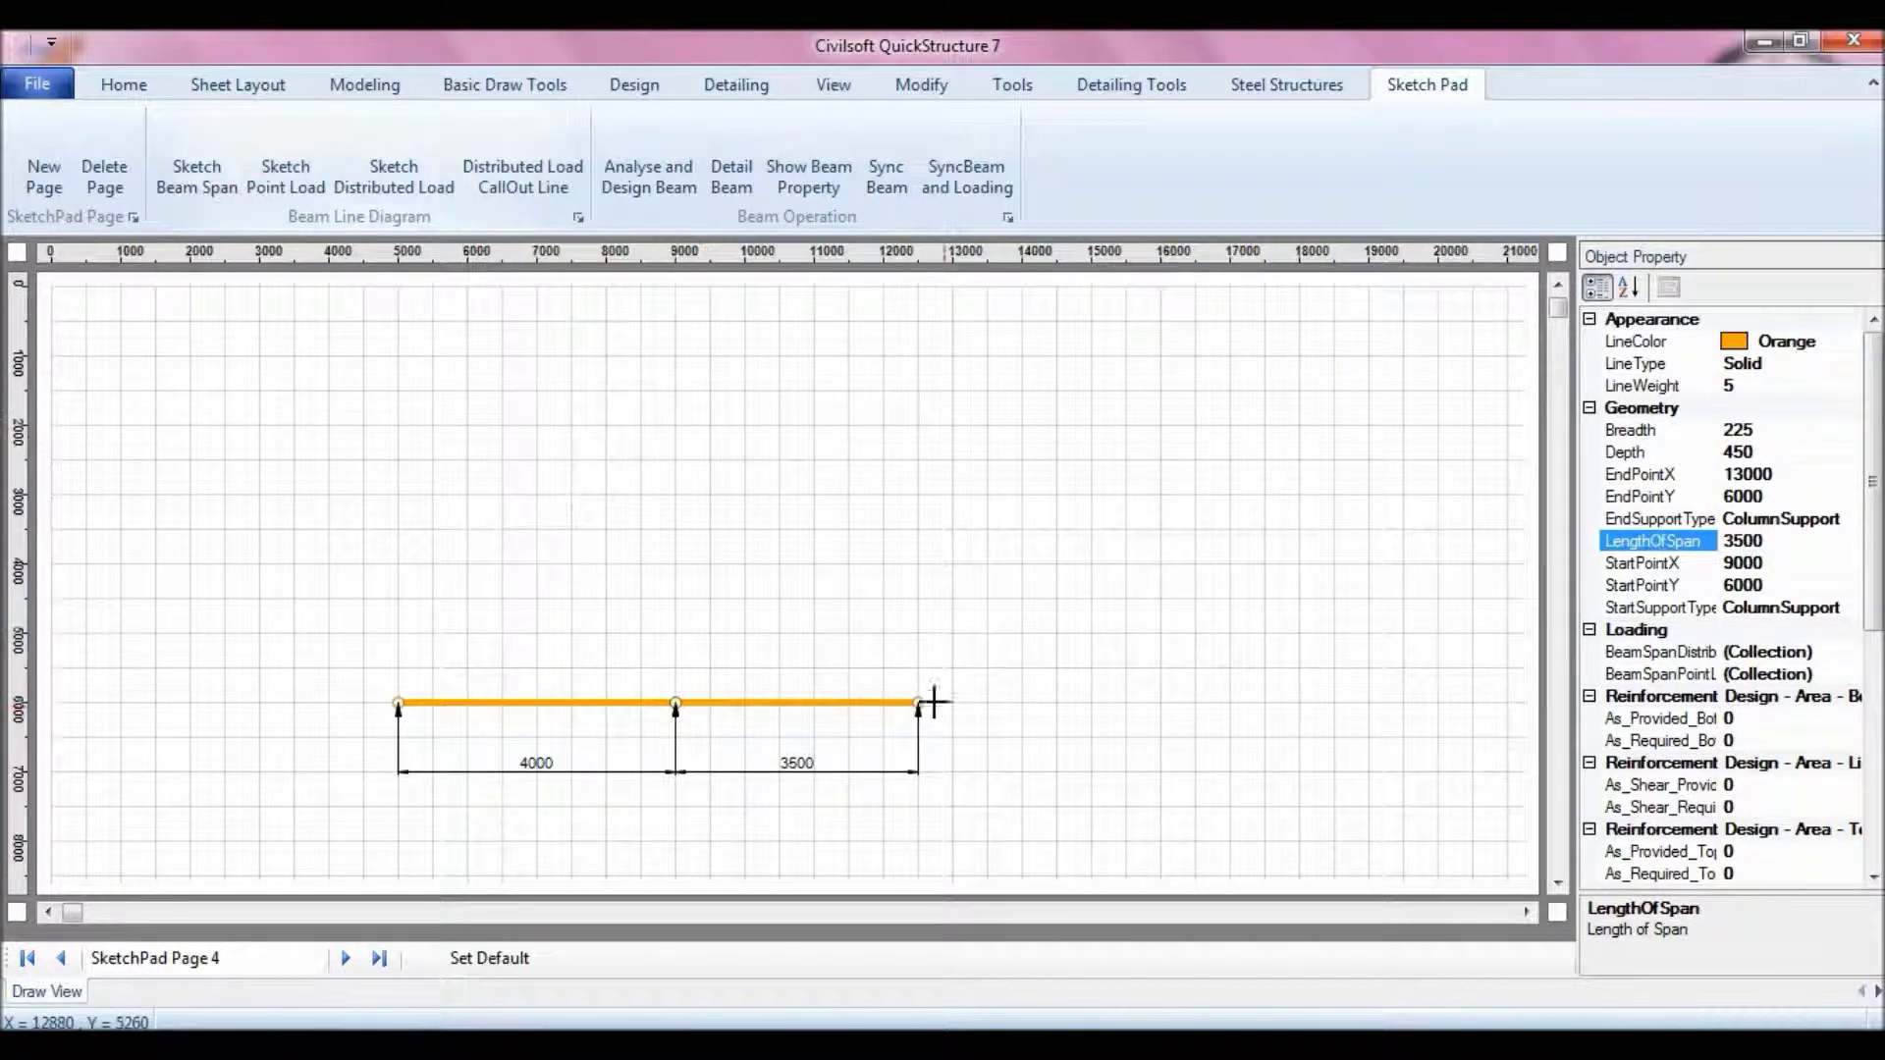
pyautogui.click(920, 702)
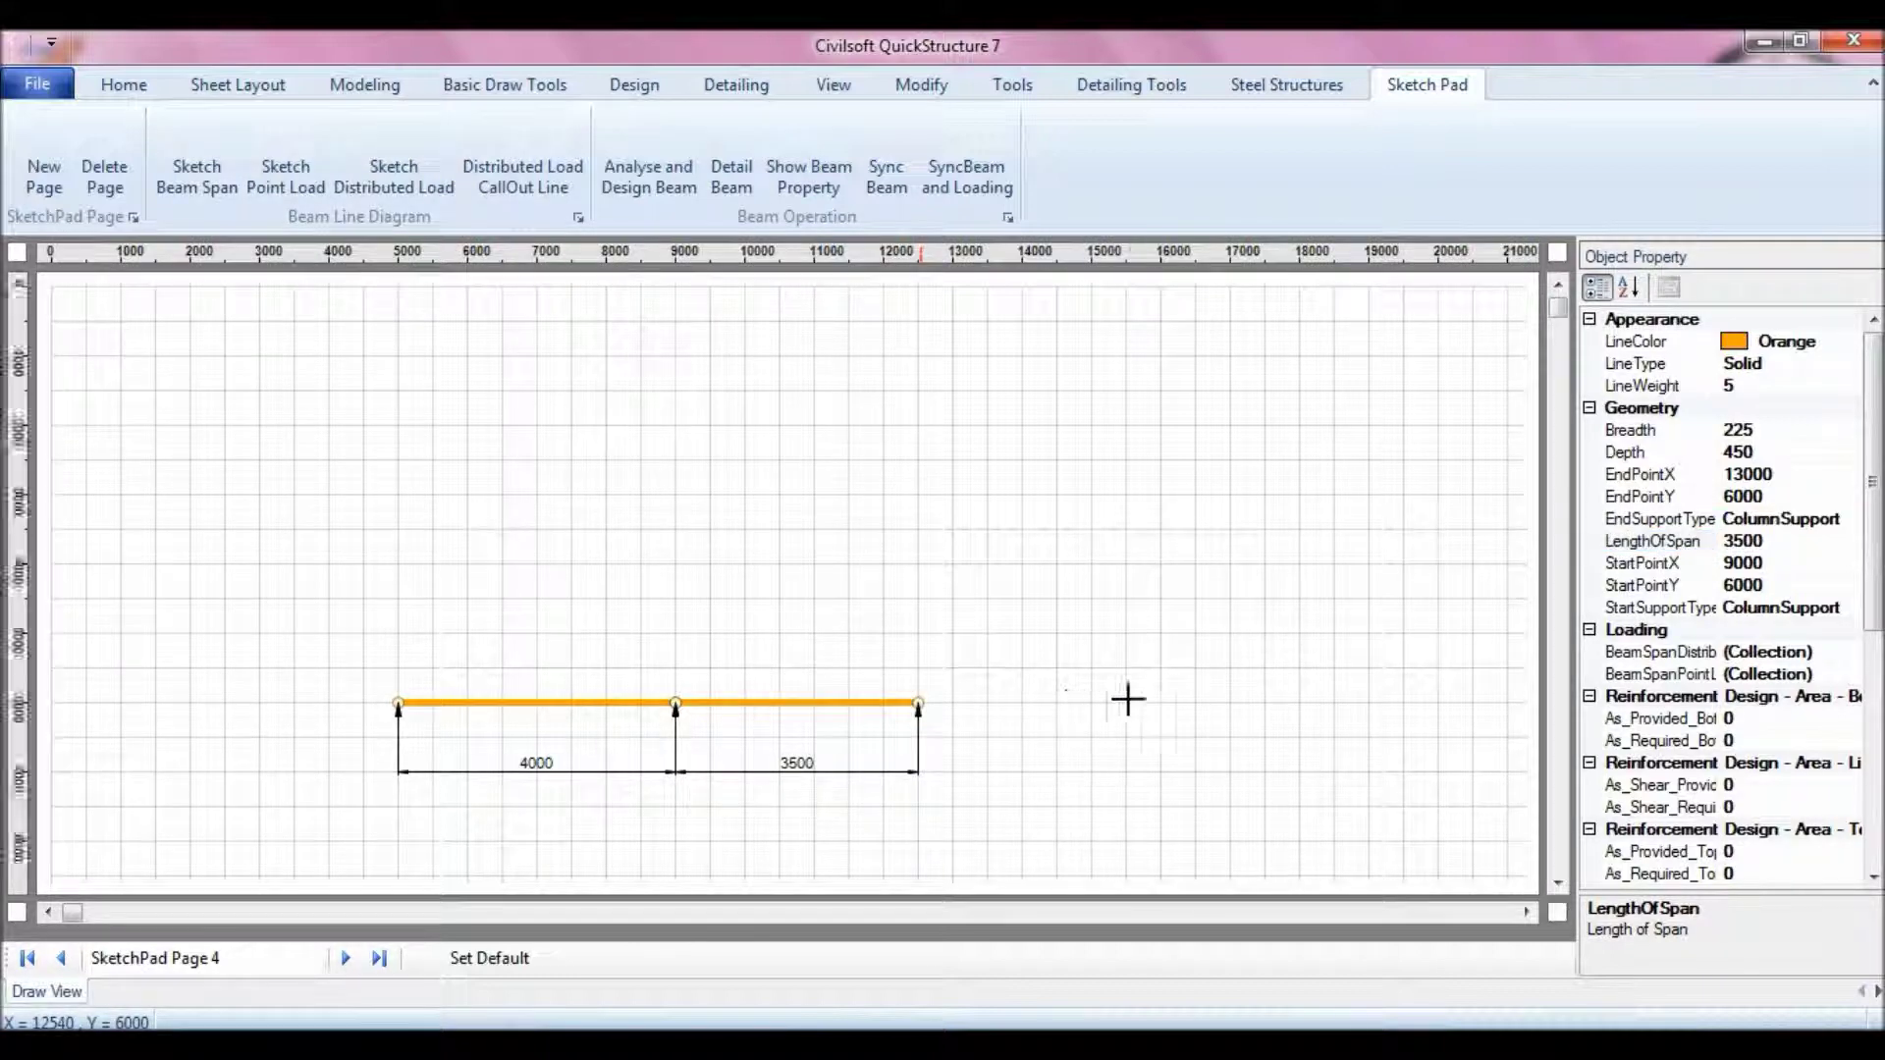
pyautogui.click(1167, 700)
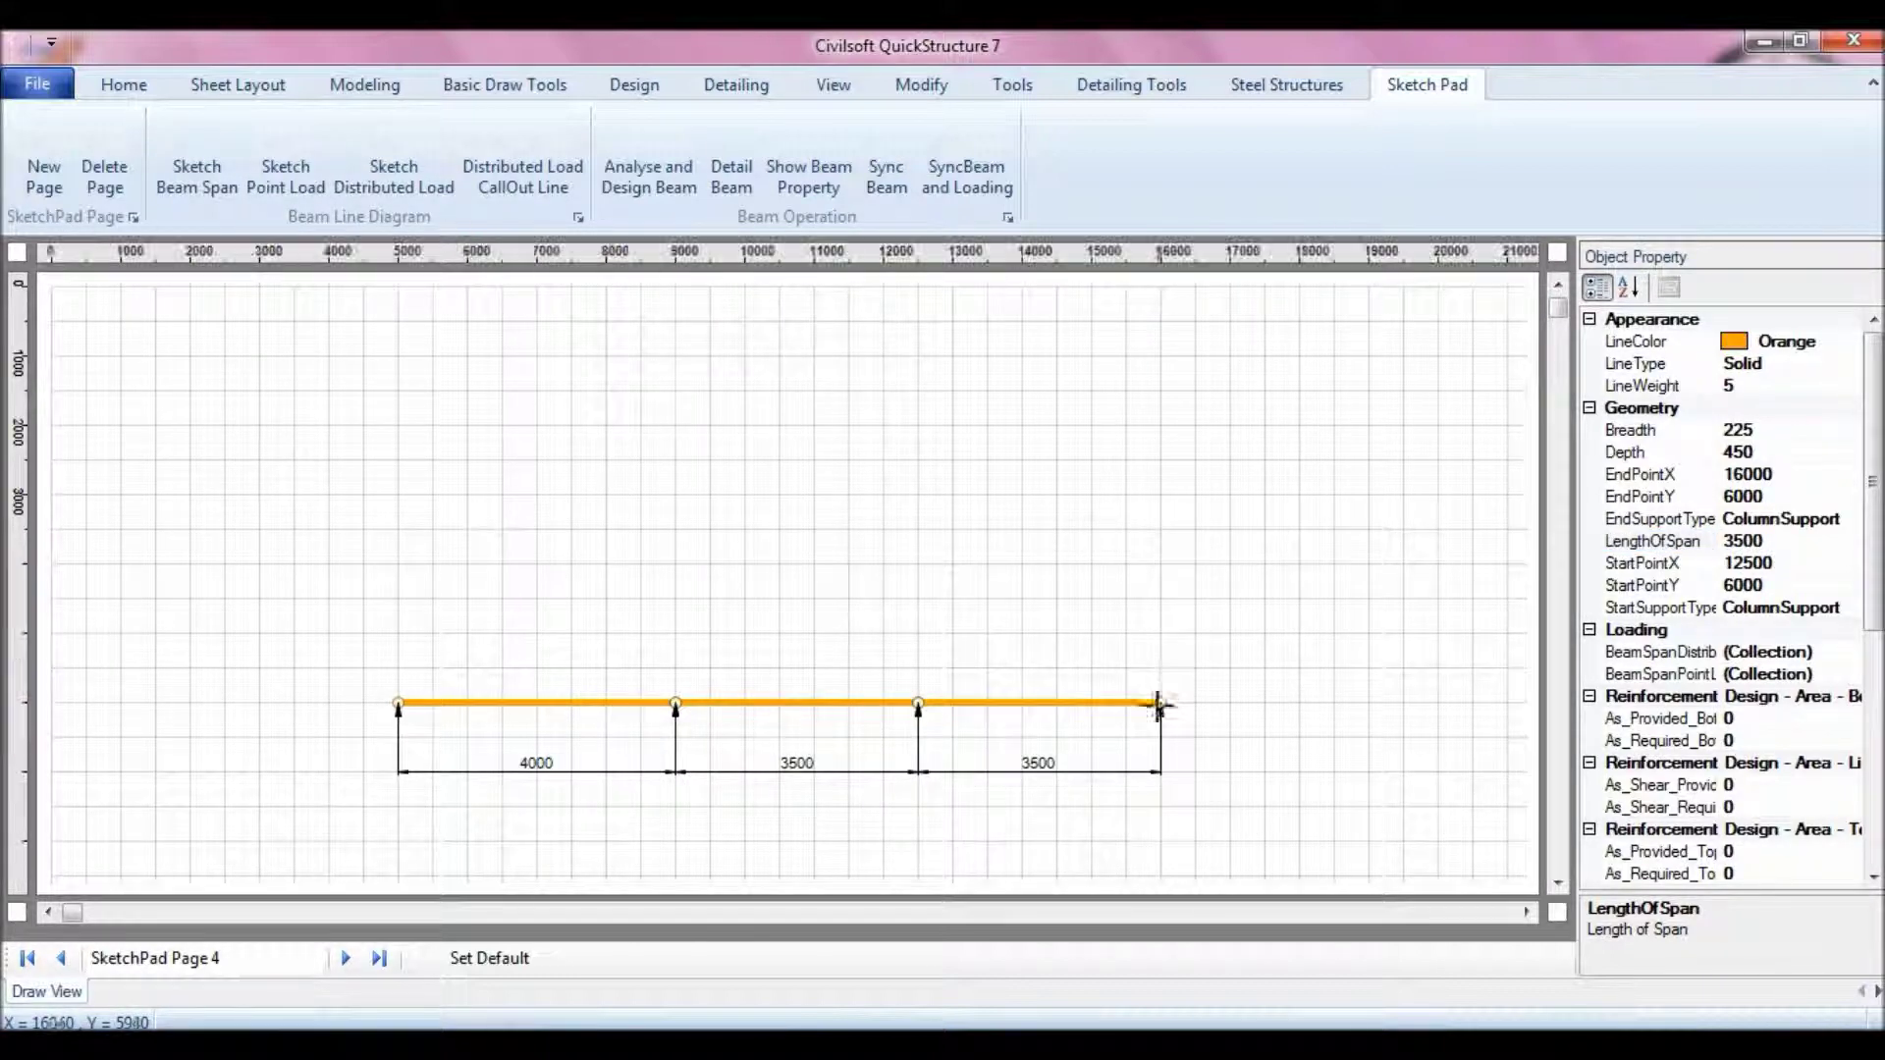
pyautogui.click(196, 177)
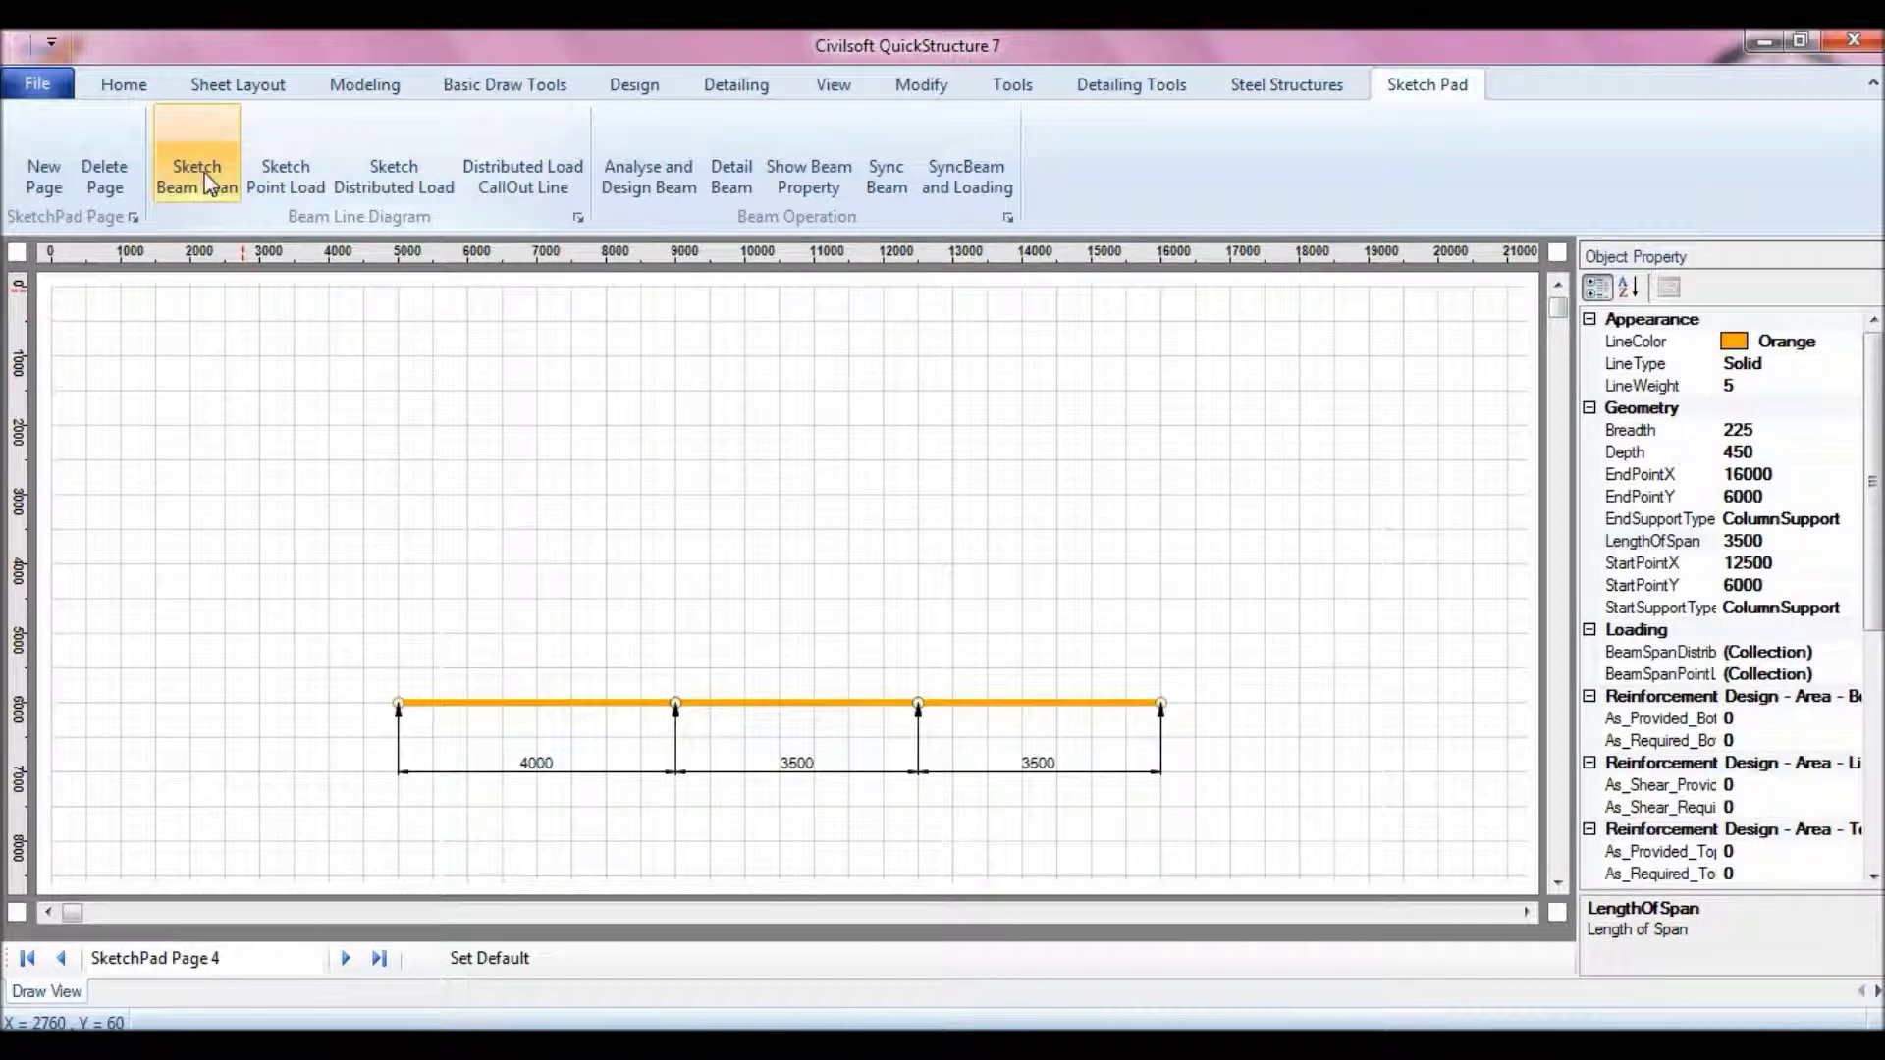
pyautogui.click(1162, 700)
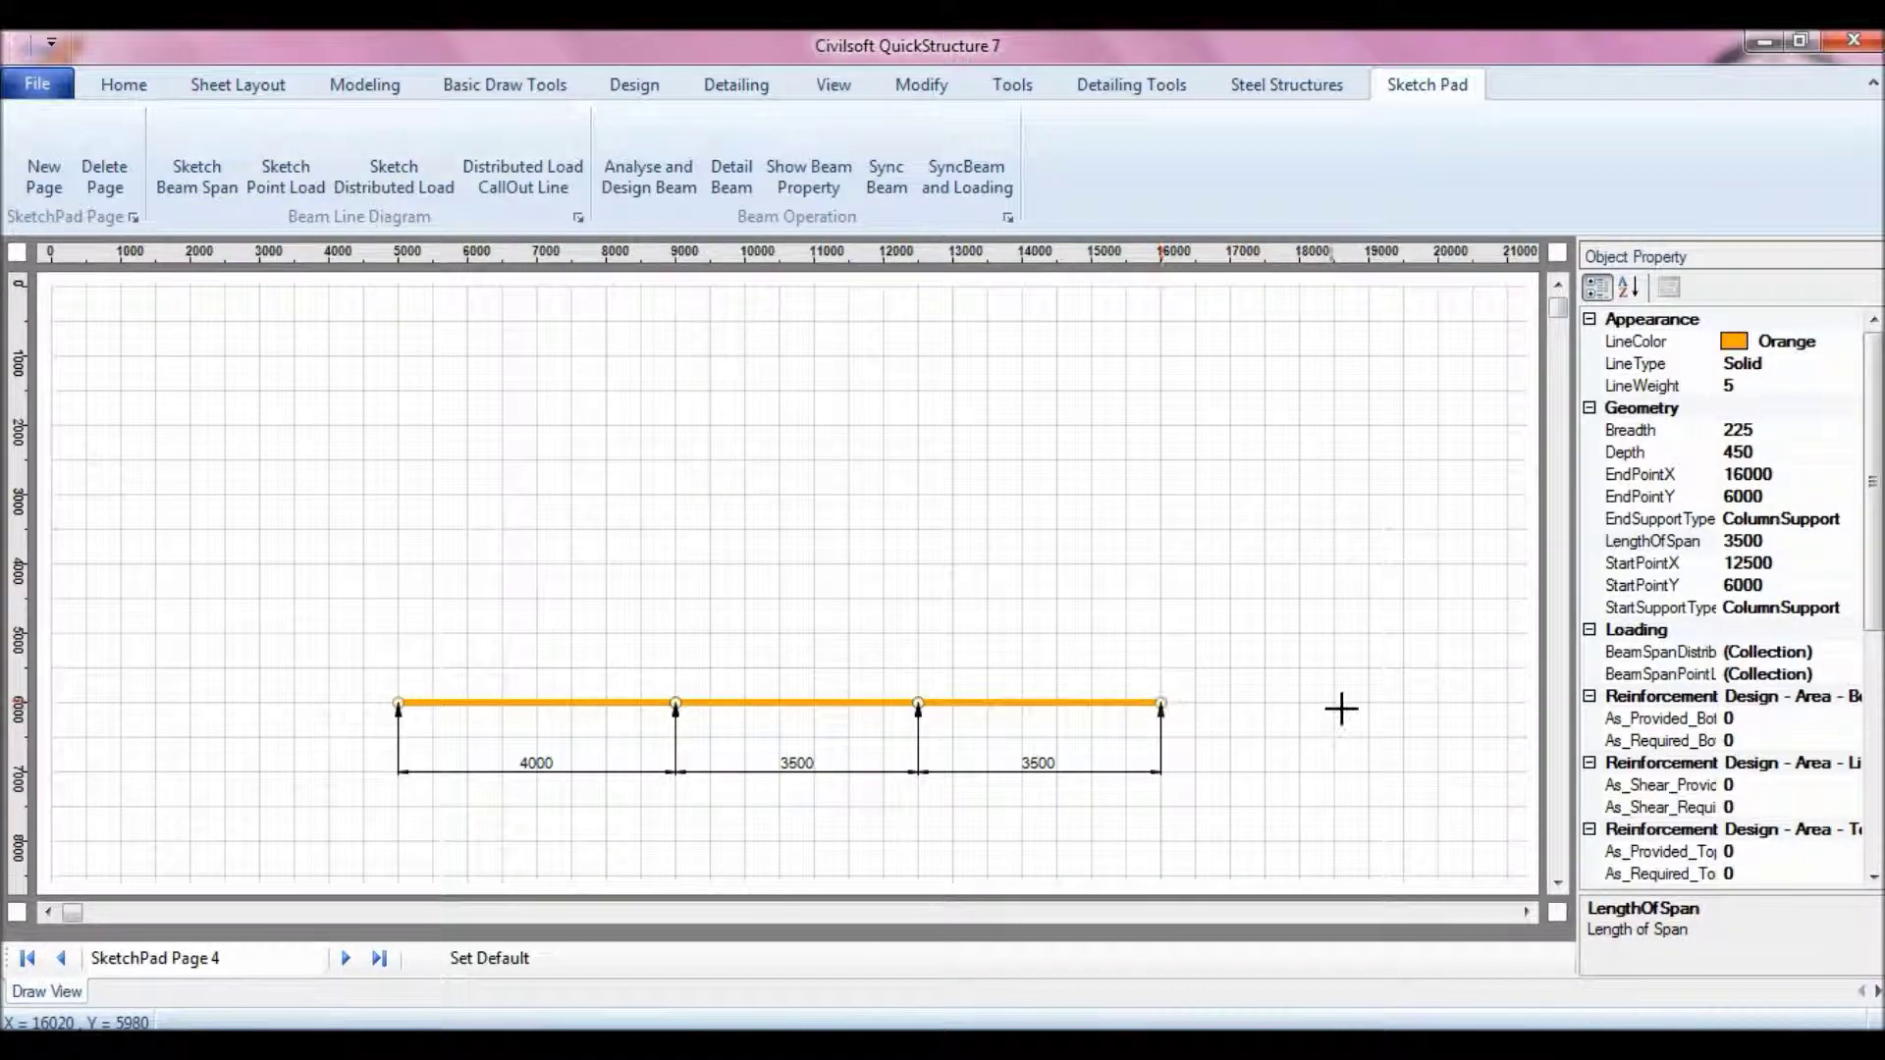
pyautogui.click(1398, 702)
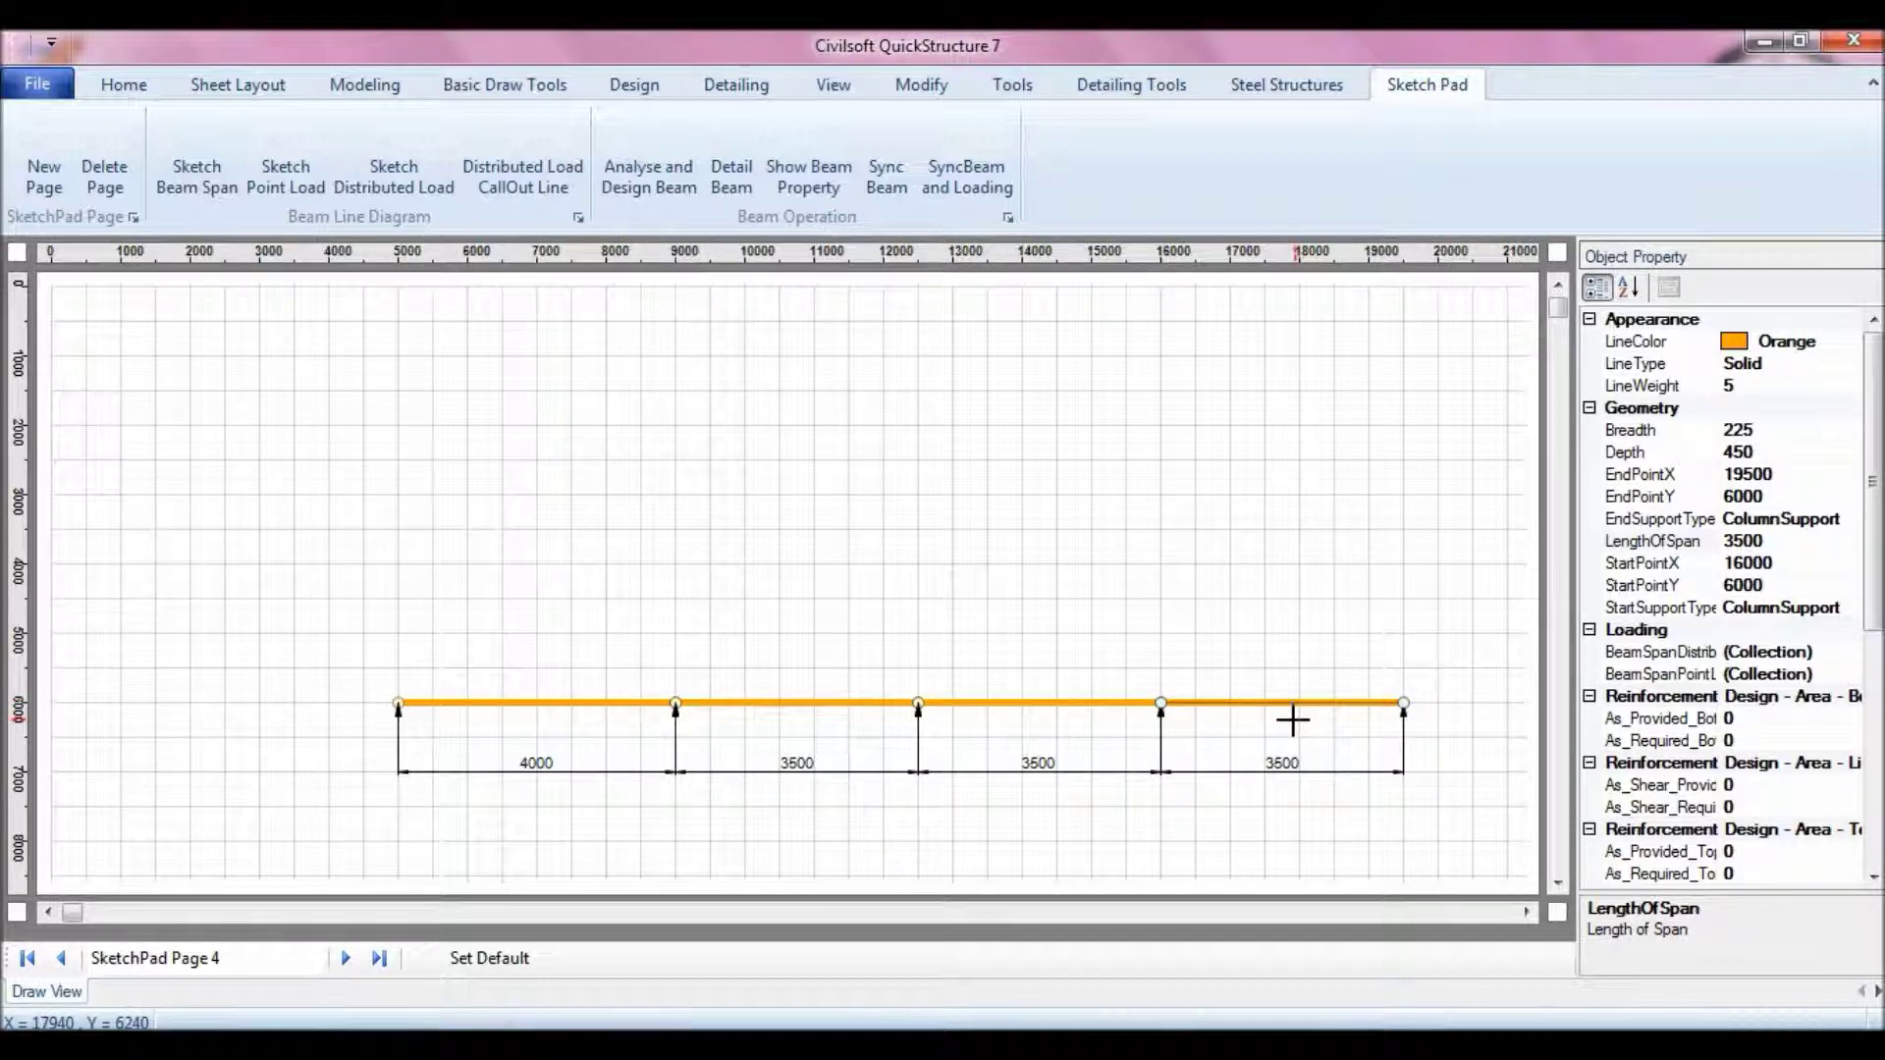
pyautogui.press('Delete')
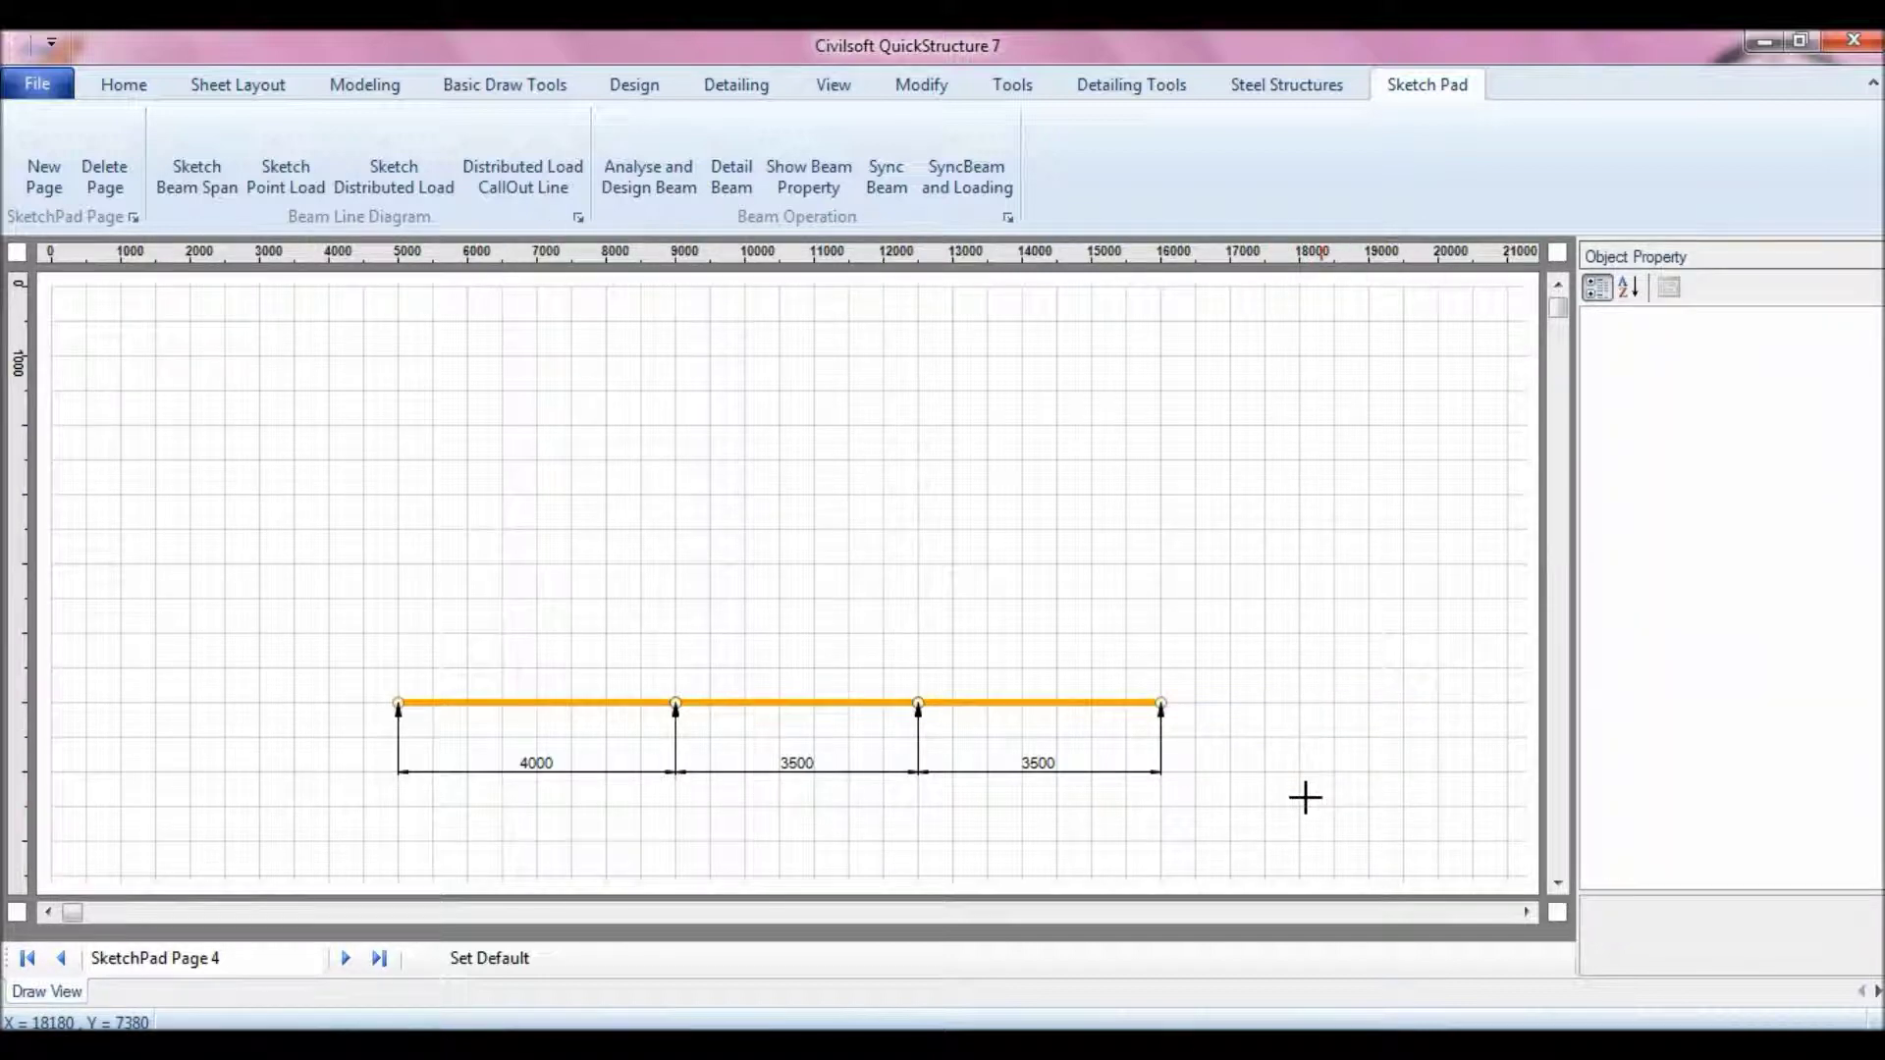
# Step: Set the third beam span's length to 4000 mm
pyautogui.click(1086, 703)
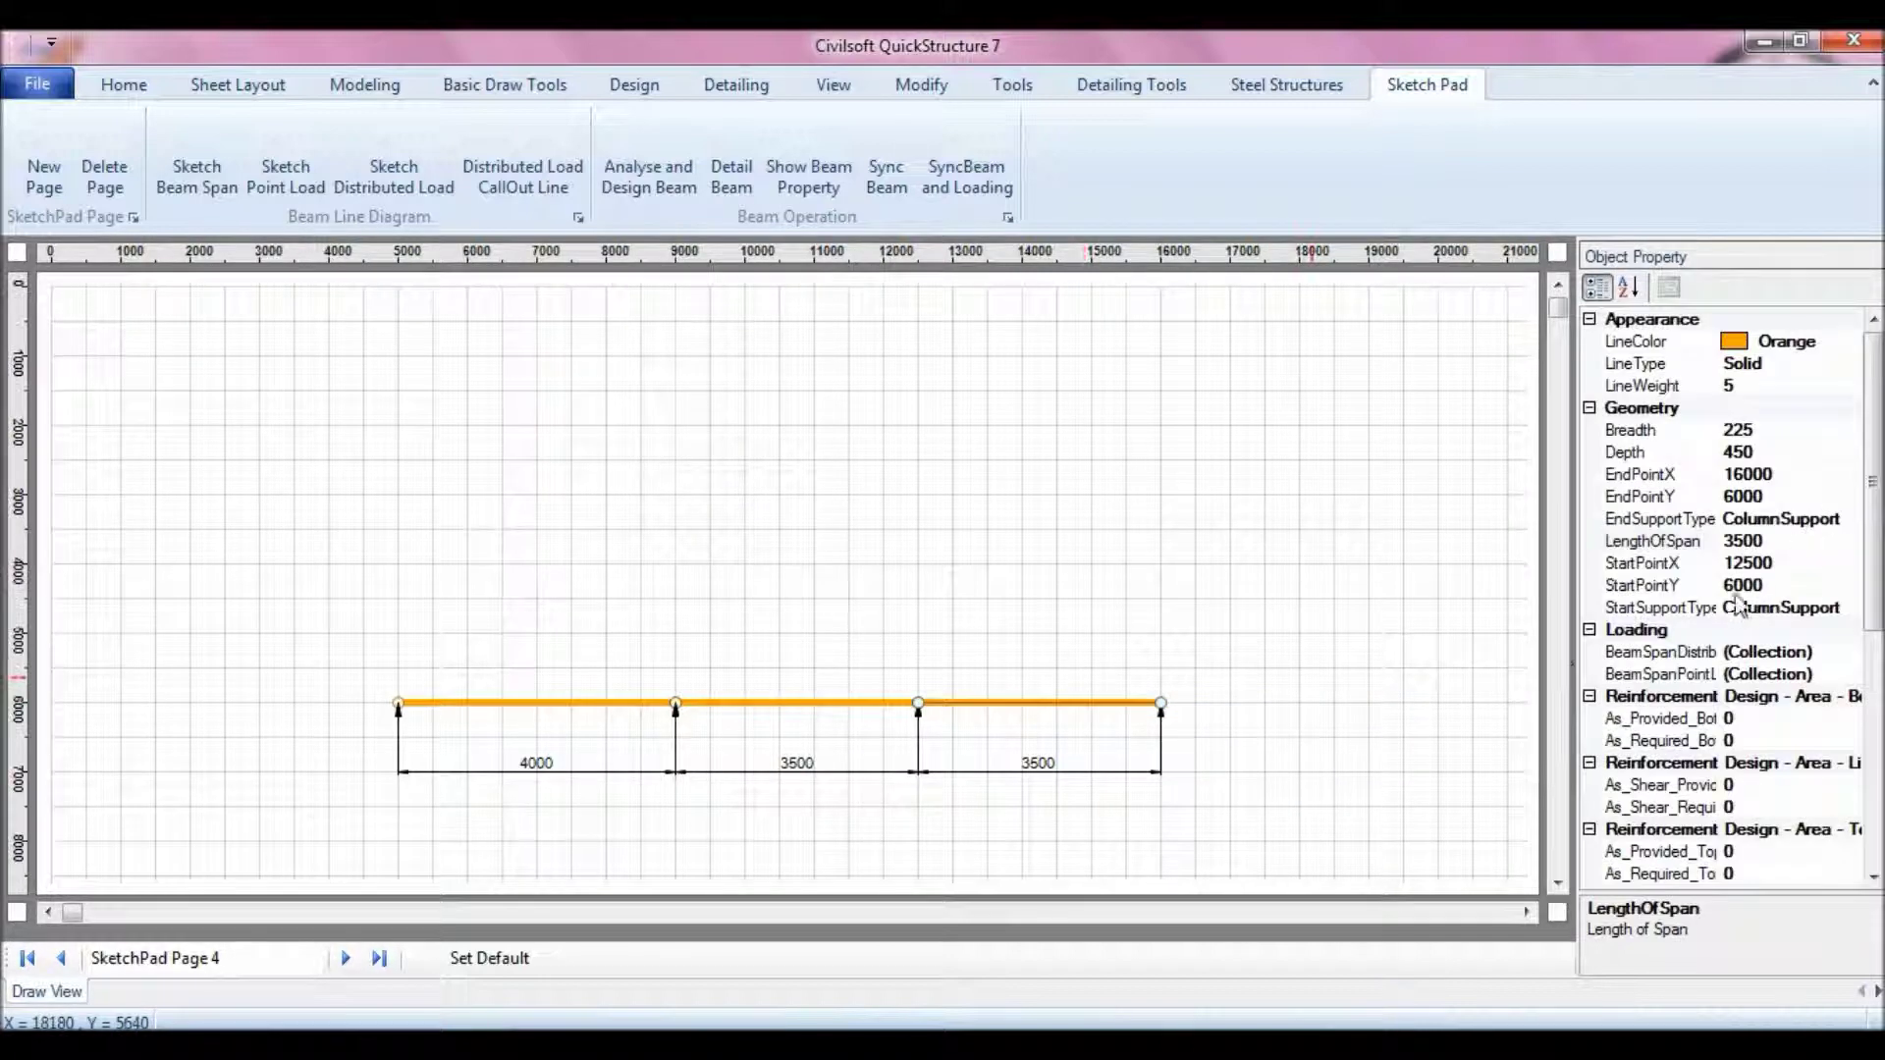
pyautogui.click(1786, 543)
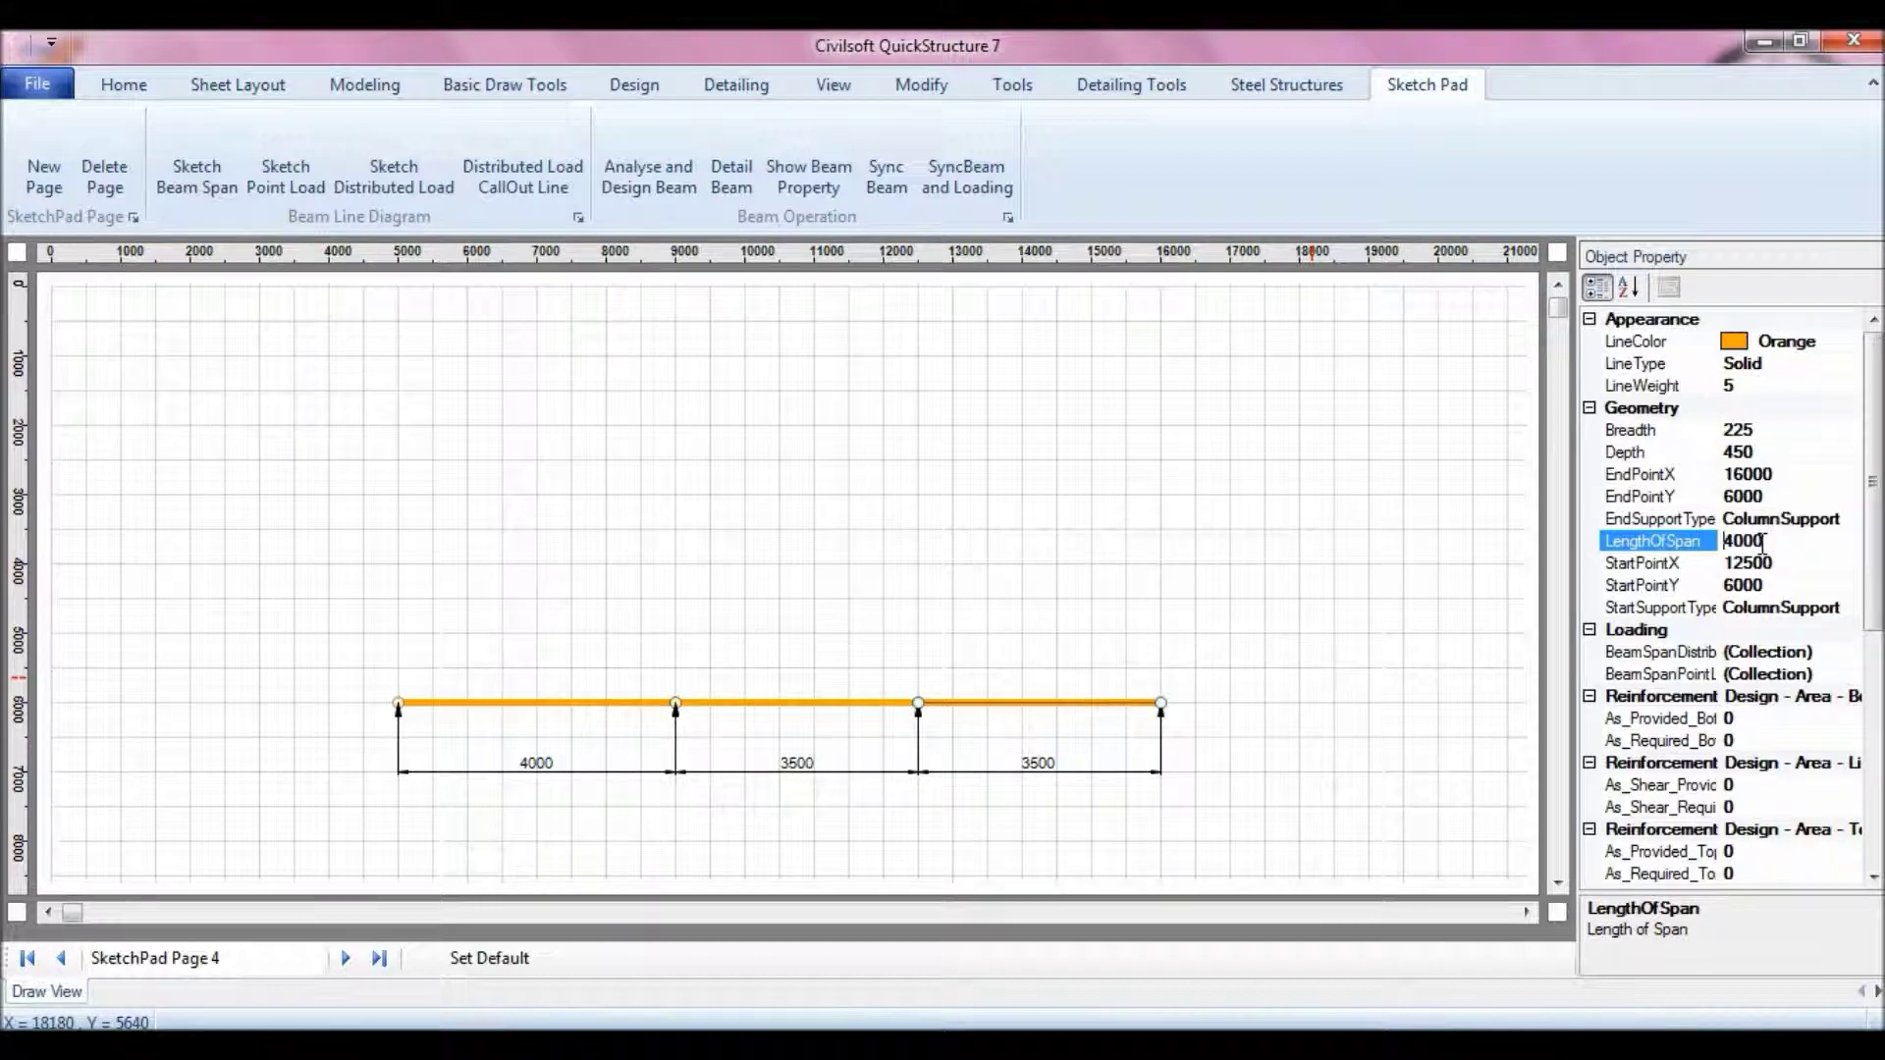
pyautogui.write('4000')
pyautogui.press('Return')
pyautogui.click(606, 572)
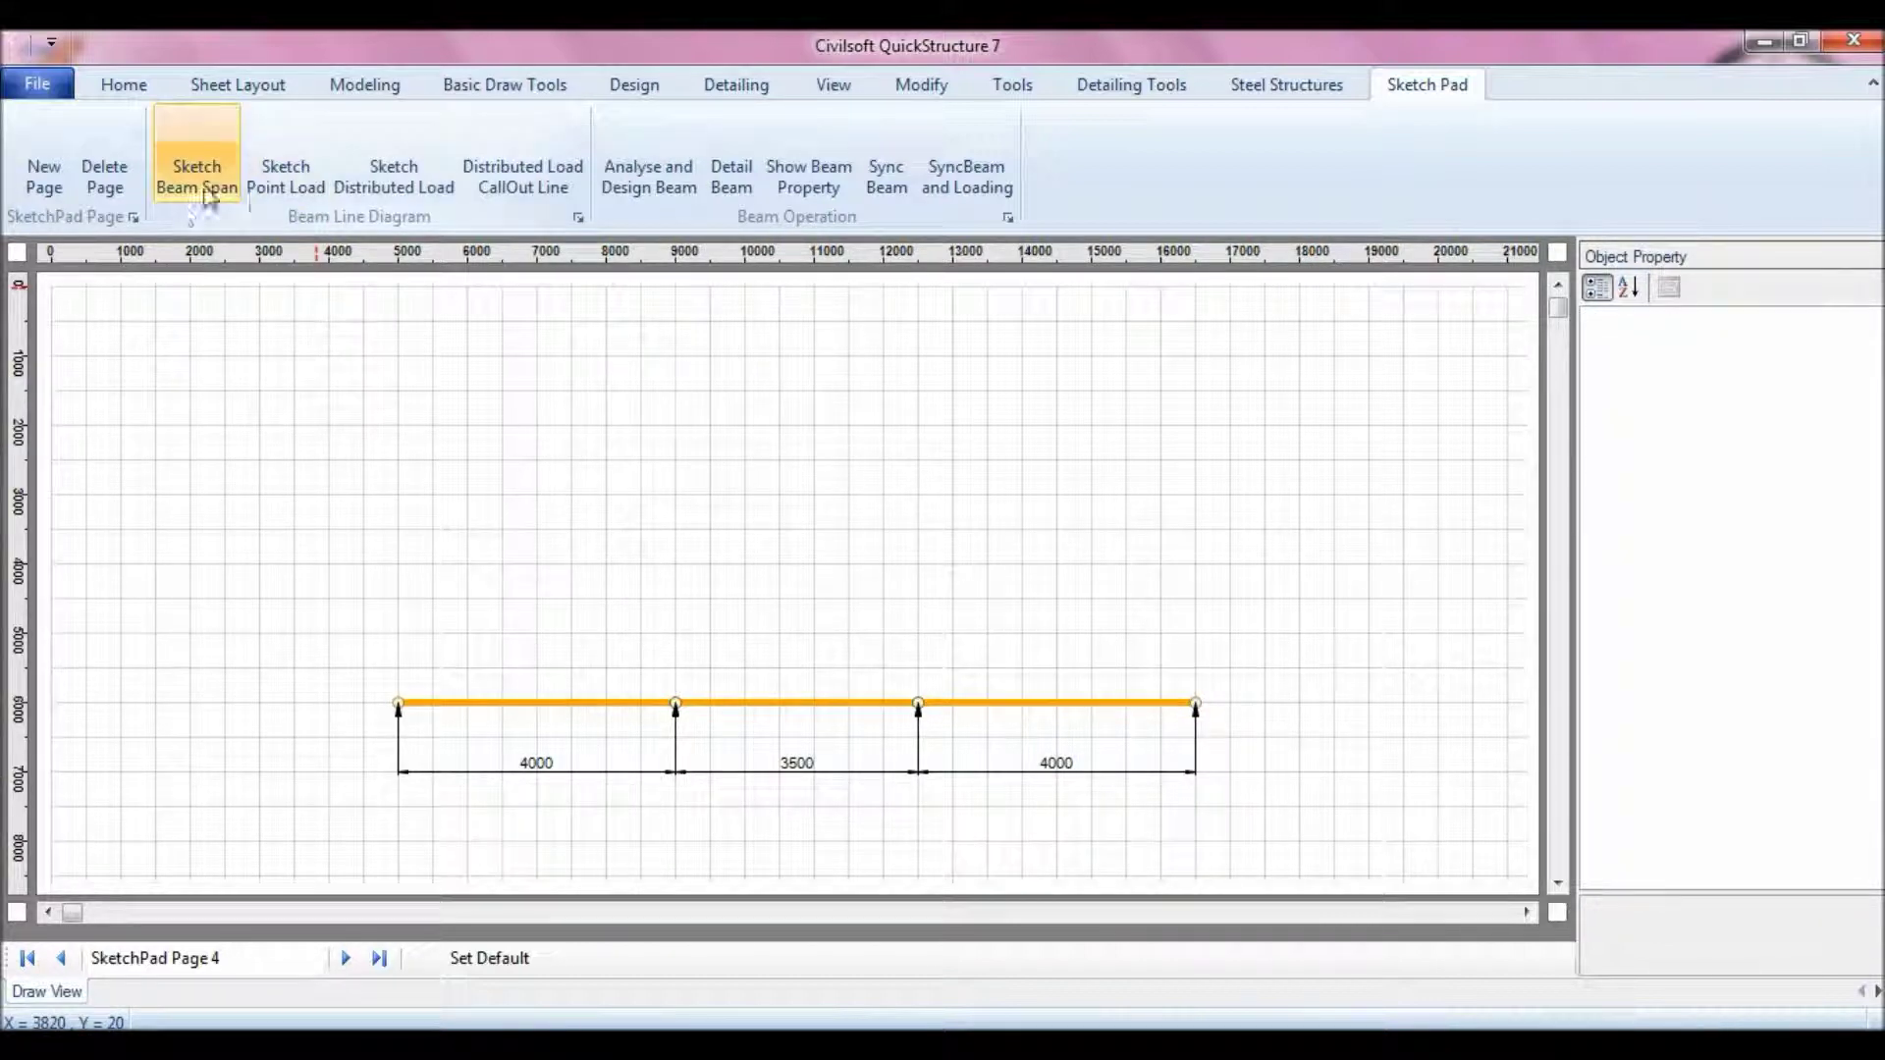
# Step: Sketch a distributed load over the full first span and set its characteristic dead load gk to 25
pyautogui.click(378, 184)
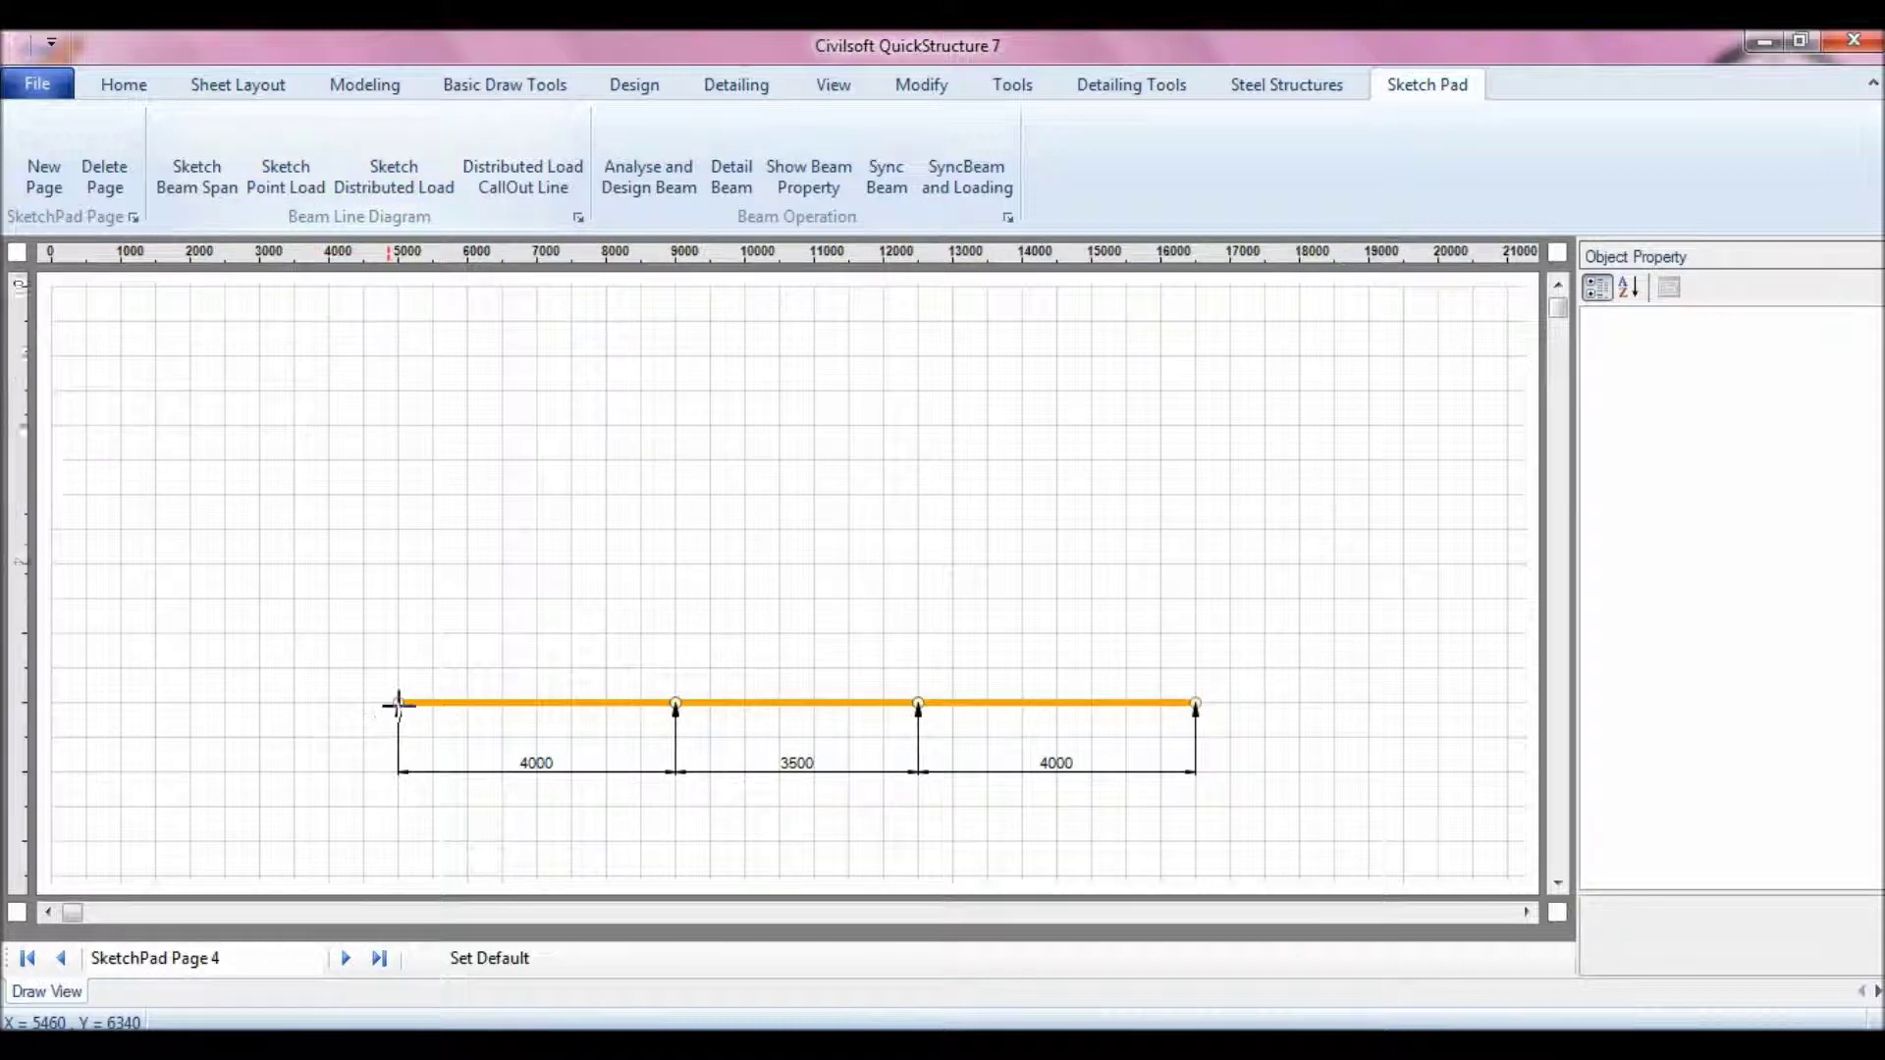
pyautogui.click(398, 701)
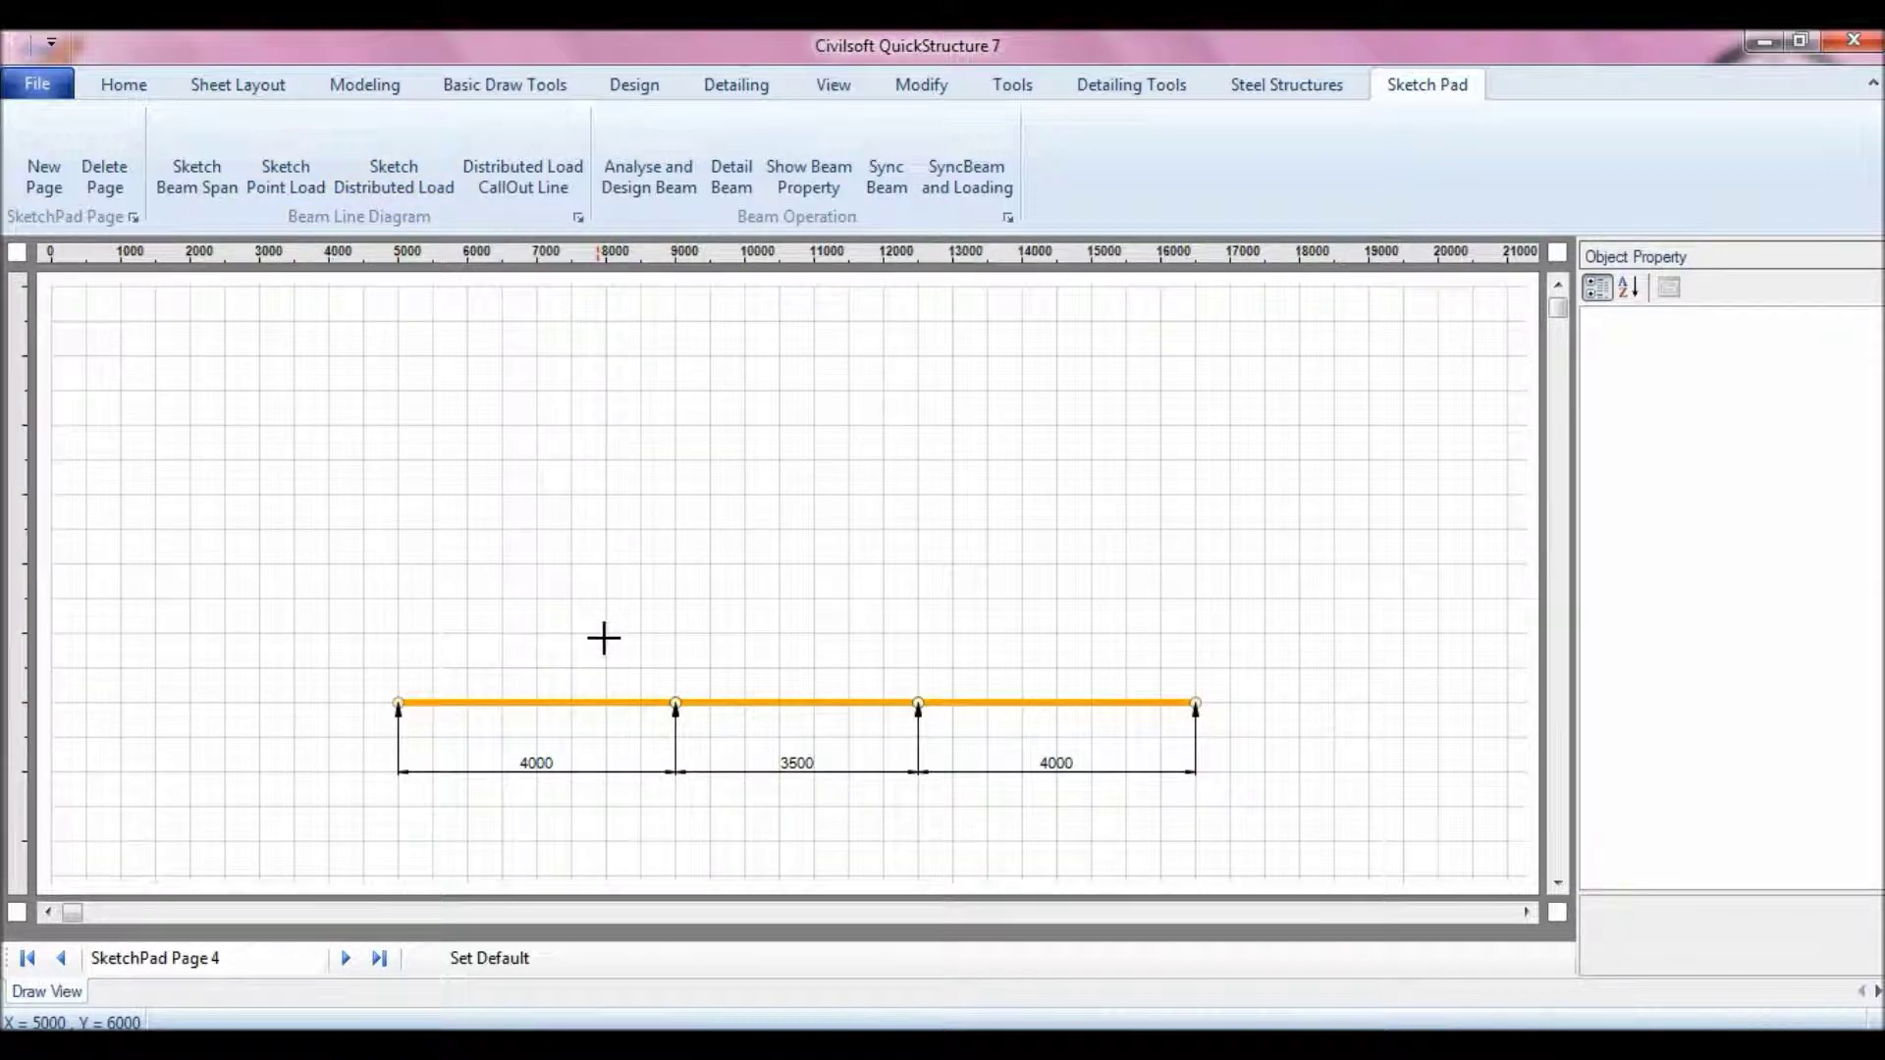
pyautogui.click(681, 643)
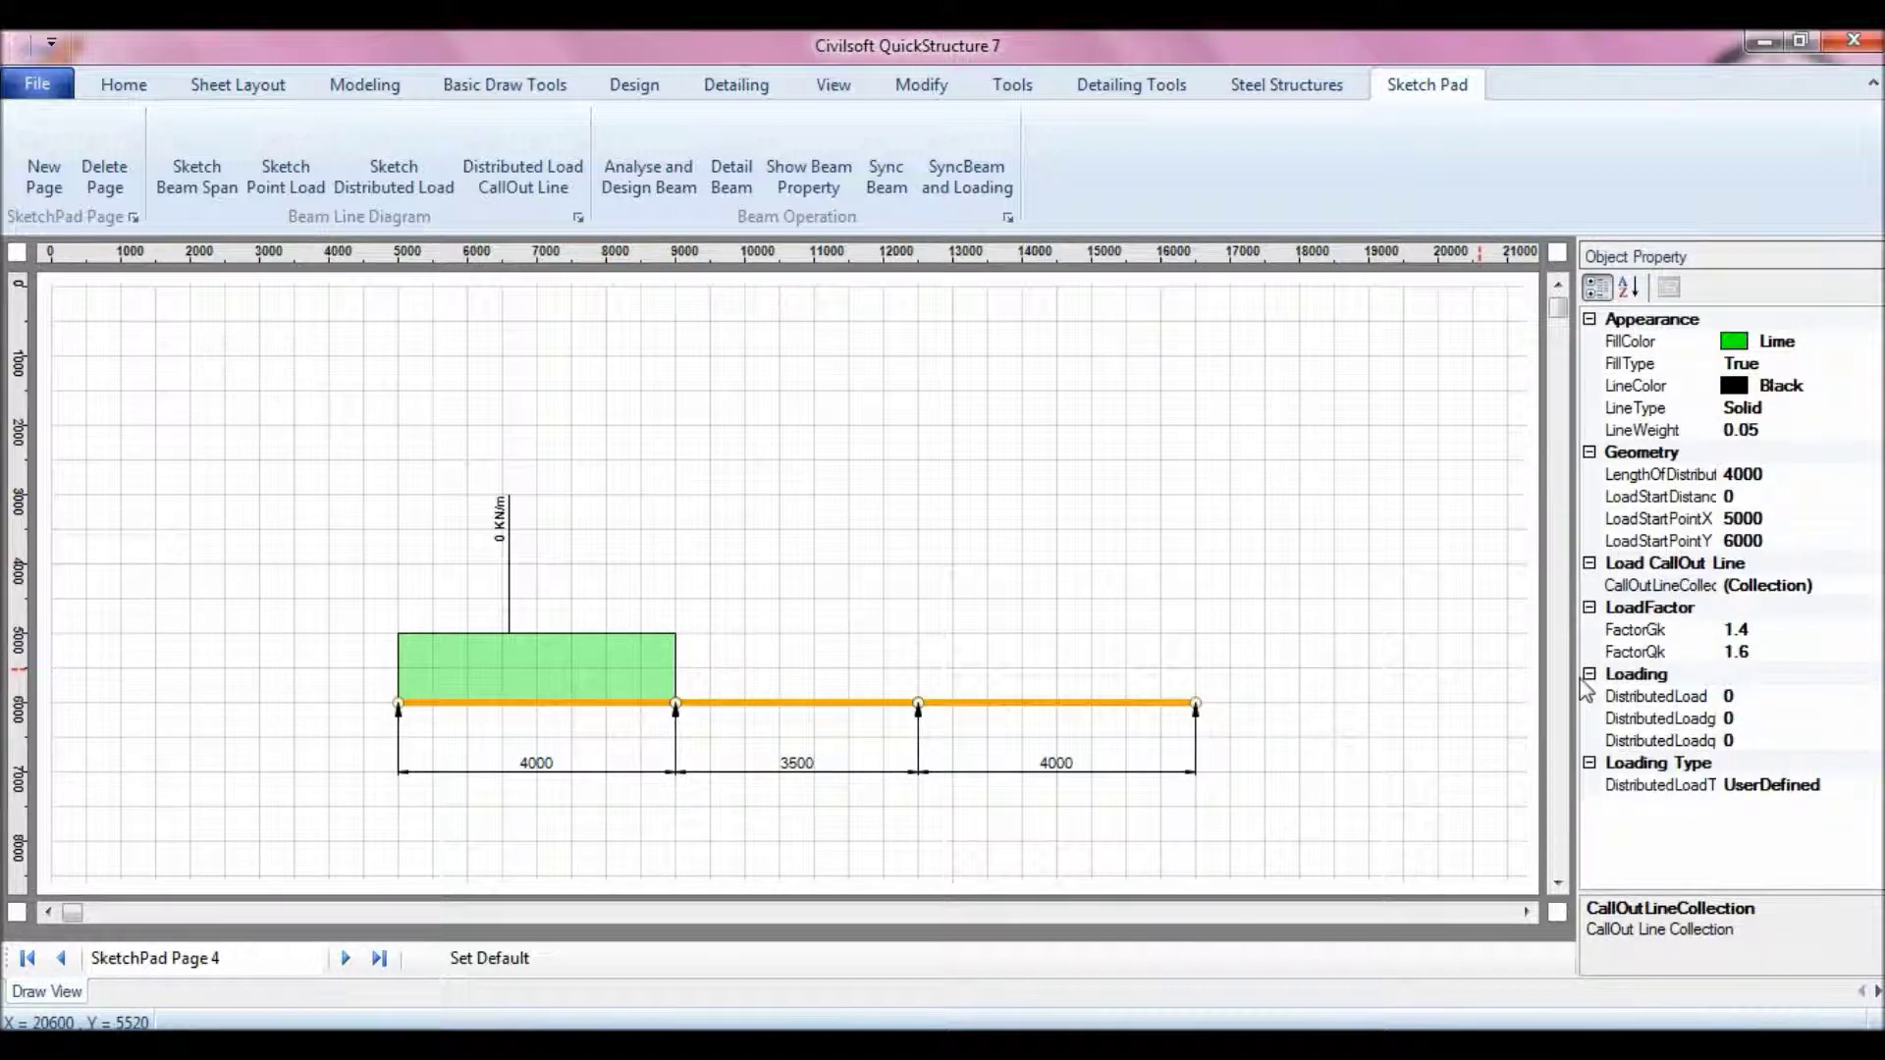
pyautogui.moveTo(1576, 674); pyautogui.dragTo(1515, 674)
pyautogui.click(1732, 723)
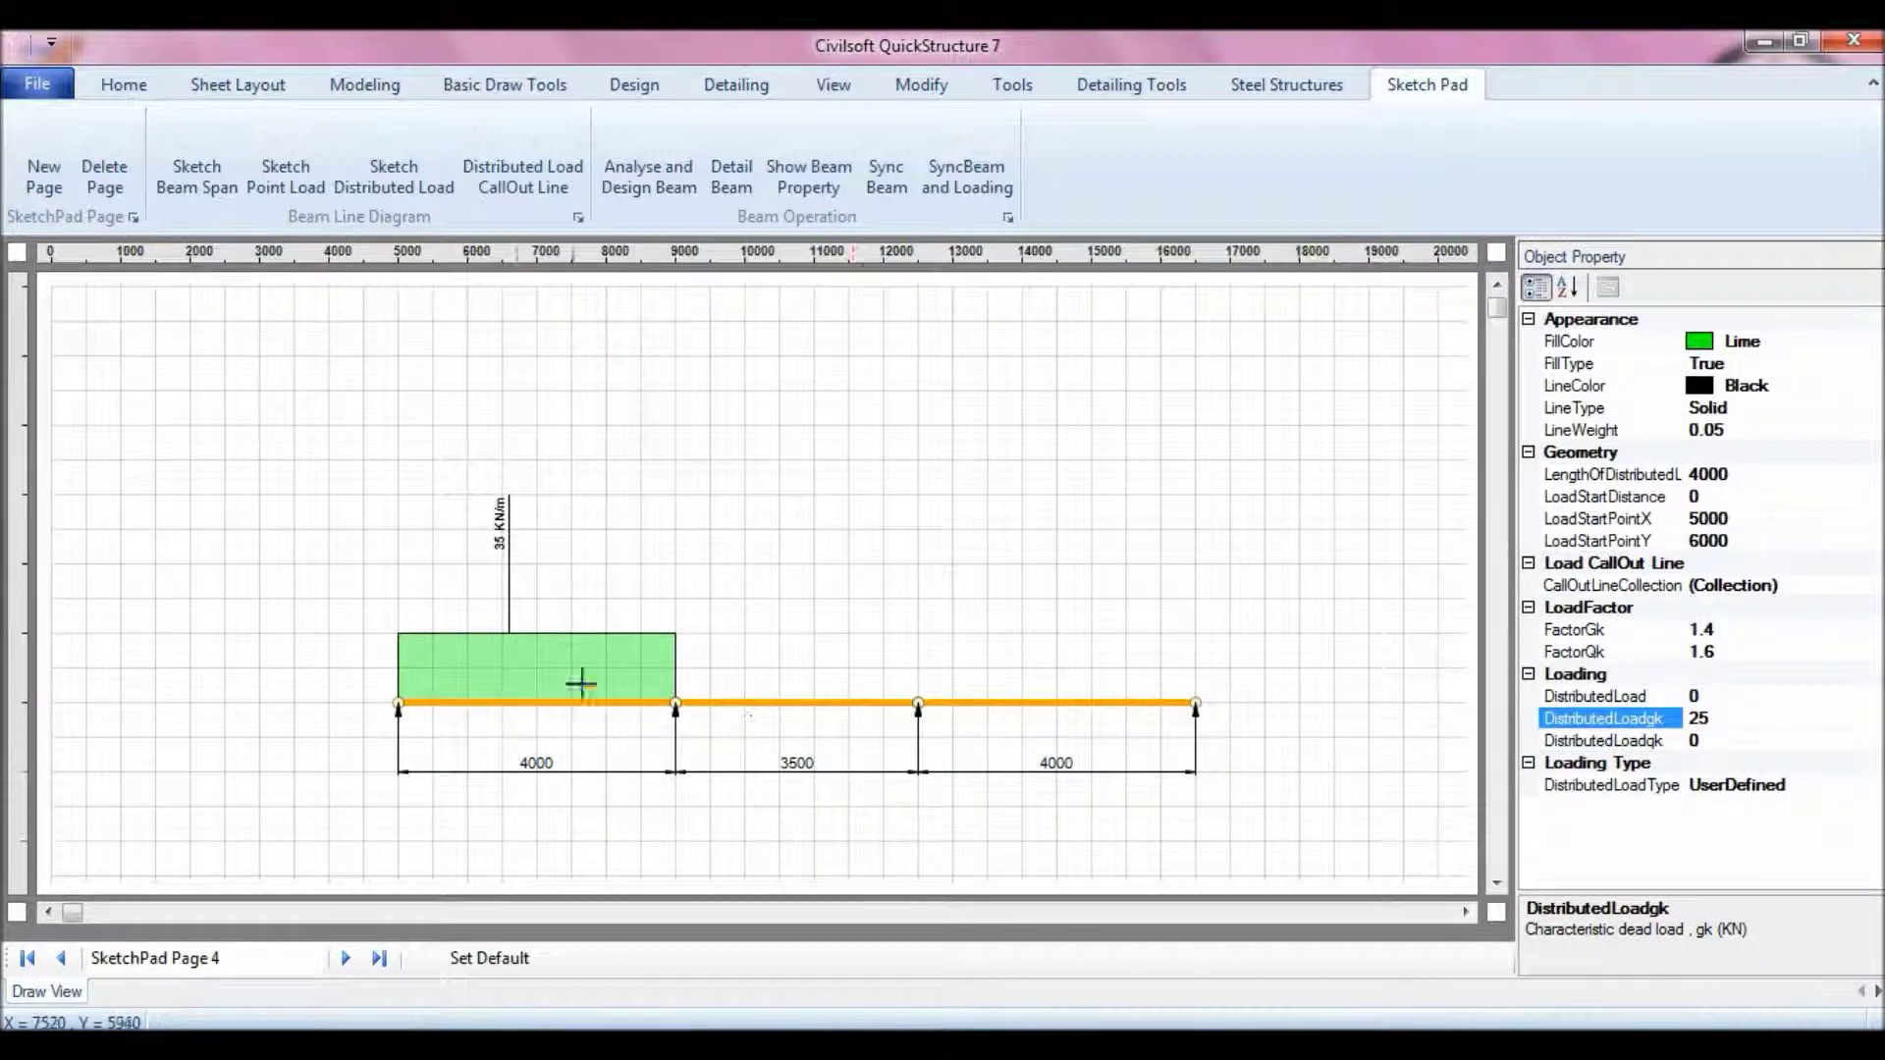
# Step: Sketch a distributed load over the full middle span and set its characteristic dead load gk to 10
pyautogui.click(407, 192)
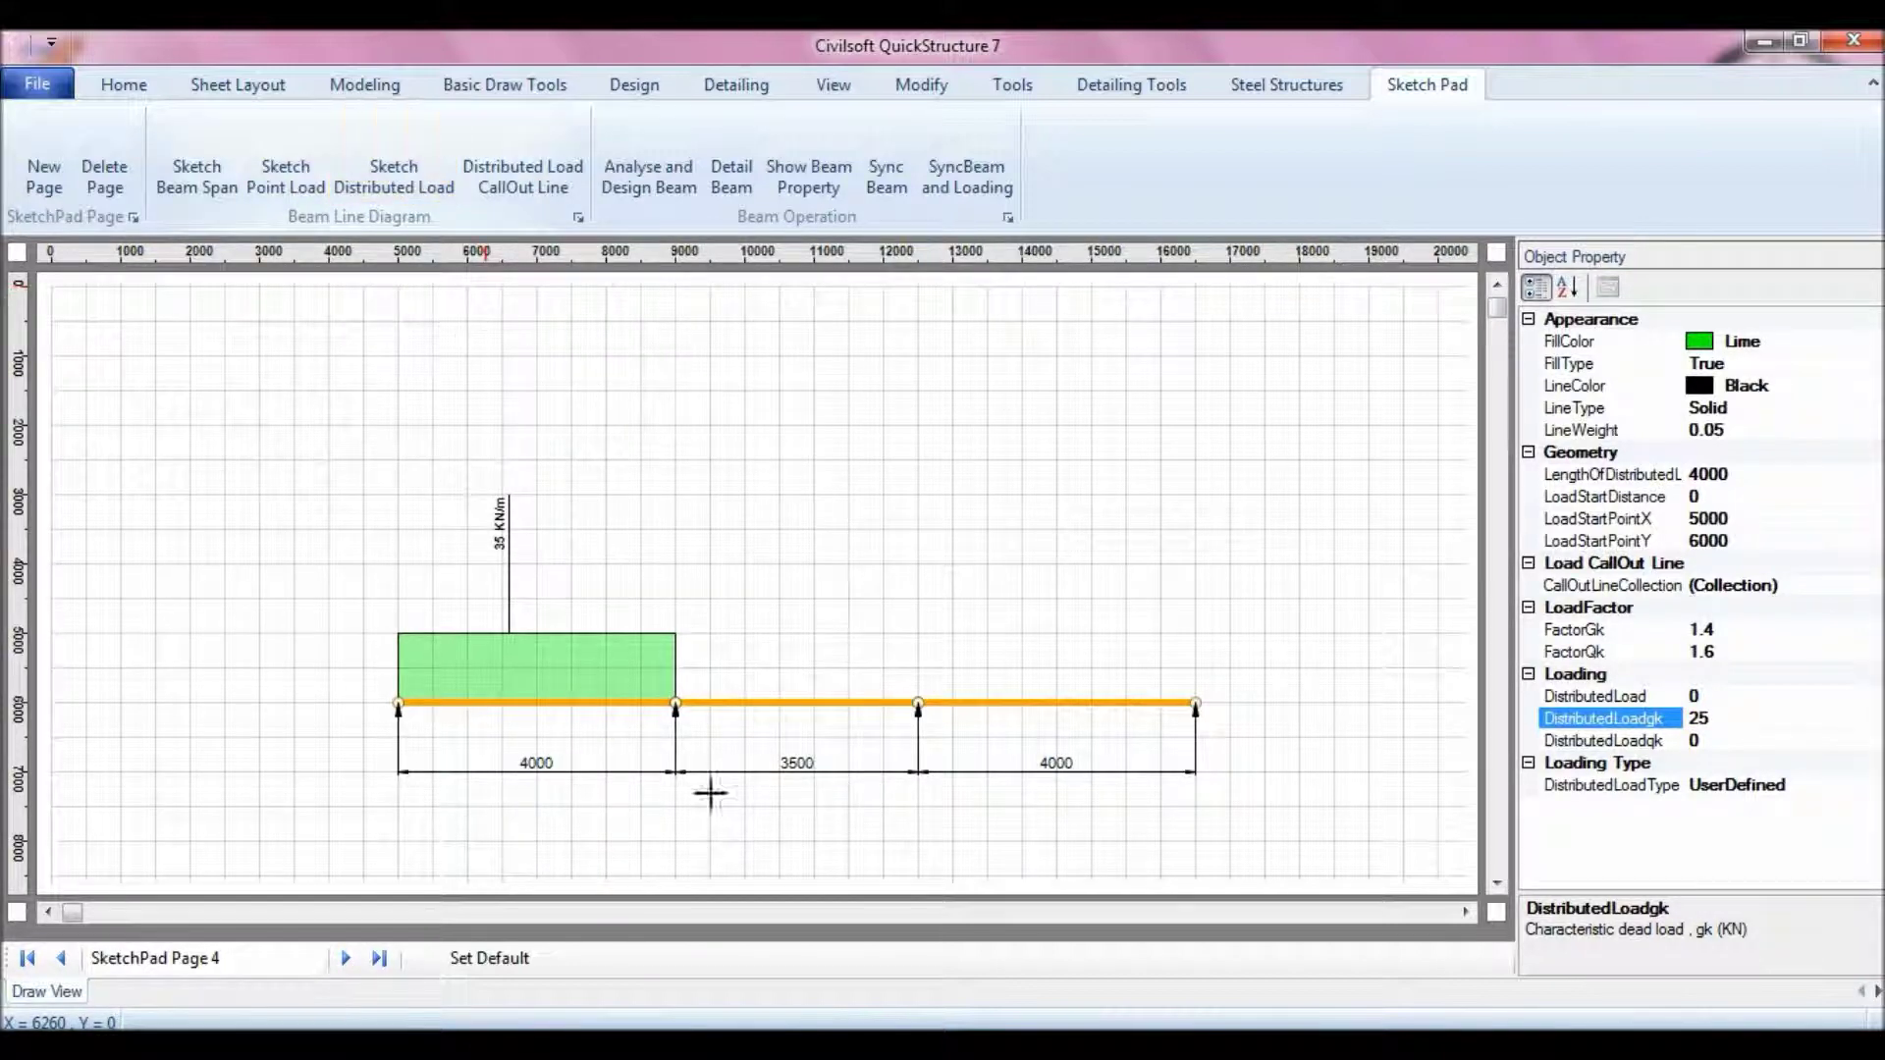
pyautogui.click(675, 703)
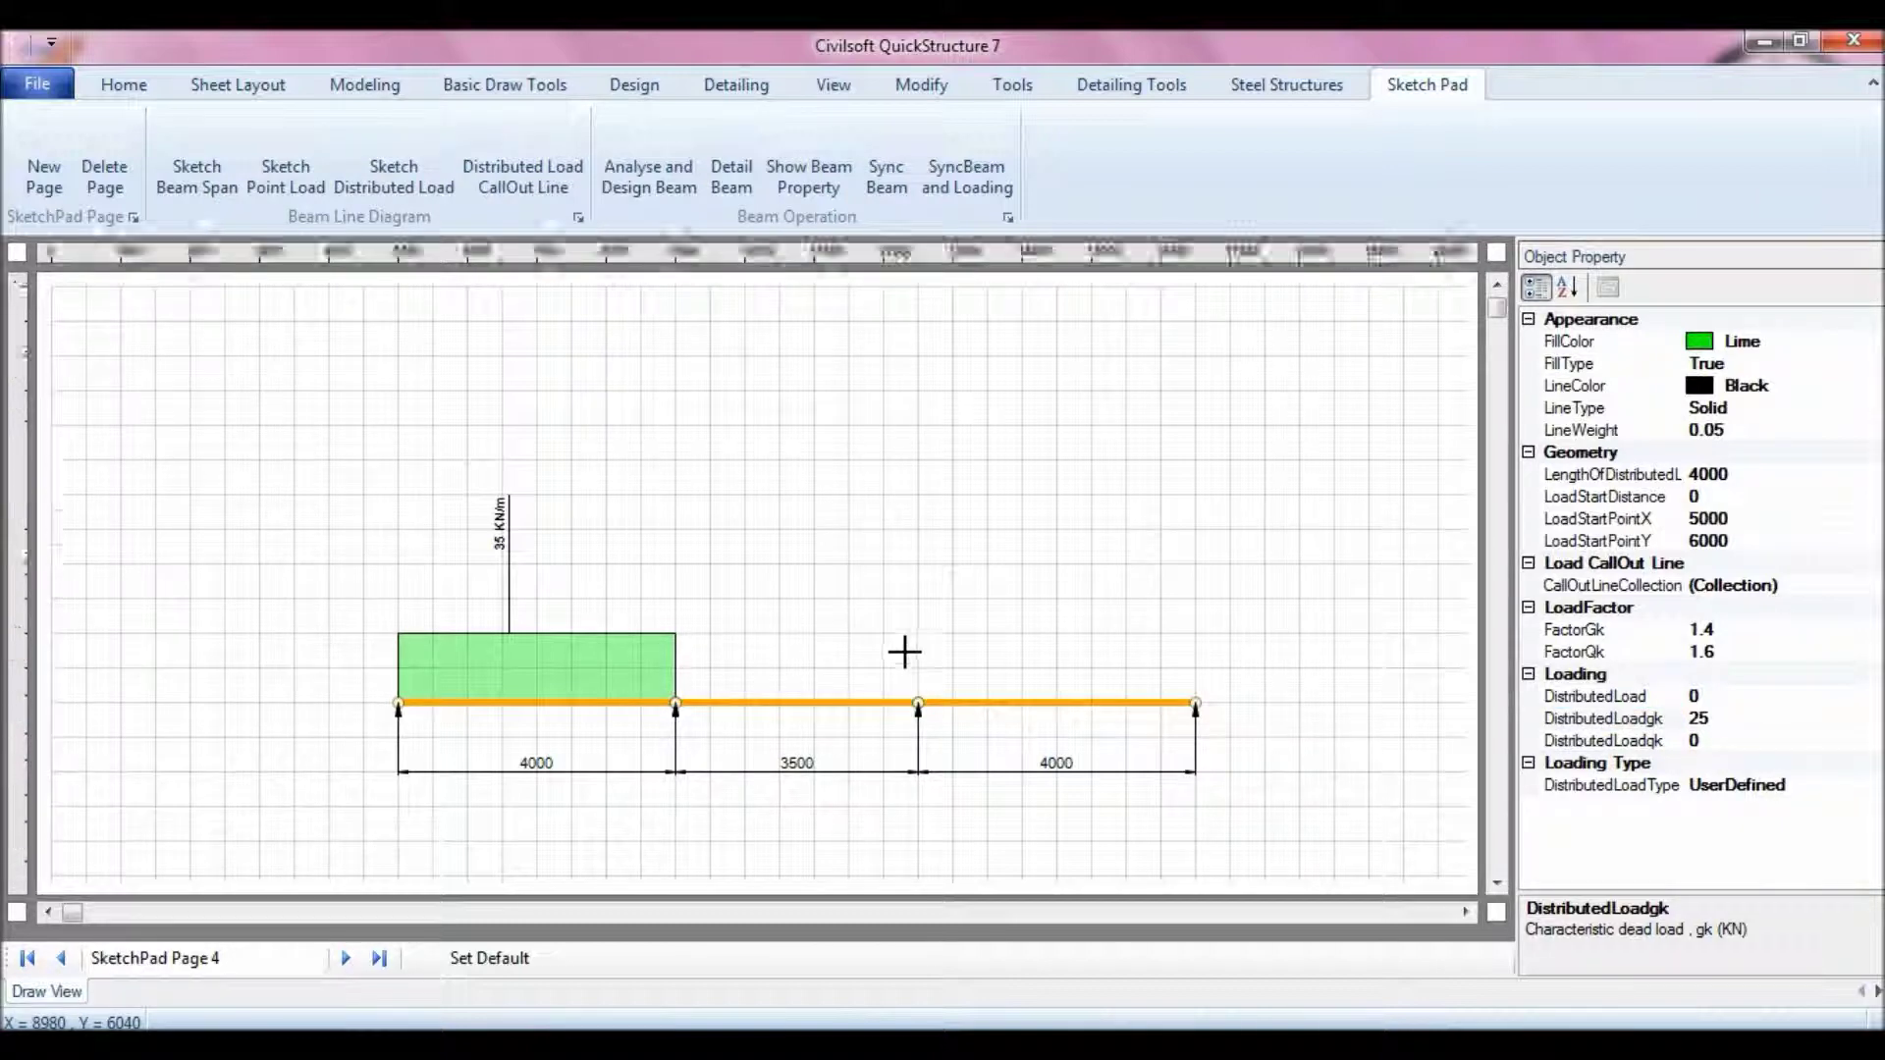
pyautogui.click(917, 661)
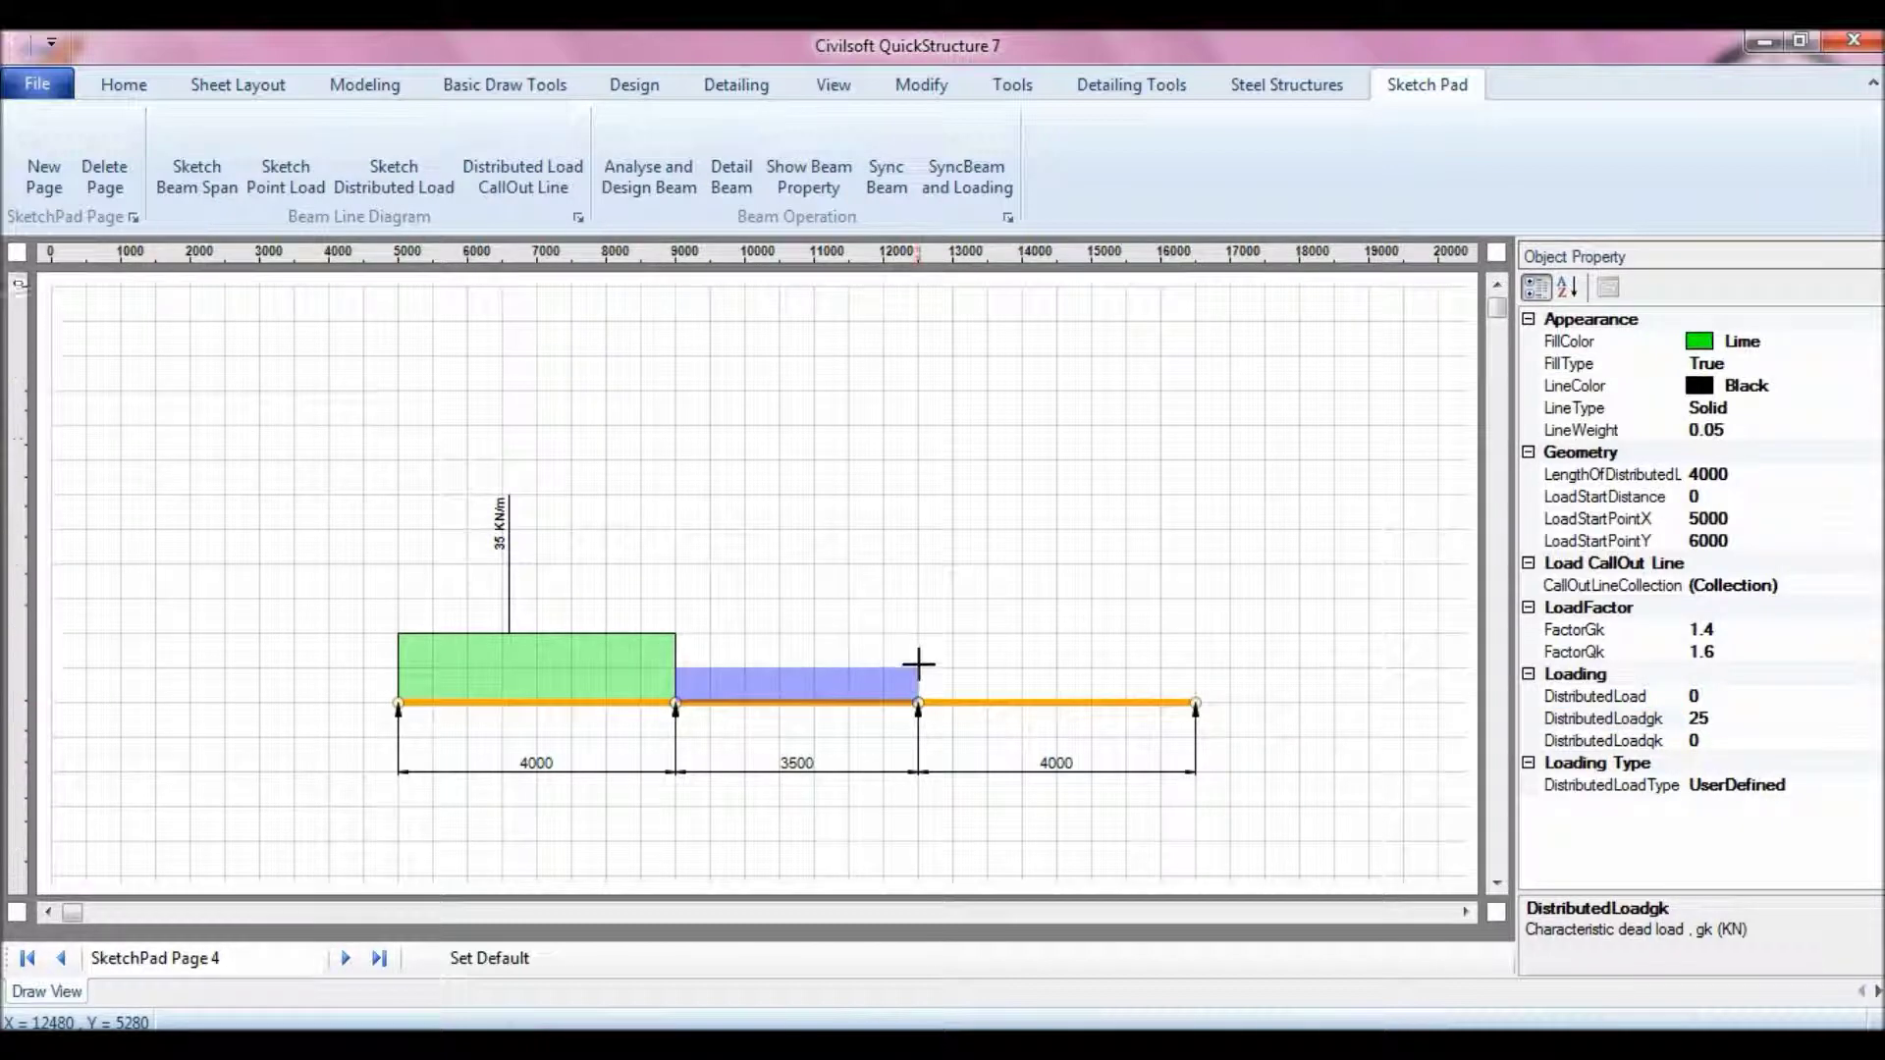
pyautogui.click(1719, 718)
pyautogui.write('10')
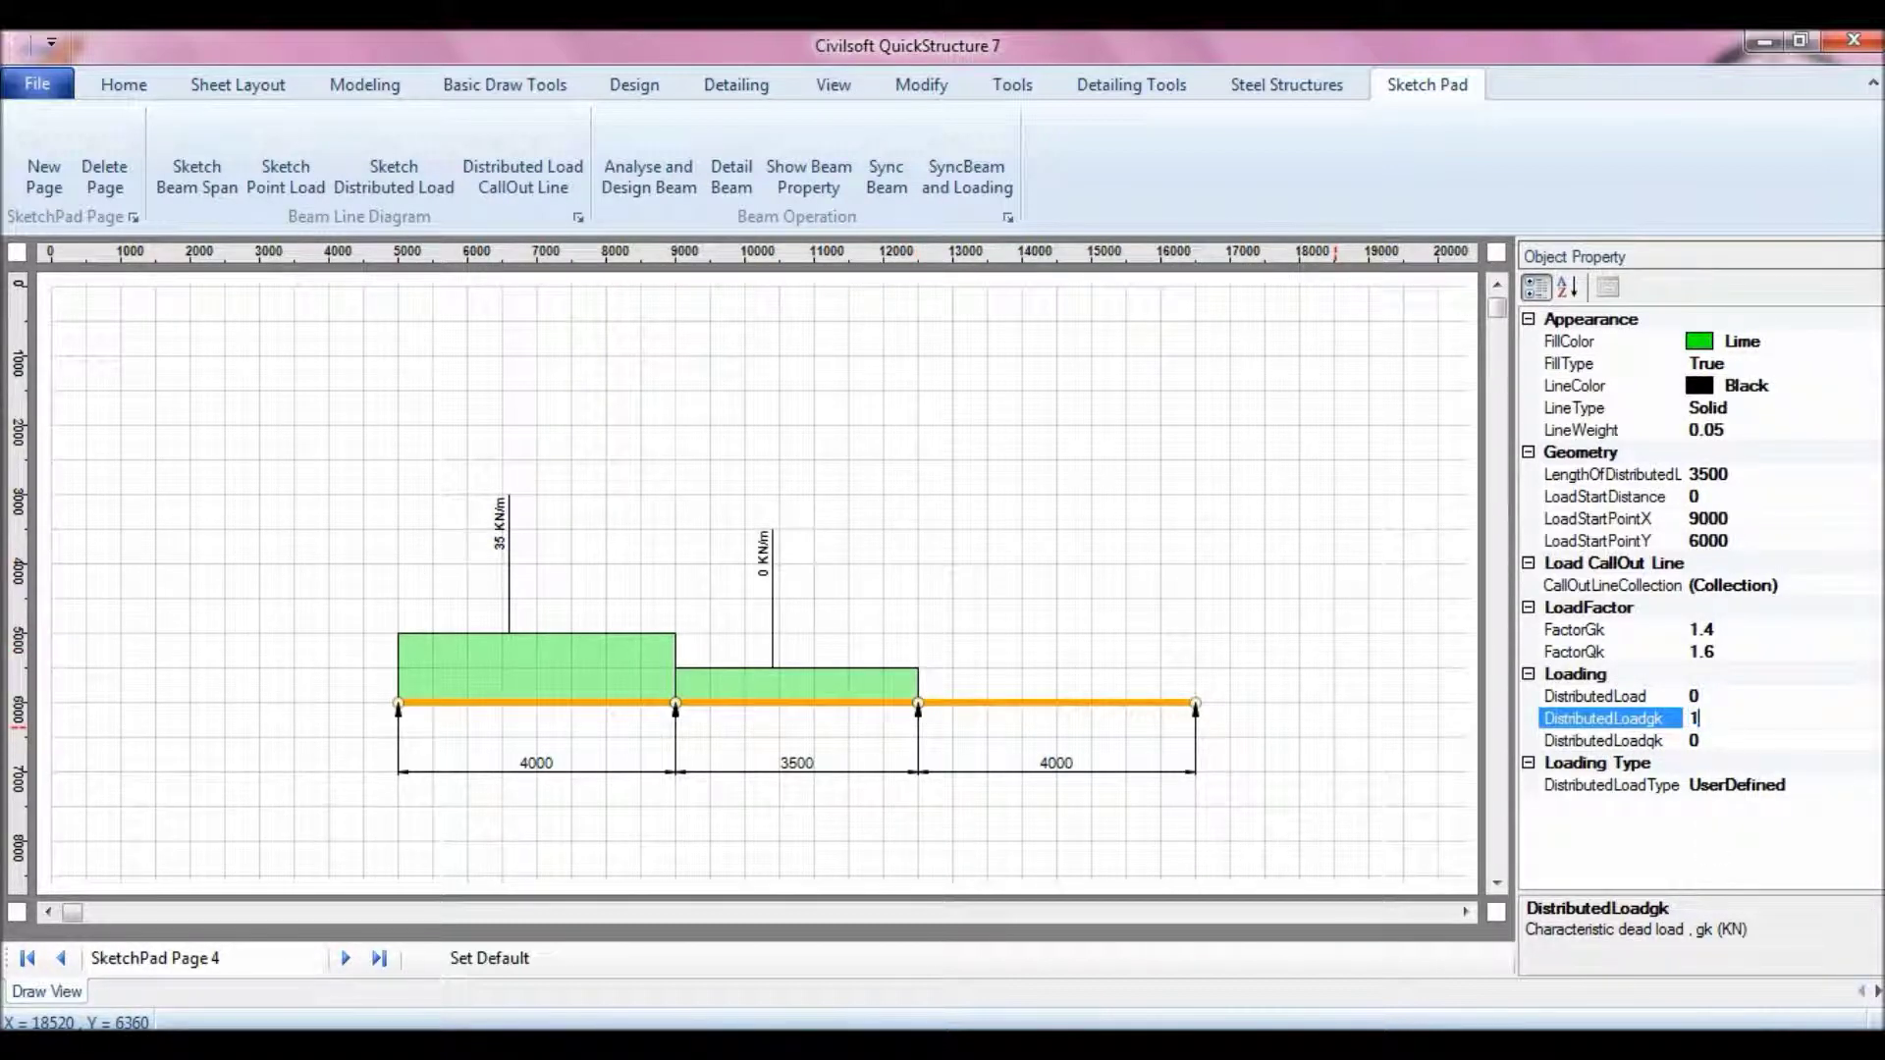
pyautogui.click(884, 560)
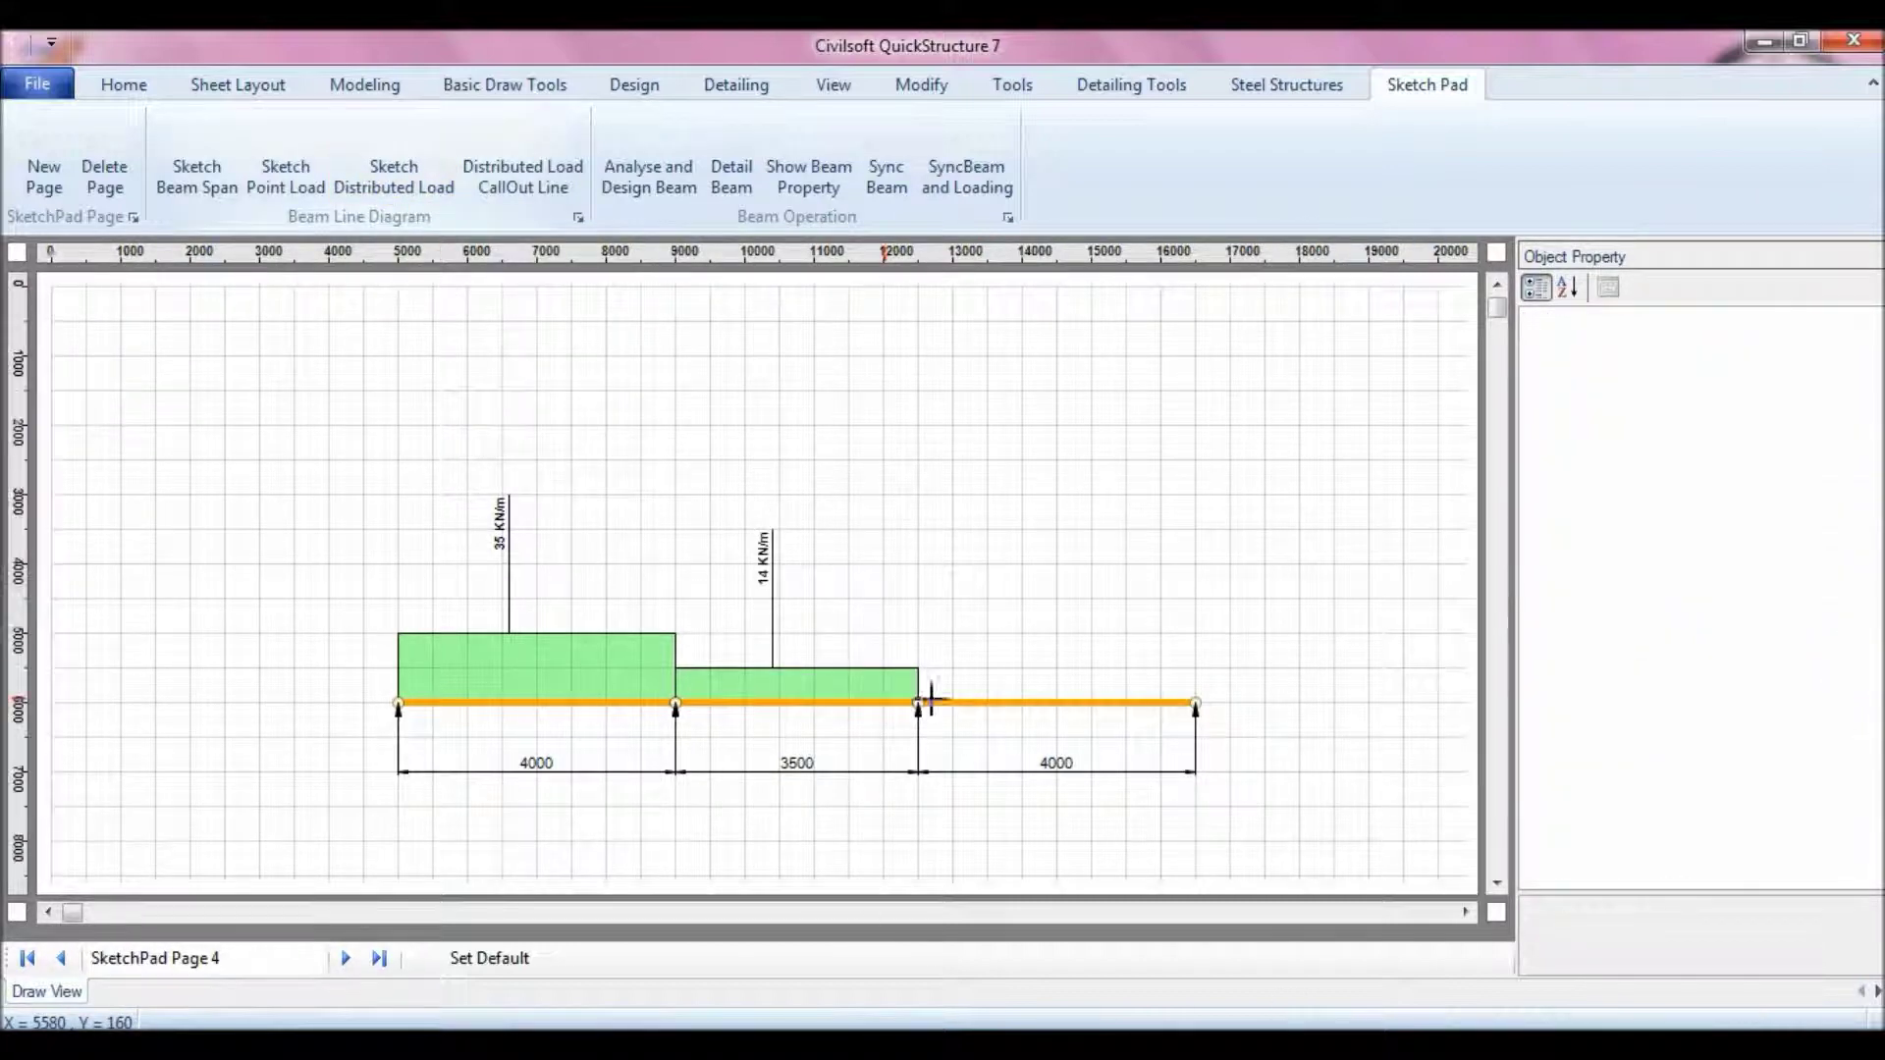
# Step: Sketch a distributed load over the full third span with the same dead load gk of 25 as the first span
pyautogui.moveTo(1185, 632); pyautogui.dragTo(1192, 631)
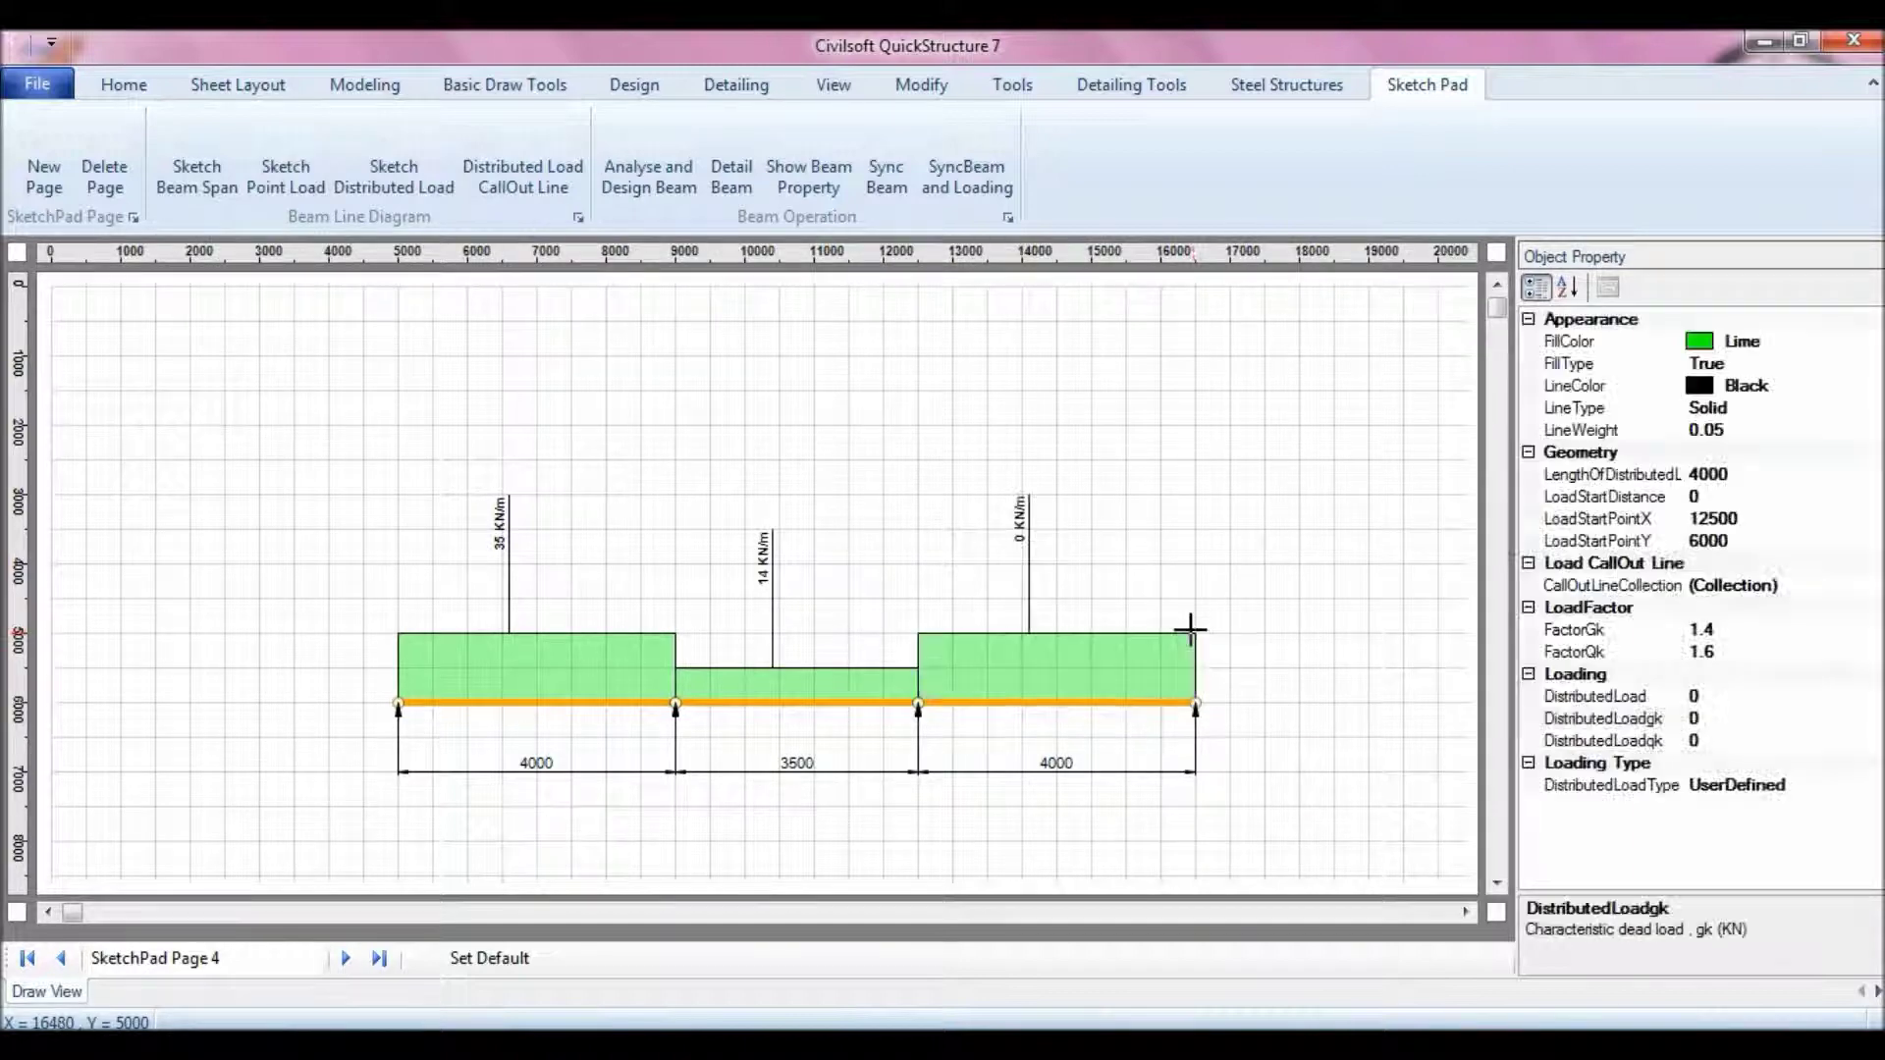
pyautogui.click(1714, 718)
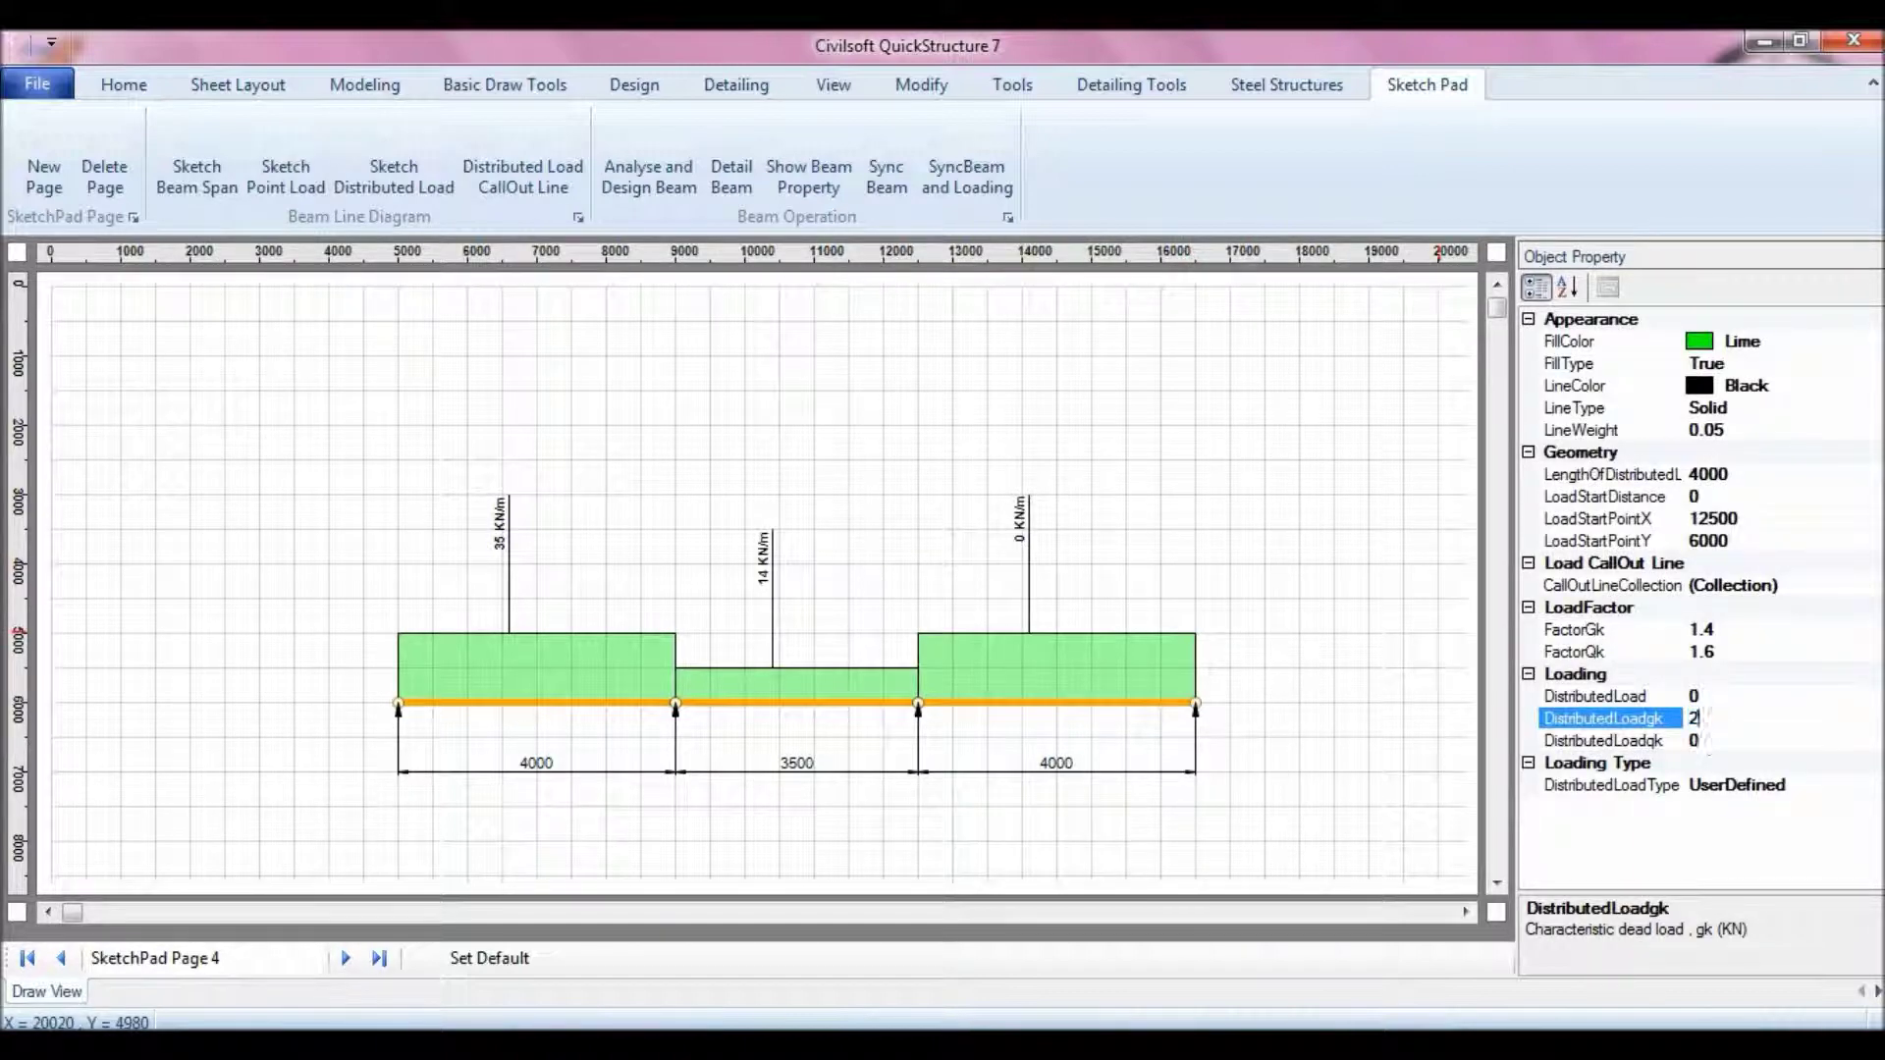
pyautogui.click(698, 426)
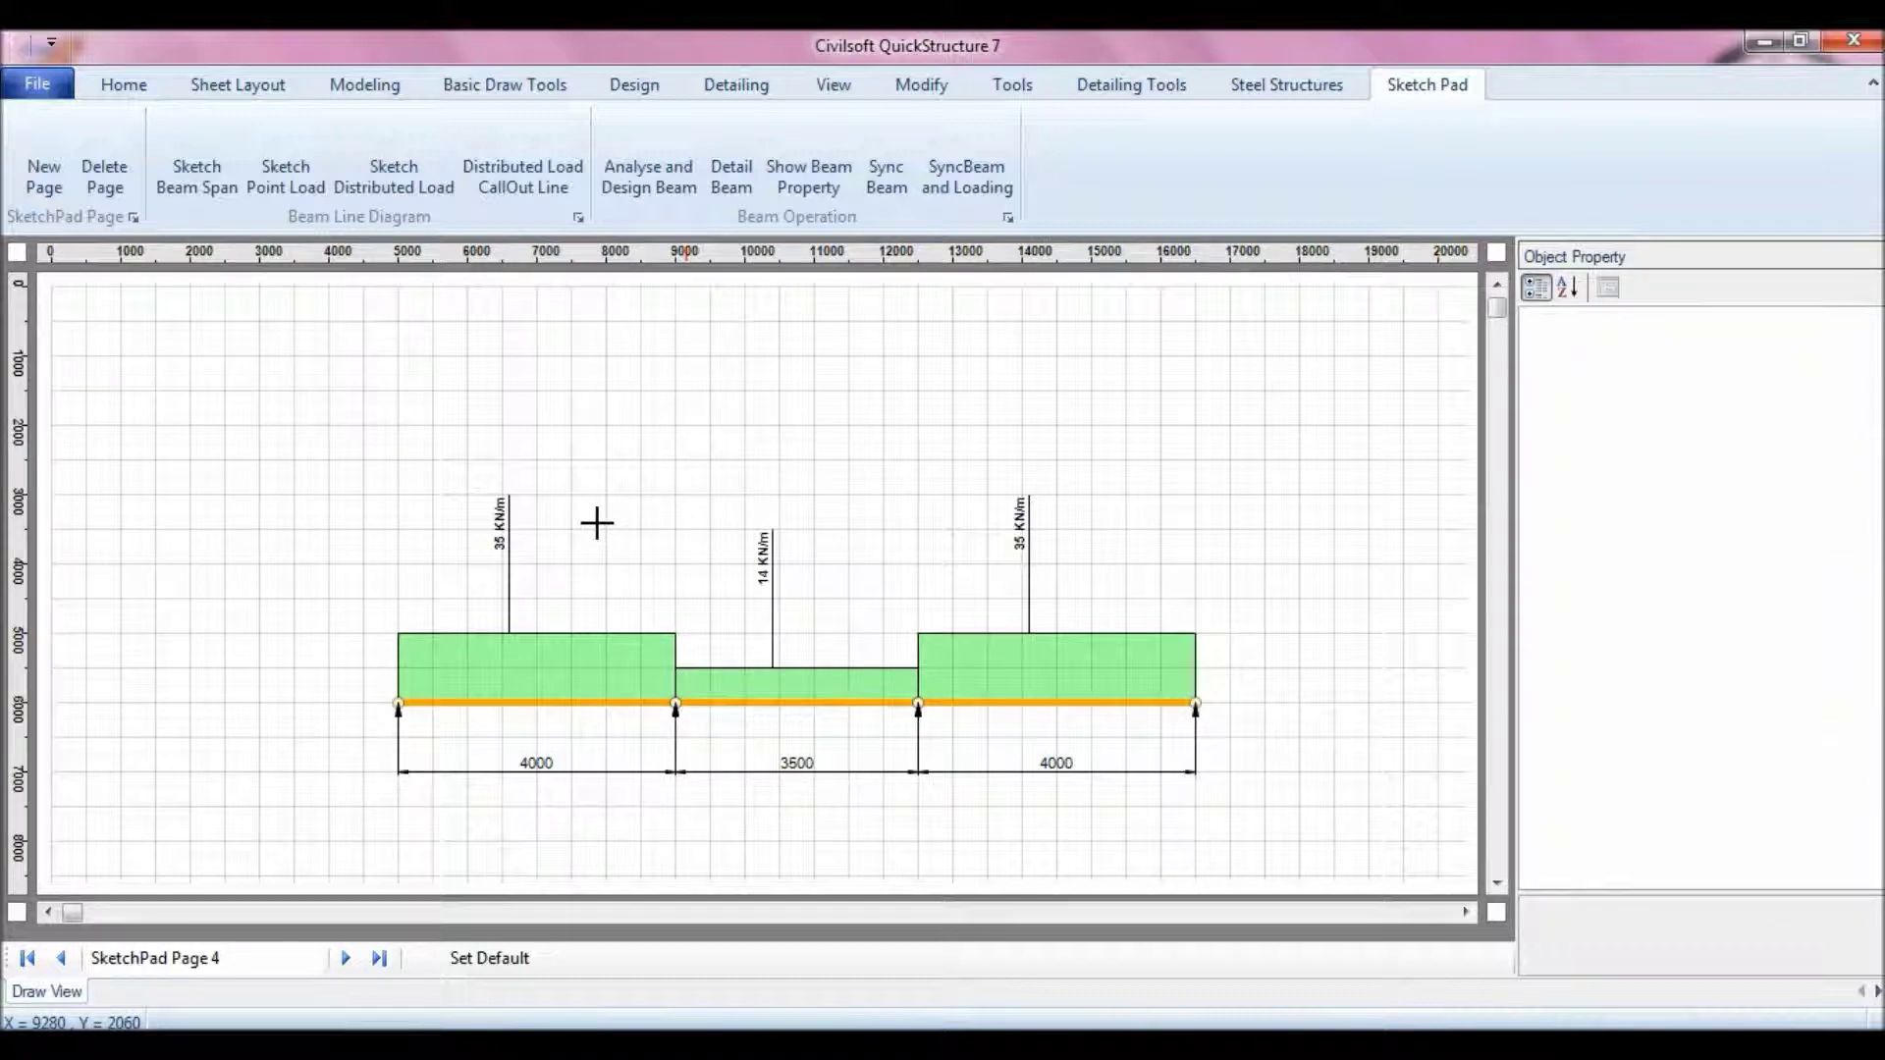
# Step: Add a partial distributed load about 2500 mm long from the first span's start support, with a dead load gk of 12
pyautogui.click(391, 187)
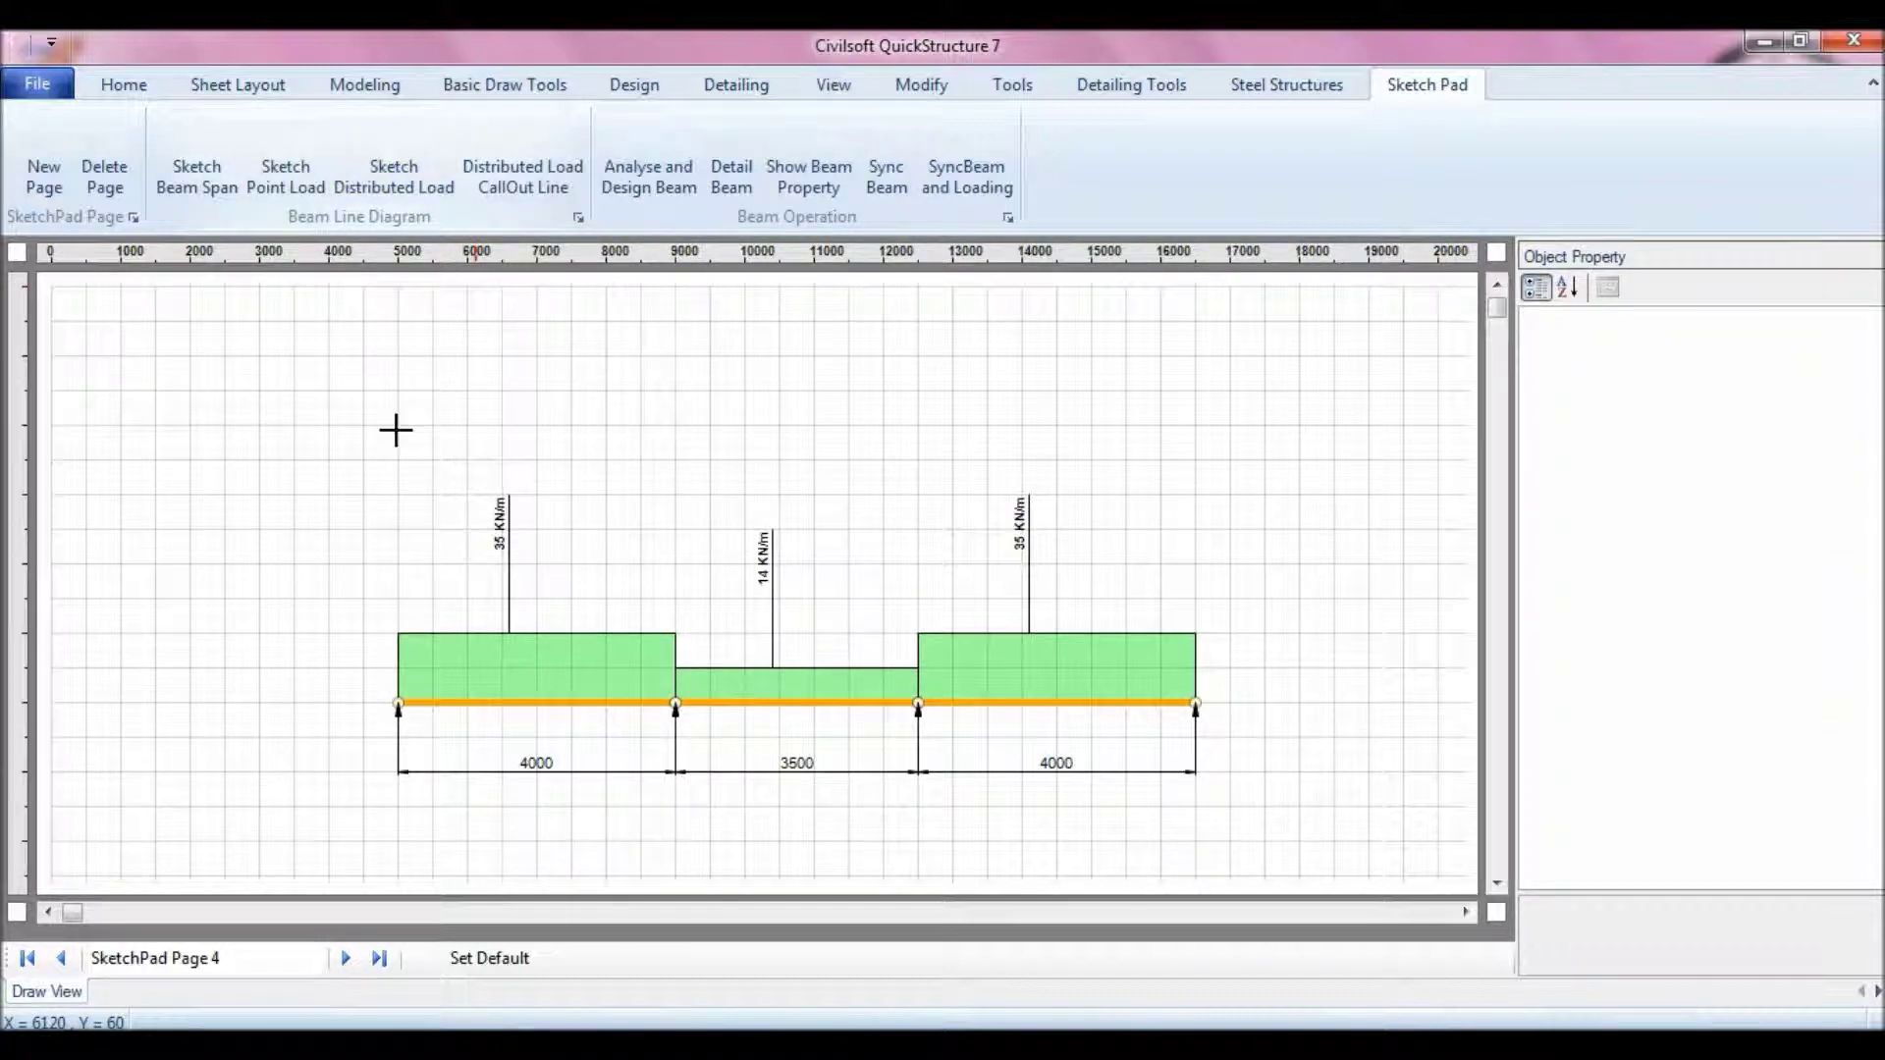
pyautogui.click(398, 702)
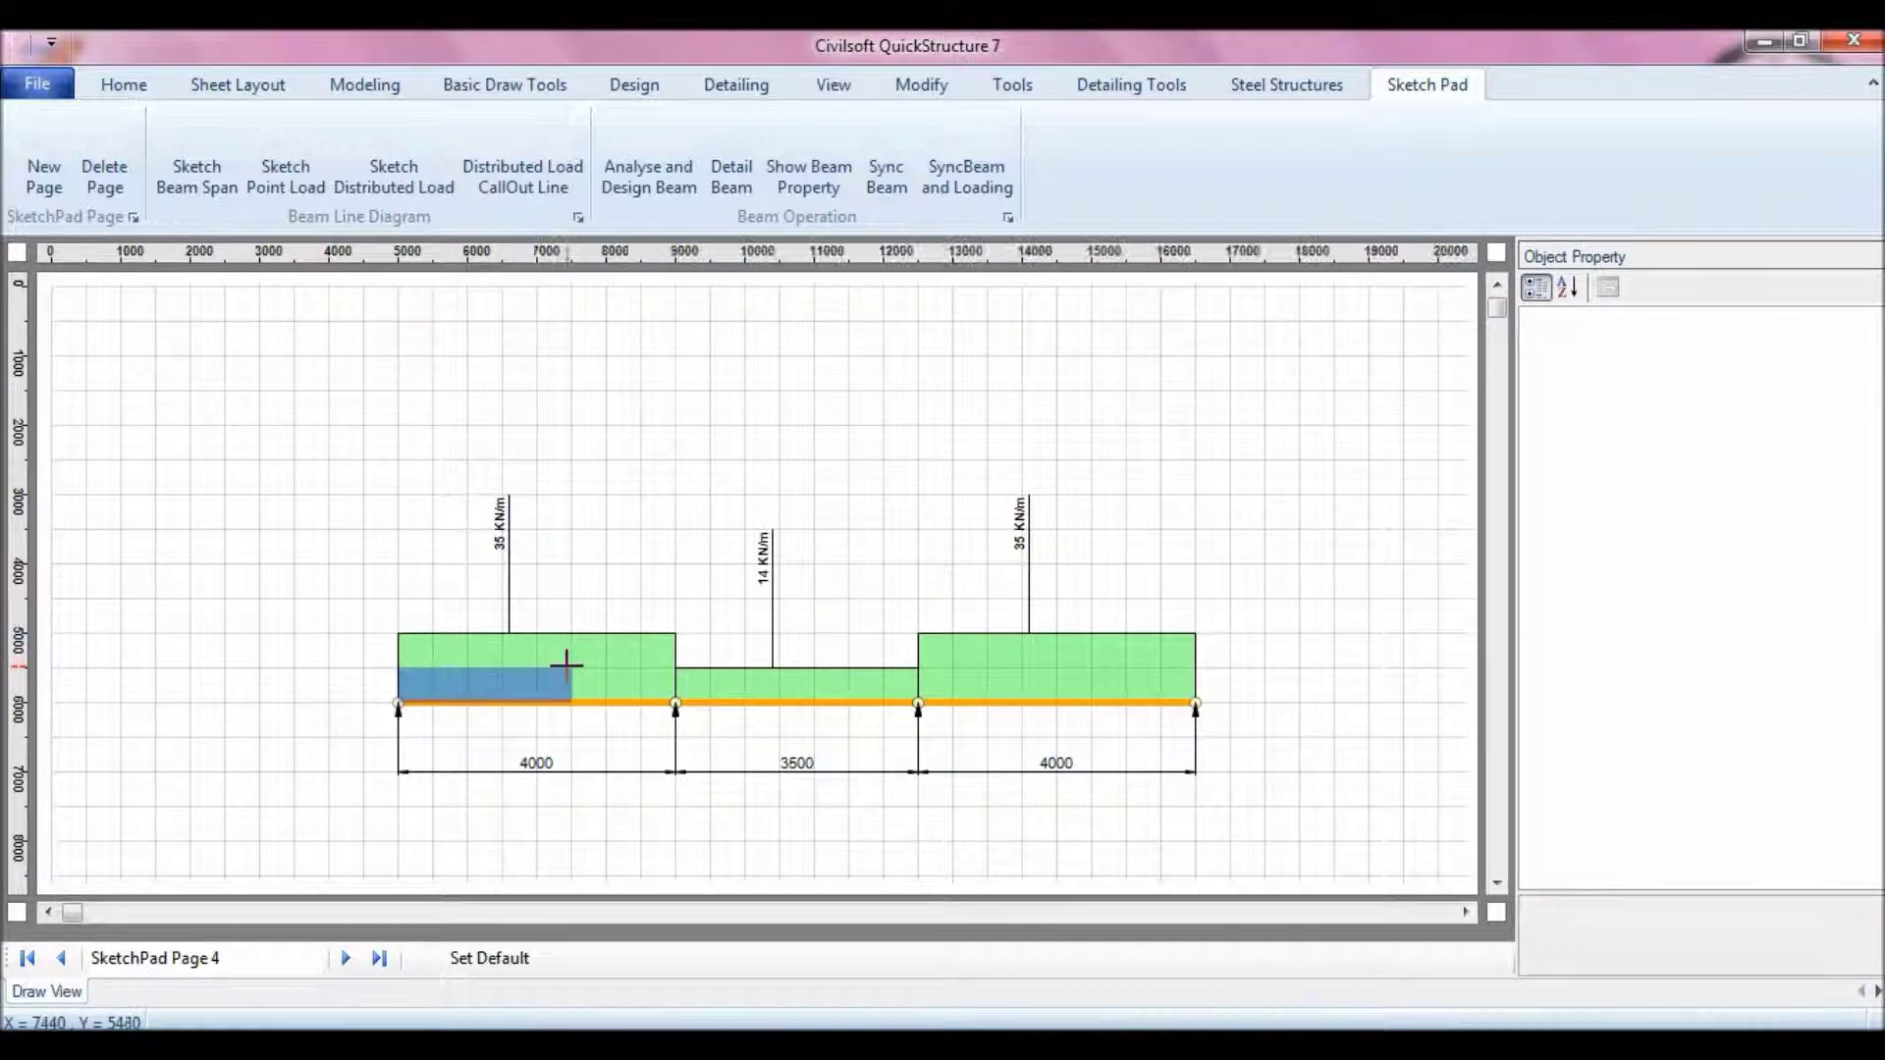
pyautogui.click(562, 662)
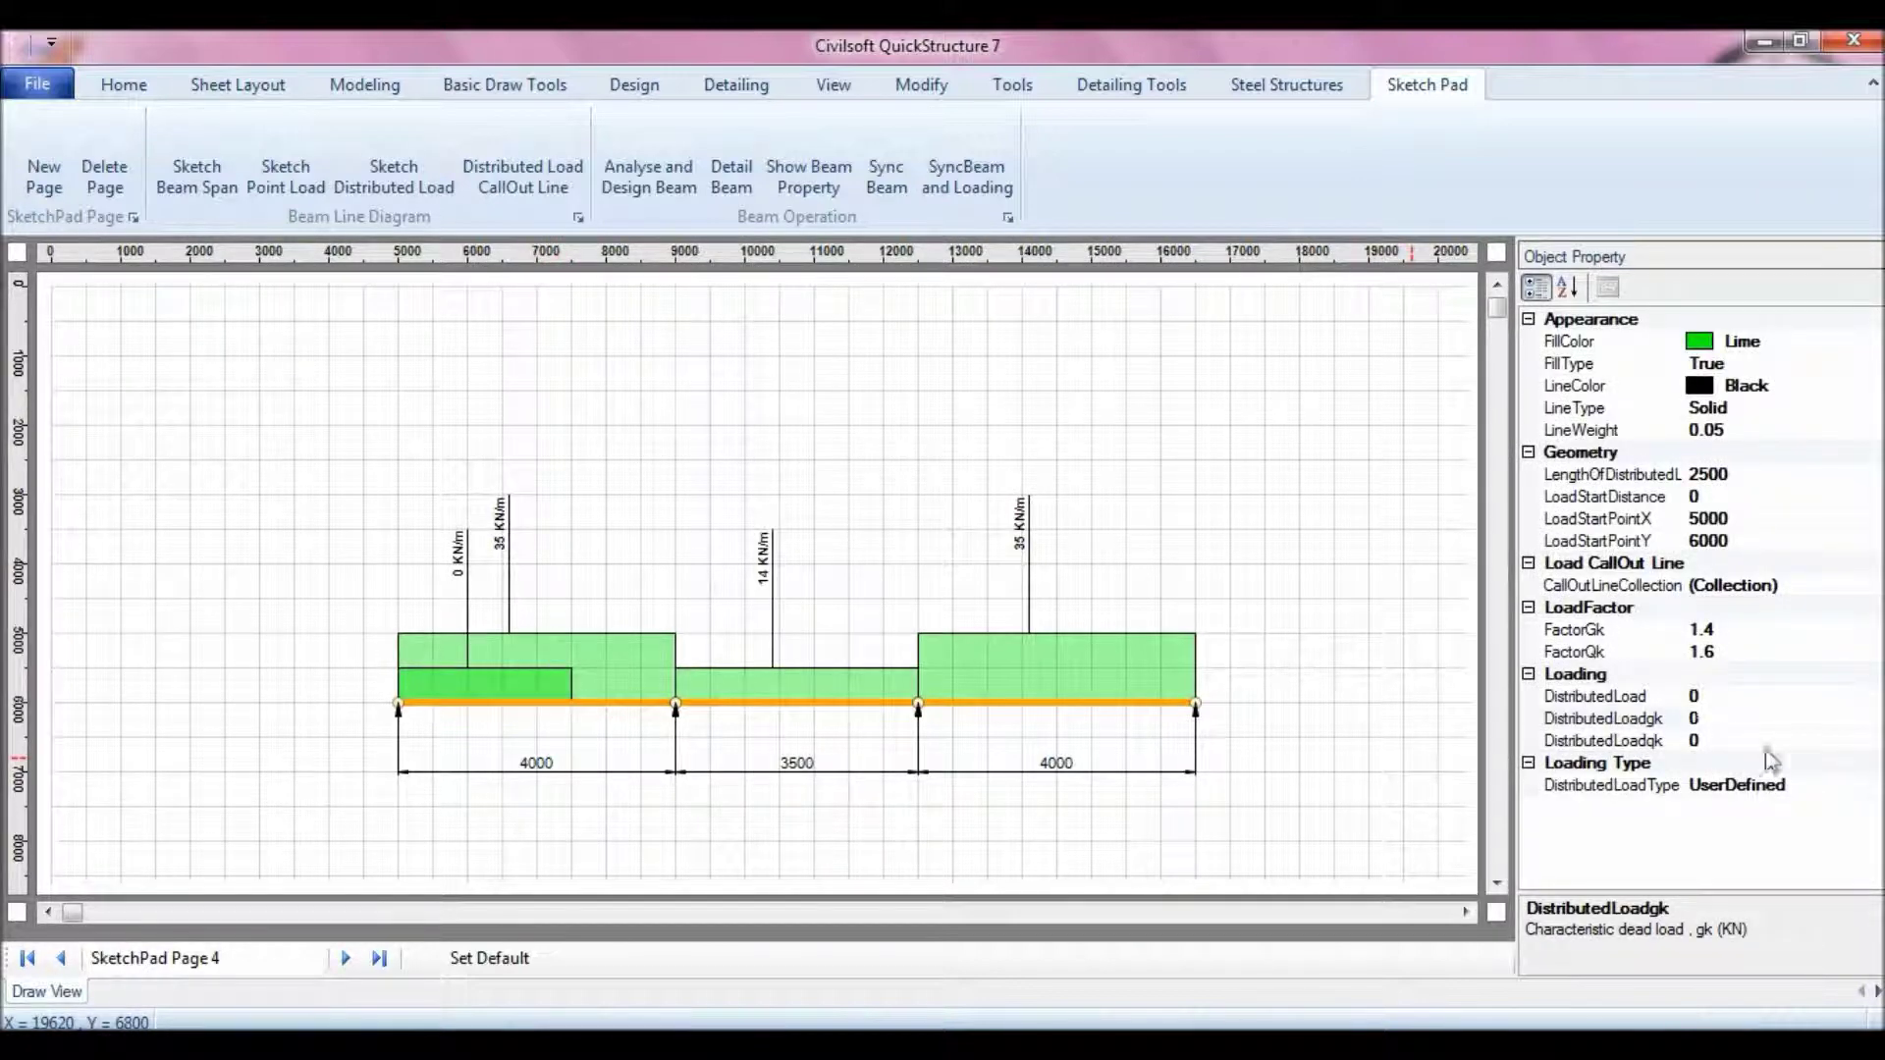
pyautogui.click(1715, 720)
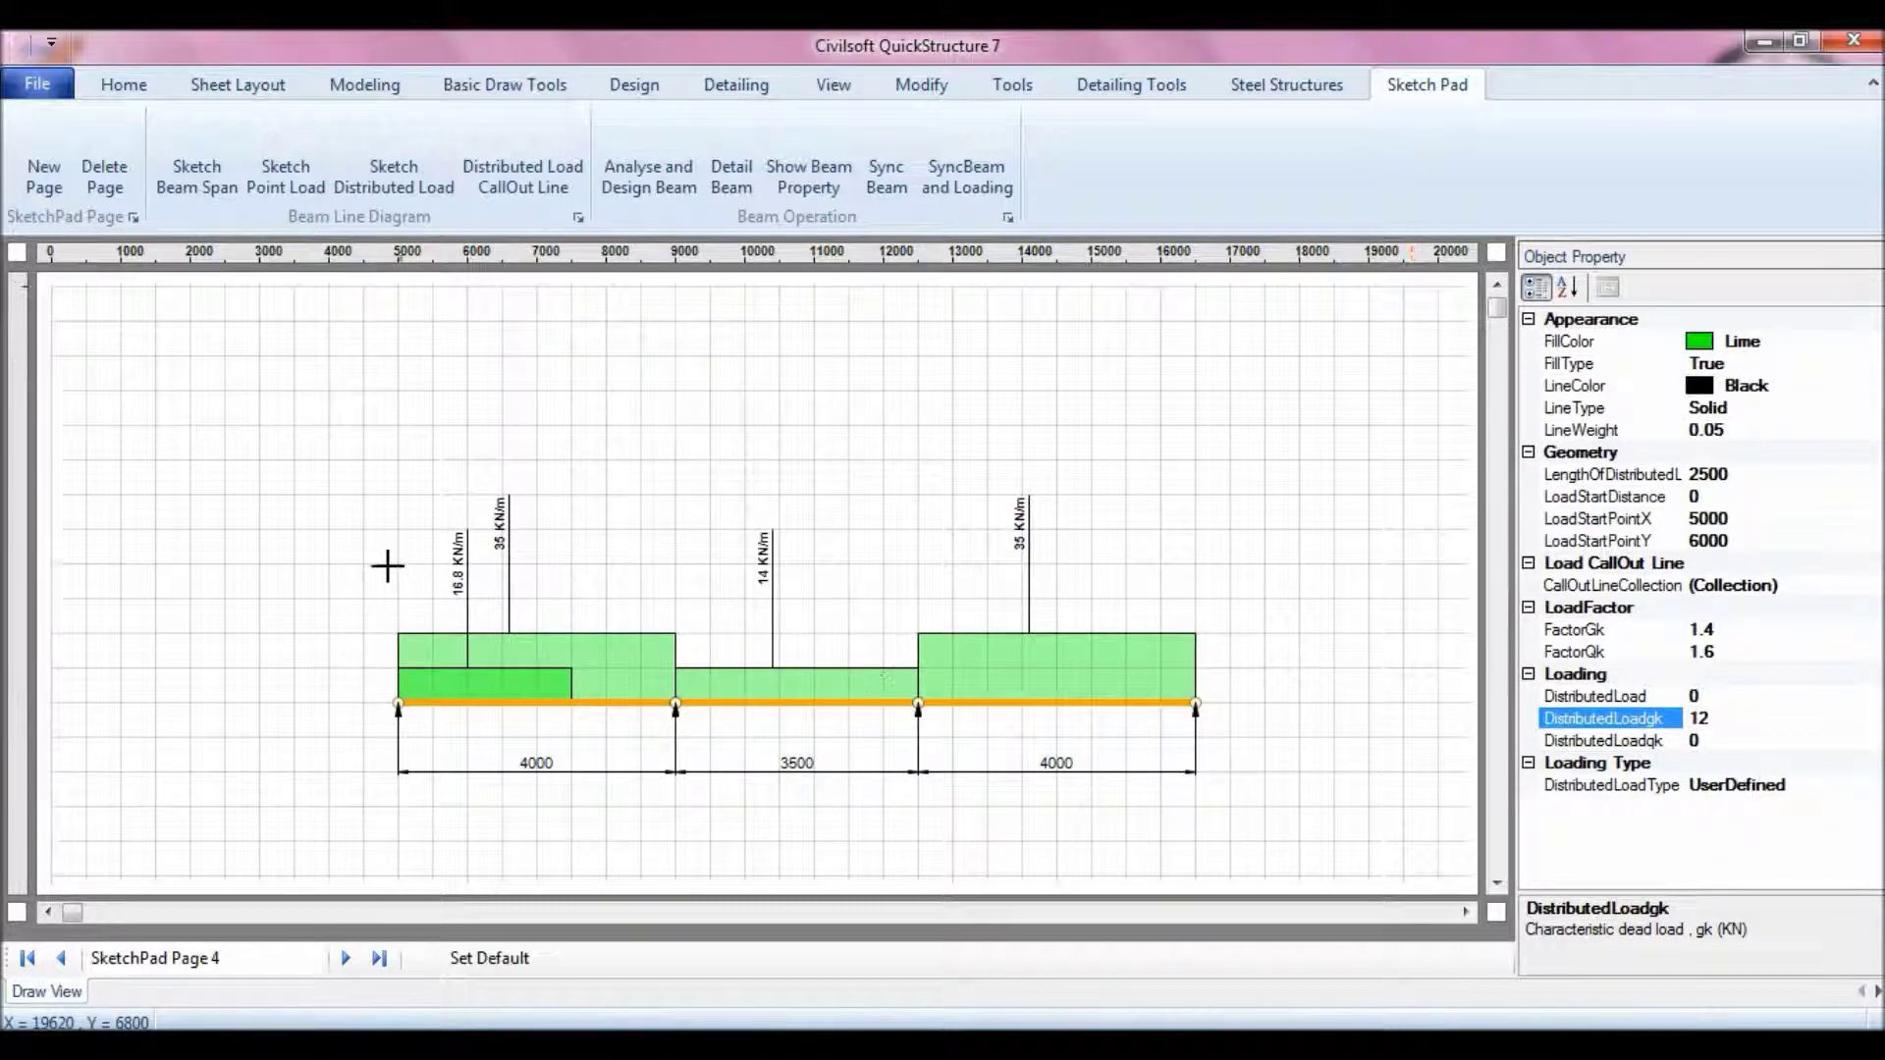
pyautogui.click(353, 461)
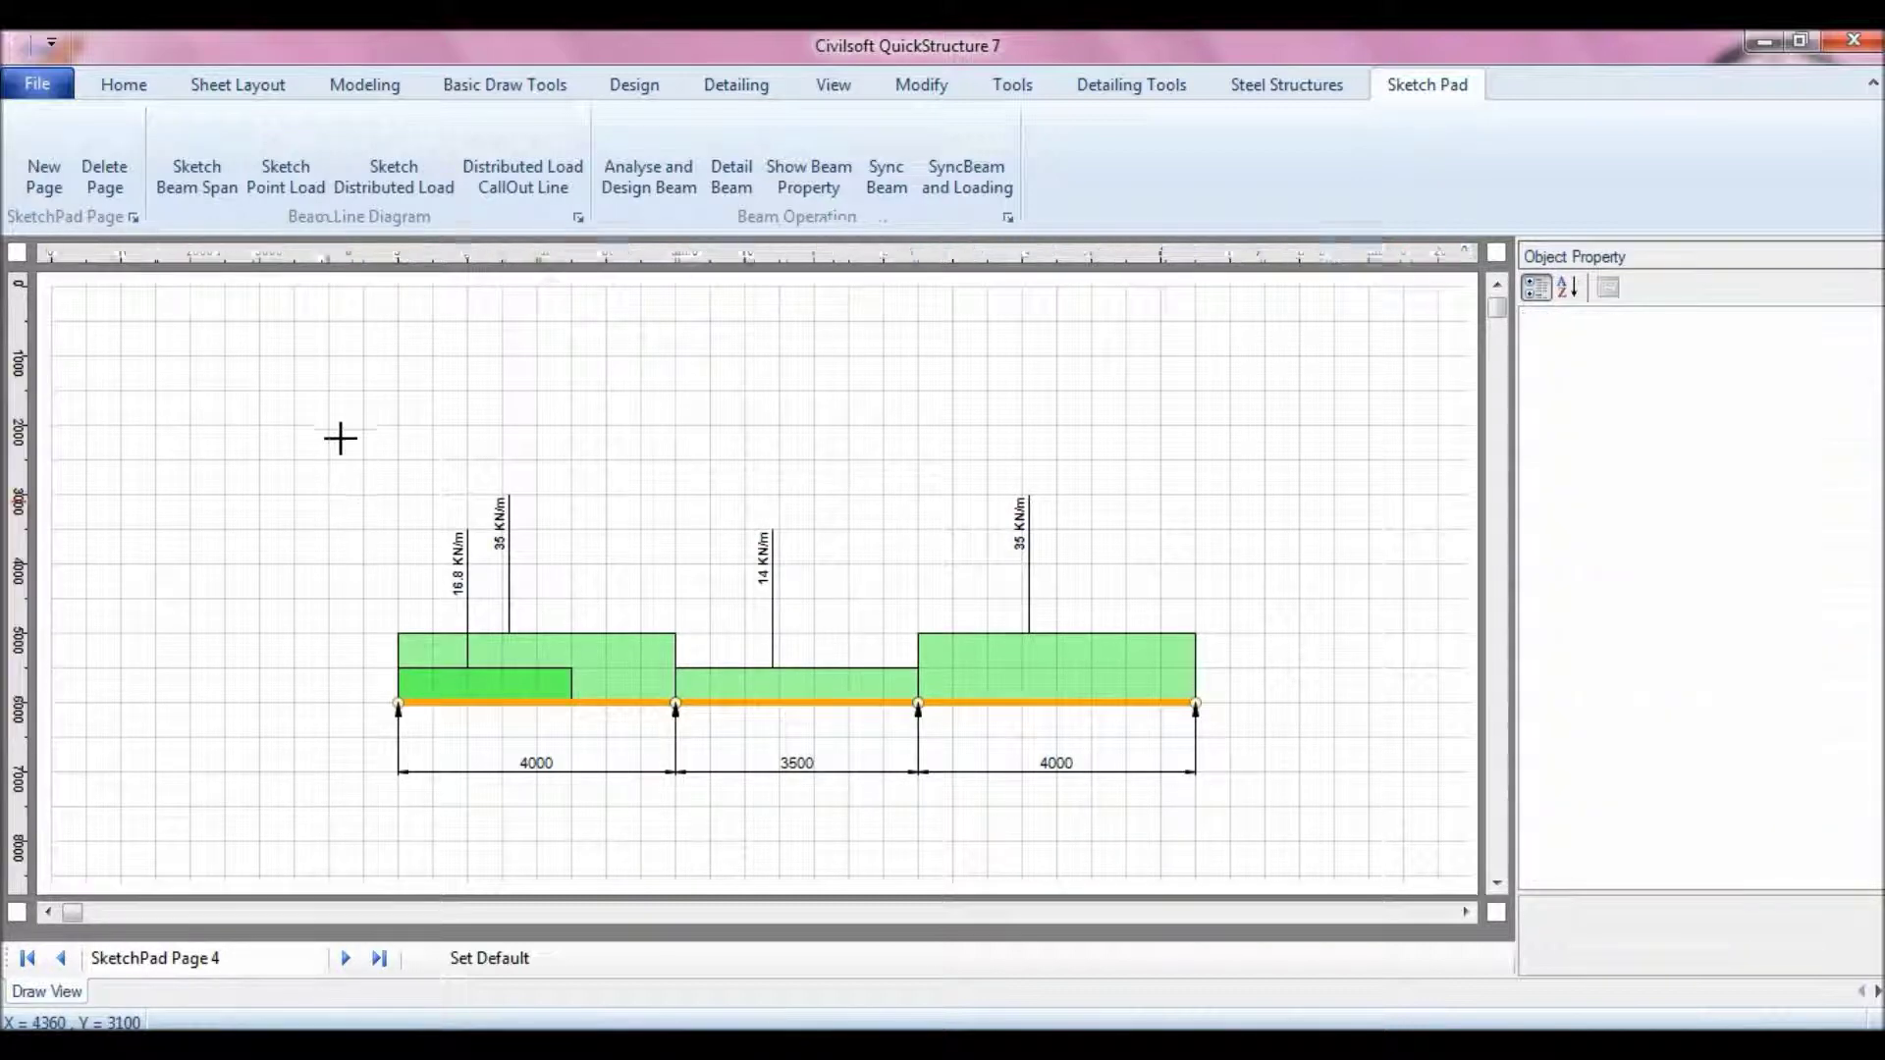
# Step: Add a partial distributed load about 2000 mm long, starting about 1000 mm into the middle span, with a dead load gk of 20
pyautogui.click(397, 193)
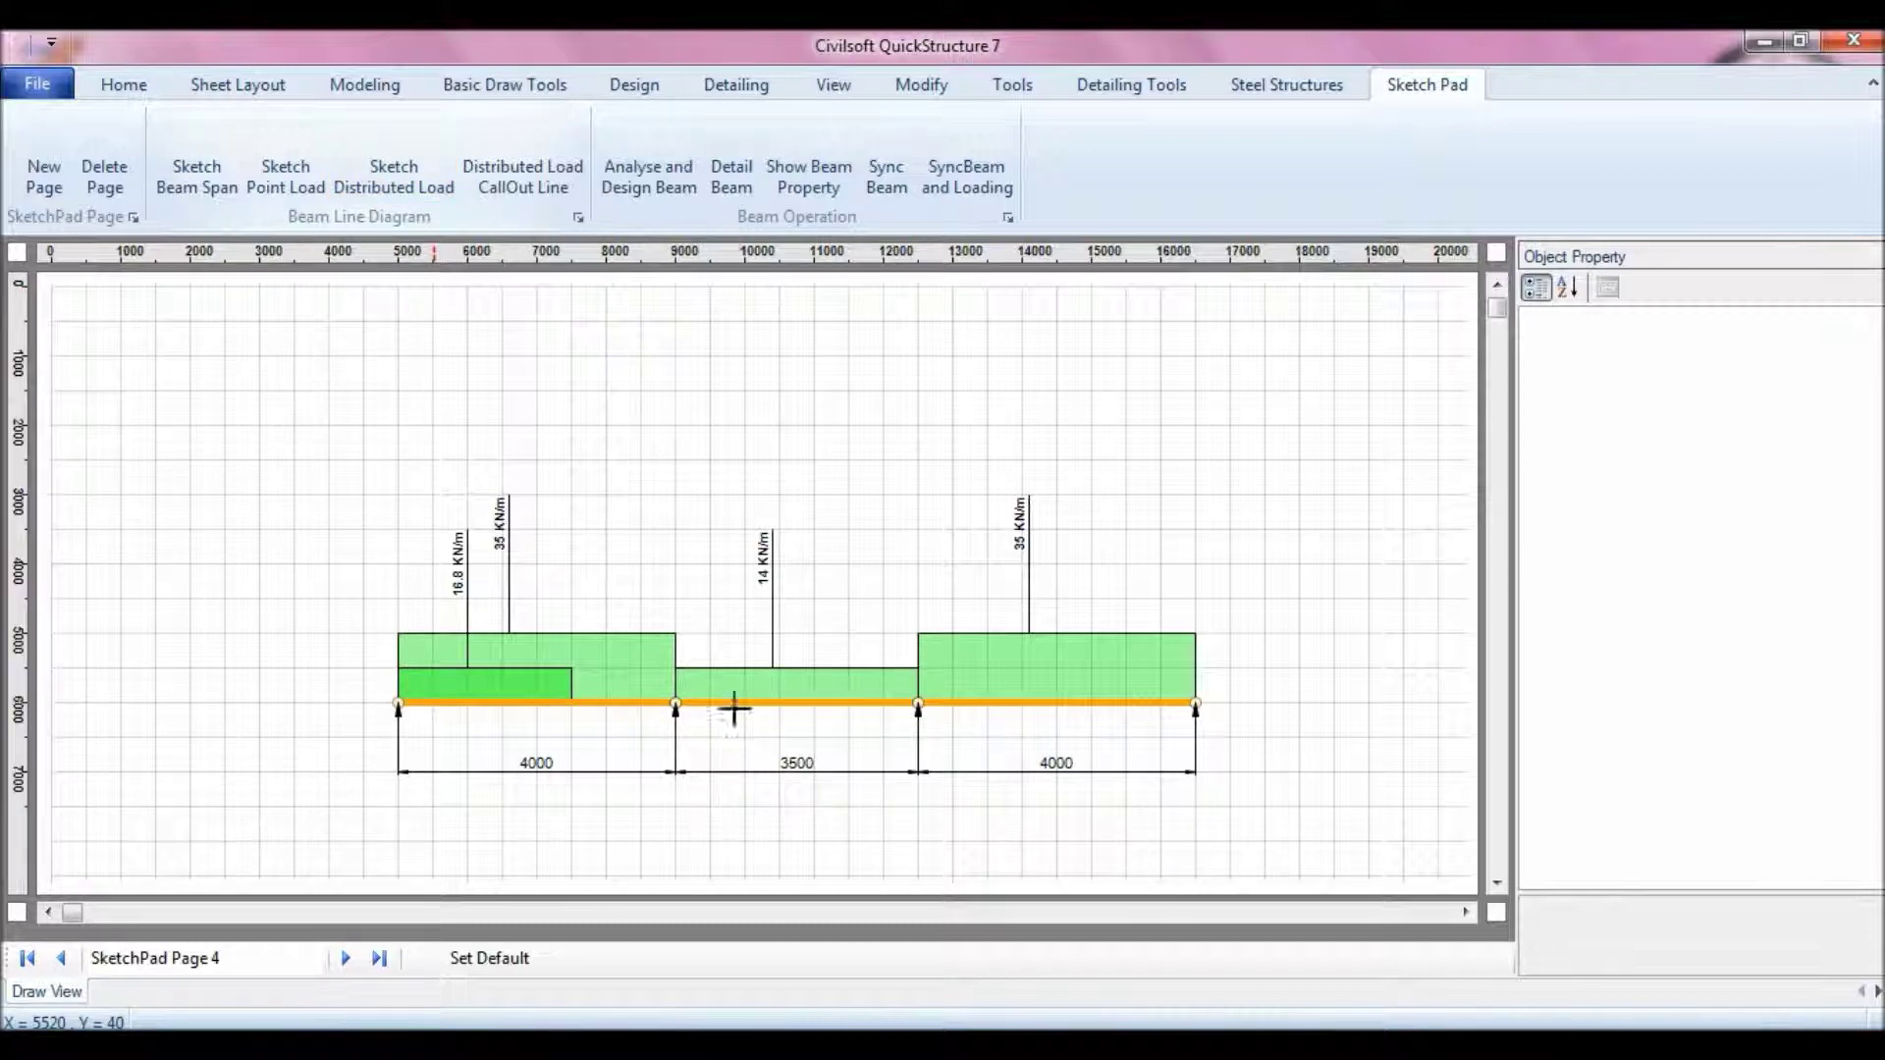
pyautogui.moveTo(743, 704)
pyautogui.mouseDown()
pyautogui.moveTo(892, 632)
pyautogui.moveTo(882, 649)
pyautogui.mouseUp()
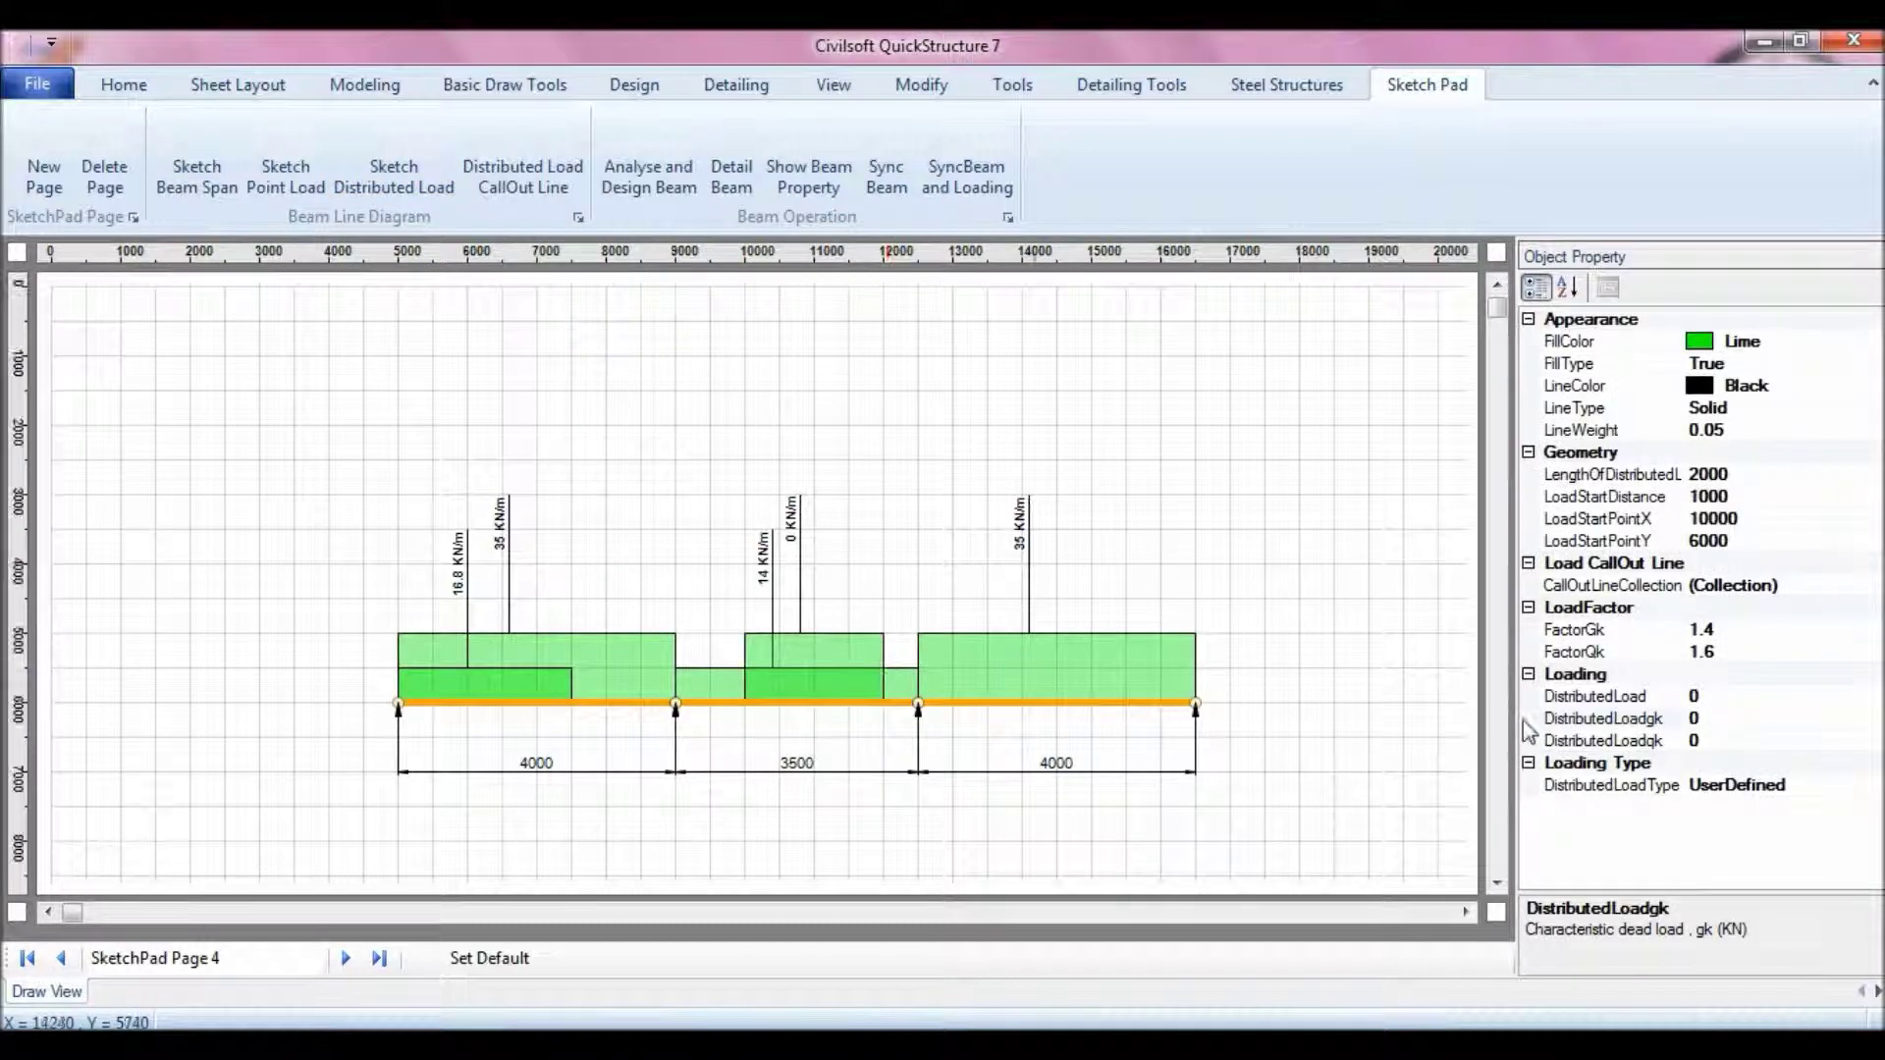
pyautogui.click(1718, 716)
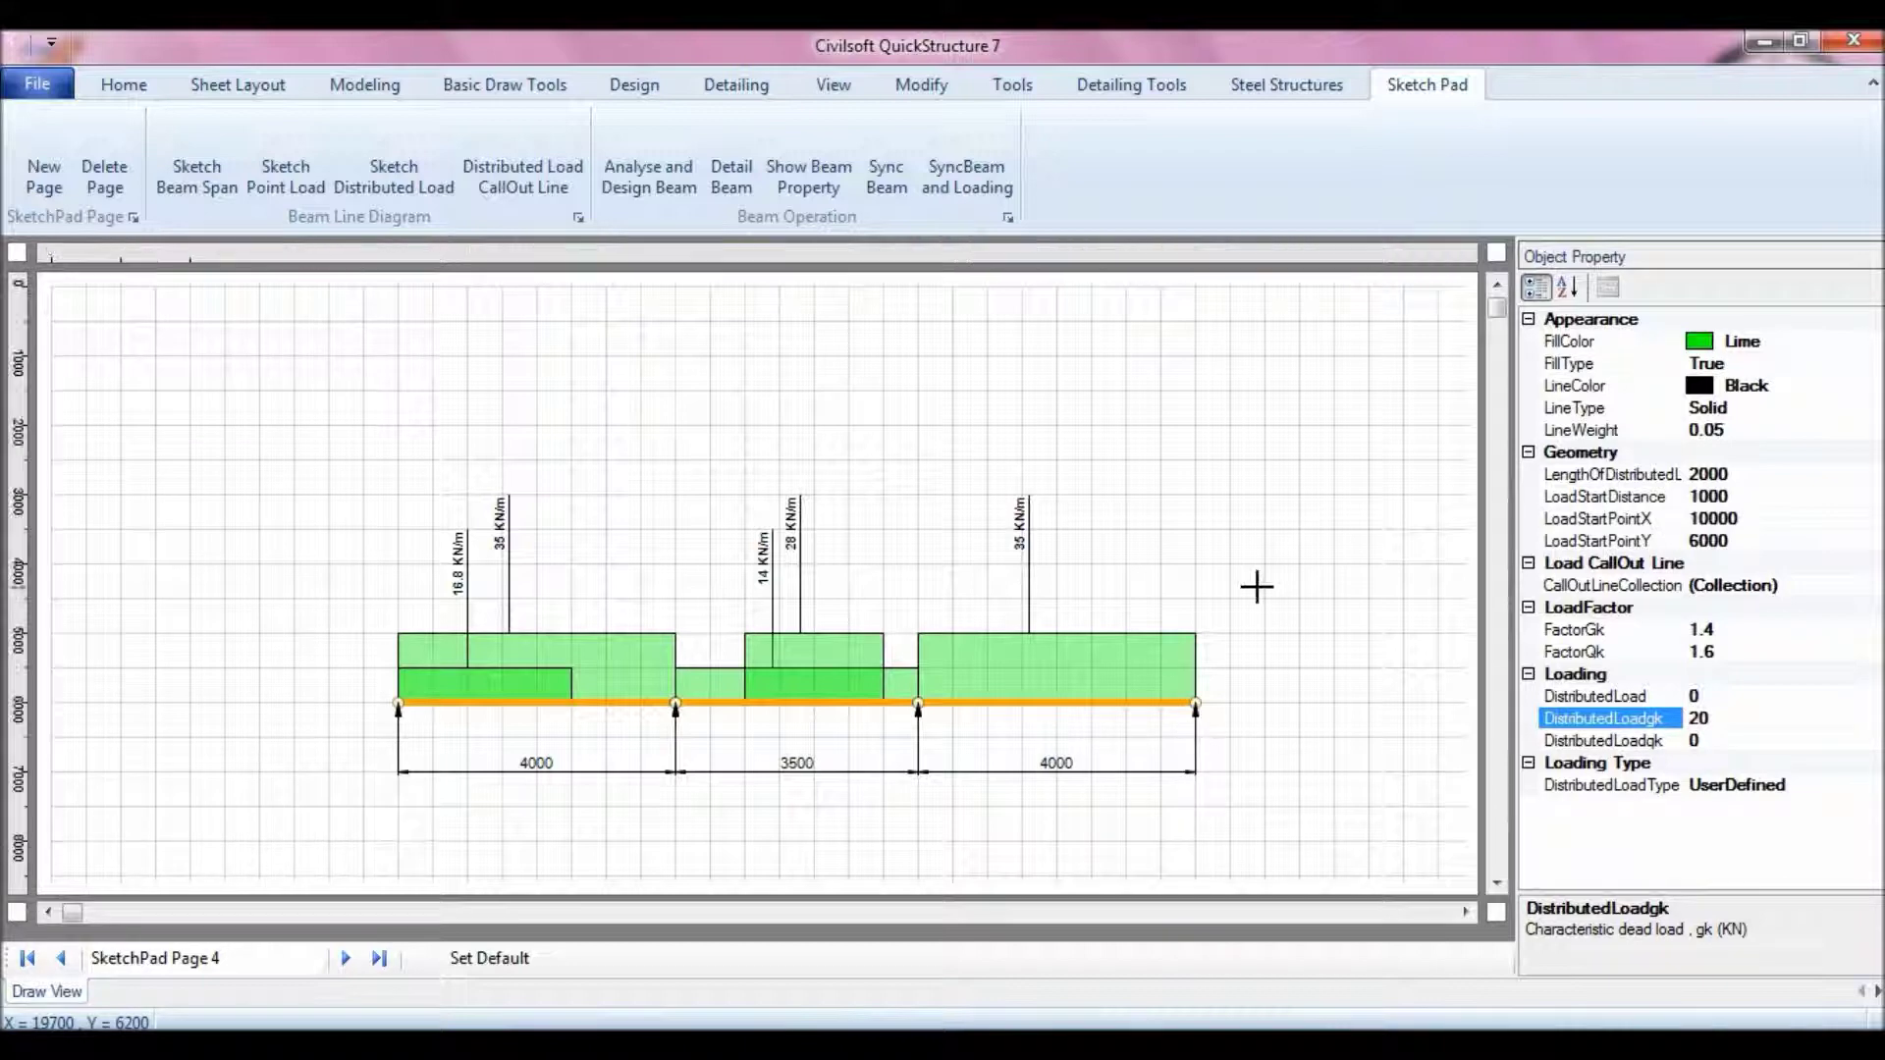
pyautogui.click(1298, 513)
# Step: Add a partial distributed load about 3500 mm long from the third span's start support, with a dead load gk of 20
pyautogui.click(391, 177)
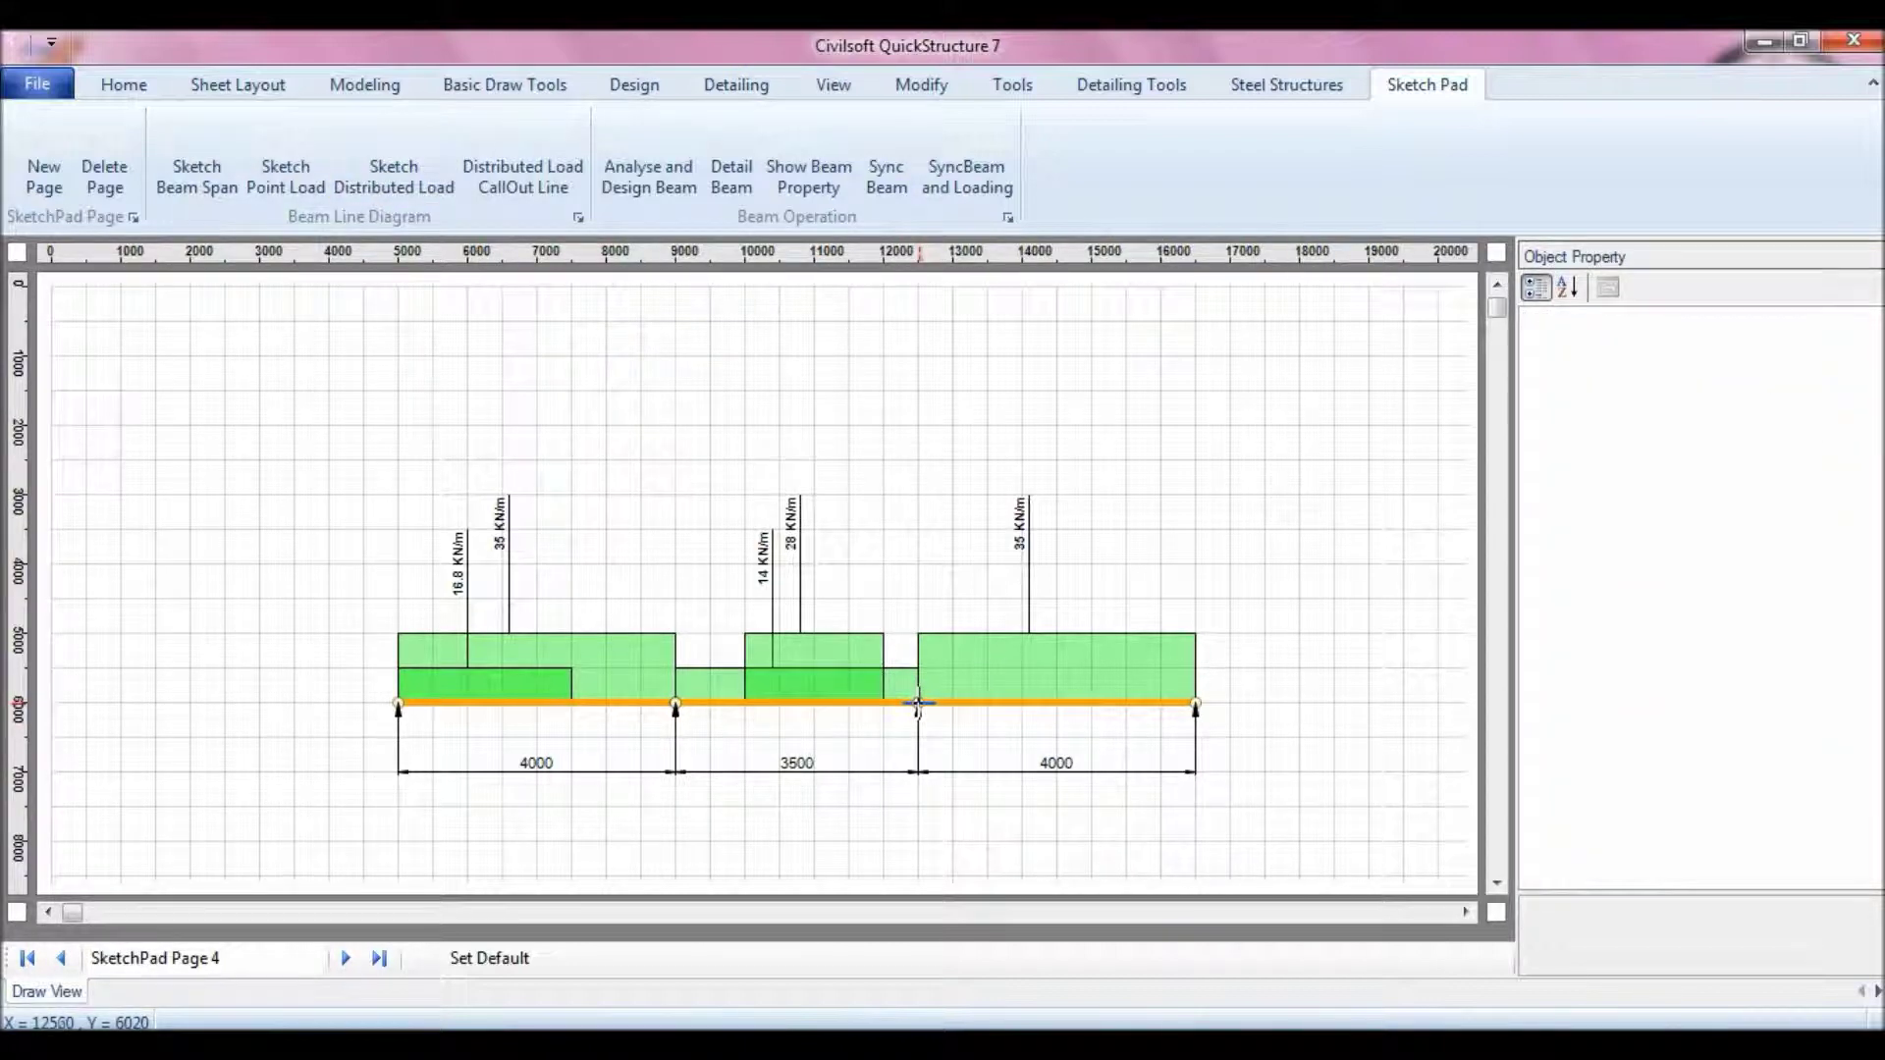
pyautogui.click(1157, 664)
pyautogui.click(1714, 720)
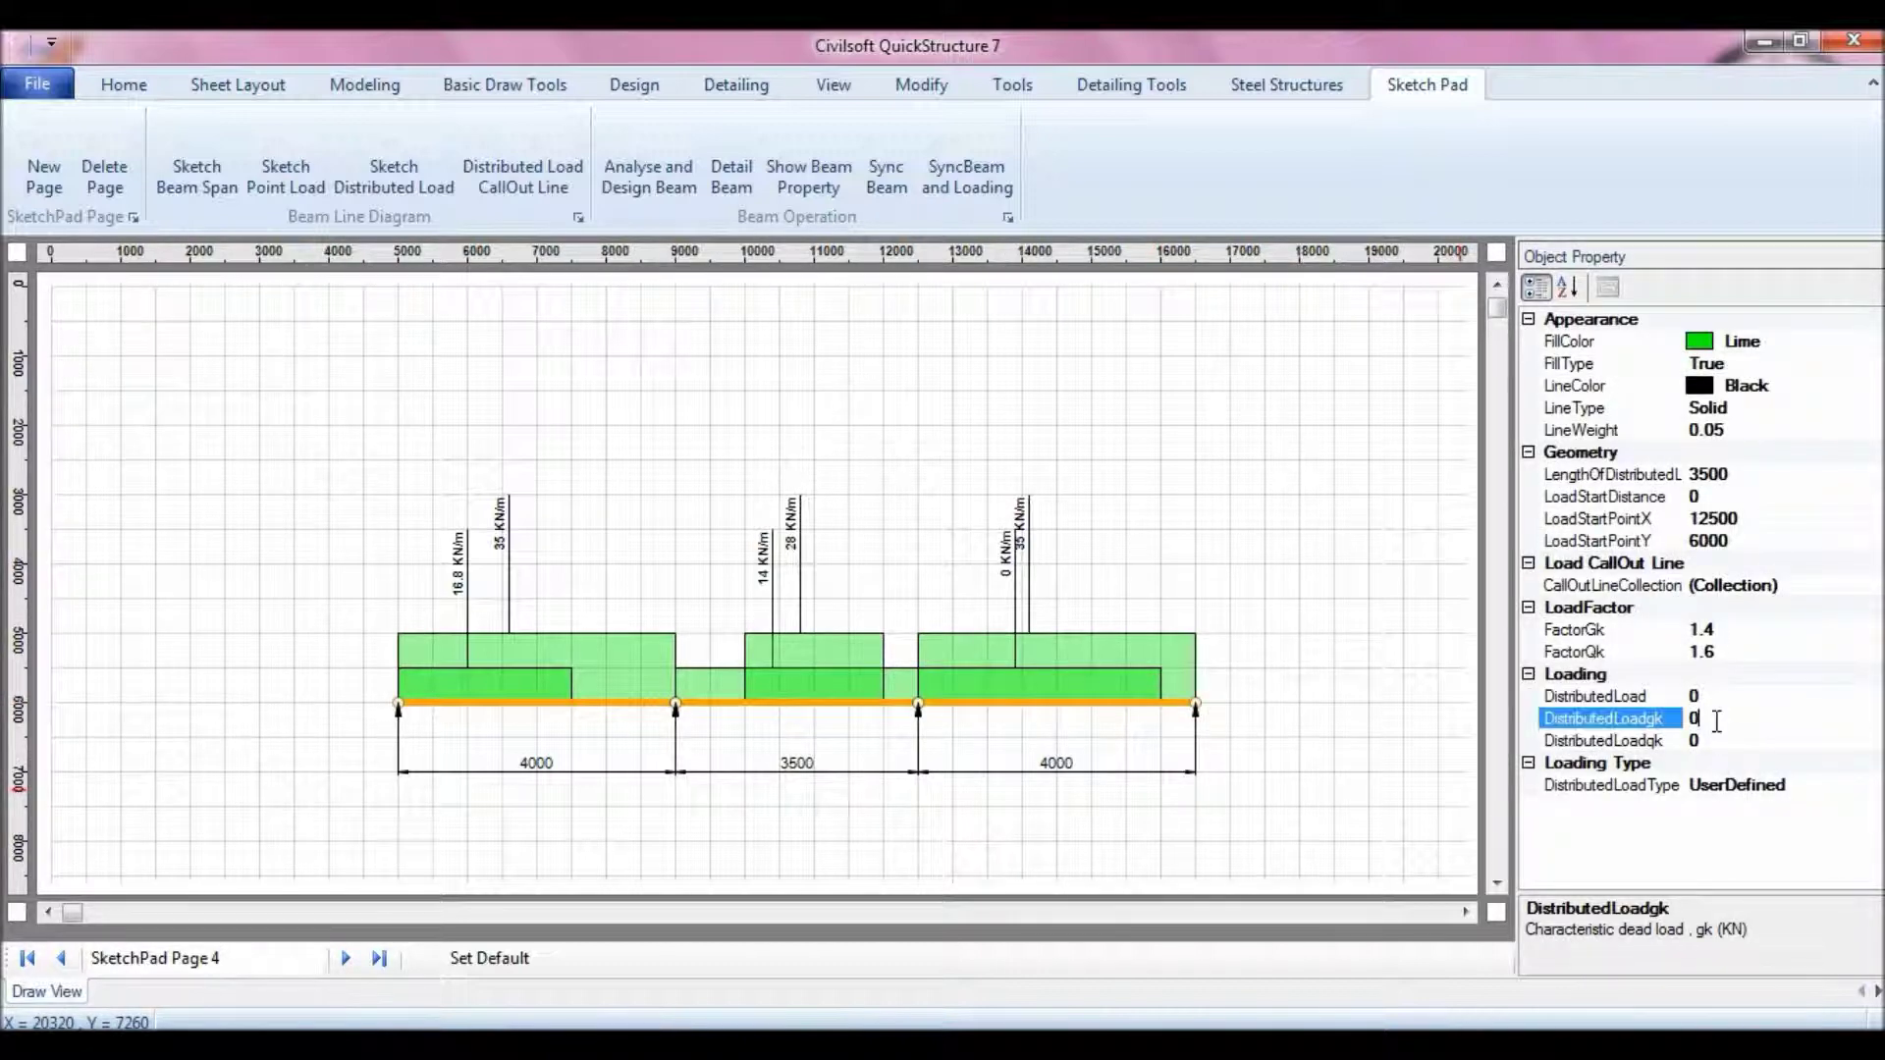
pyautogui.write('20')
pyautogui.press('Return')
pyautogui.click(868, 591)
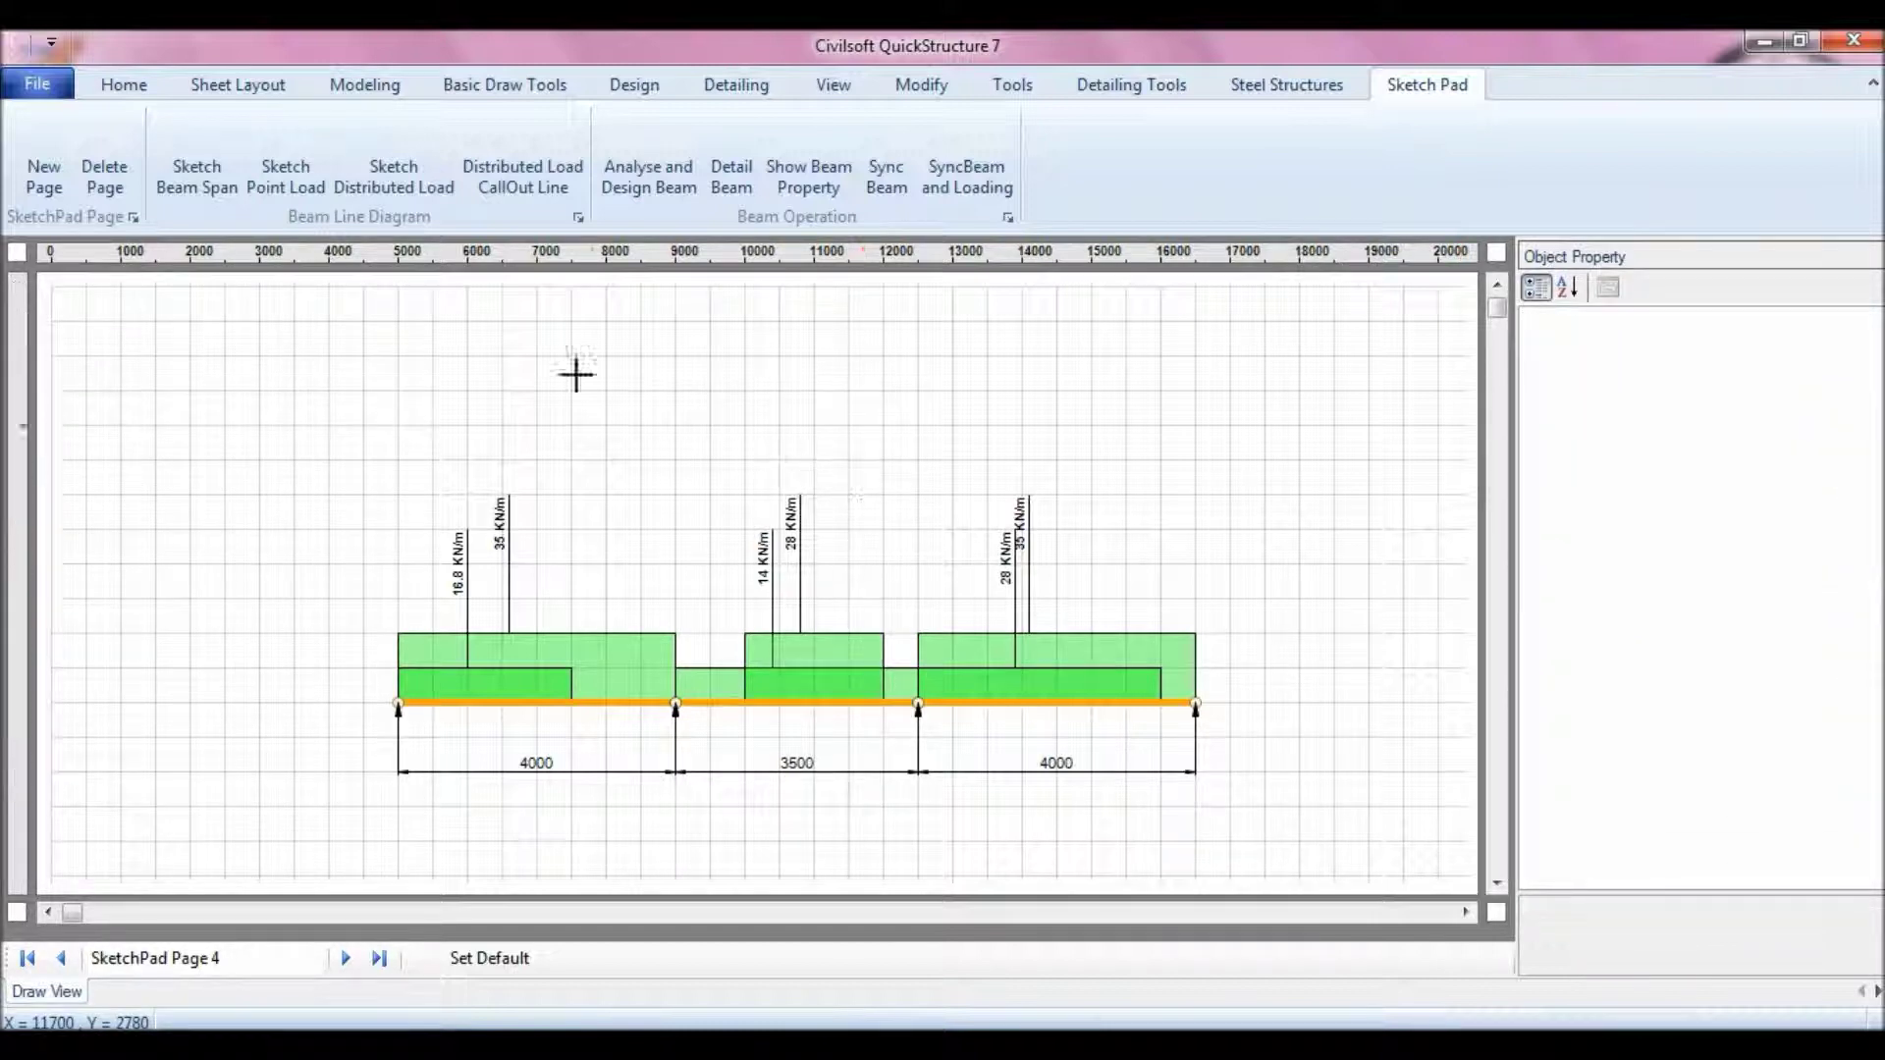
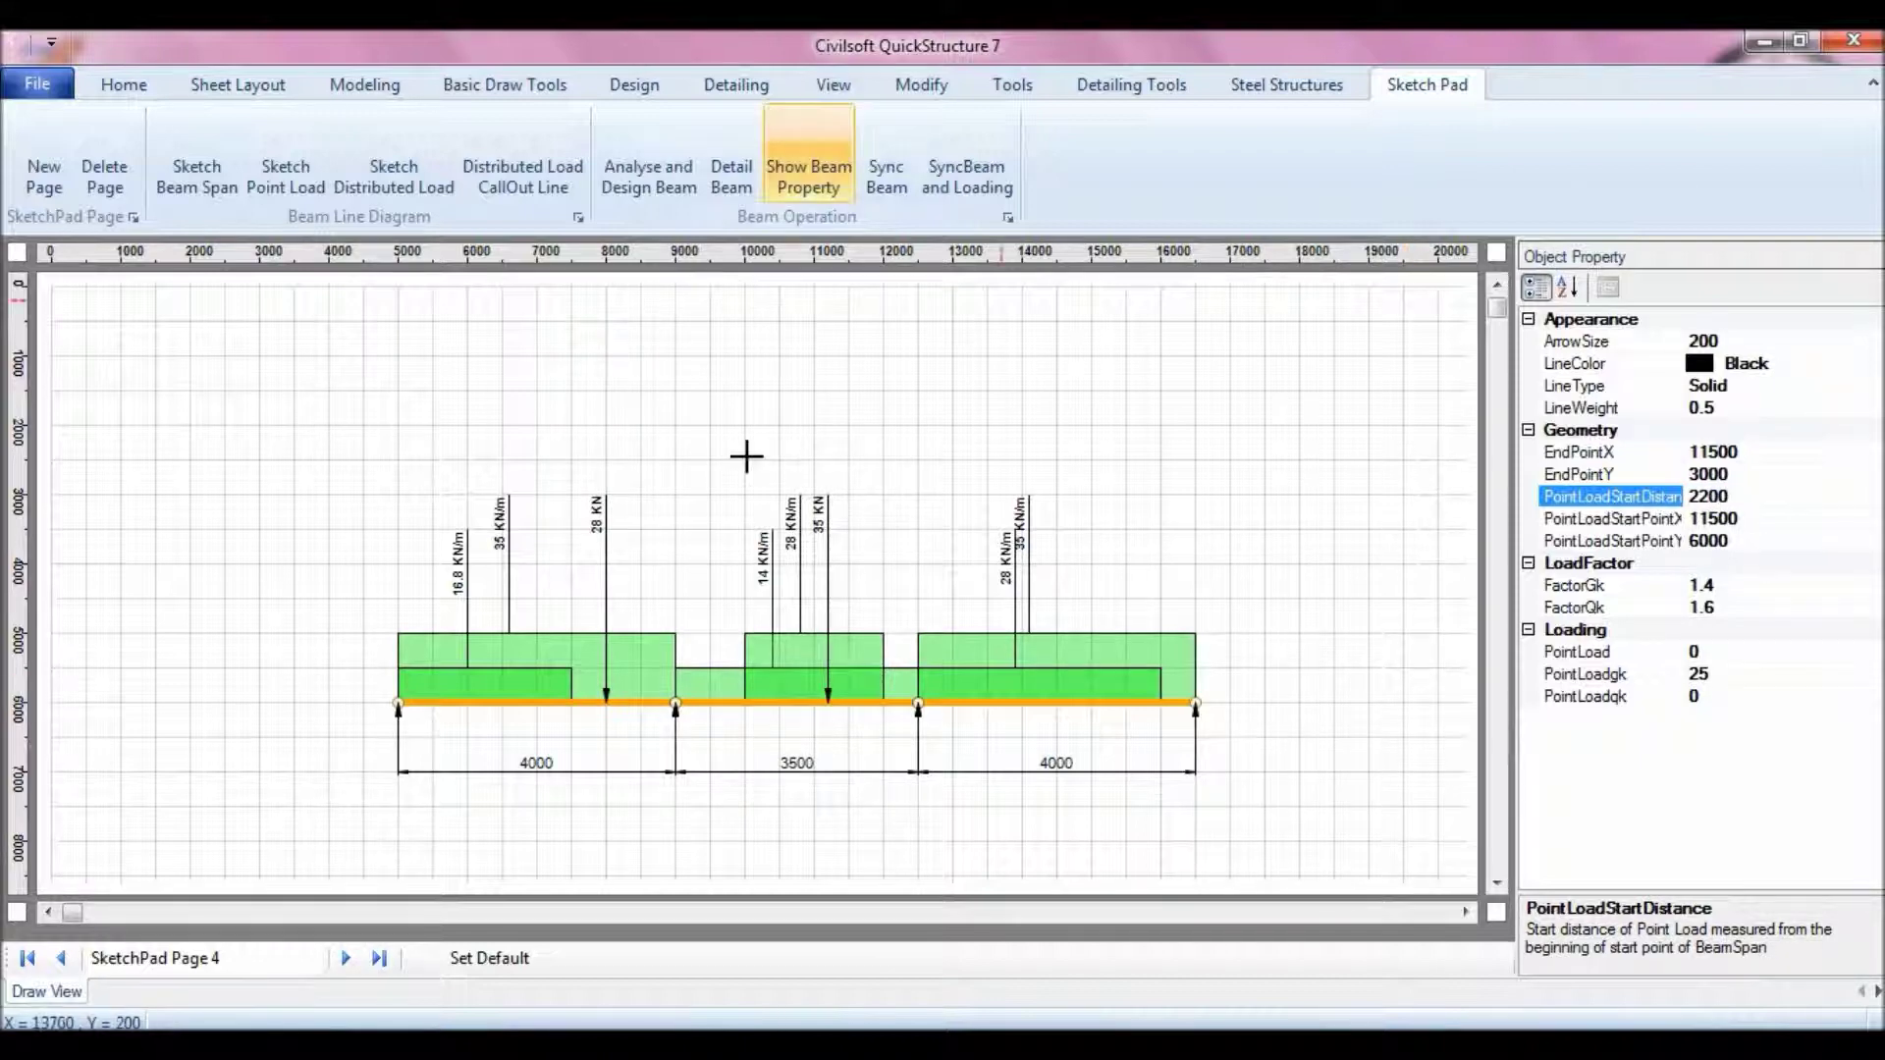
# Step: Sketch a point load about 2500 mm from the third span's start and set its characteristic dead load gk to 30
pyautogui.click(648, 412)
pyautogui.click(285, 189)
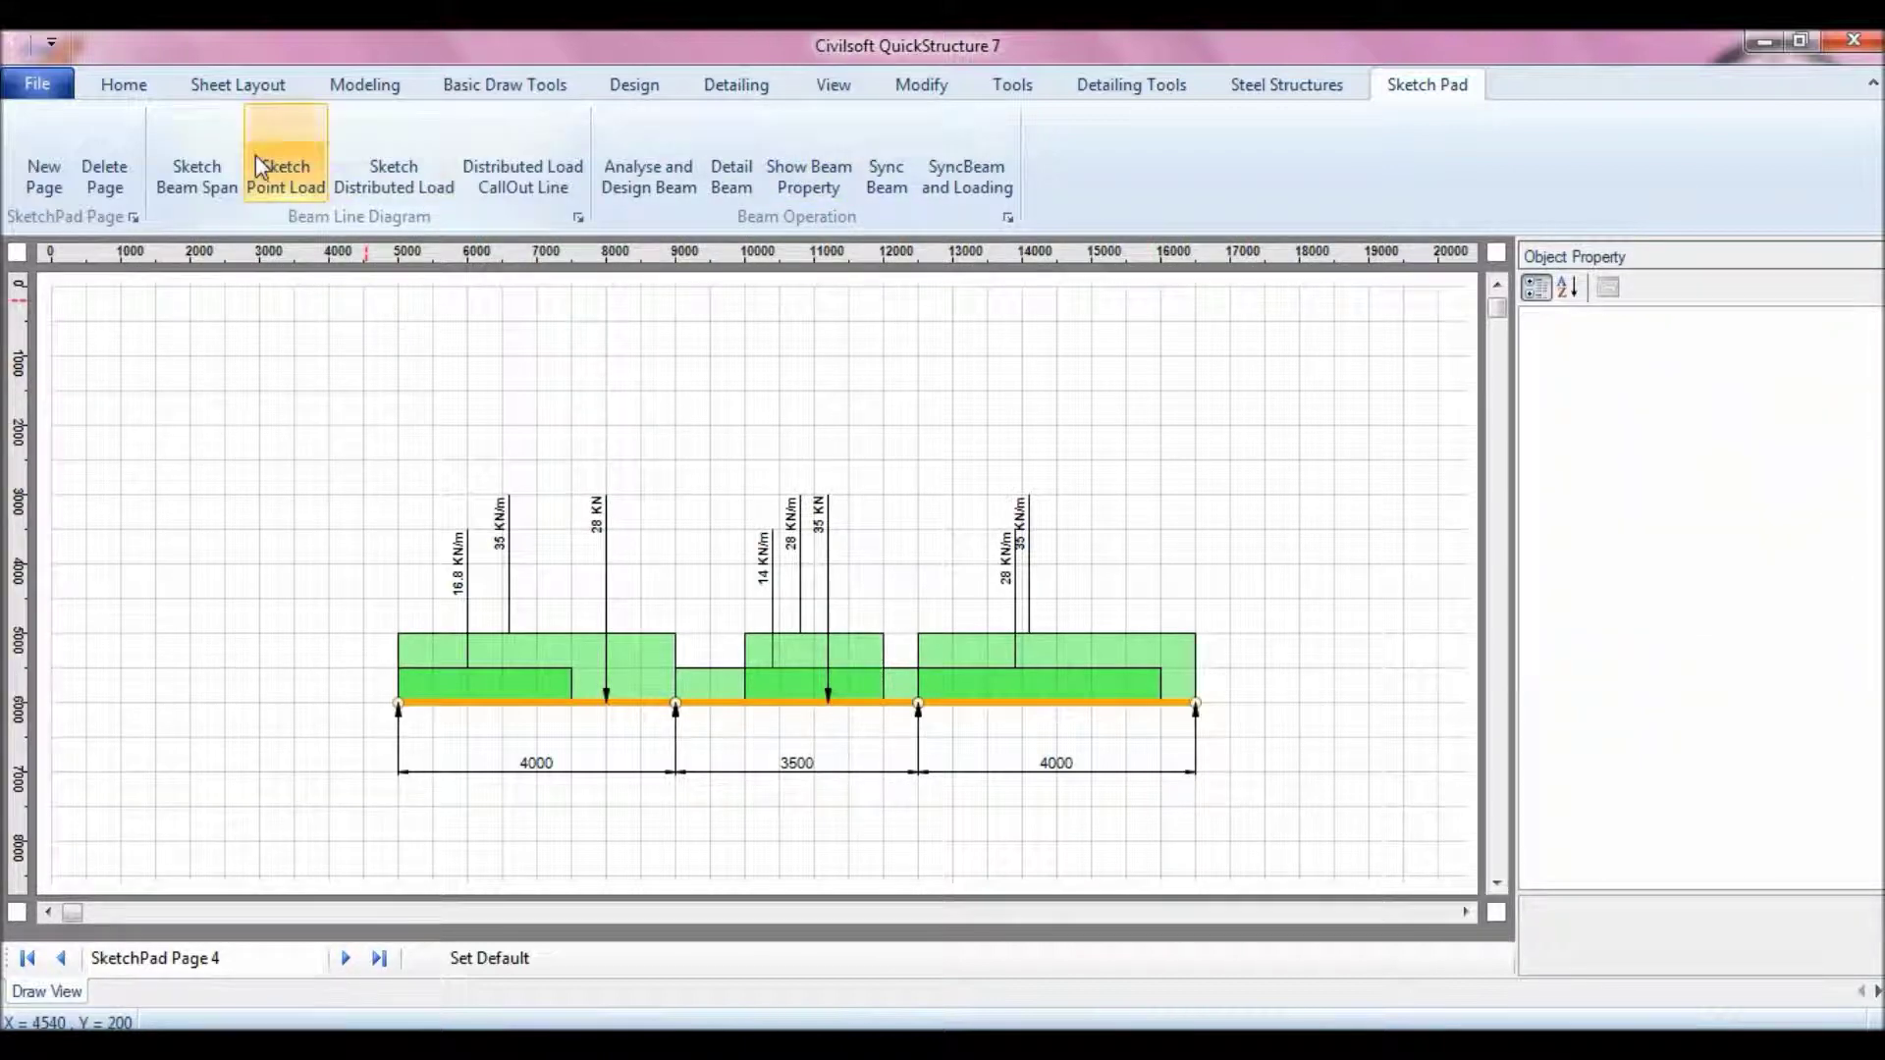
pyautogui.click(1090, 703)
pyautogui.click(1095, 498)
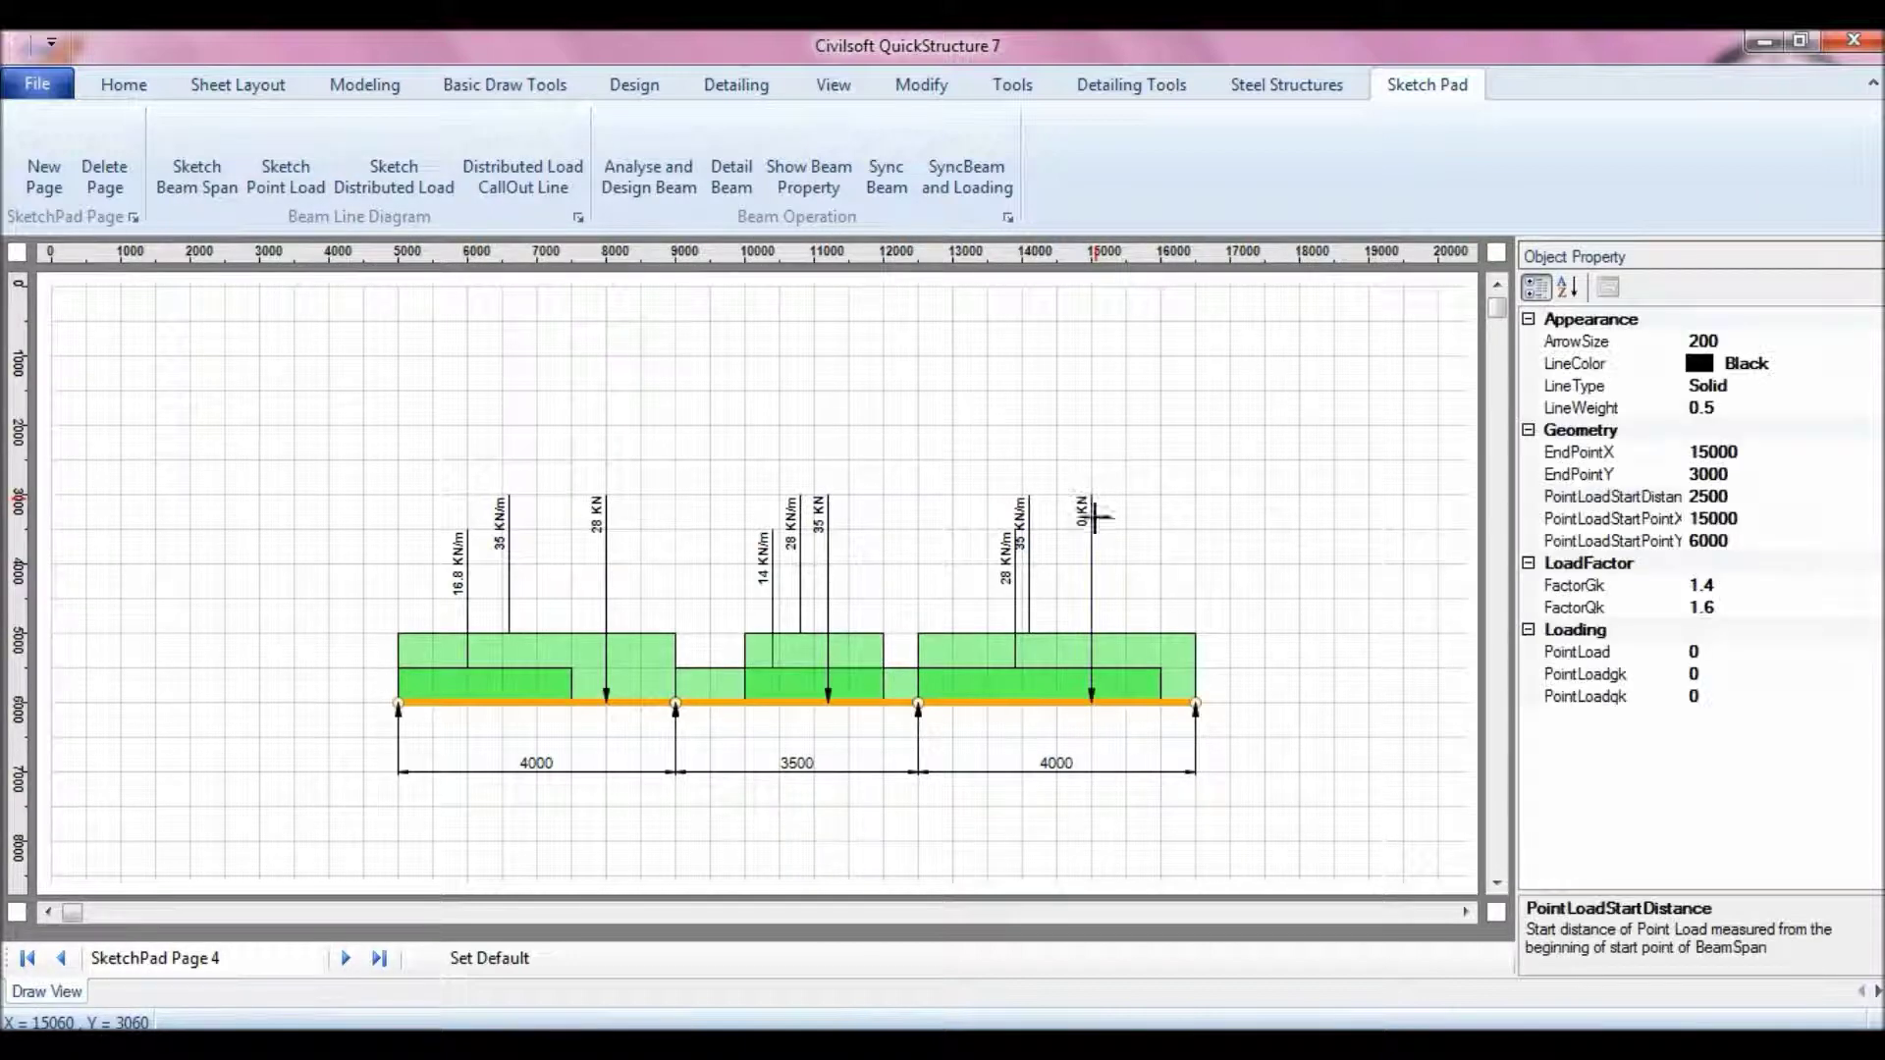
pyautogui.click(1731, 674)
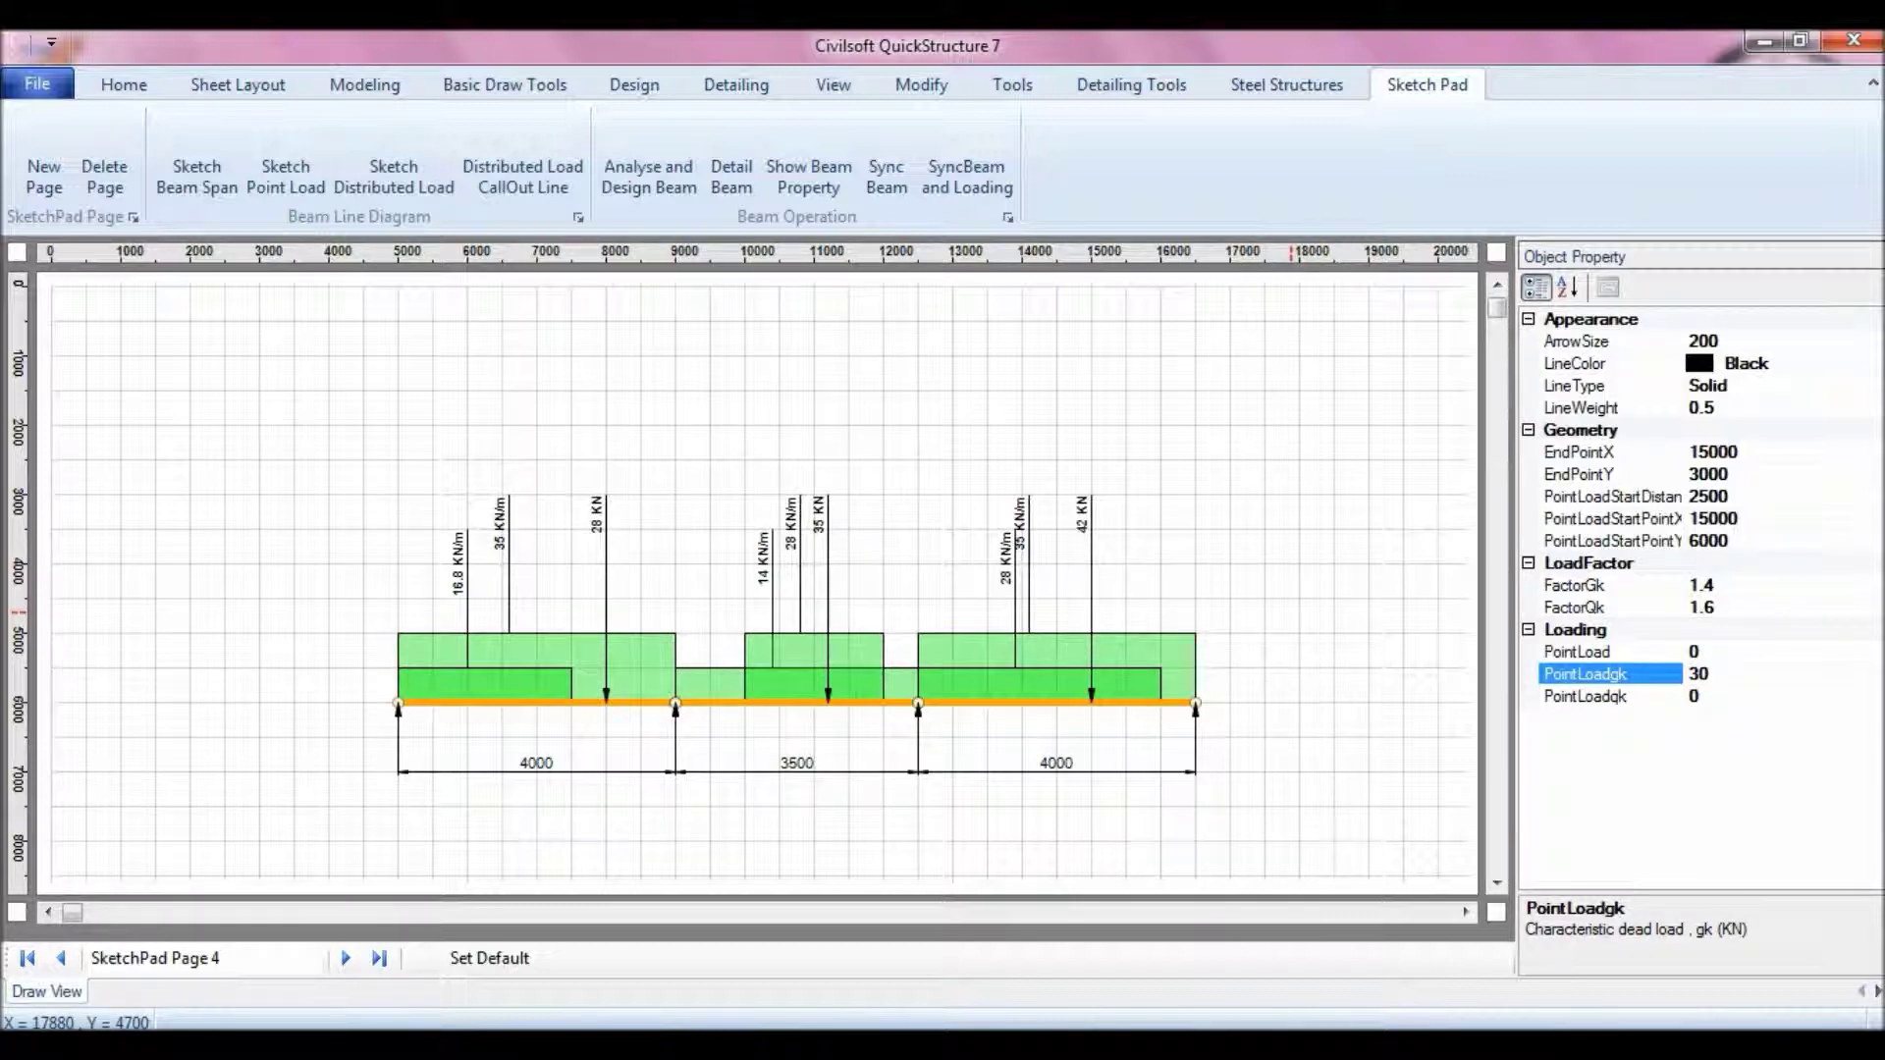
pyautogui.click(1139, 491)
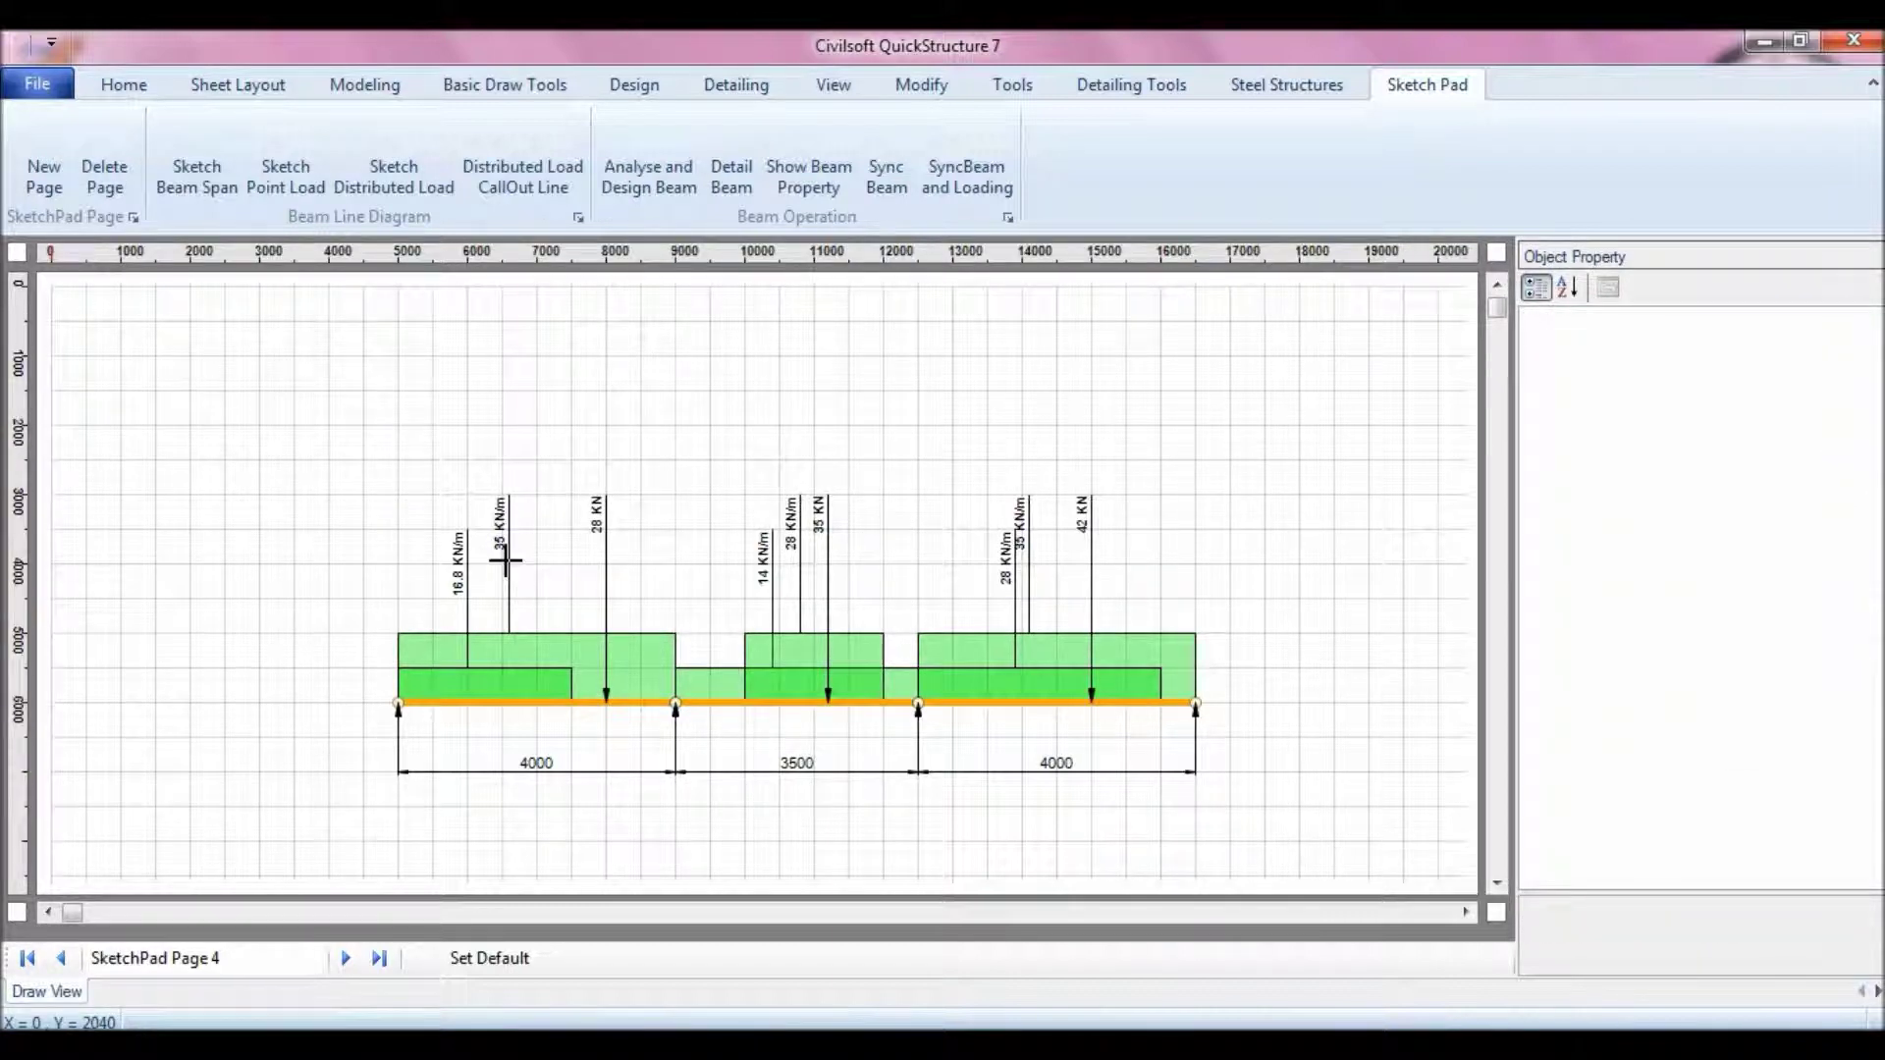
# Step: Analyse and design the three-span beam, and review the moment distribution tables for its loading cases
pyautogui.click(650, 176)
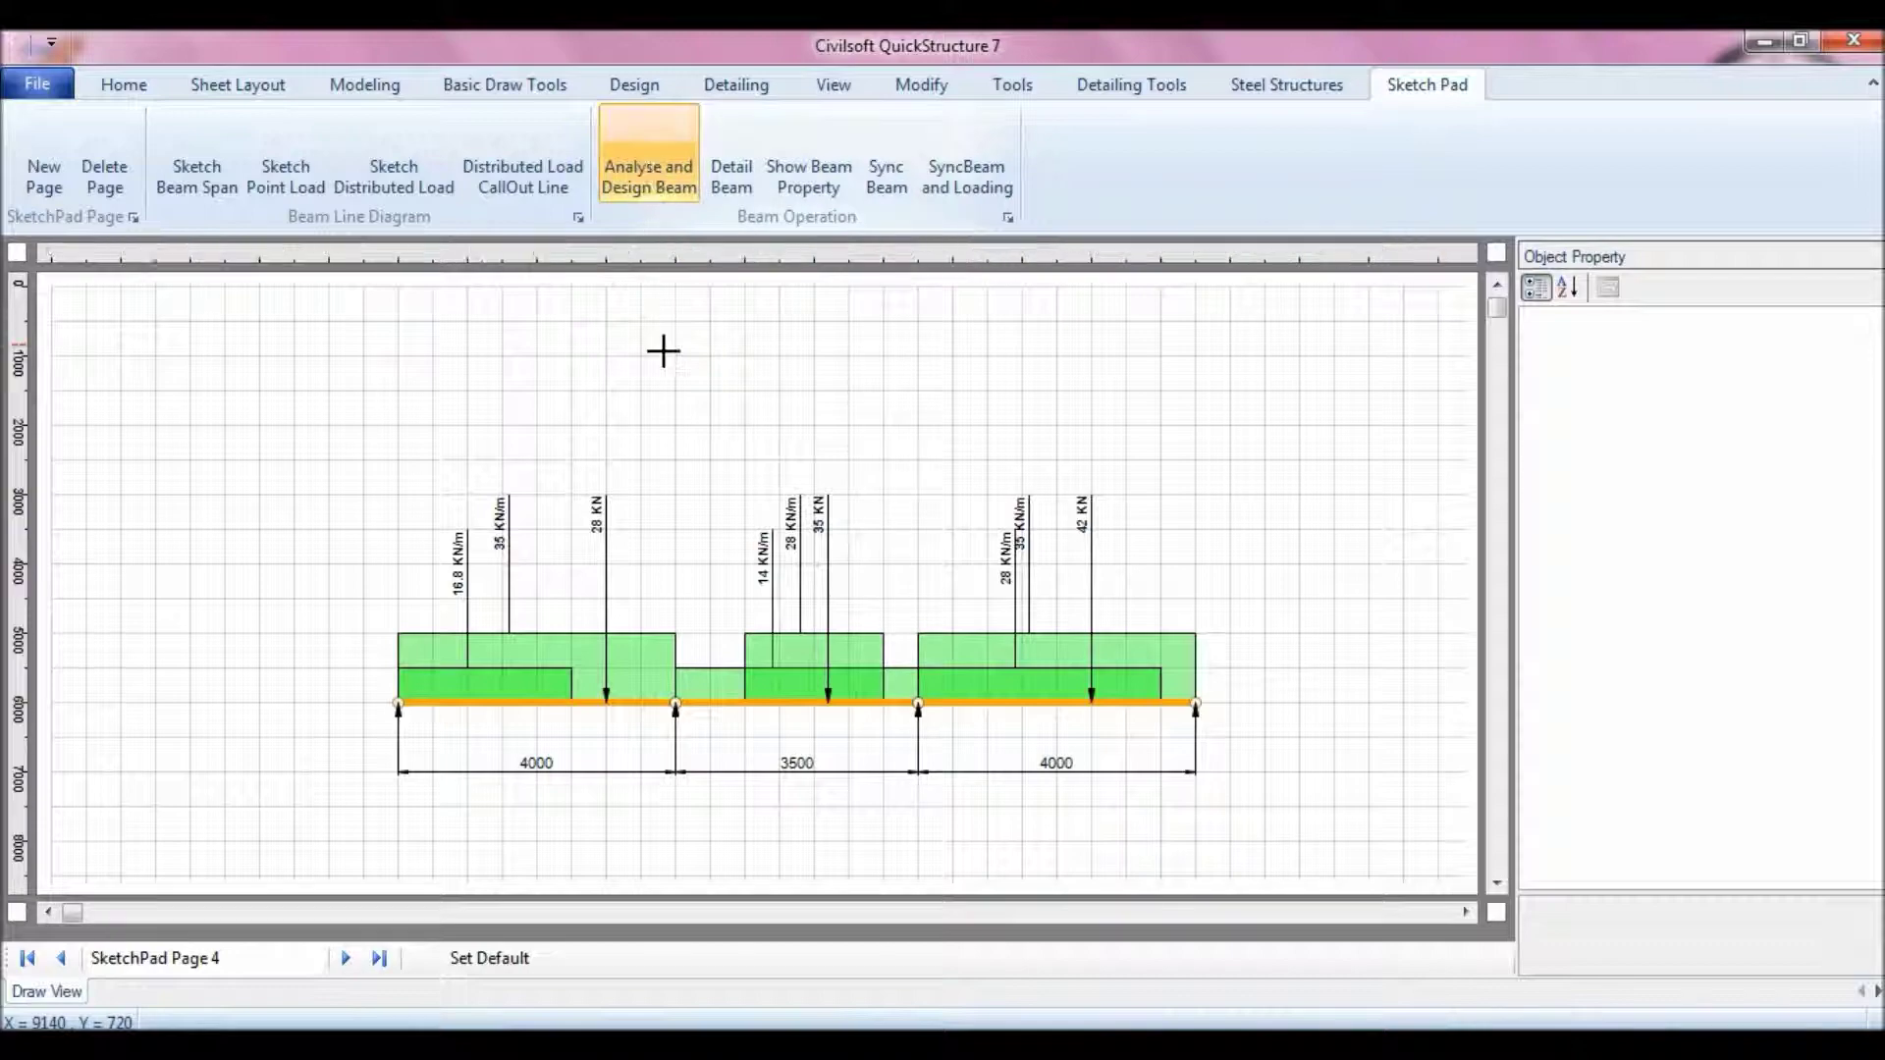
pyautogui.click(1497, 883)
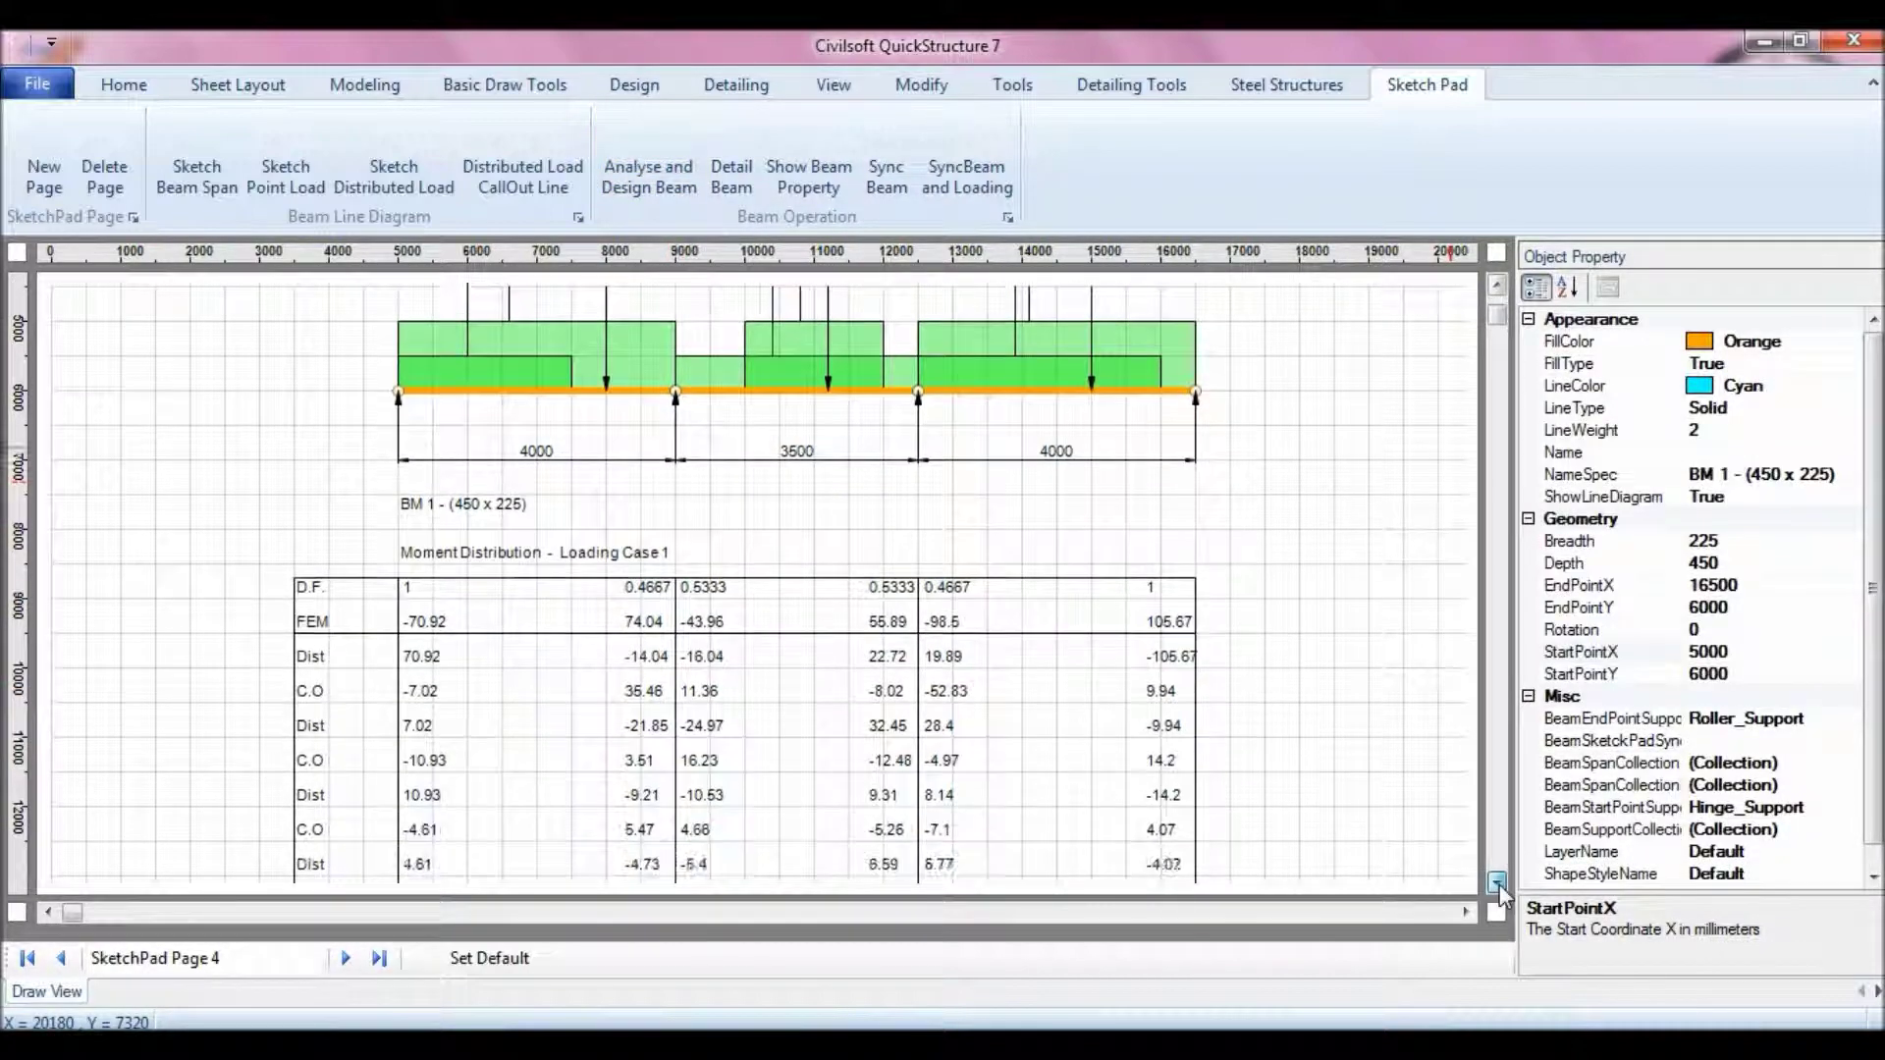
pyautogui.click(1498, 884)
pyautogui.click(1498, 883)
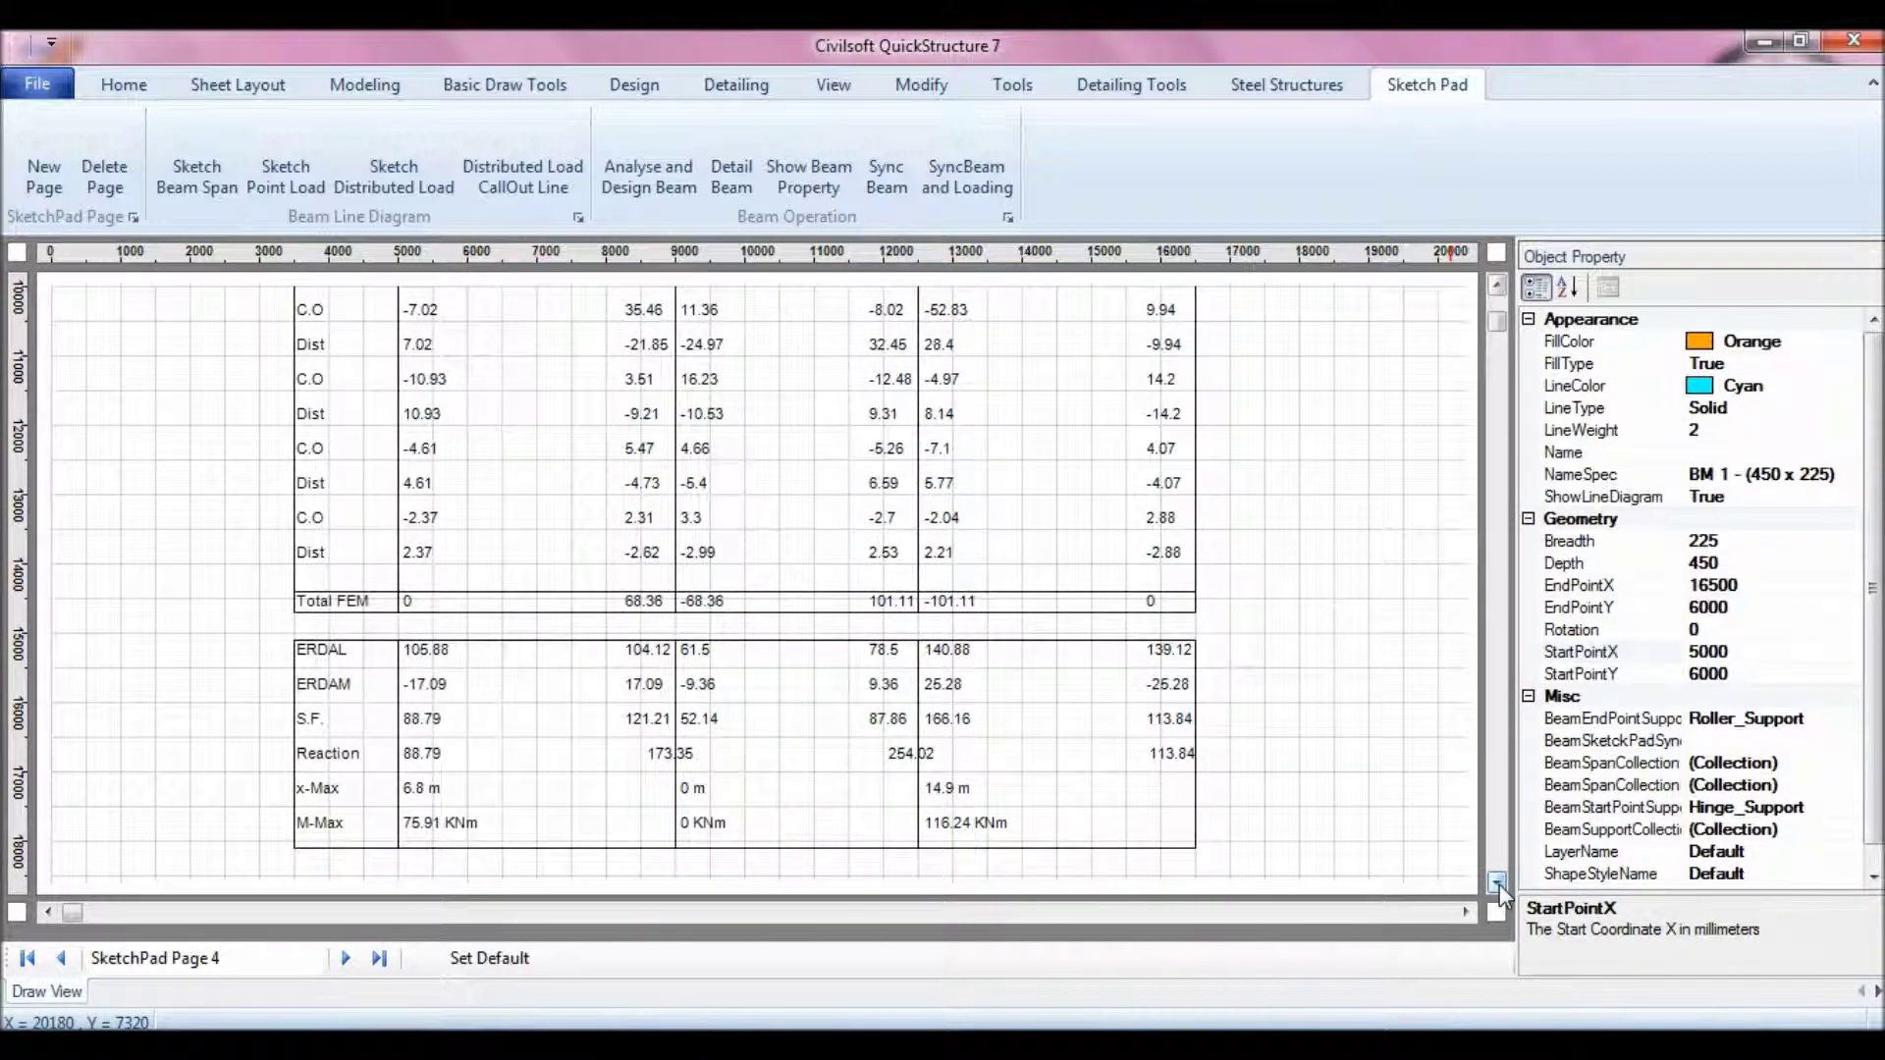
pyautogui.click(1497, 884)
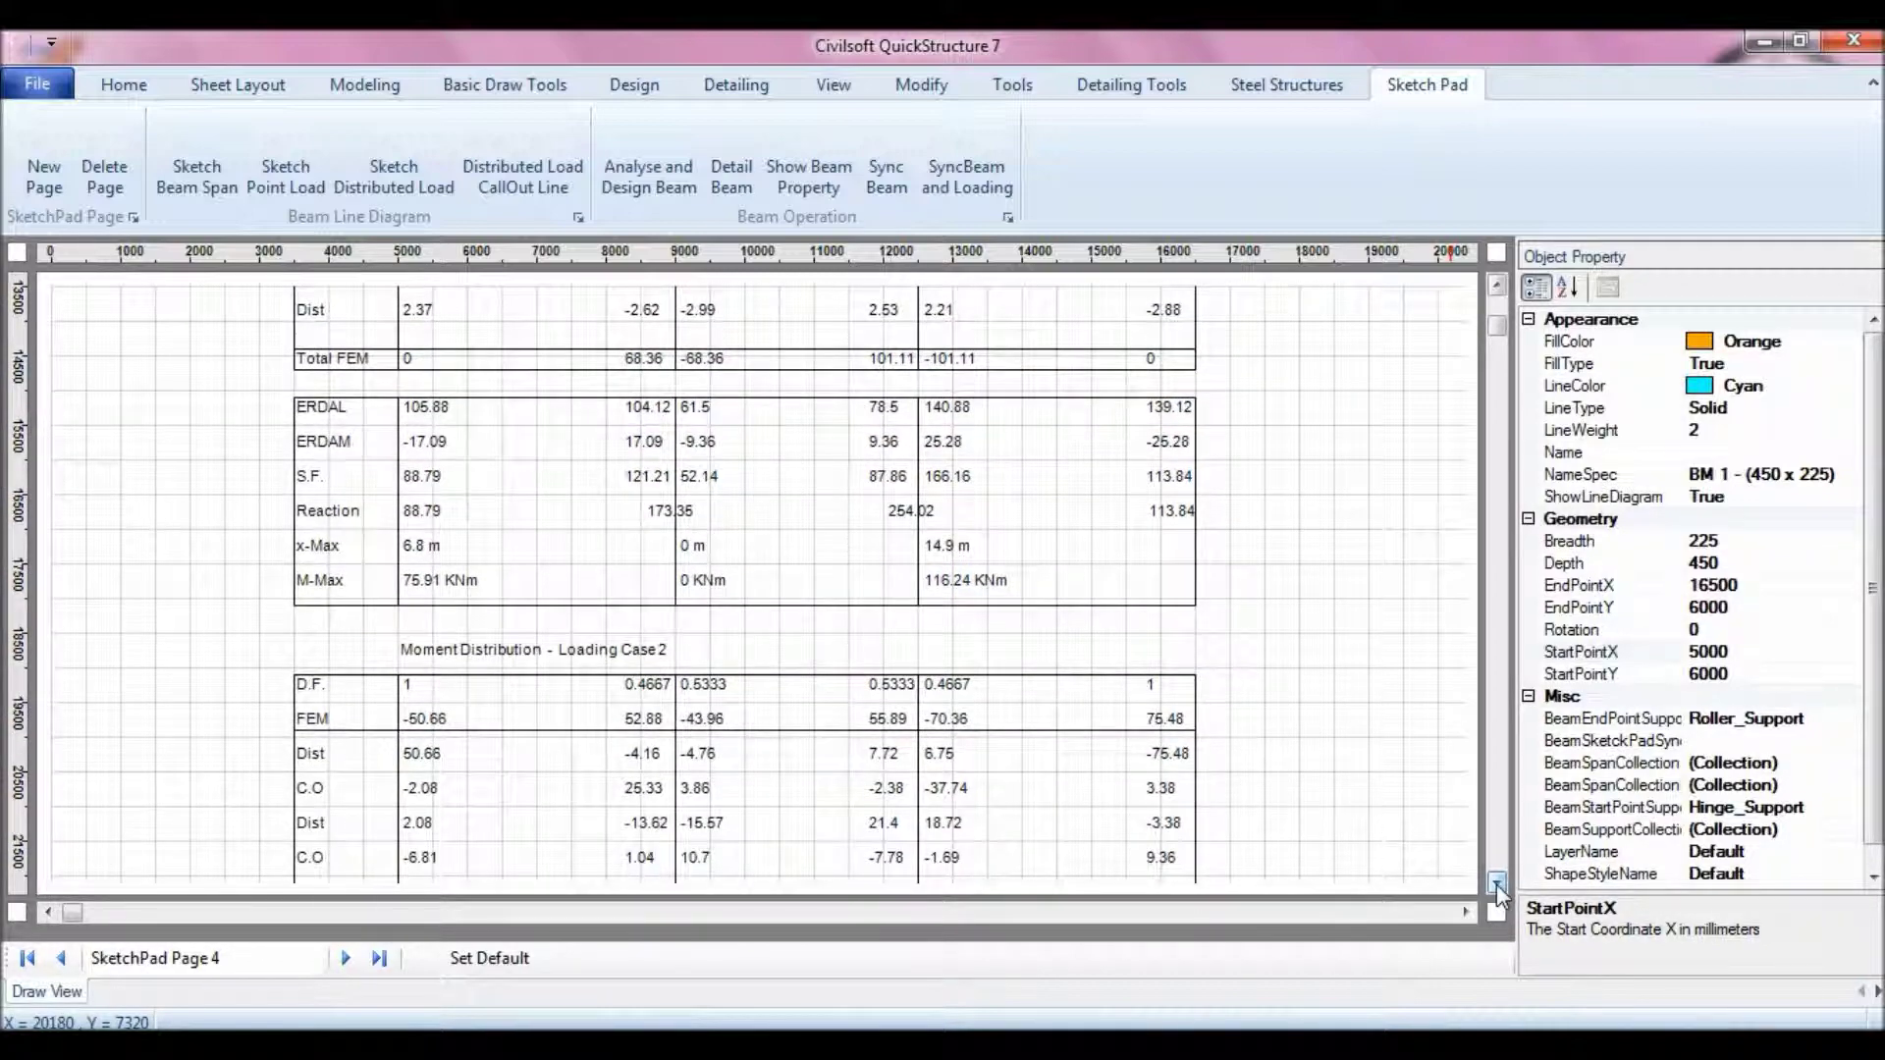
pyautogui.click(1497, 884)
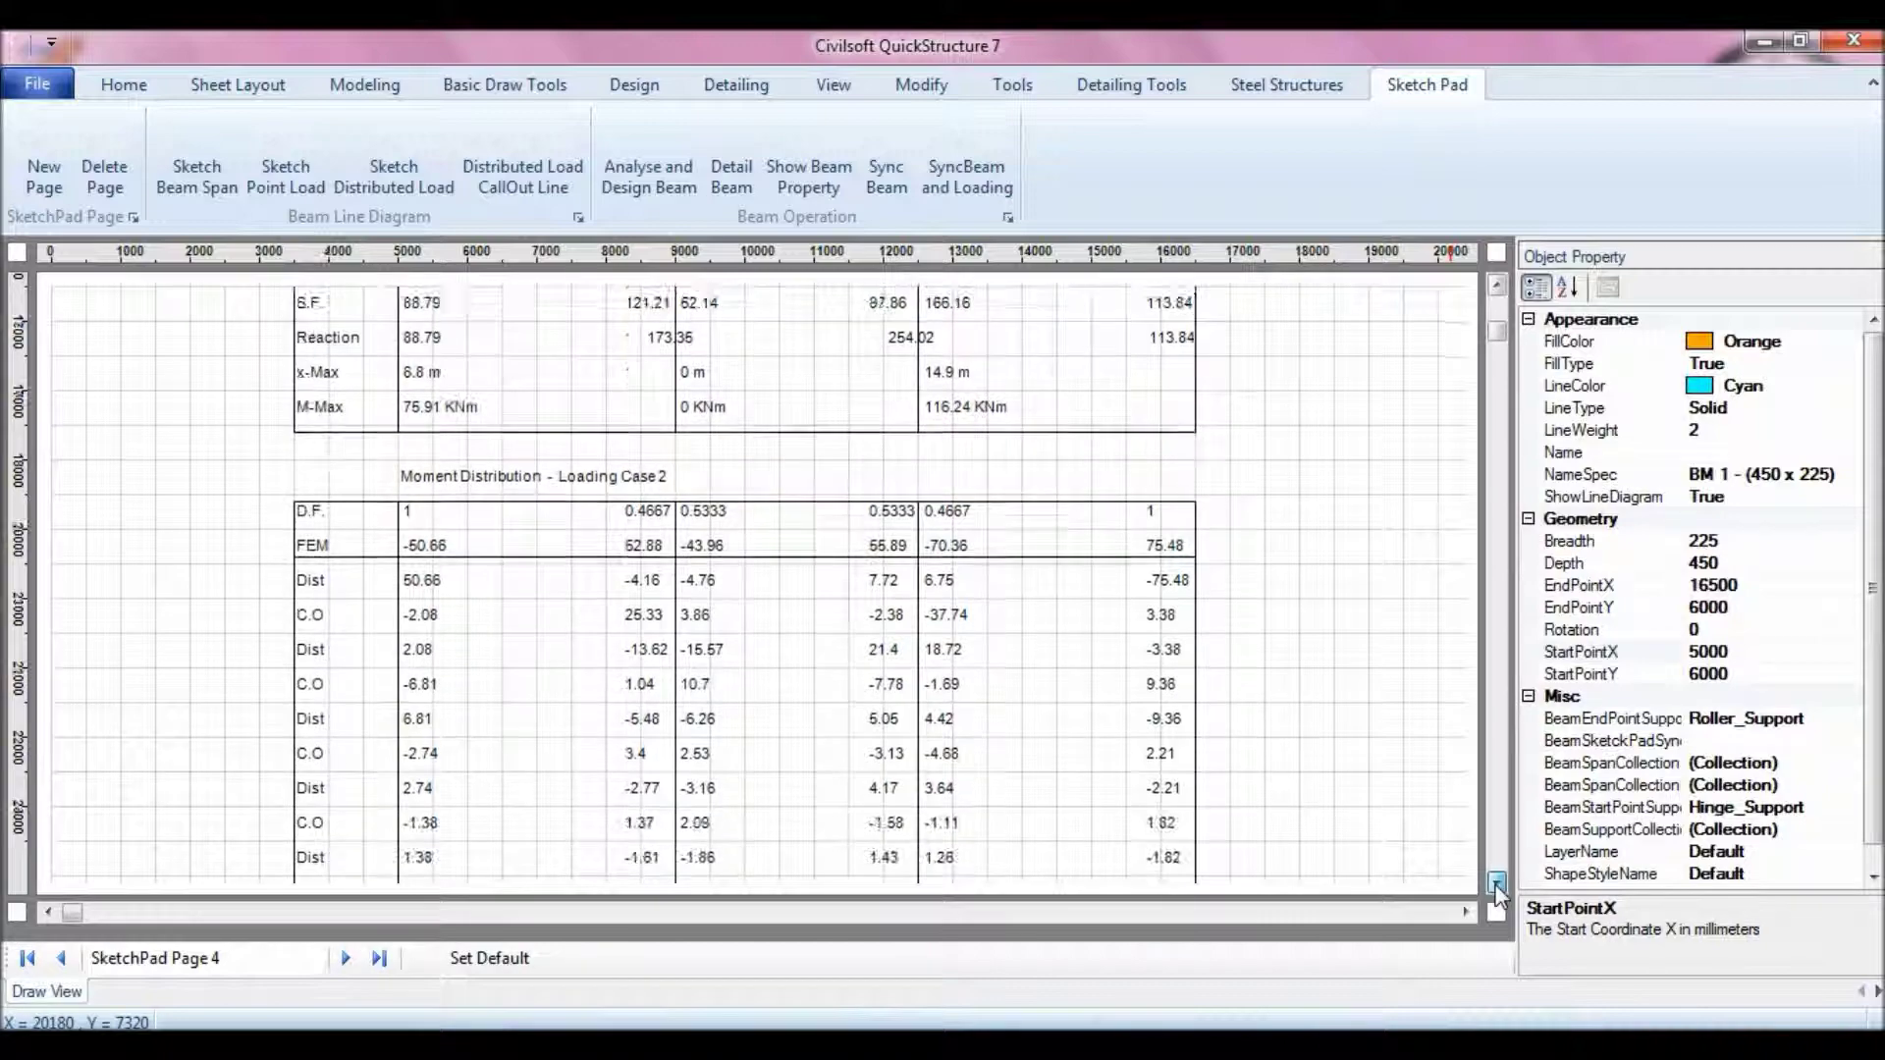
pyautogui.click(1497, 884)
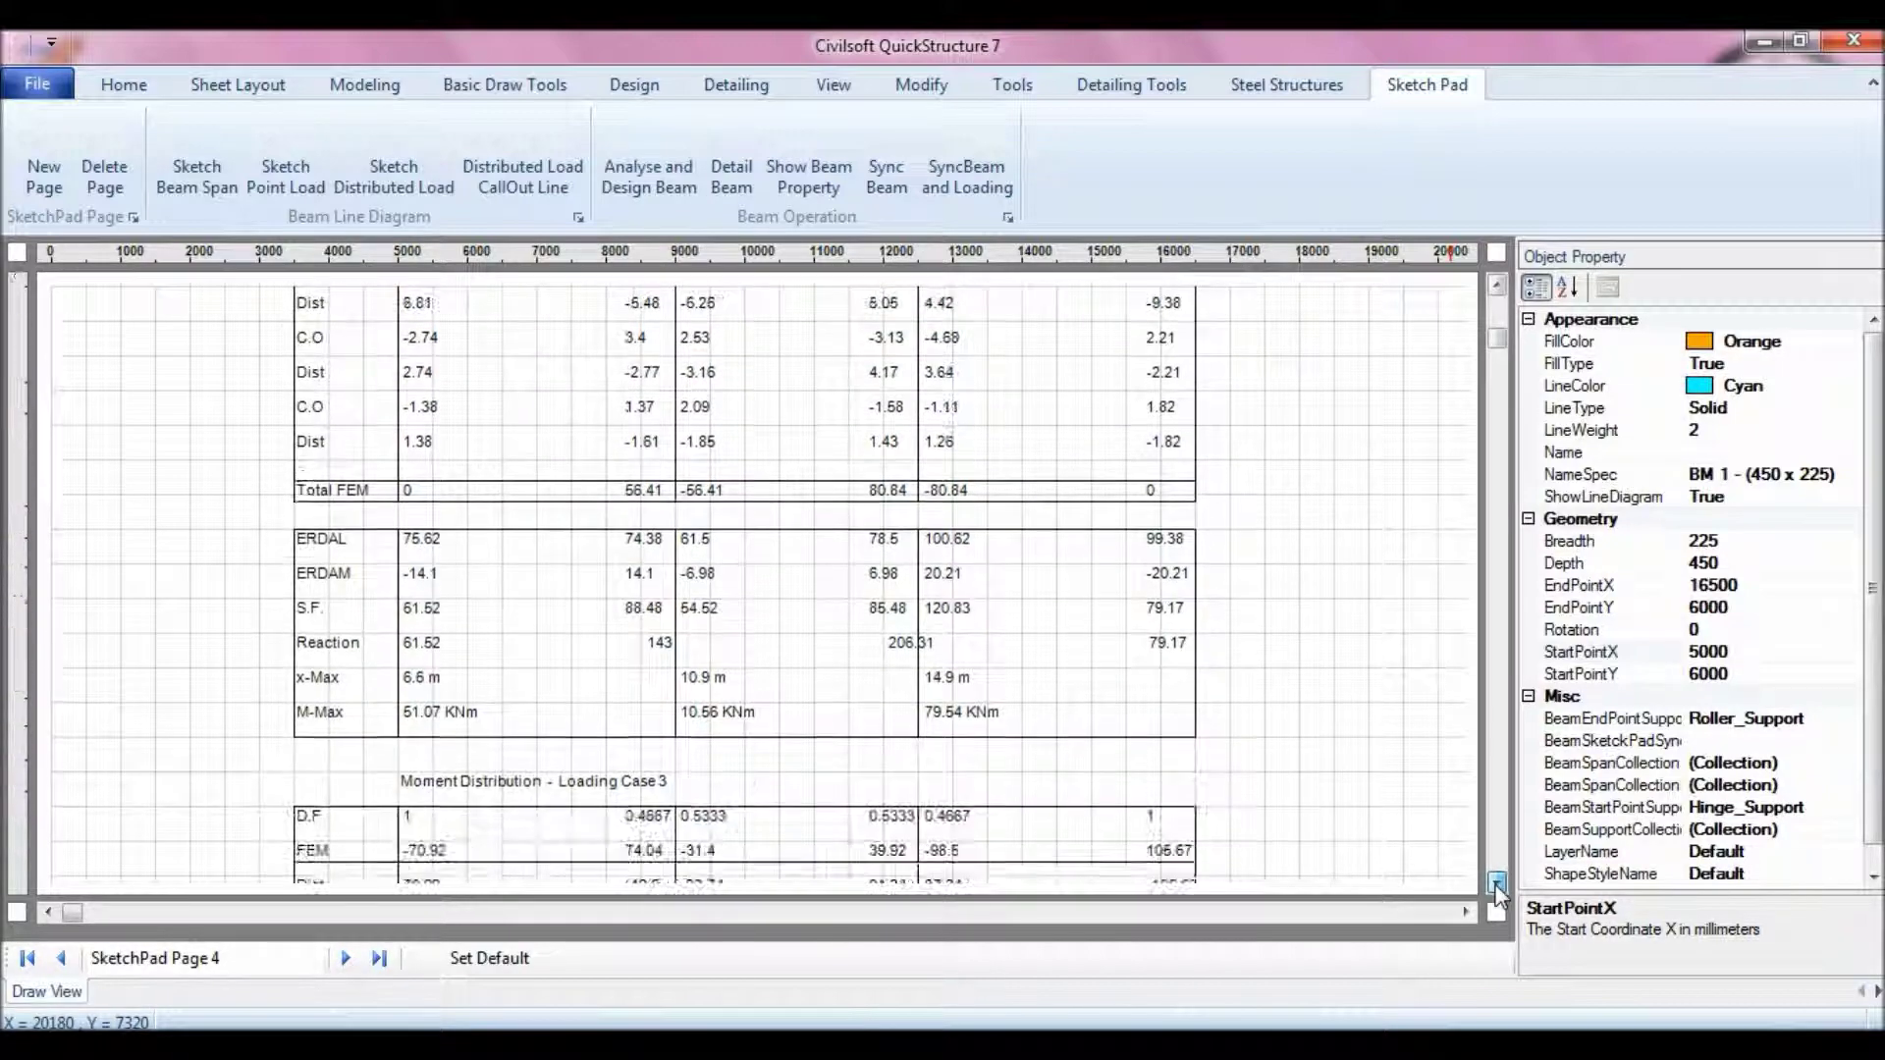
pyautogui.click(1497, 883)
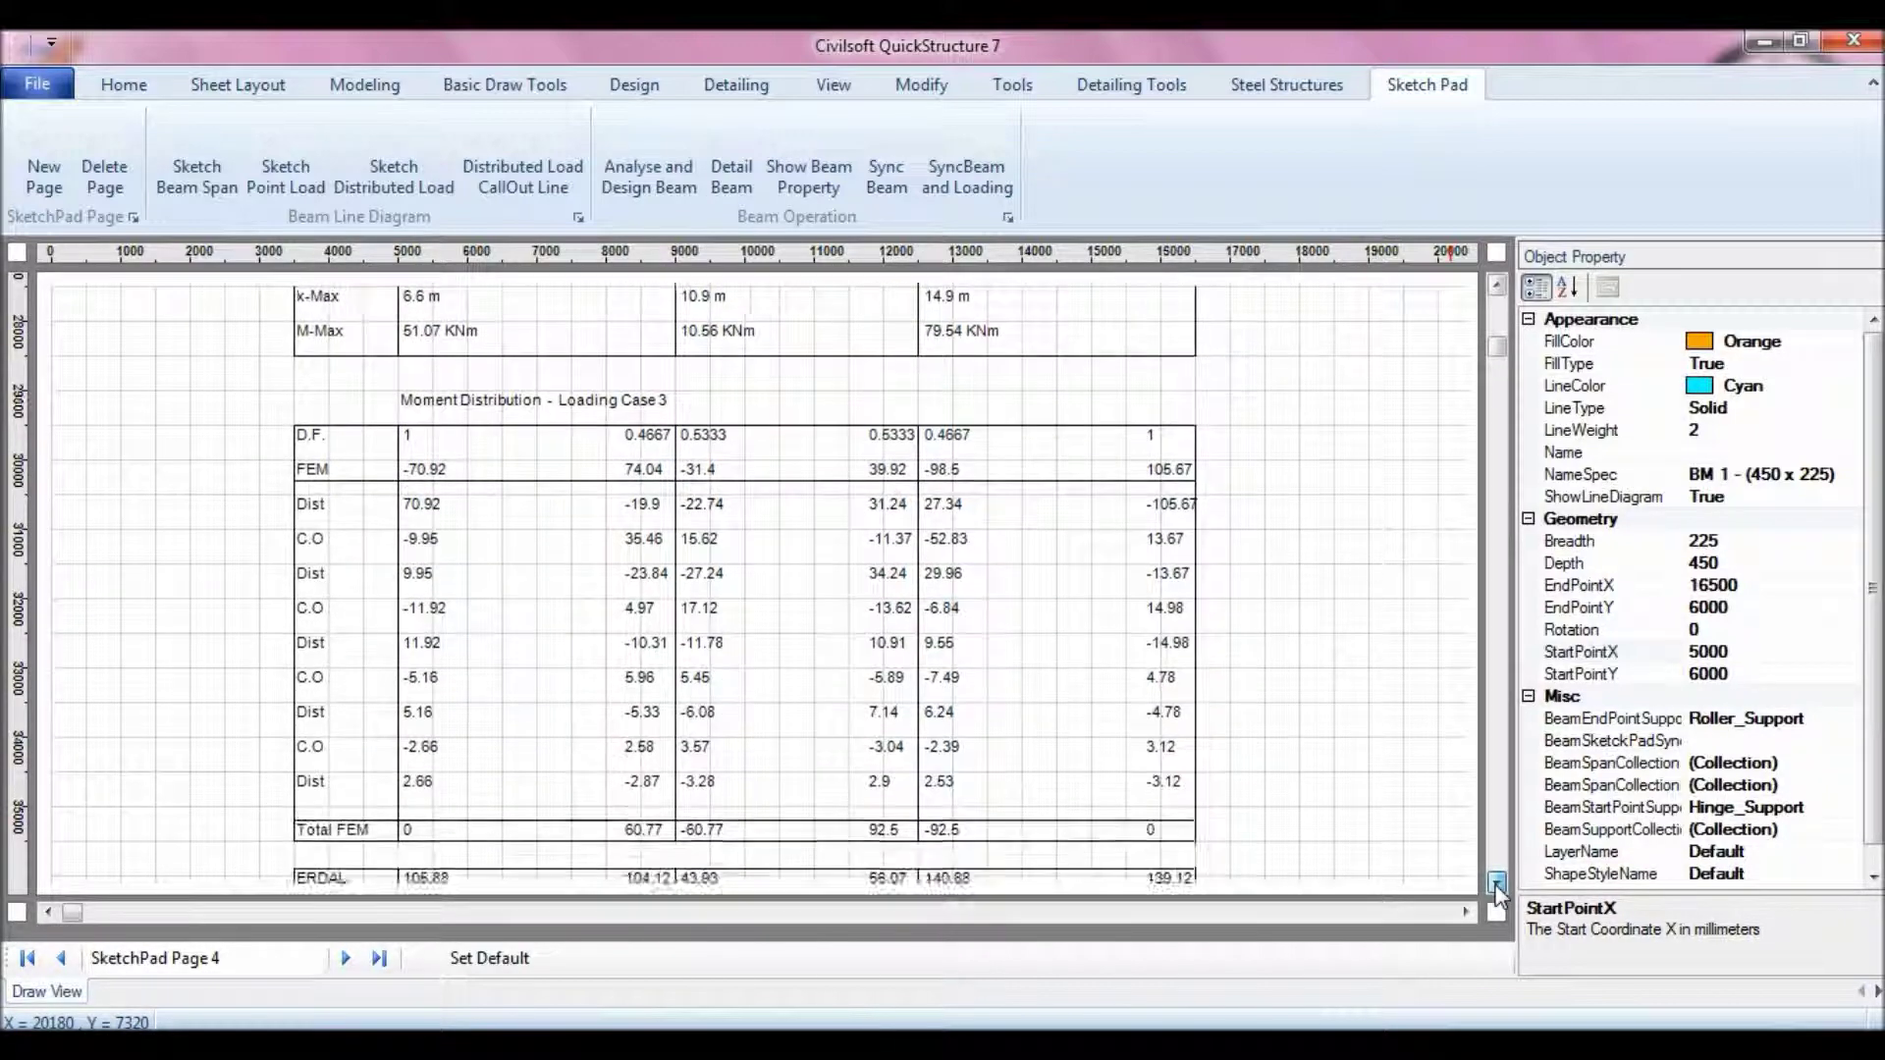
pyautogui.click(1498, 883)
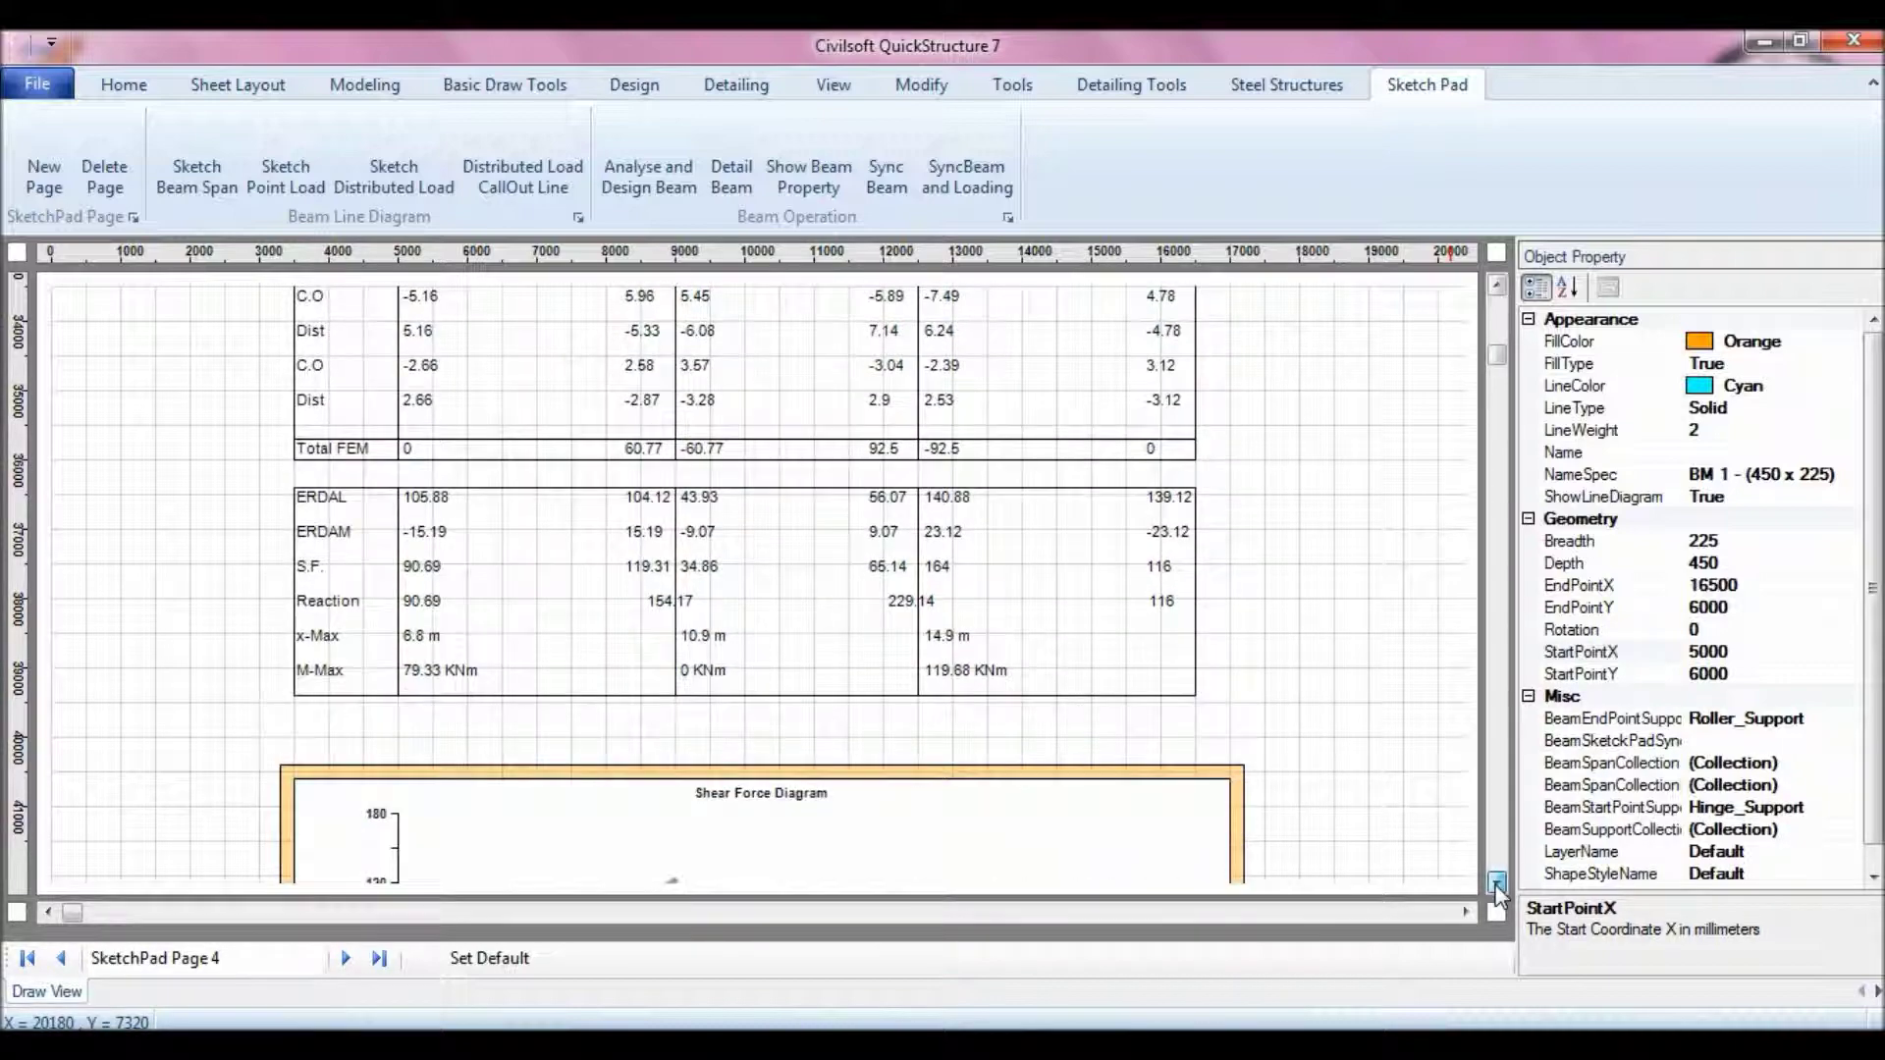
# Step: Examine the shear force and bending moment diagrams of the analysed beam
pyautogui.click(1497, 883)
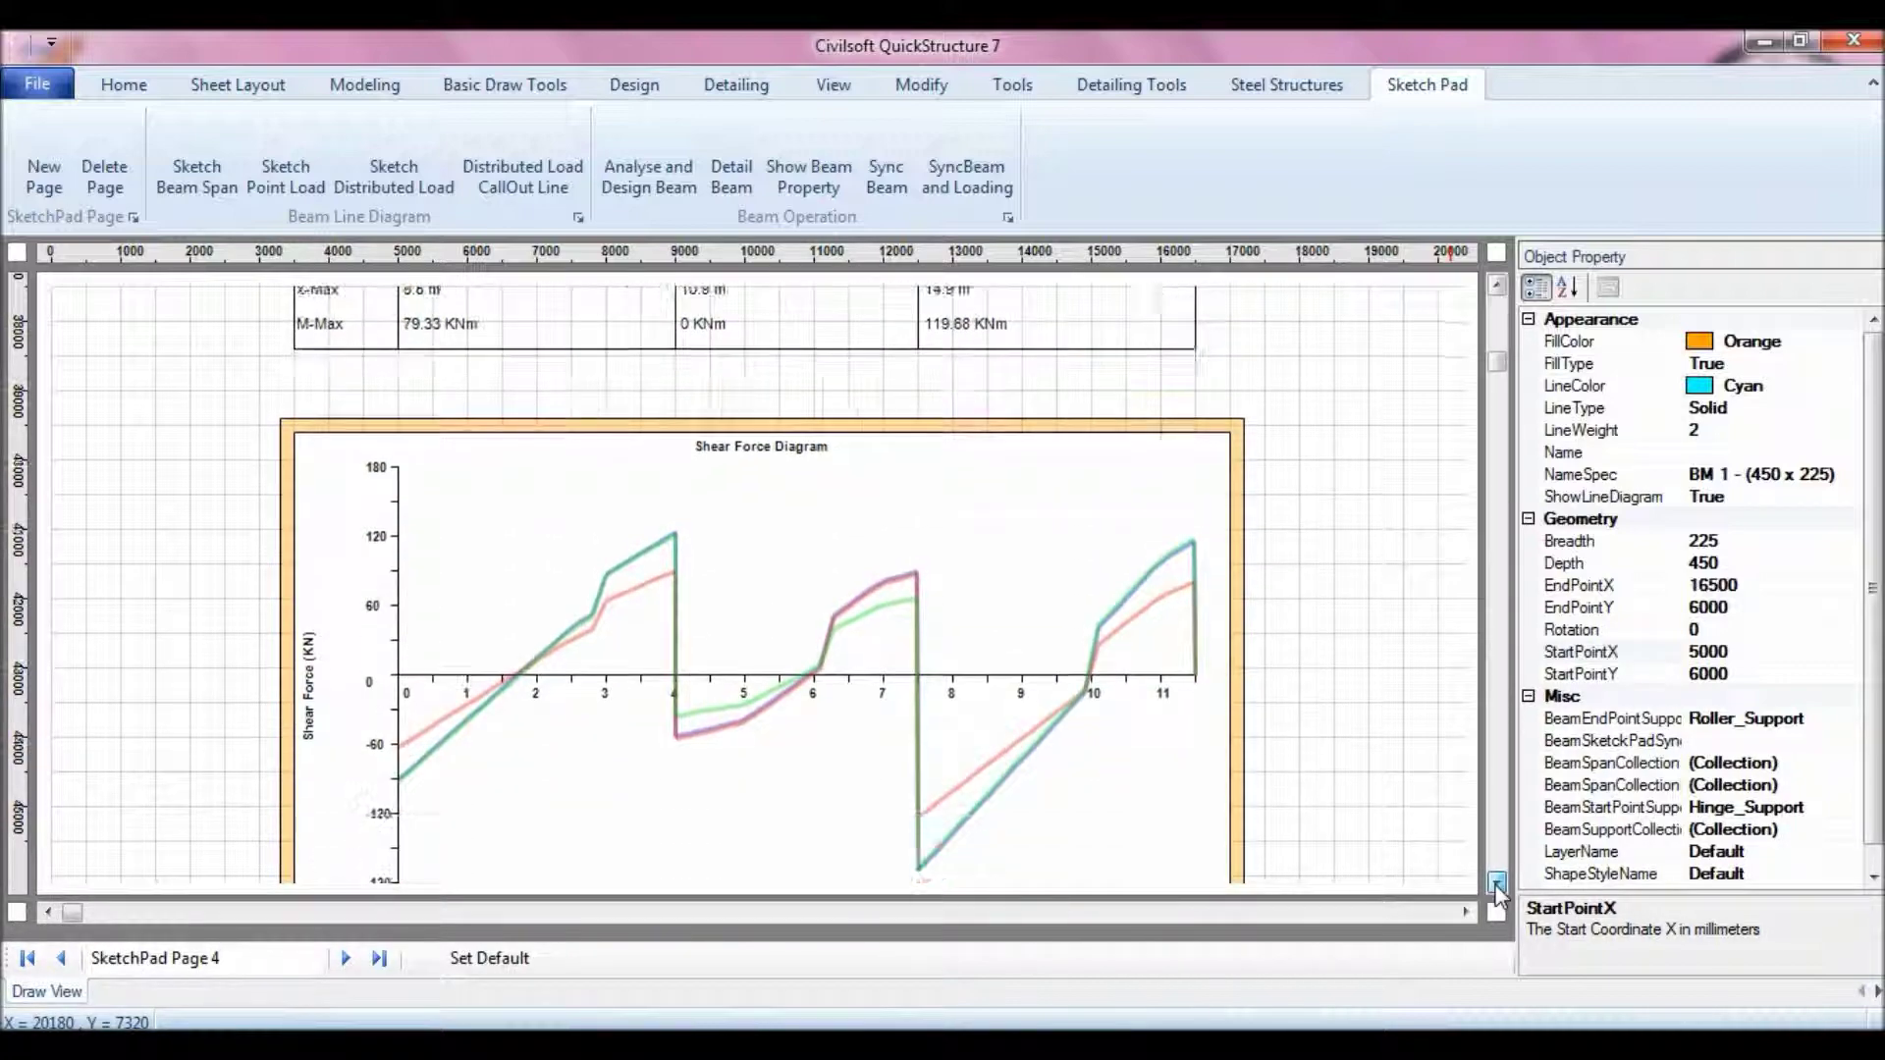
pyautogui.click(1497, 883)
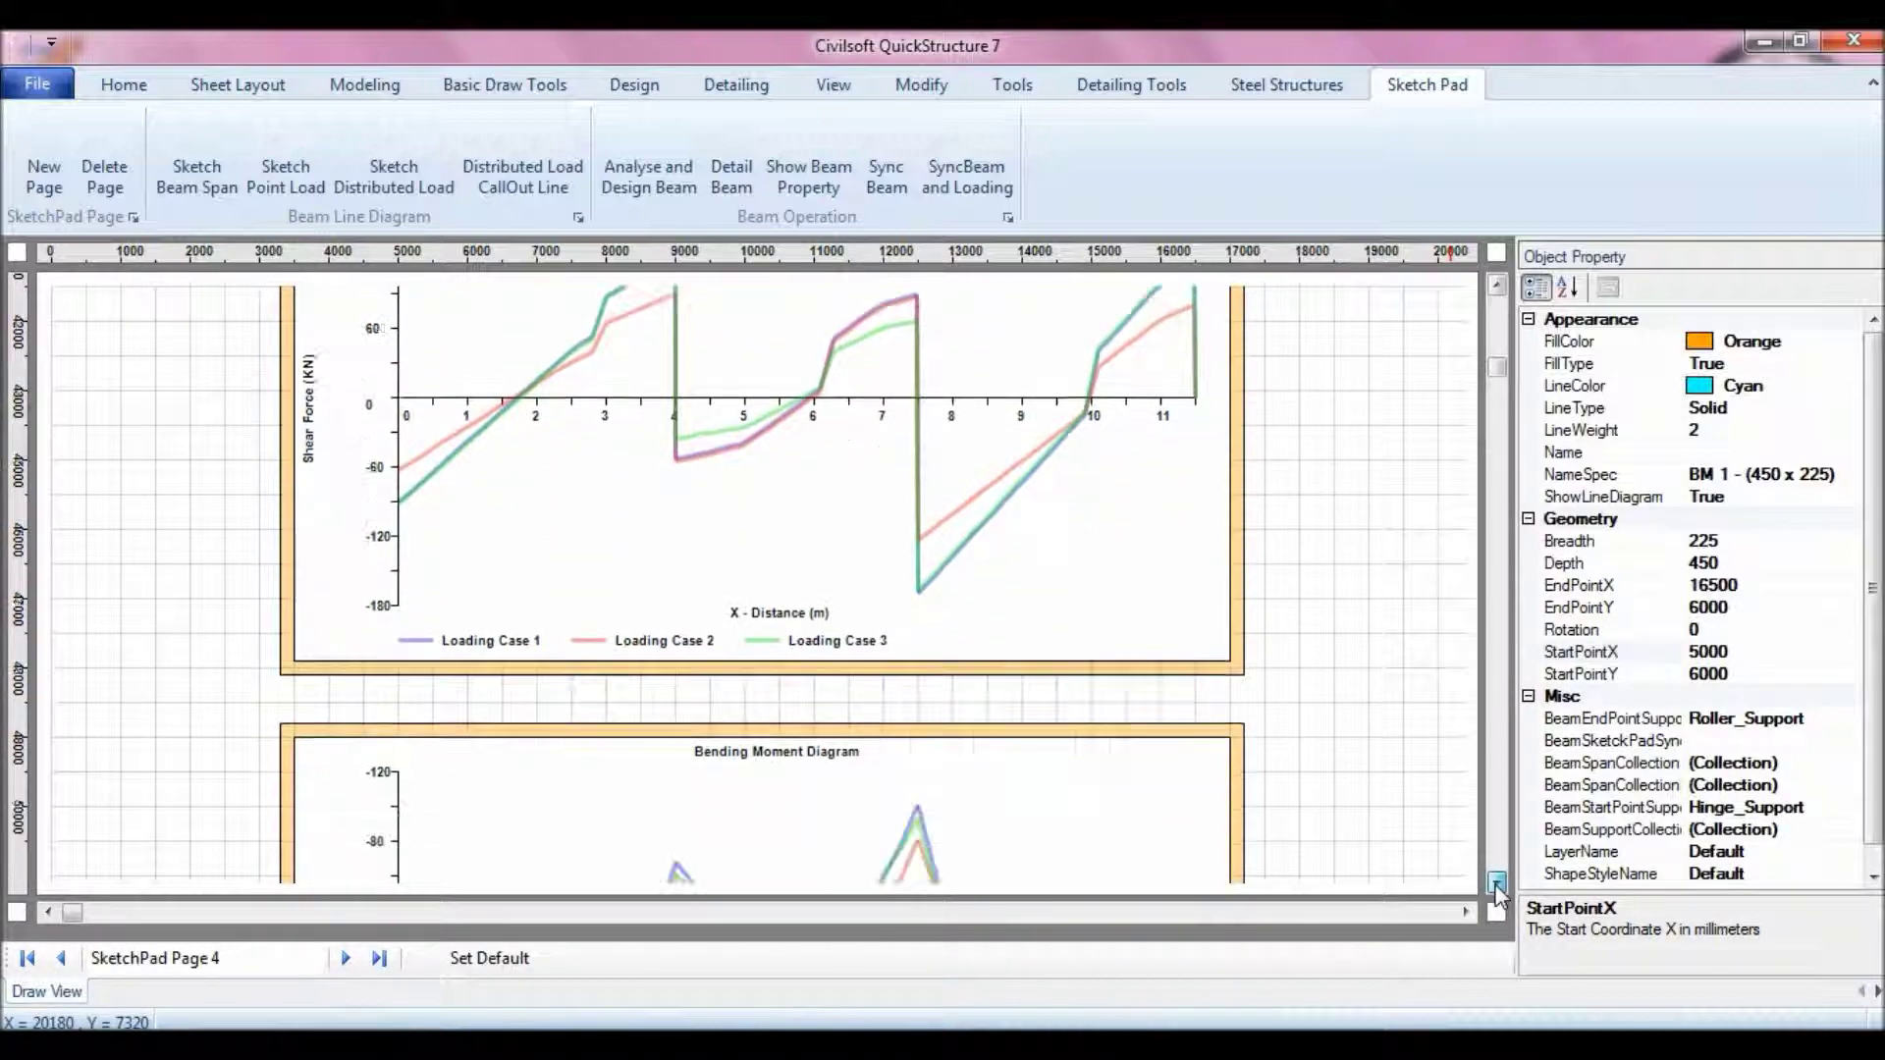
pyautogui.click(1497, 884)
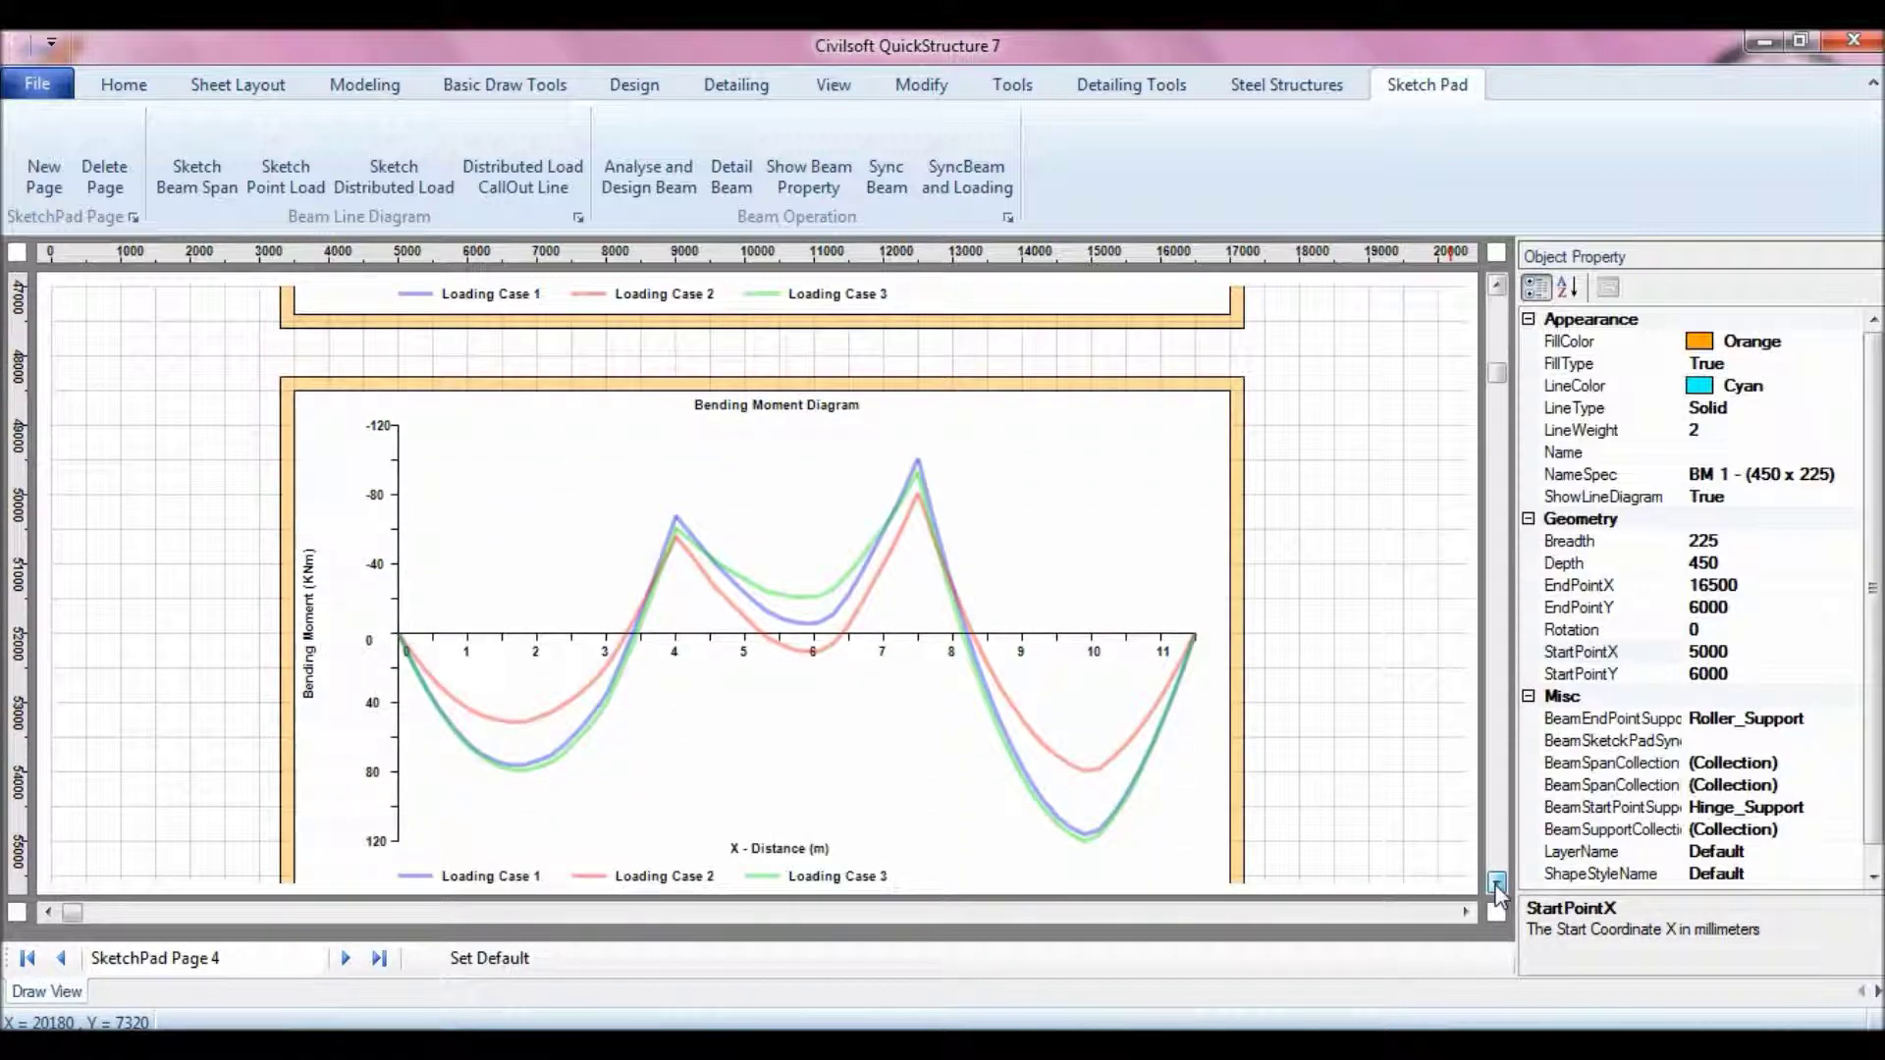
pyautogui.click(1497, 884)
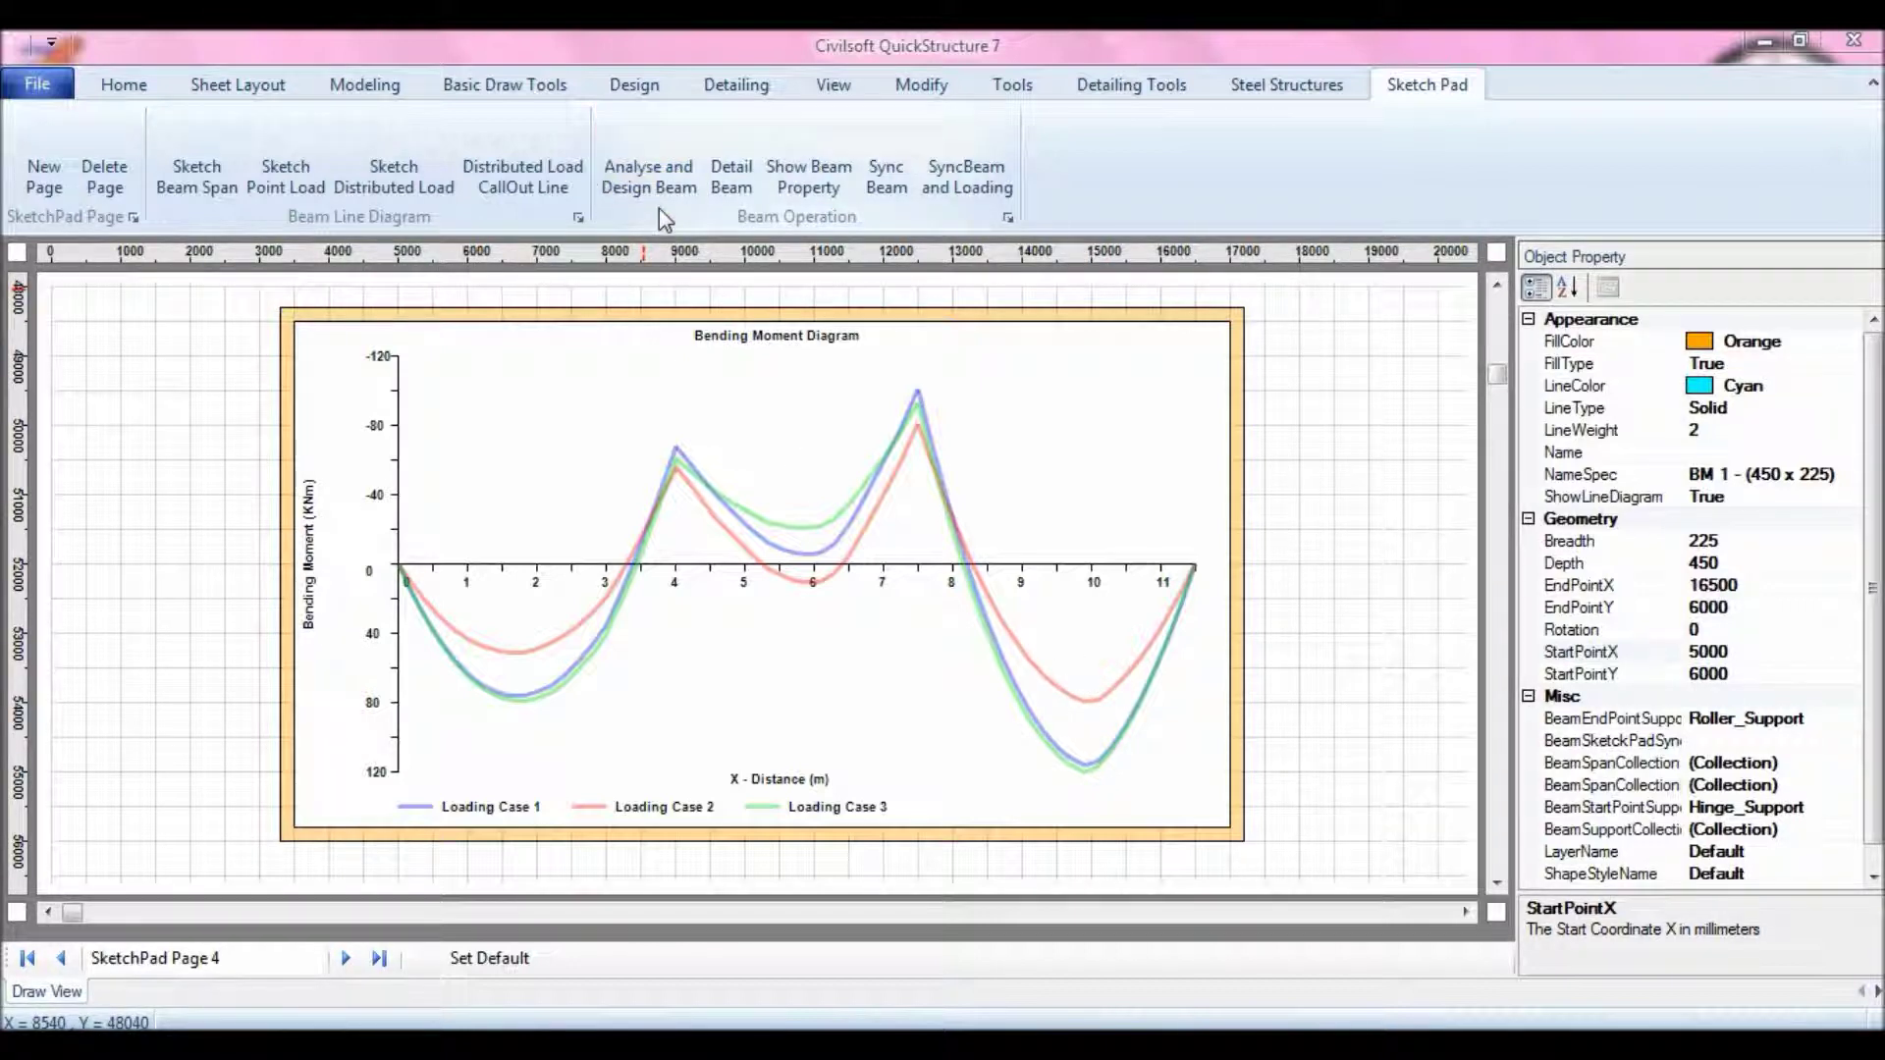
# Step: Sketch a 1500 mm cantilever span extending outward from the first span's start support, and set its start support type to None
pyautogui.moveTo(1497, 375); pyautogui.dragTo(1498, 280)
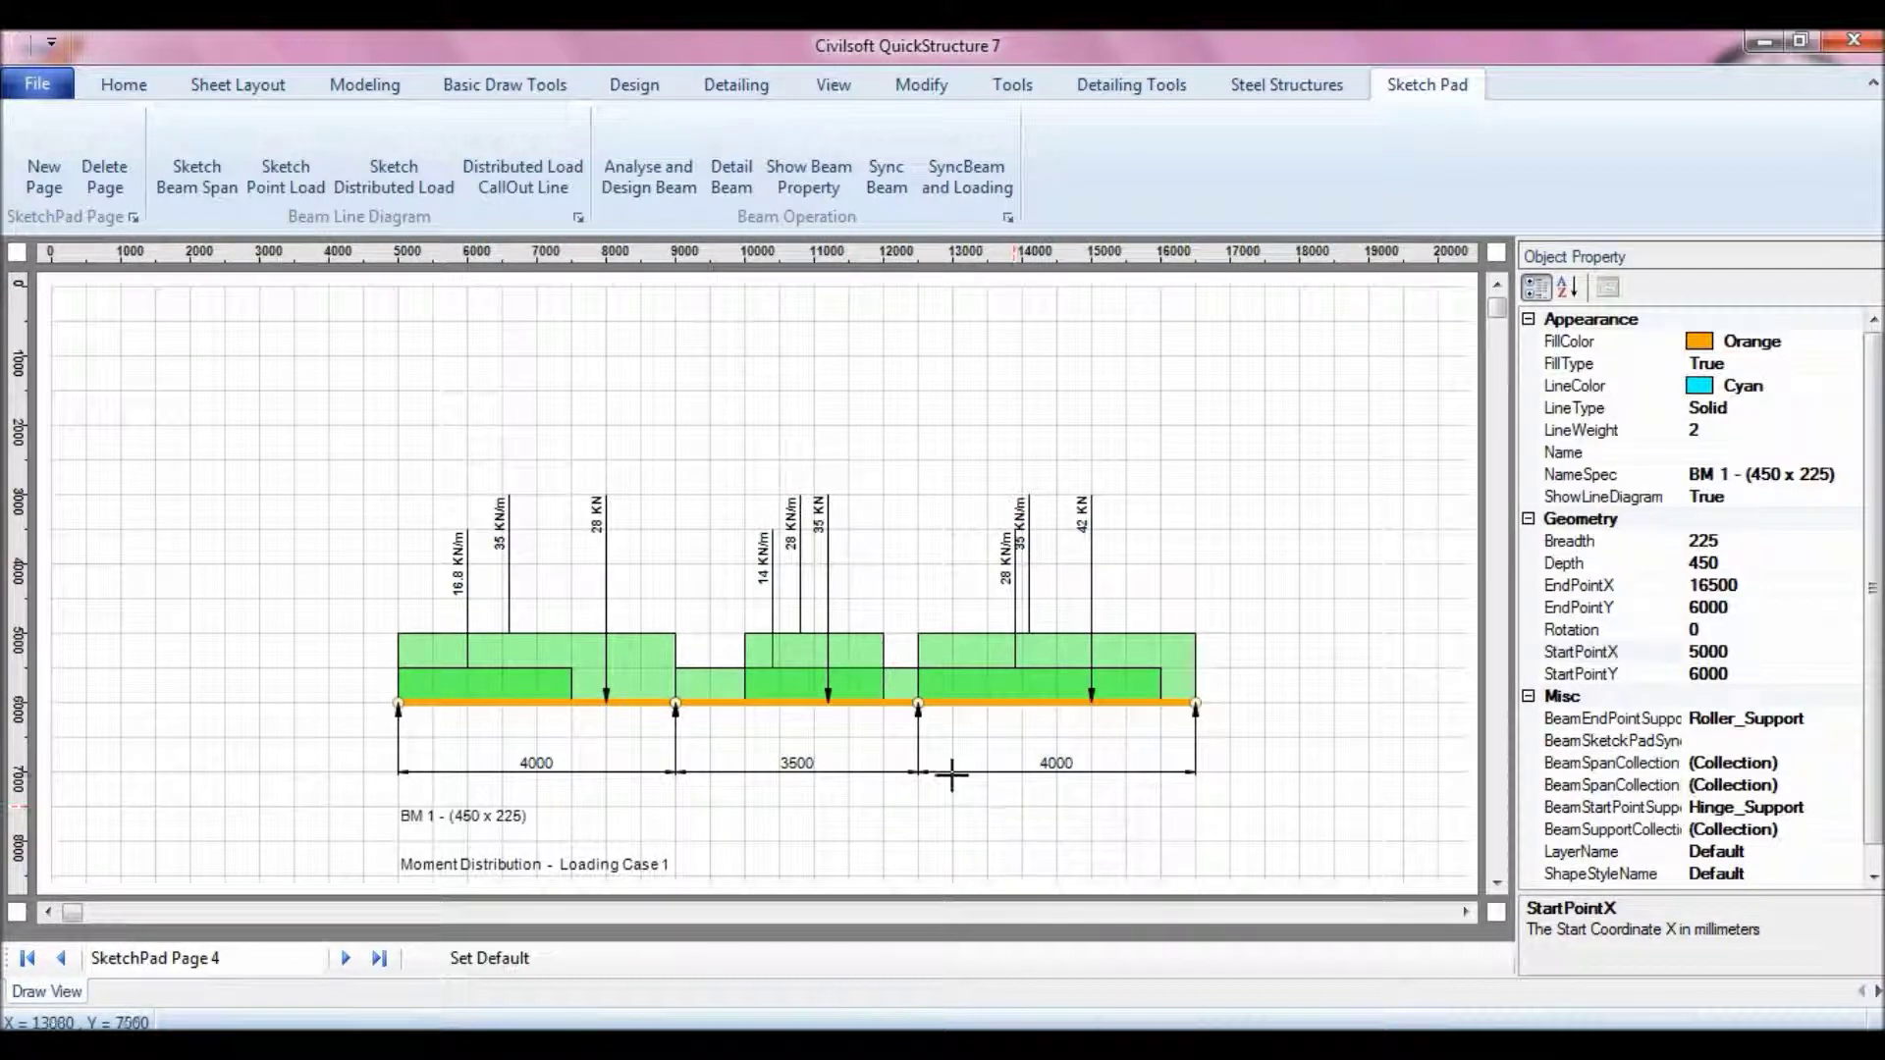
pyautogui.click(197, 177)
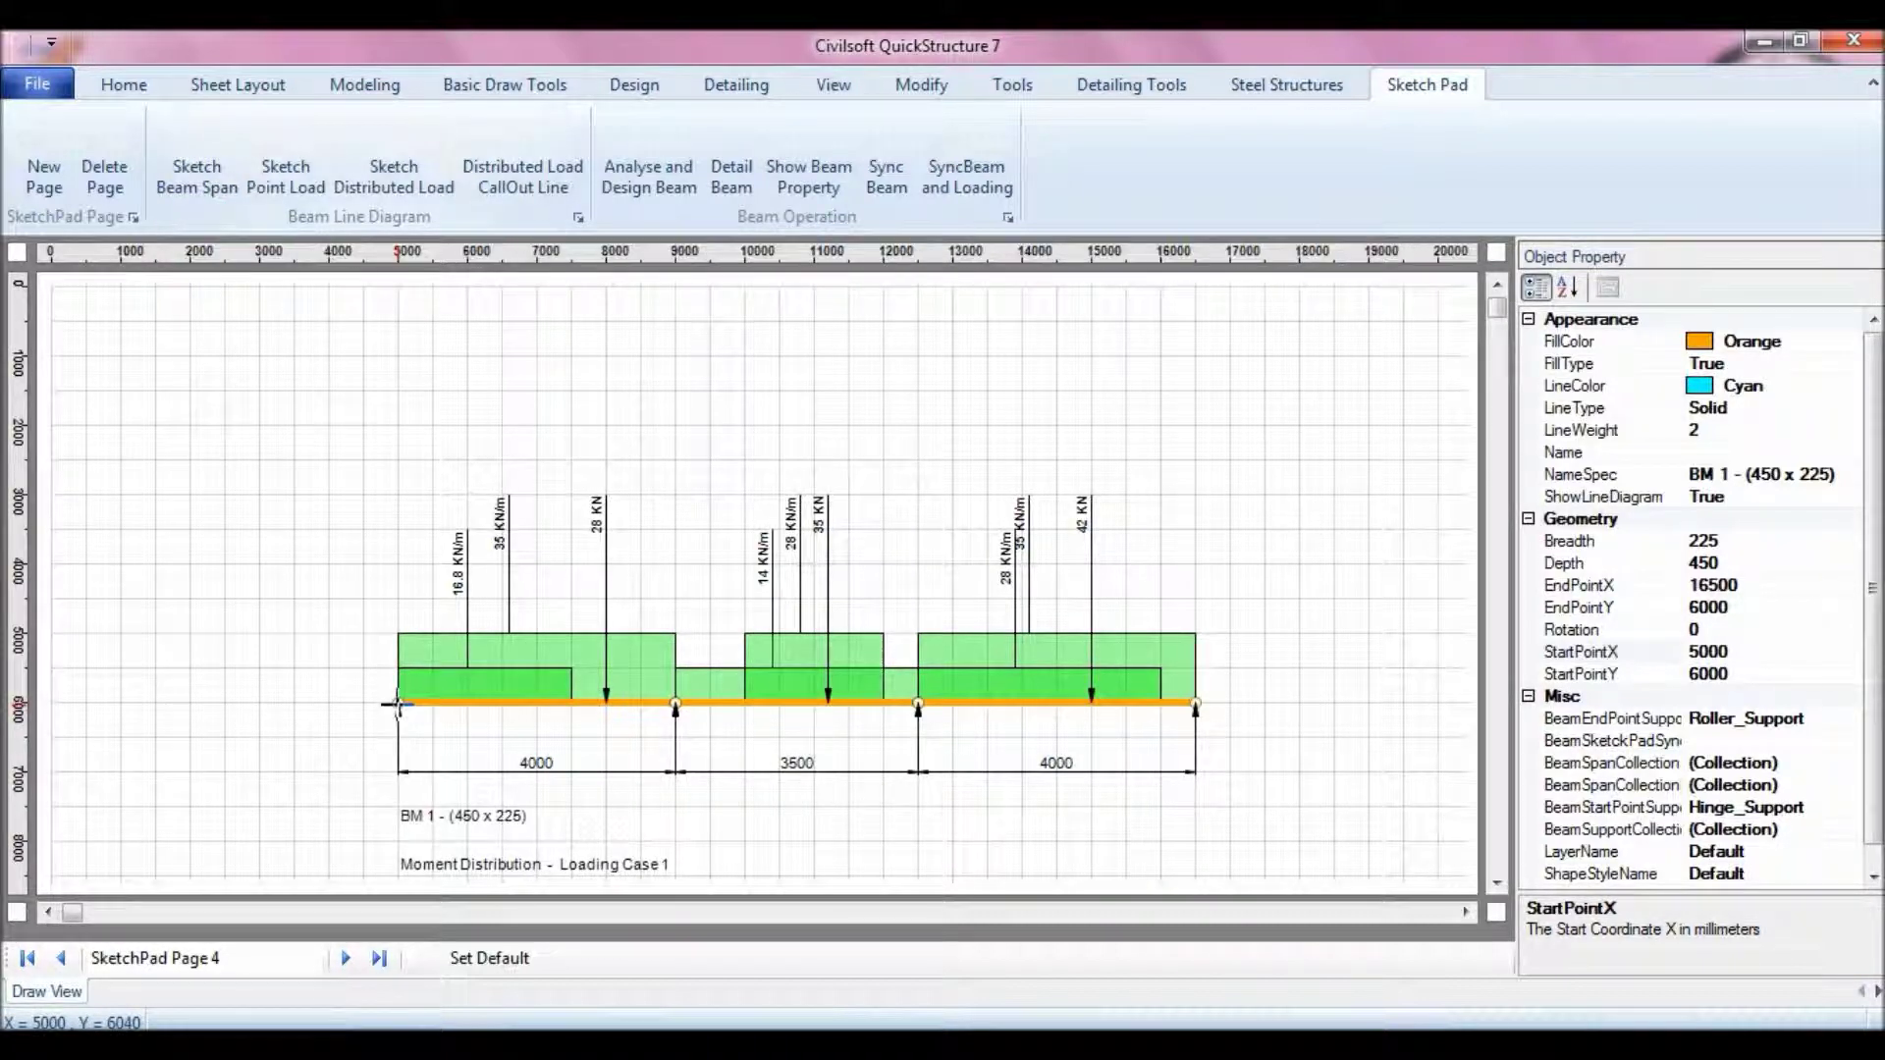
pyautogui.click(295, 705)
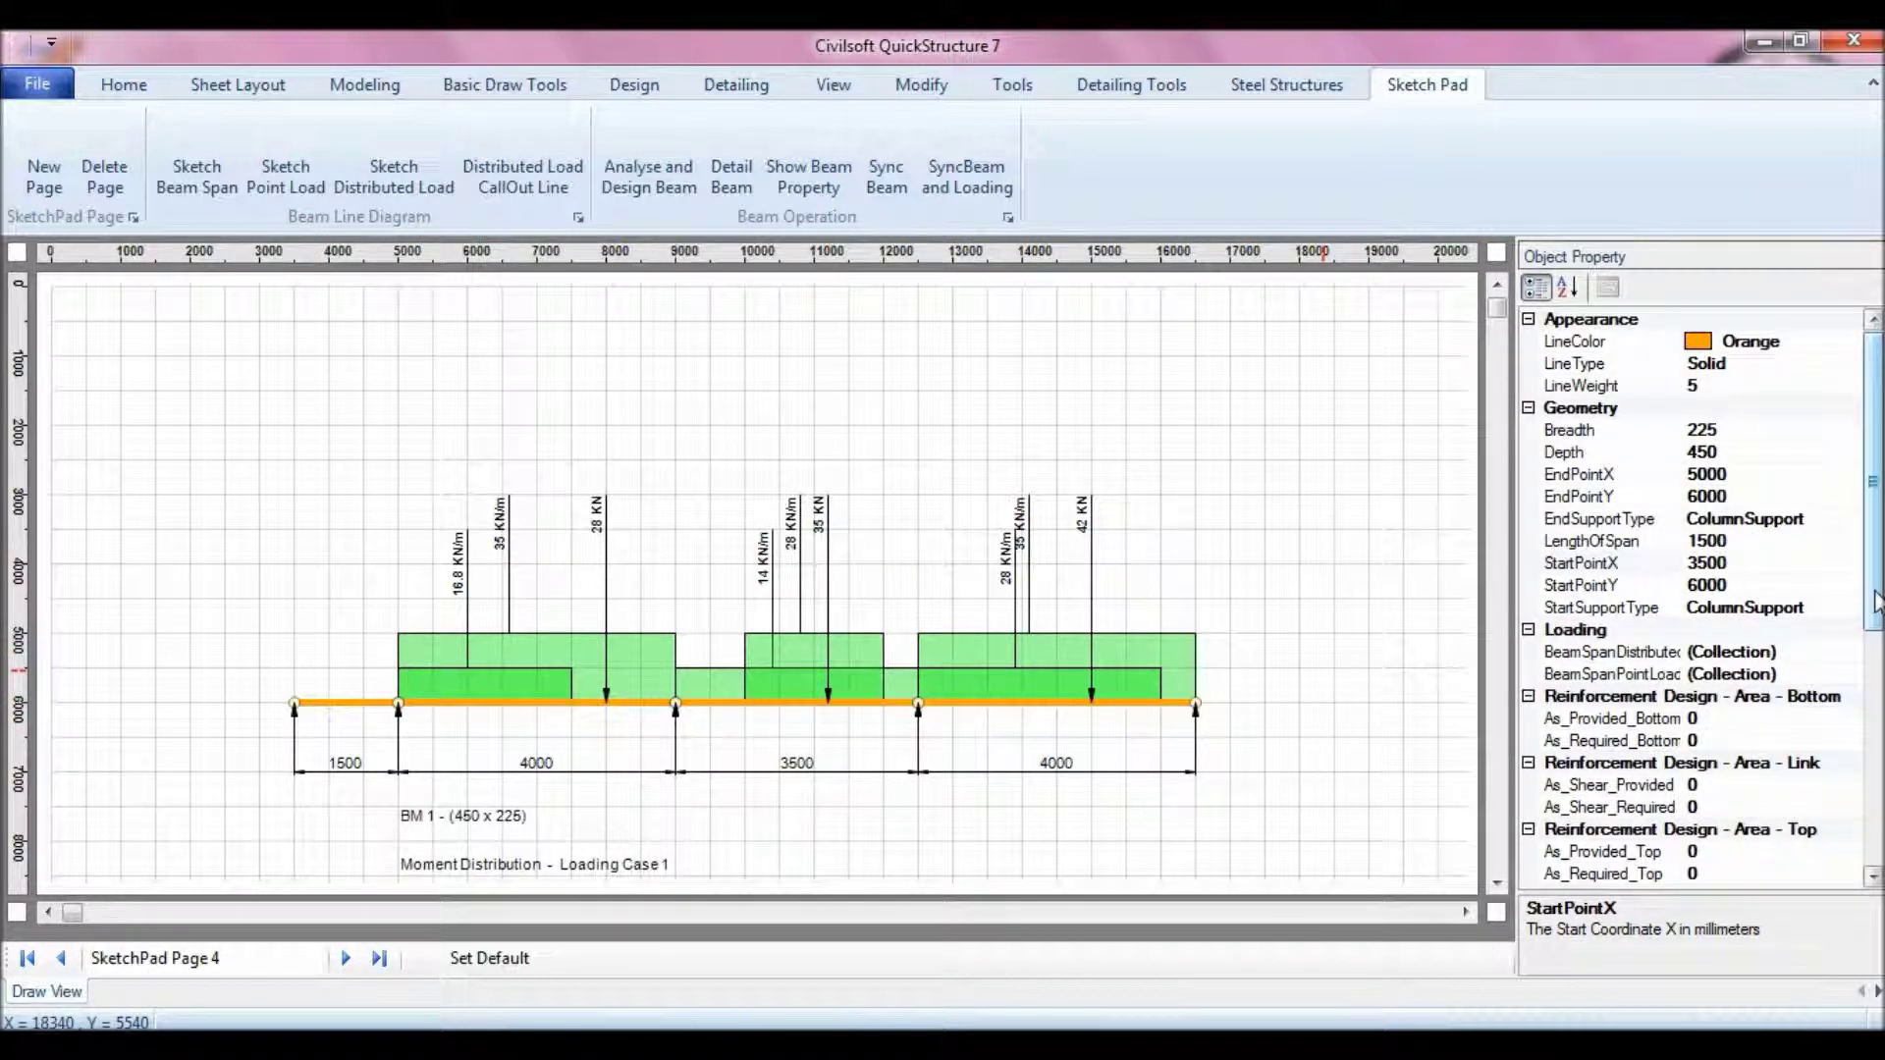
pyautogui.click(1829, 610)
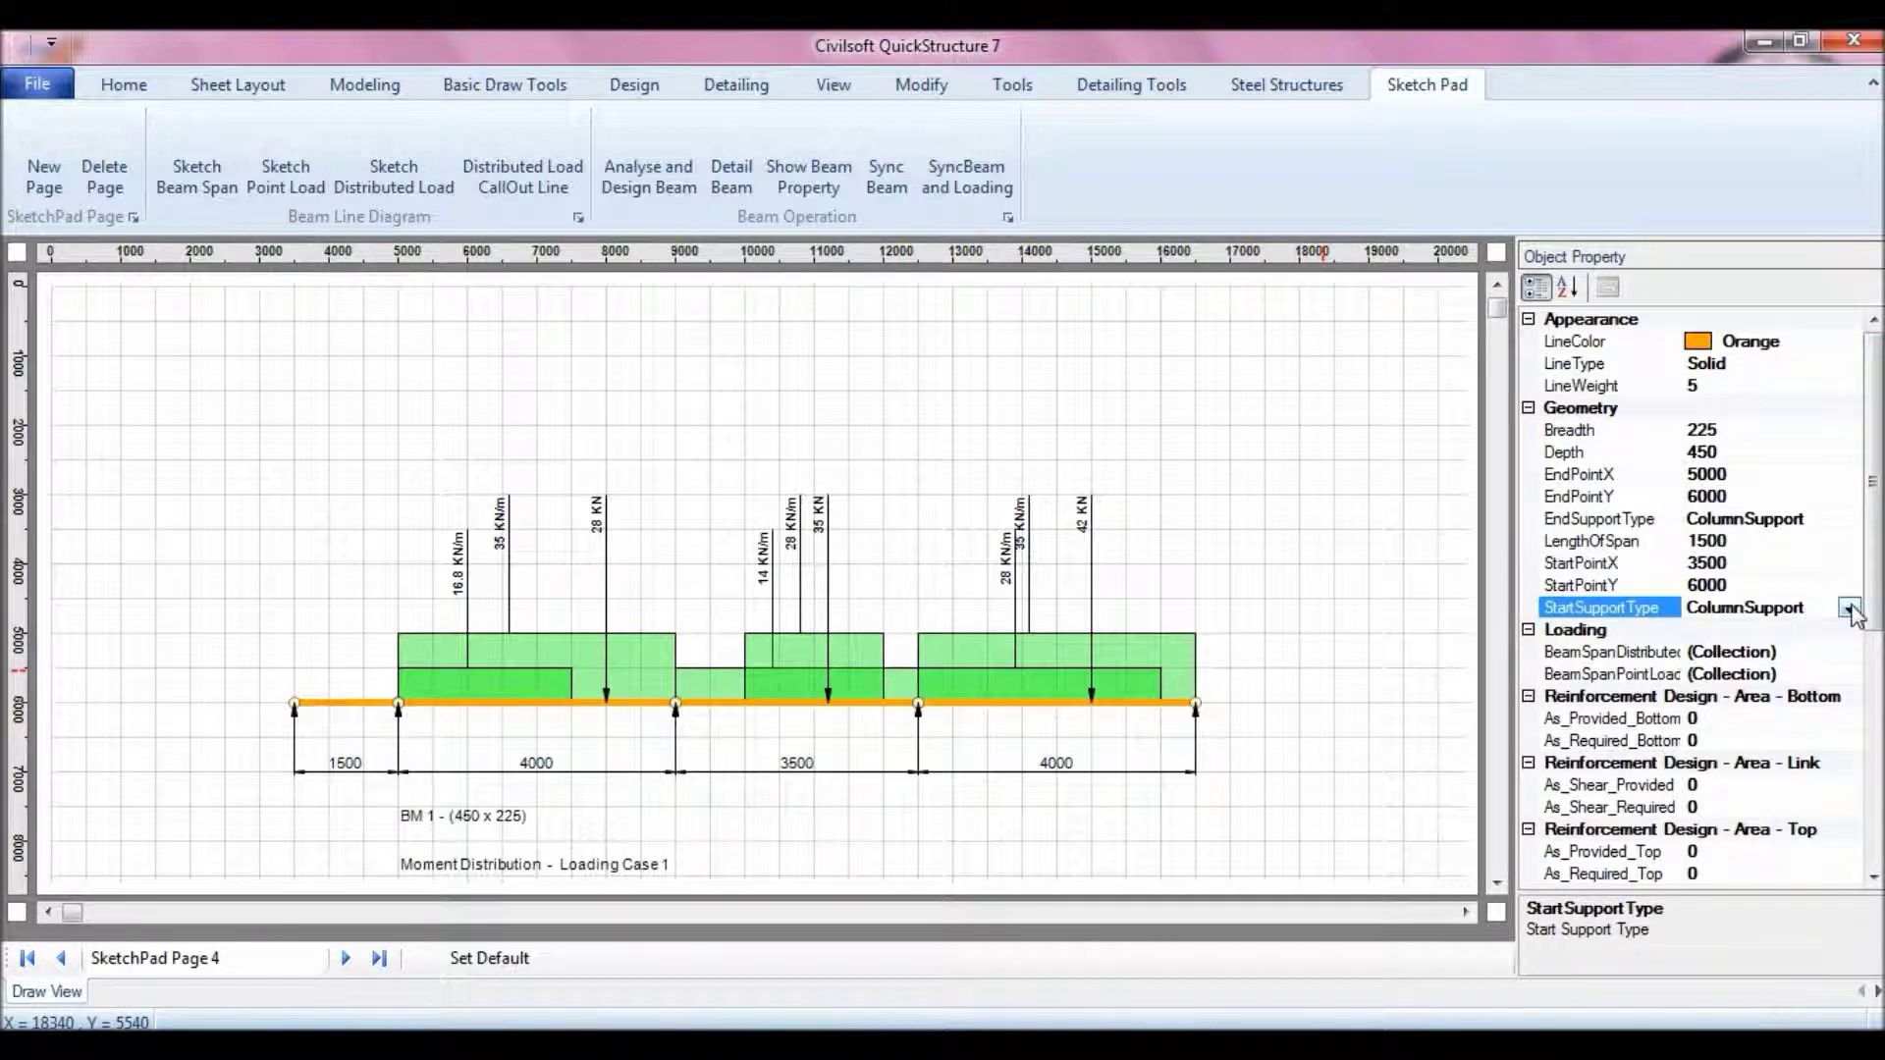
pyautogui.click(1849, 610)
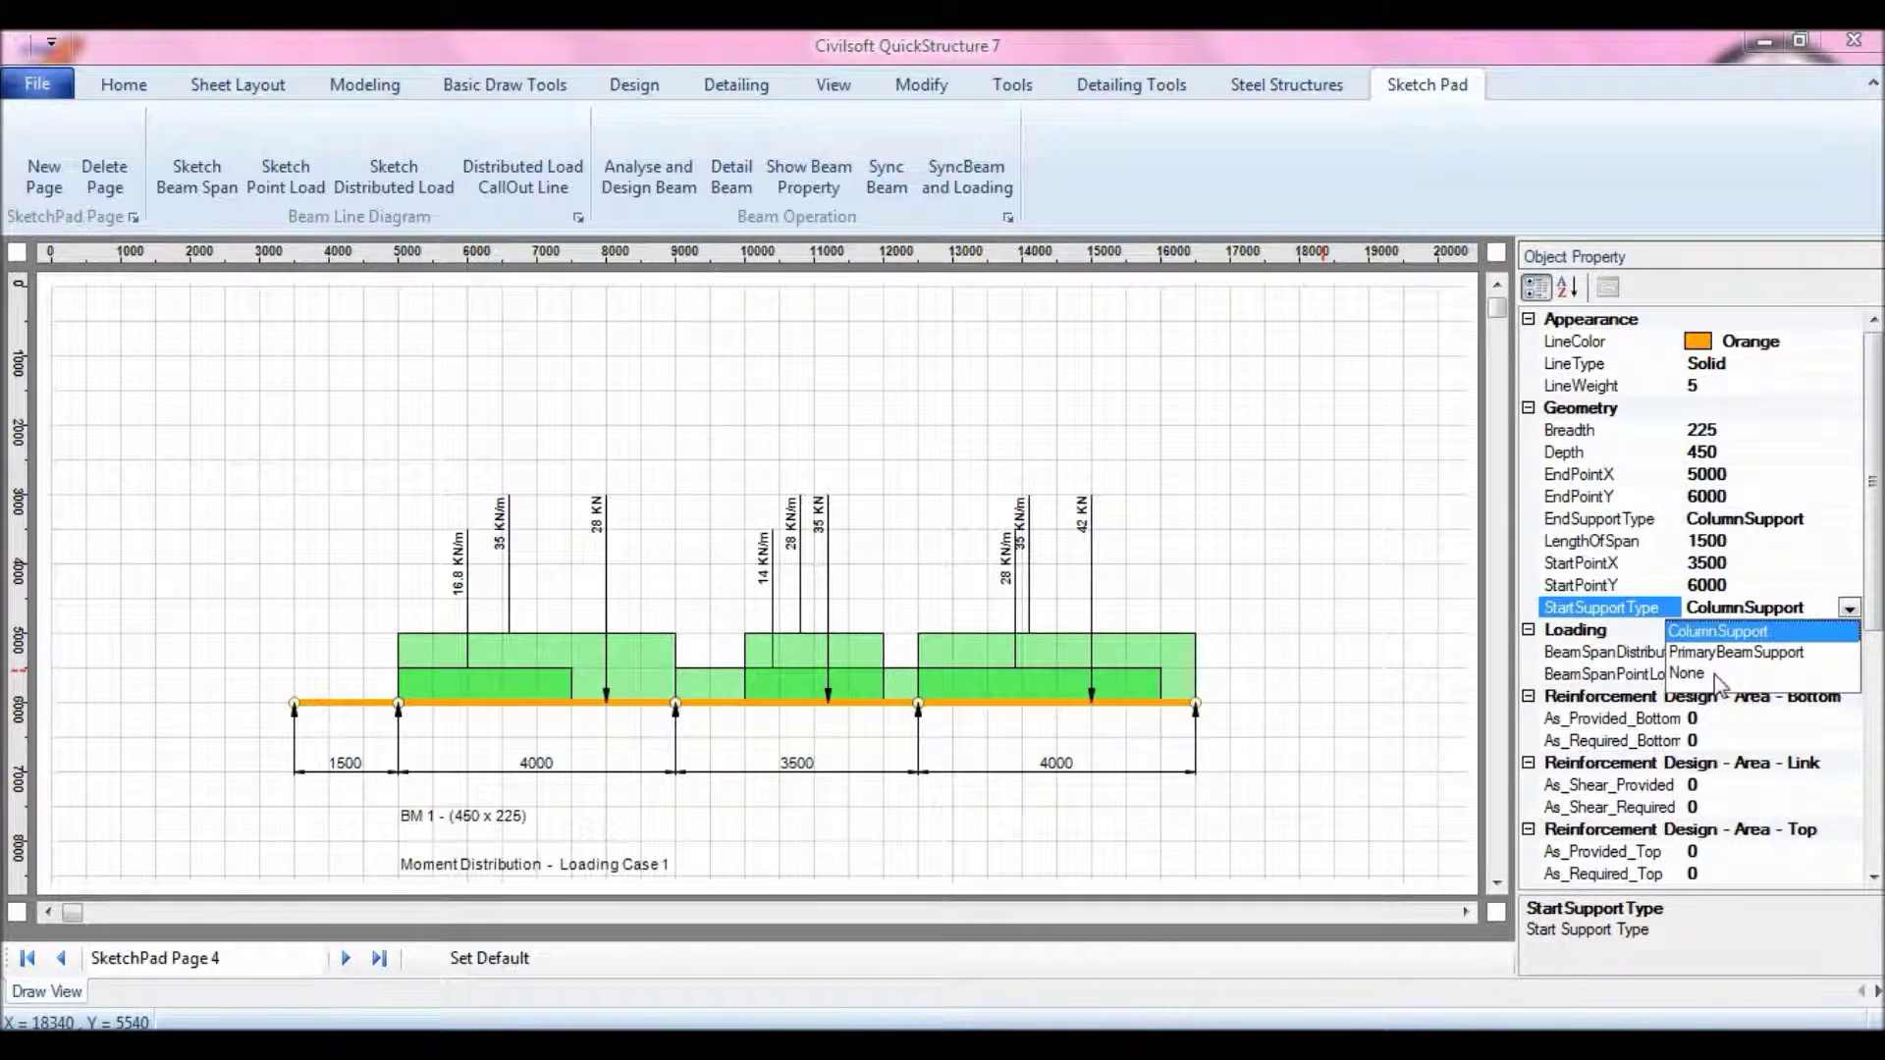
pyautogui.click(1716, 676)
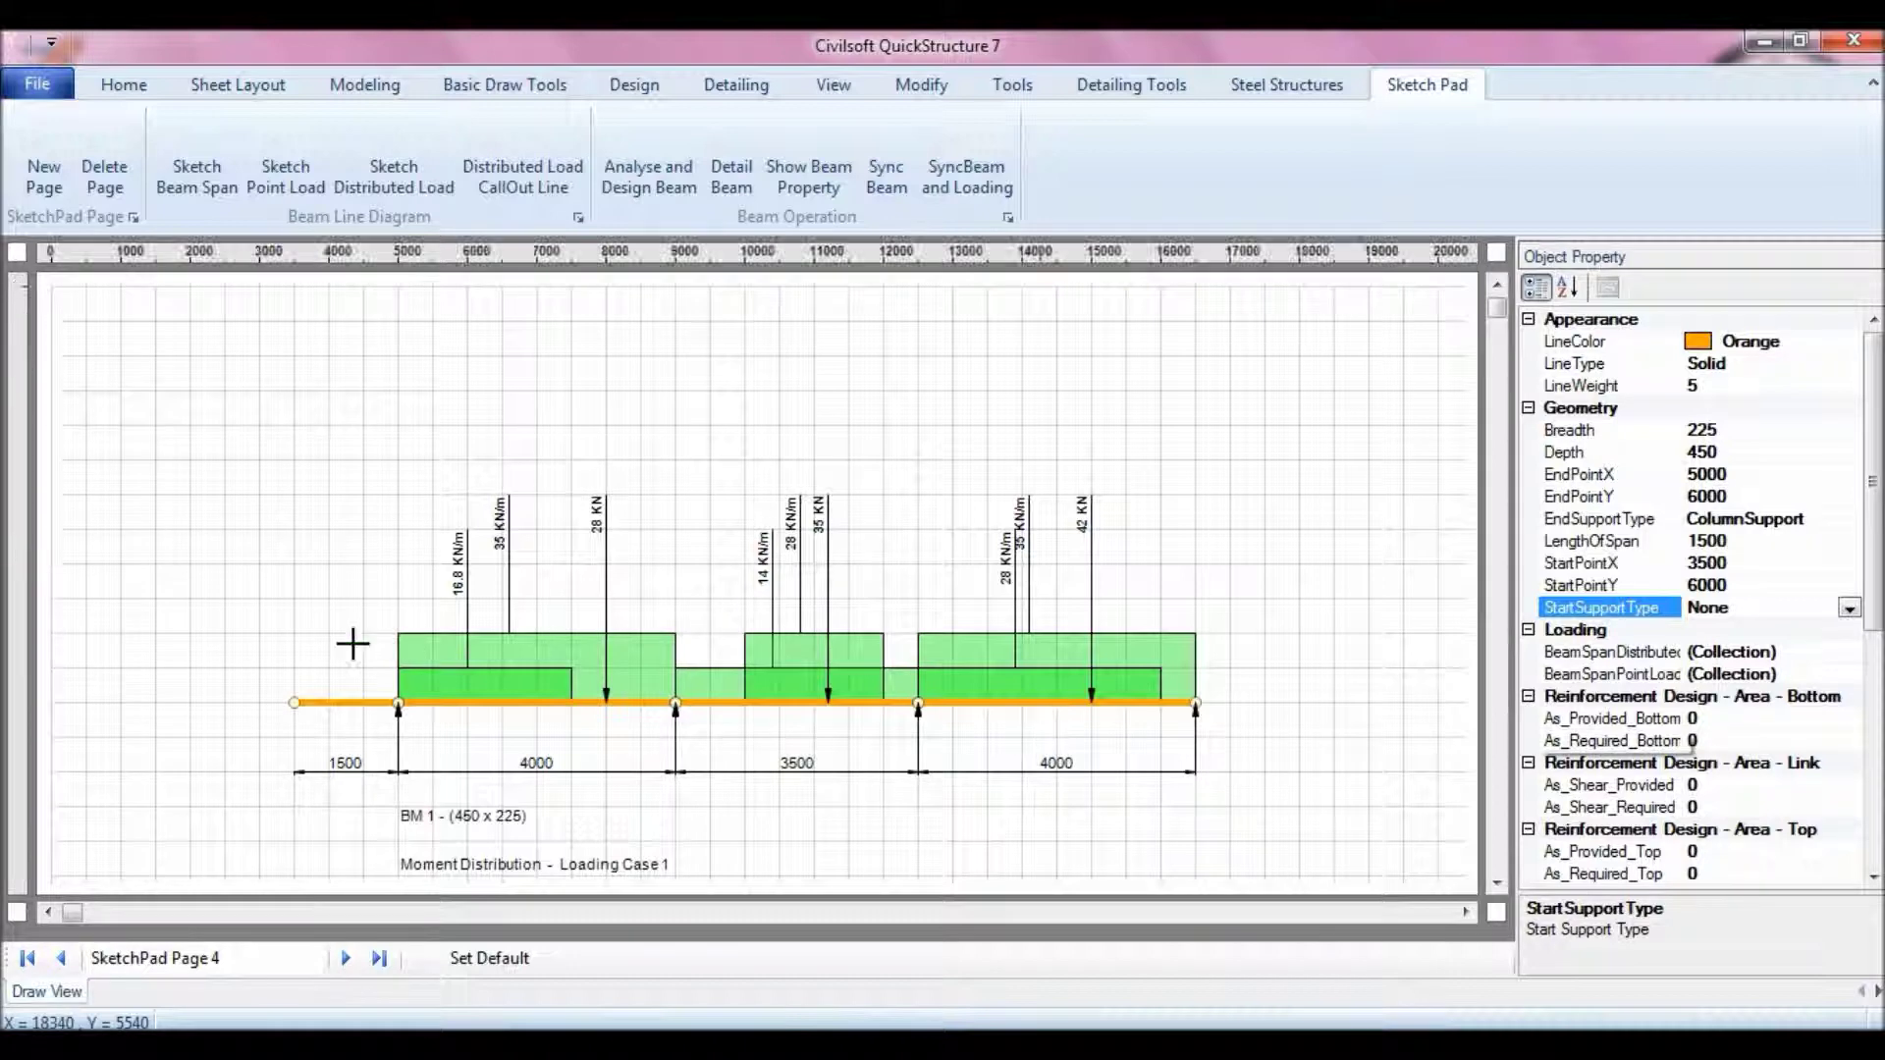
pyautogui.click(324, 478)
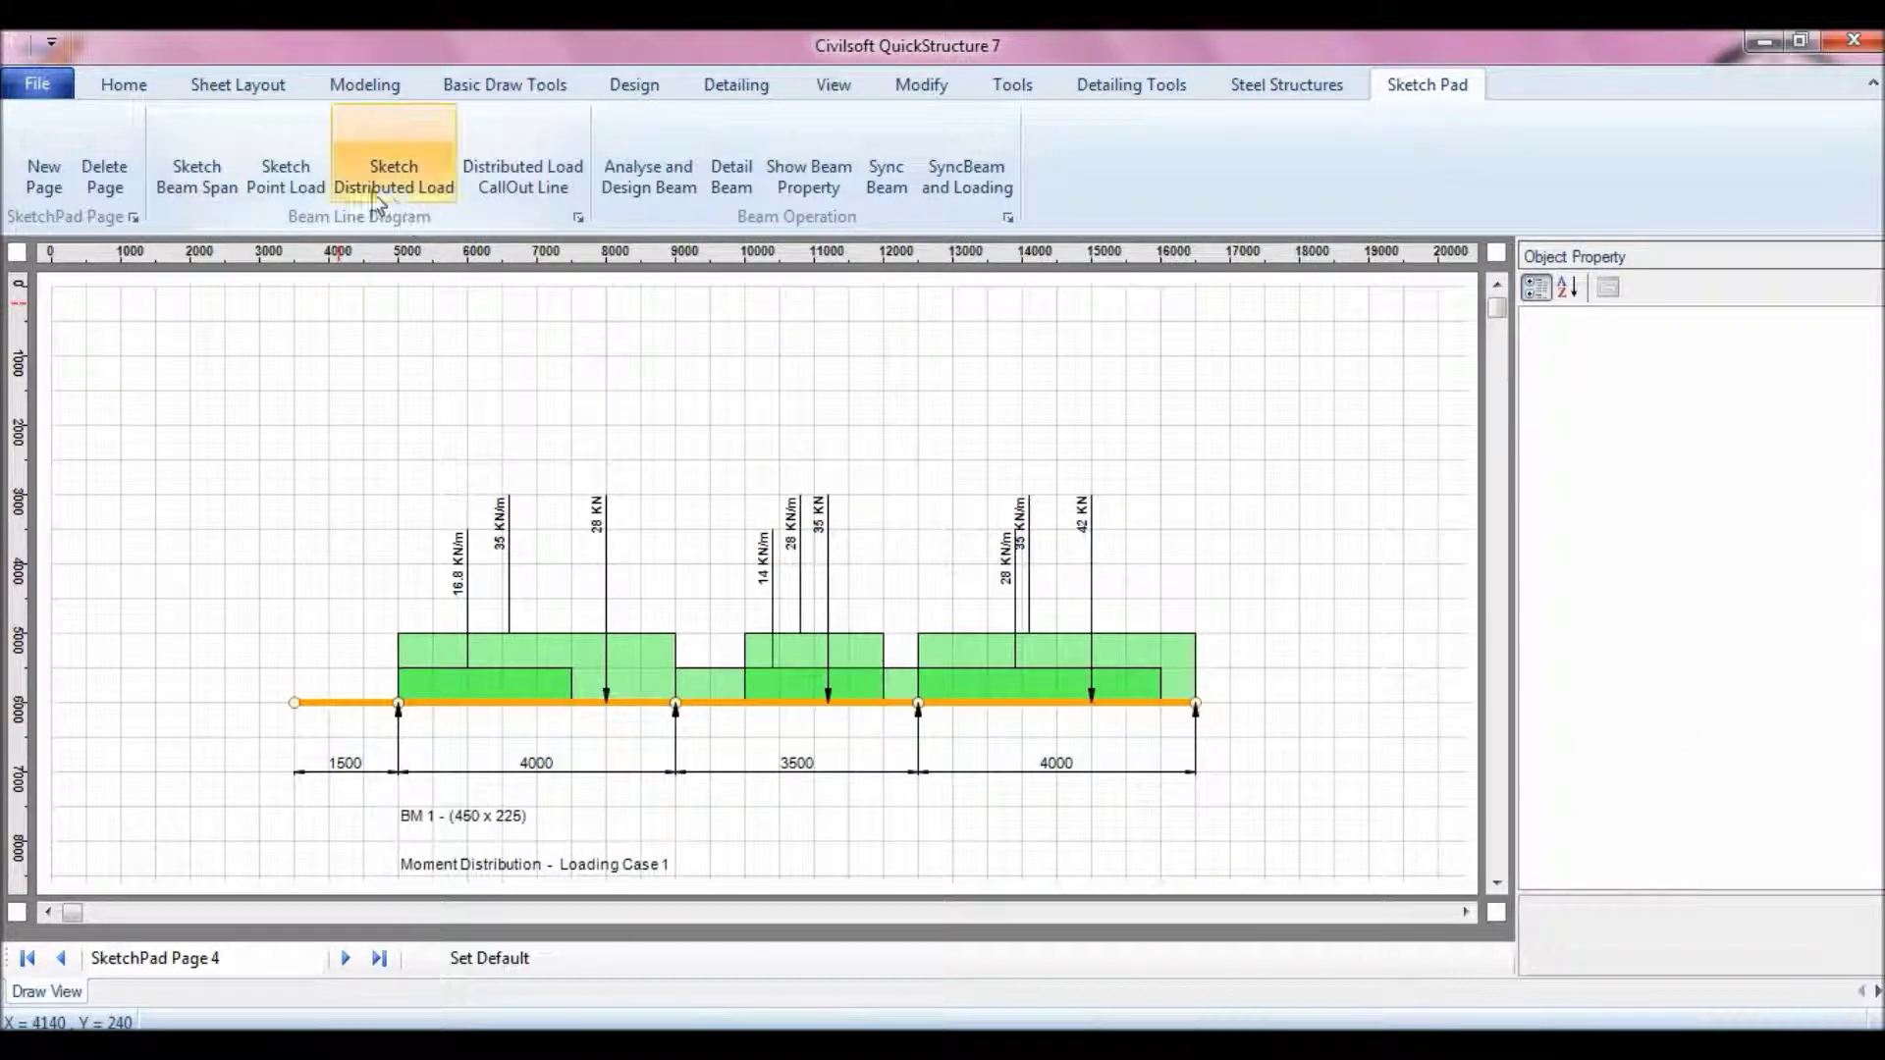
# Step: Add a distributed load over the full 1500 mm cantilever span, with a characteristic dead load gk of 10
pyautogui.click(286, 702)
pyautogui.click(391, 660)
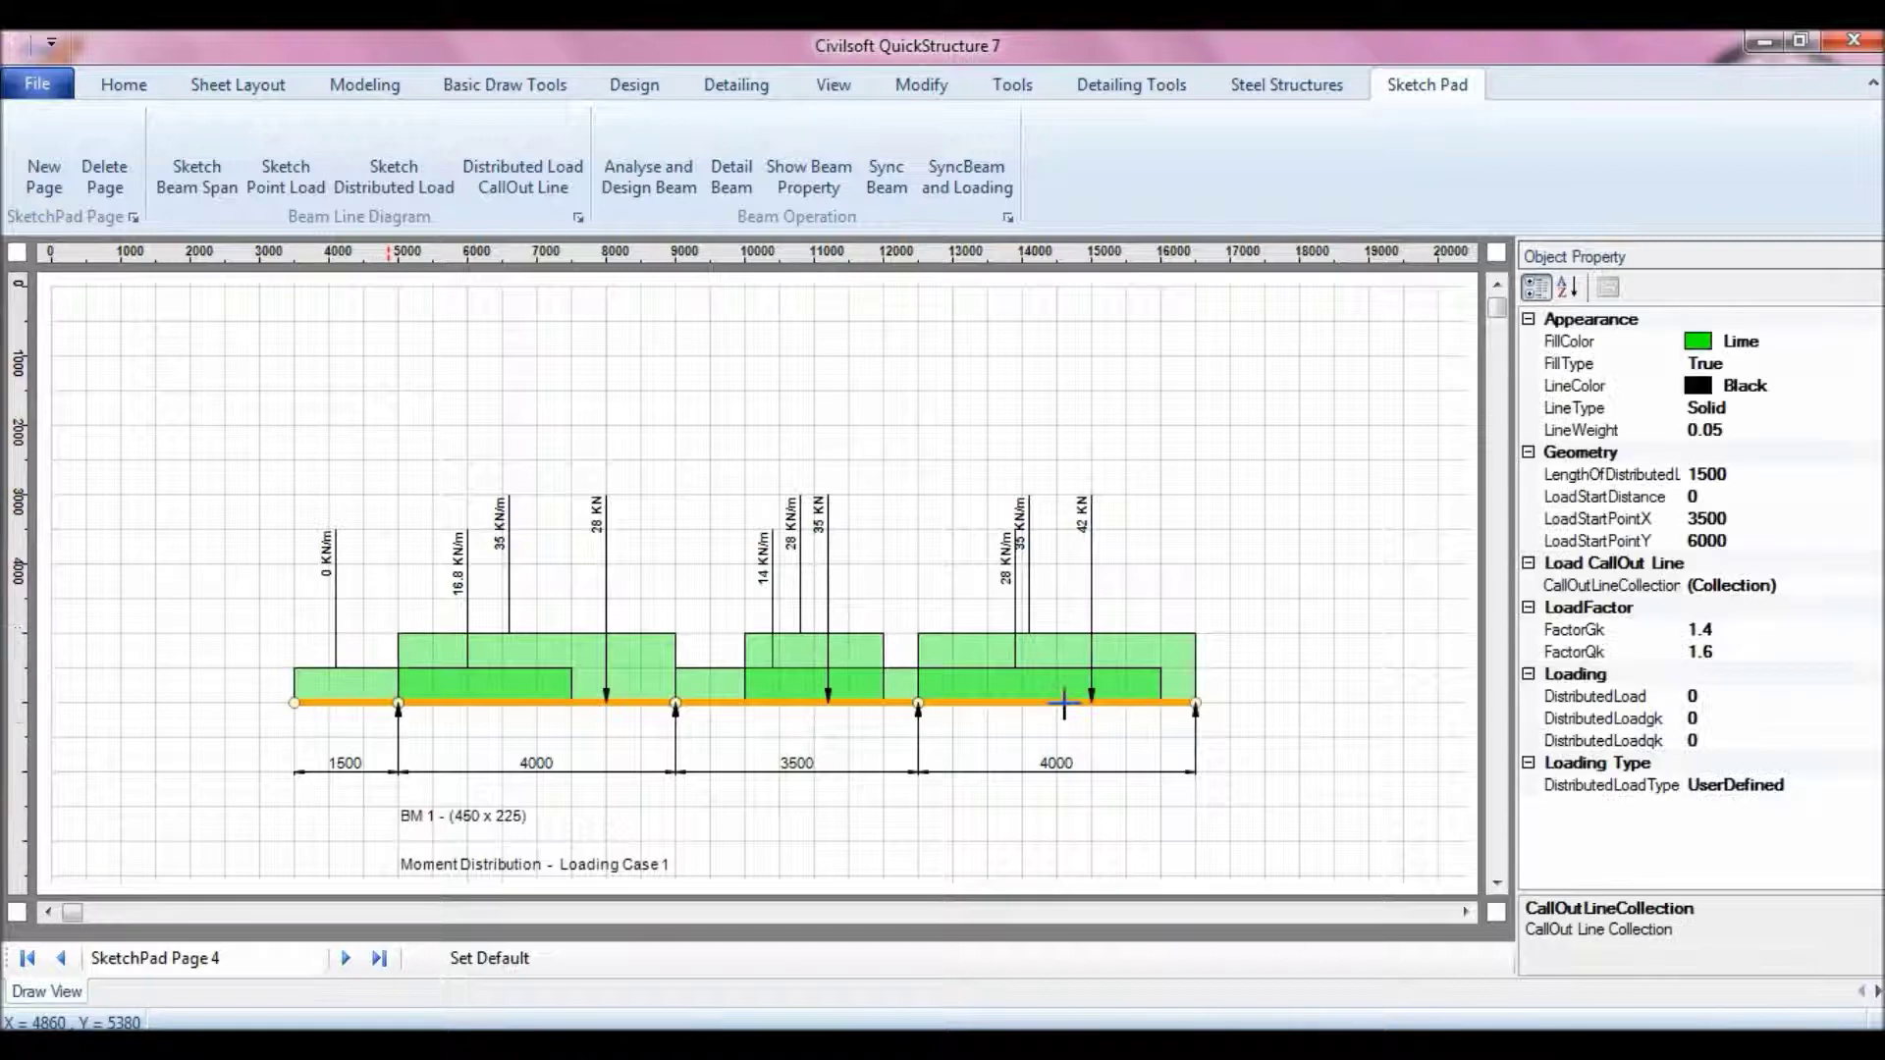
pyautogui.click(1740, 725)
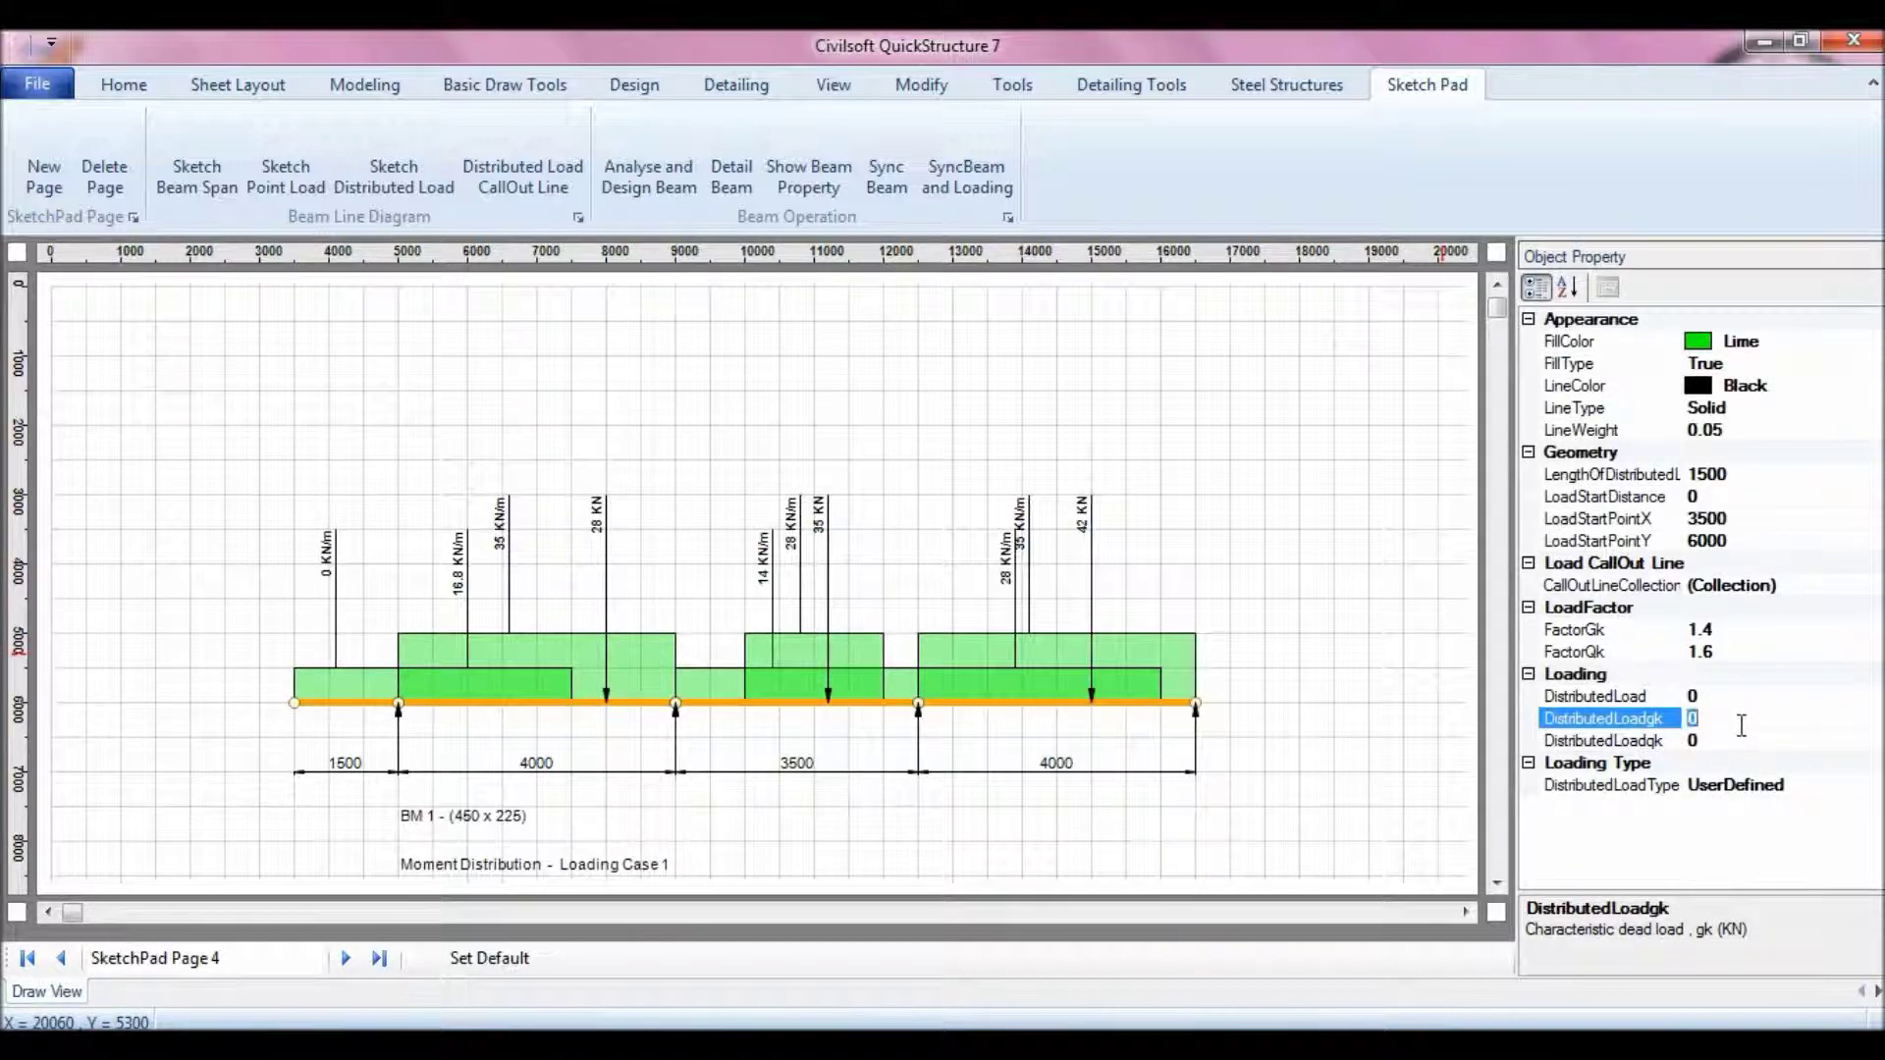
pyautogui.write('10')
pyautogui.press('Return')
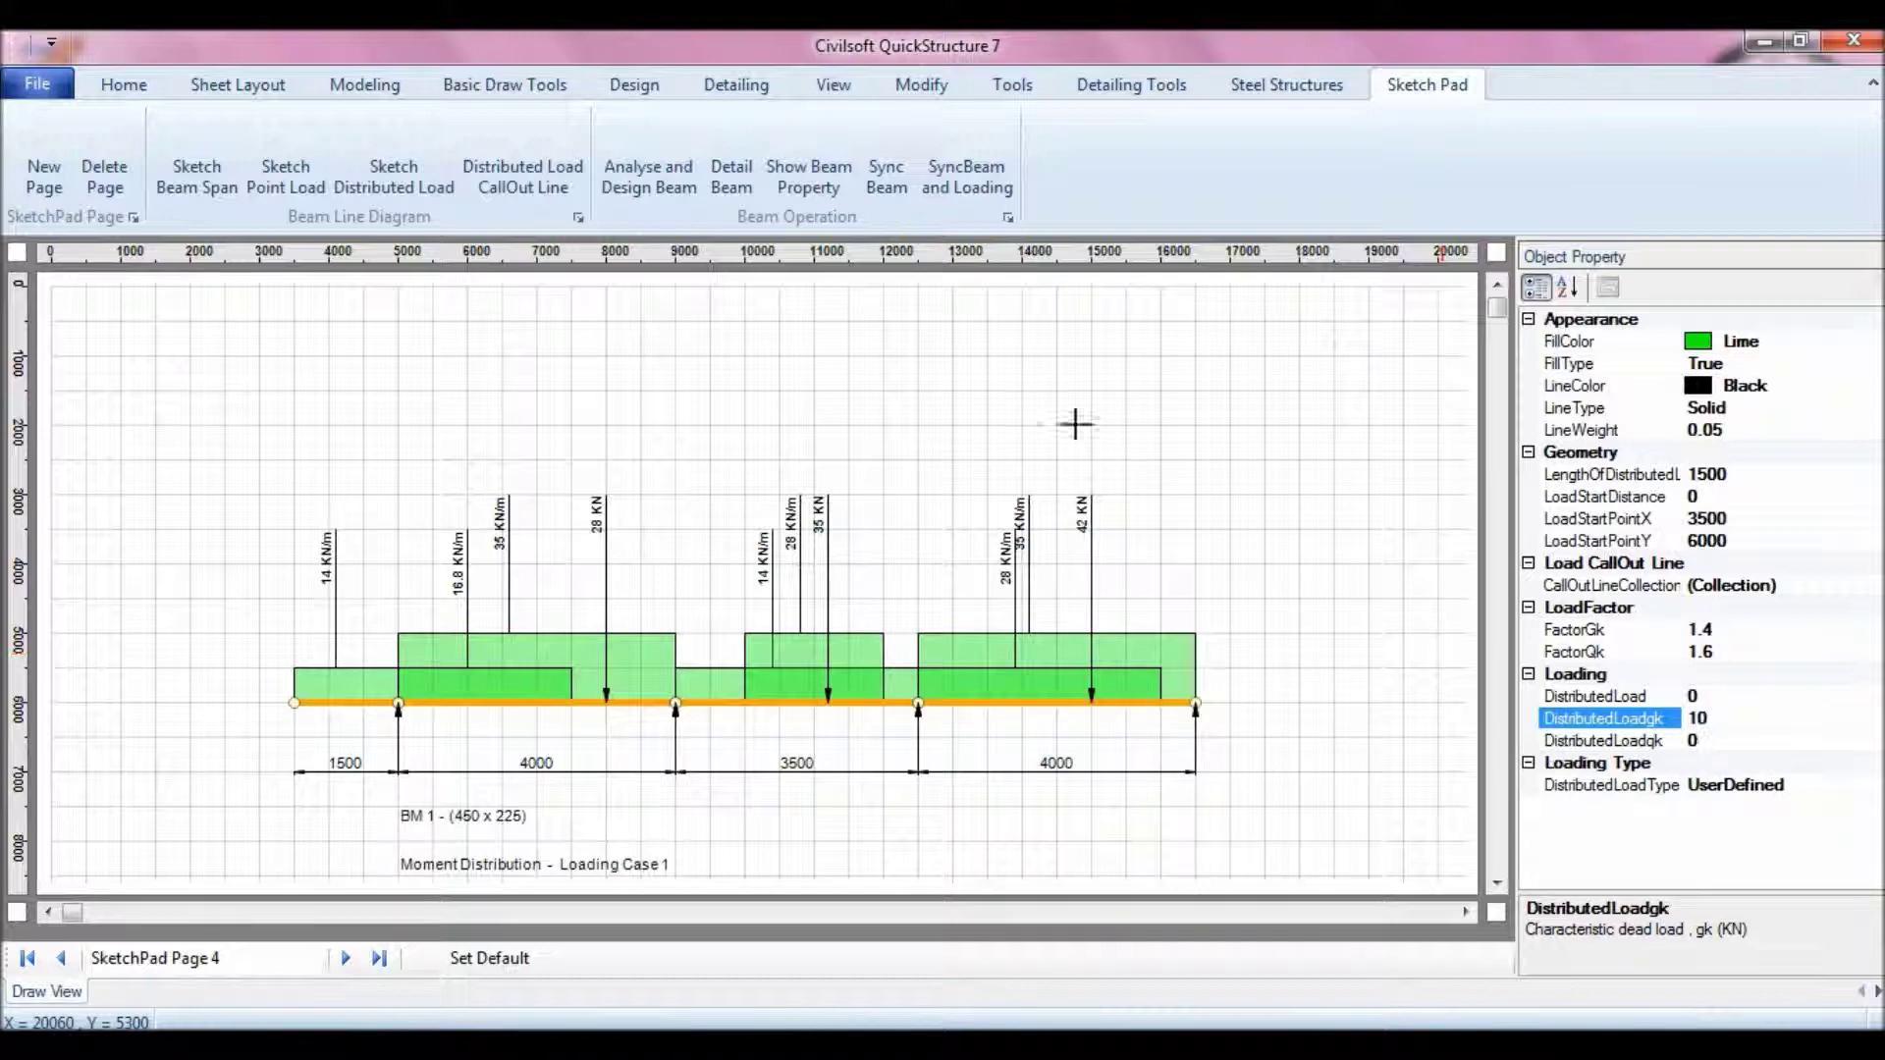
pyautogui.click(481, 345)
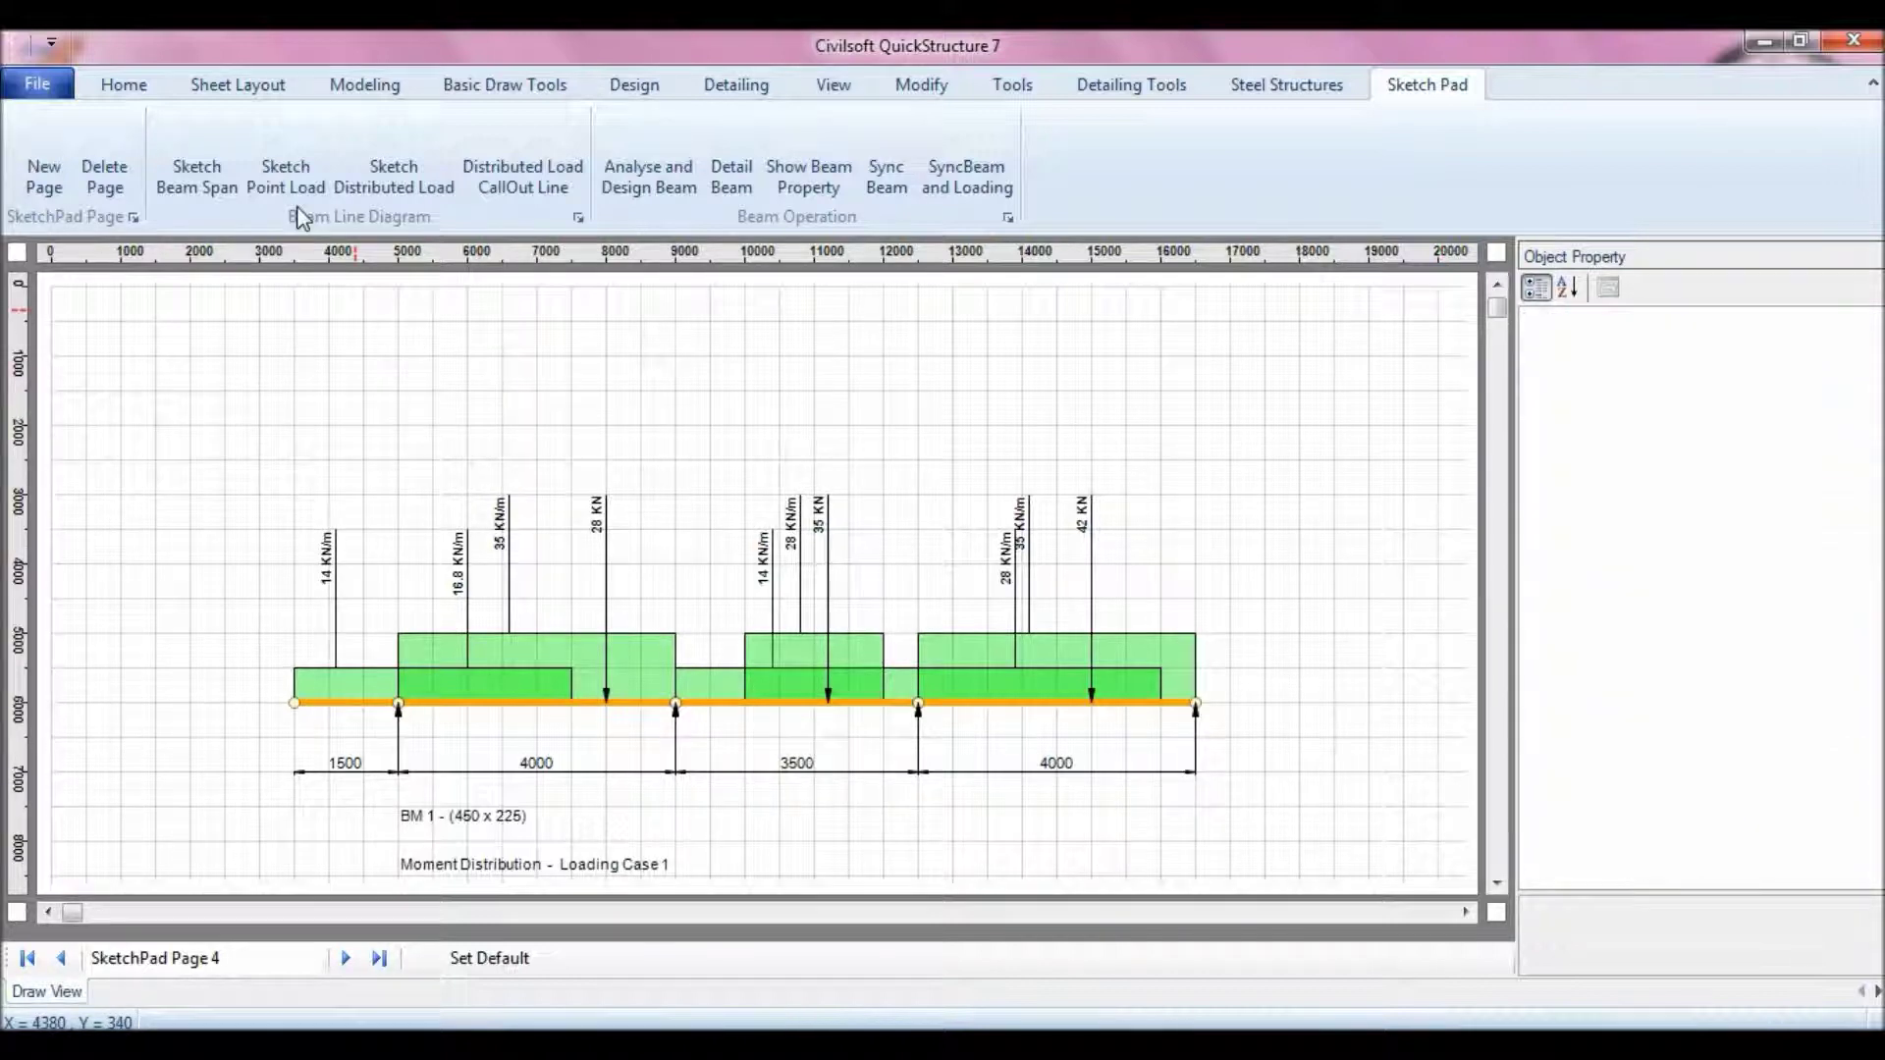
# Step: Sketch a point load at the cantilever's free end and set its characteristic dead load gk to 25
pyautogui.click(294, 701)
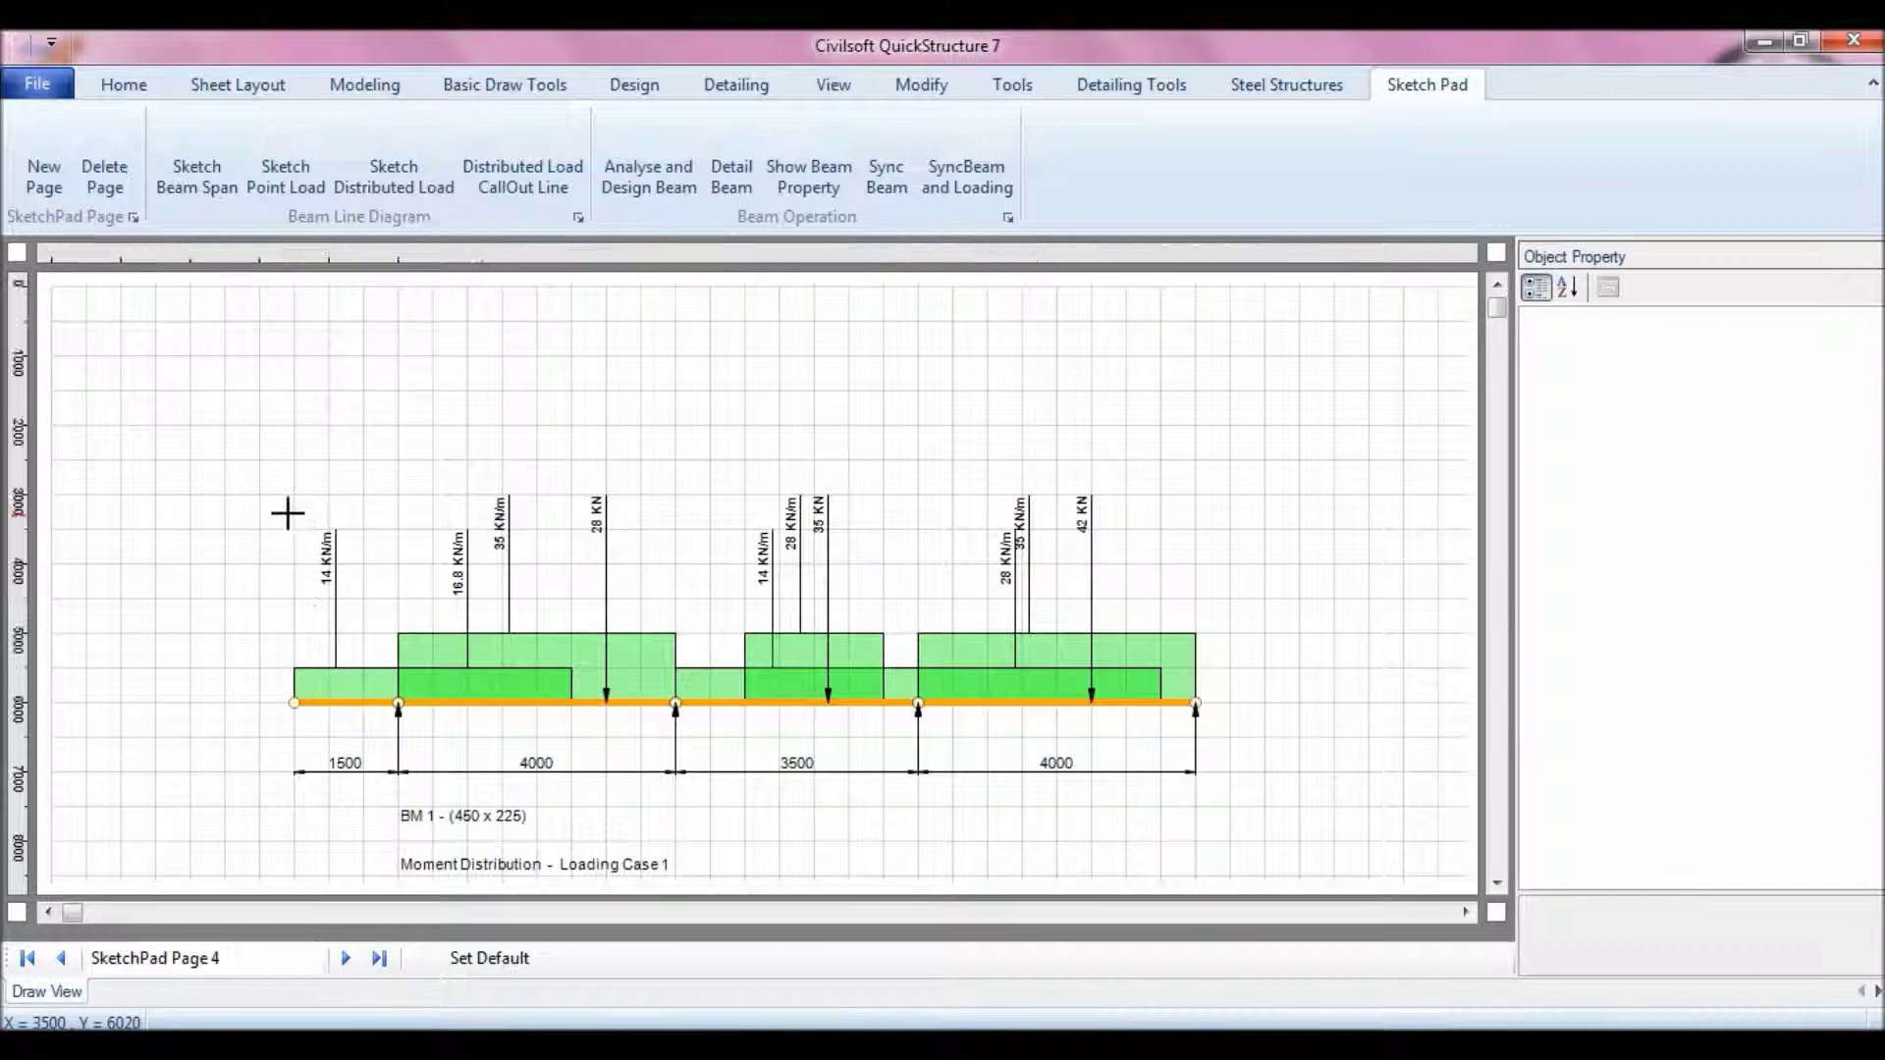
pyautogui.click(296, 491)
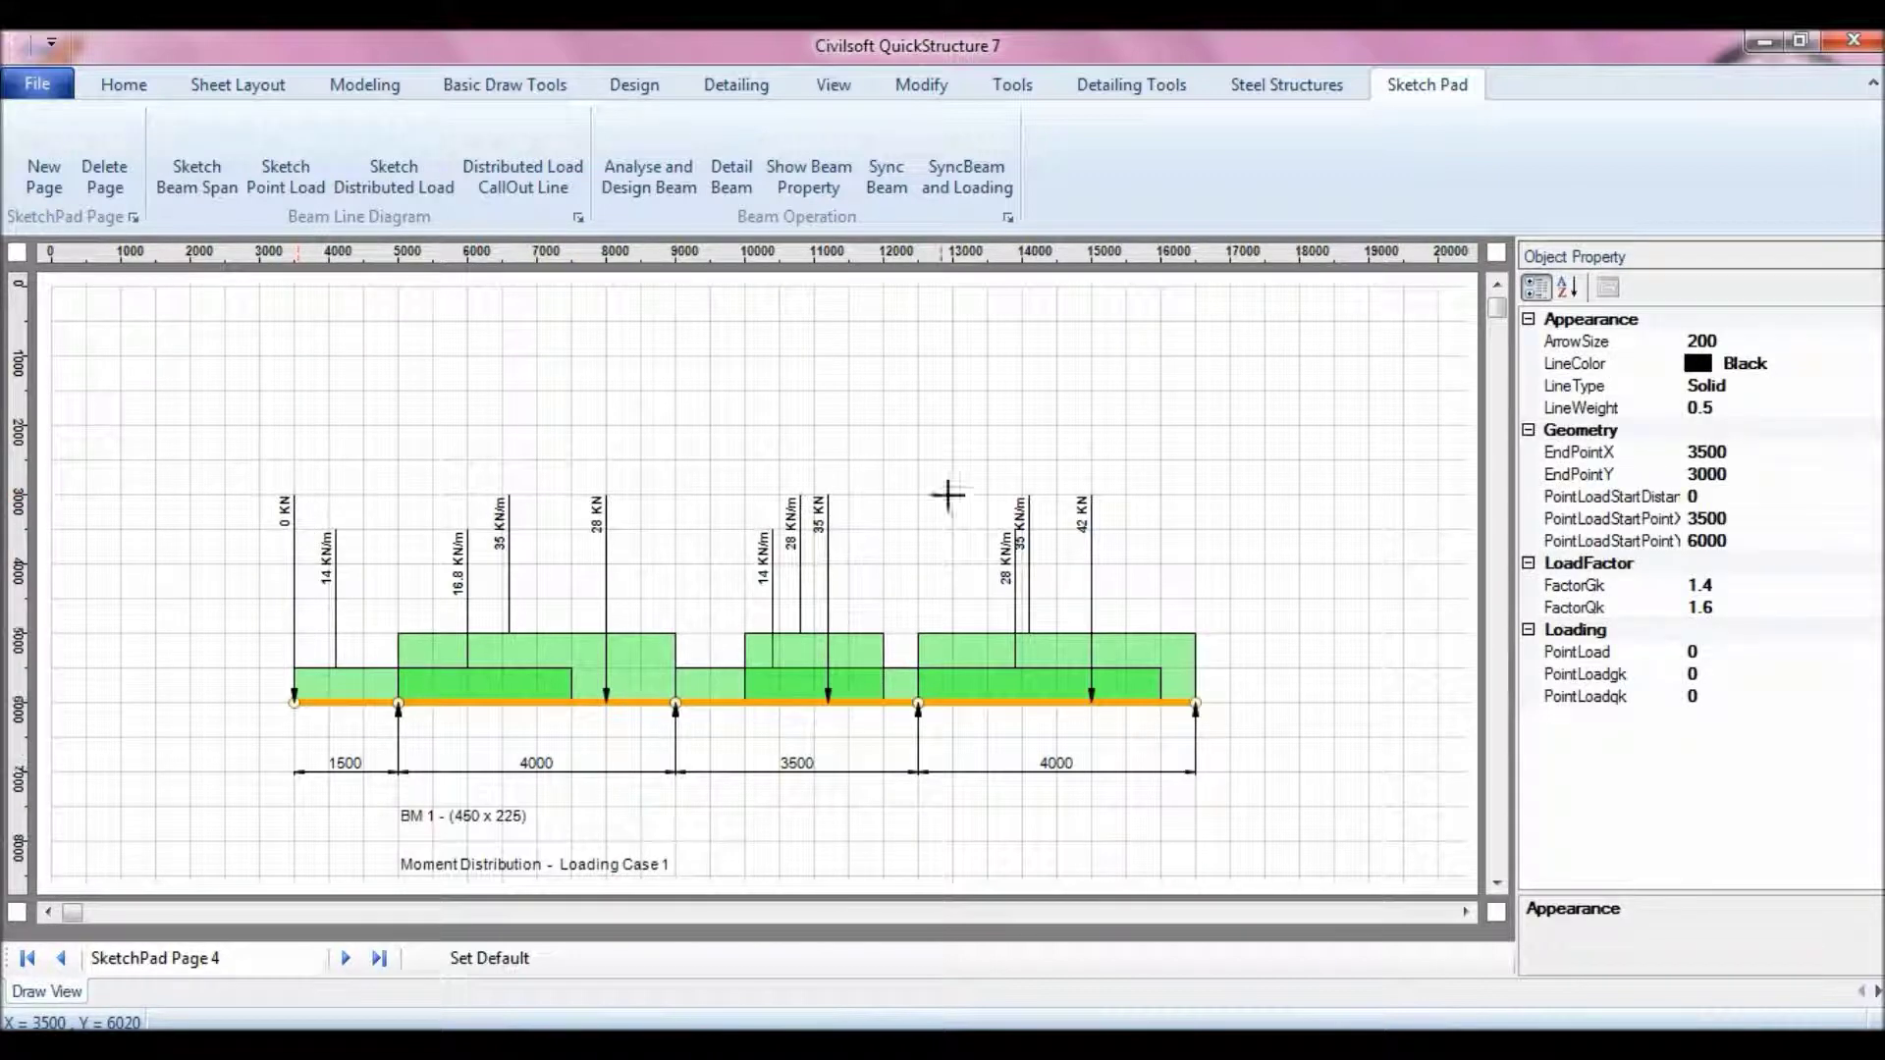
pyautogui.click(1723, 674)
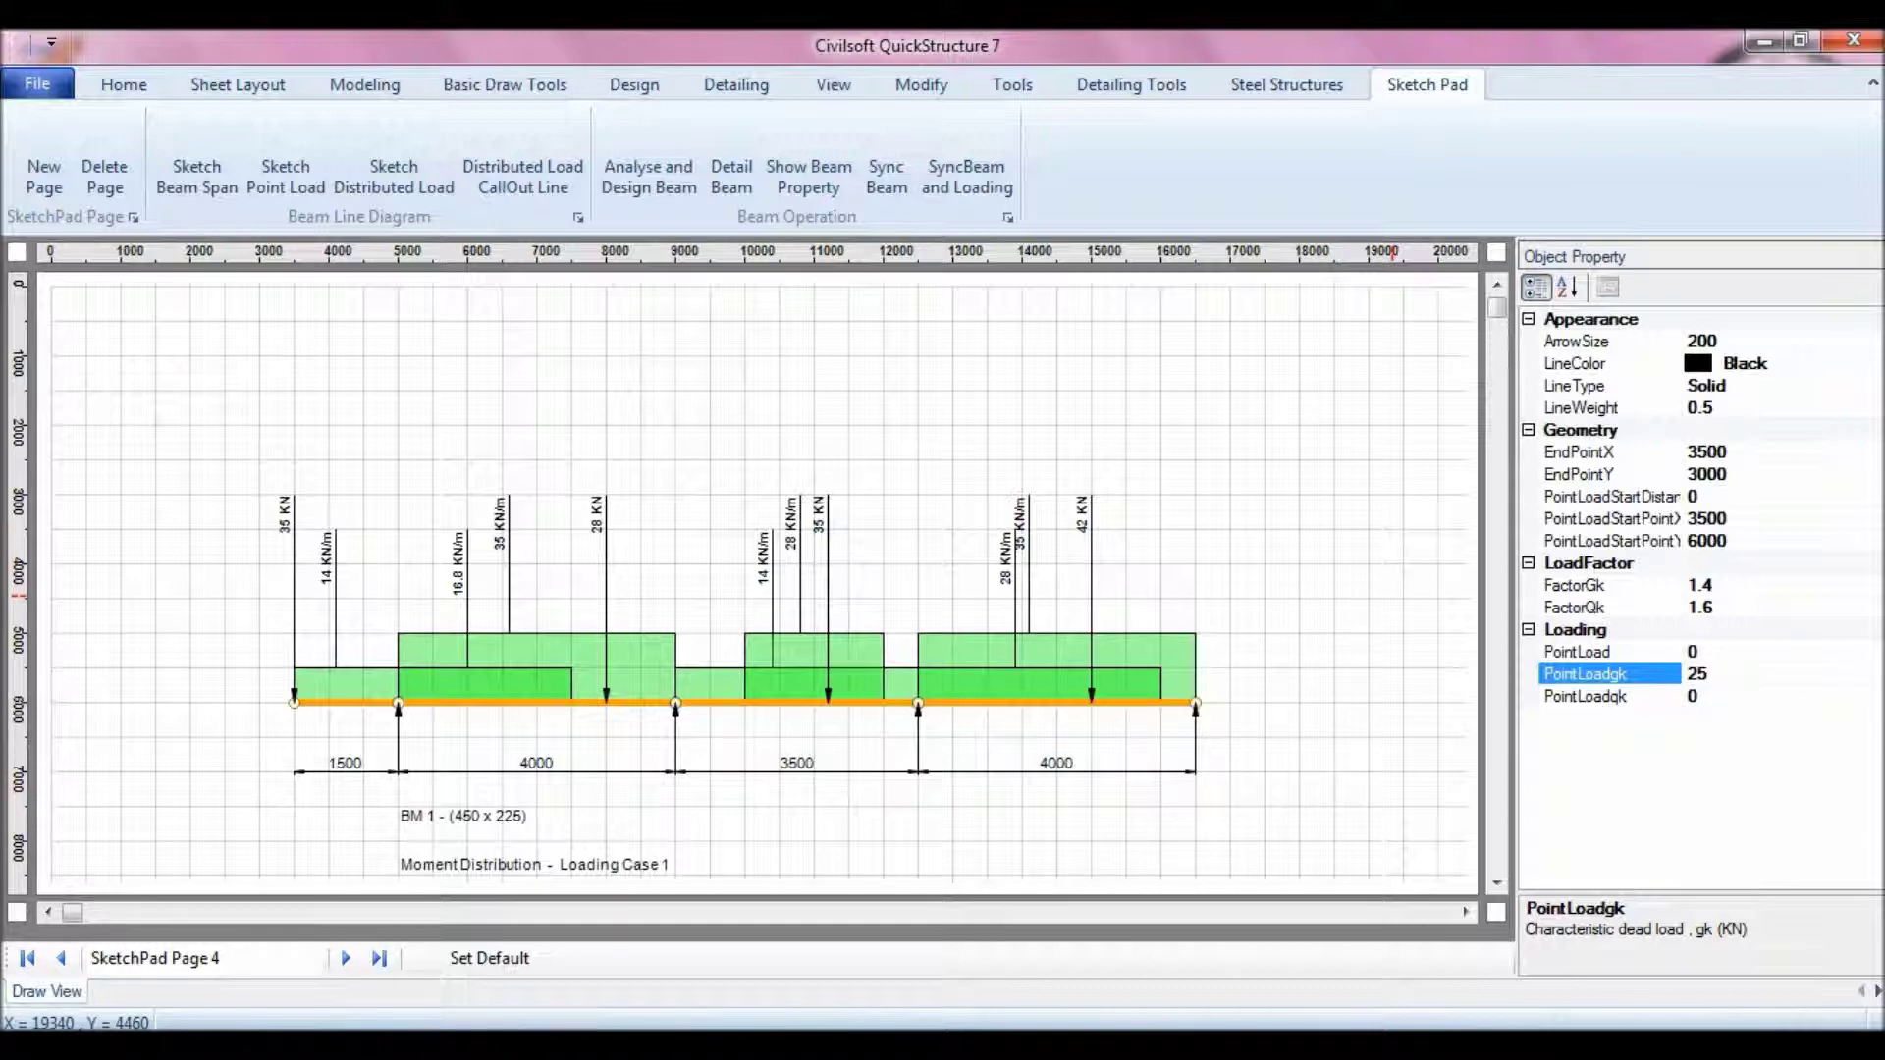
pyautogui.click(441, 400)
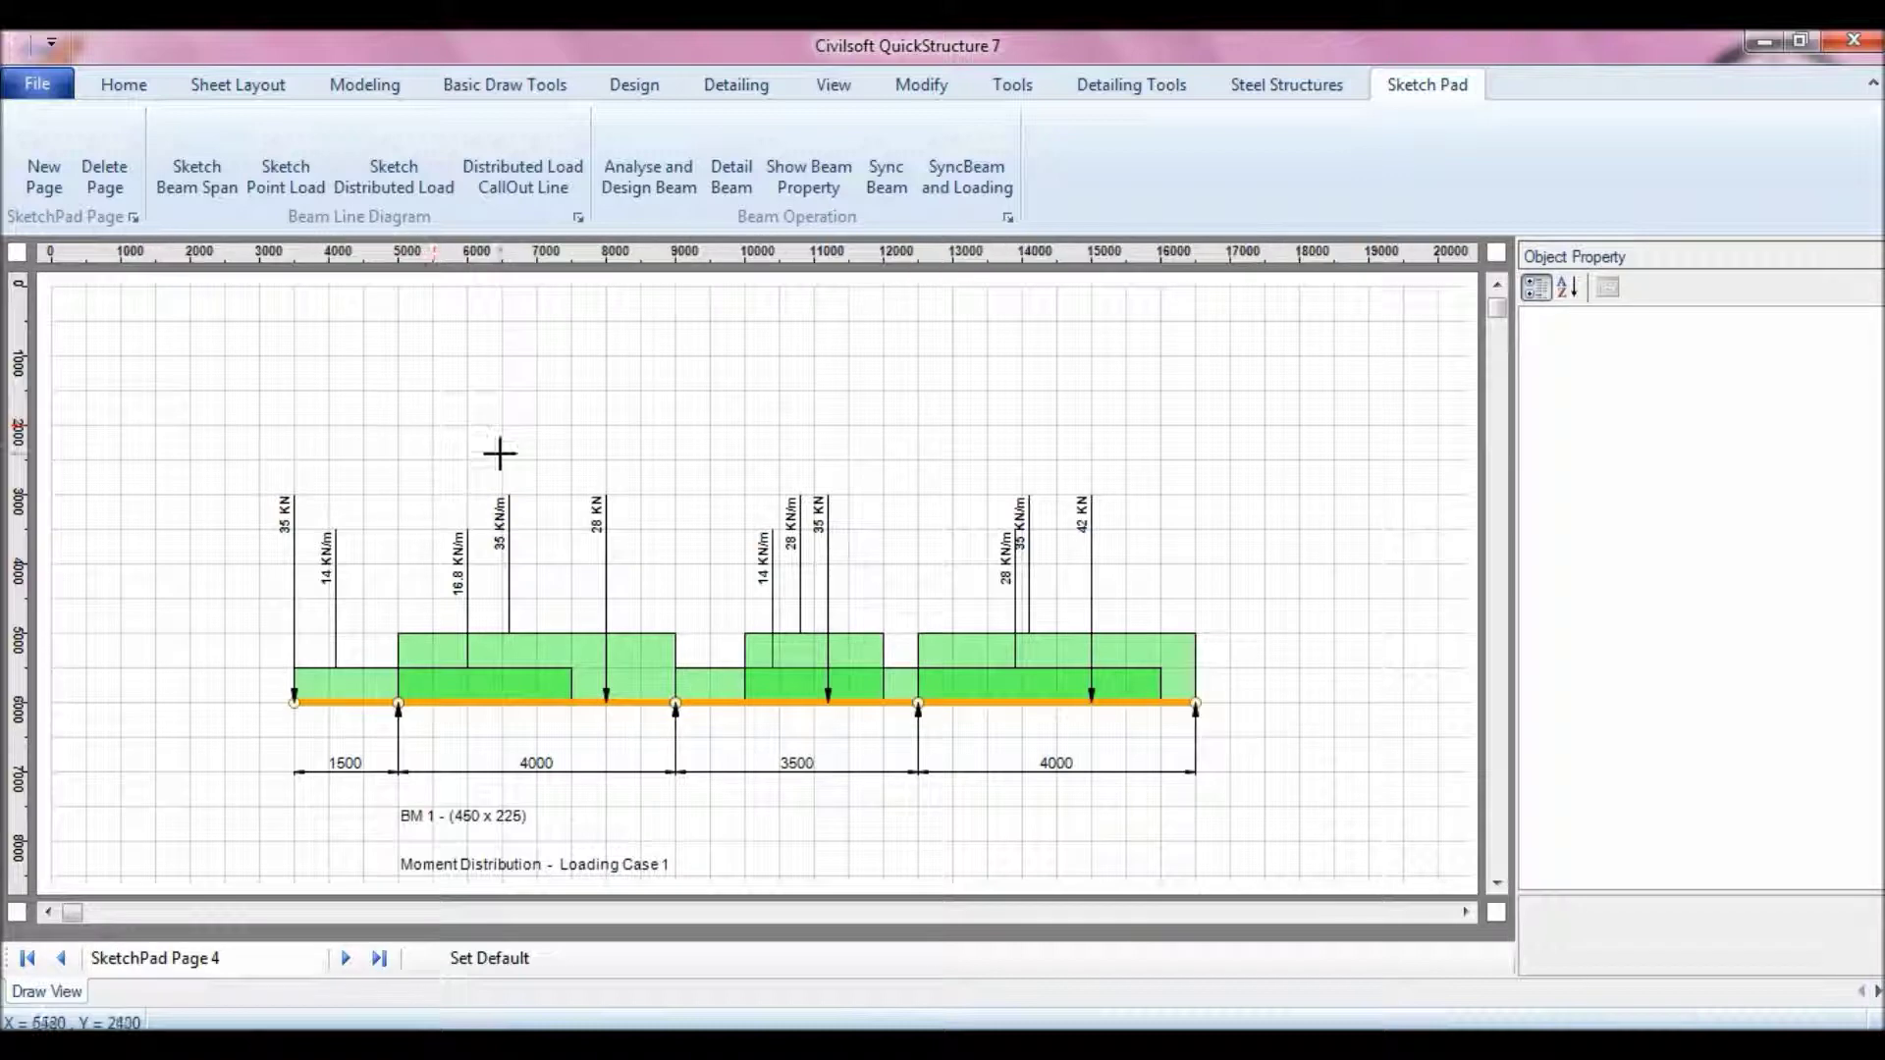
# Step: Try to sketch a point load directly on the support between the first 4000 mm span and the 3500 mm span
pyautogui.click(285, 177)
pyautogui.click(676, 703)
pyautogui.click(678, 491)
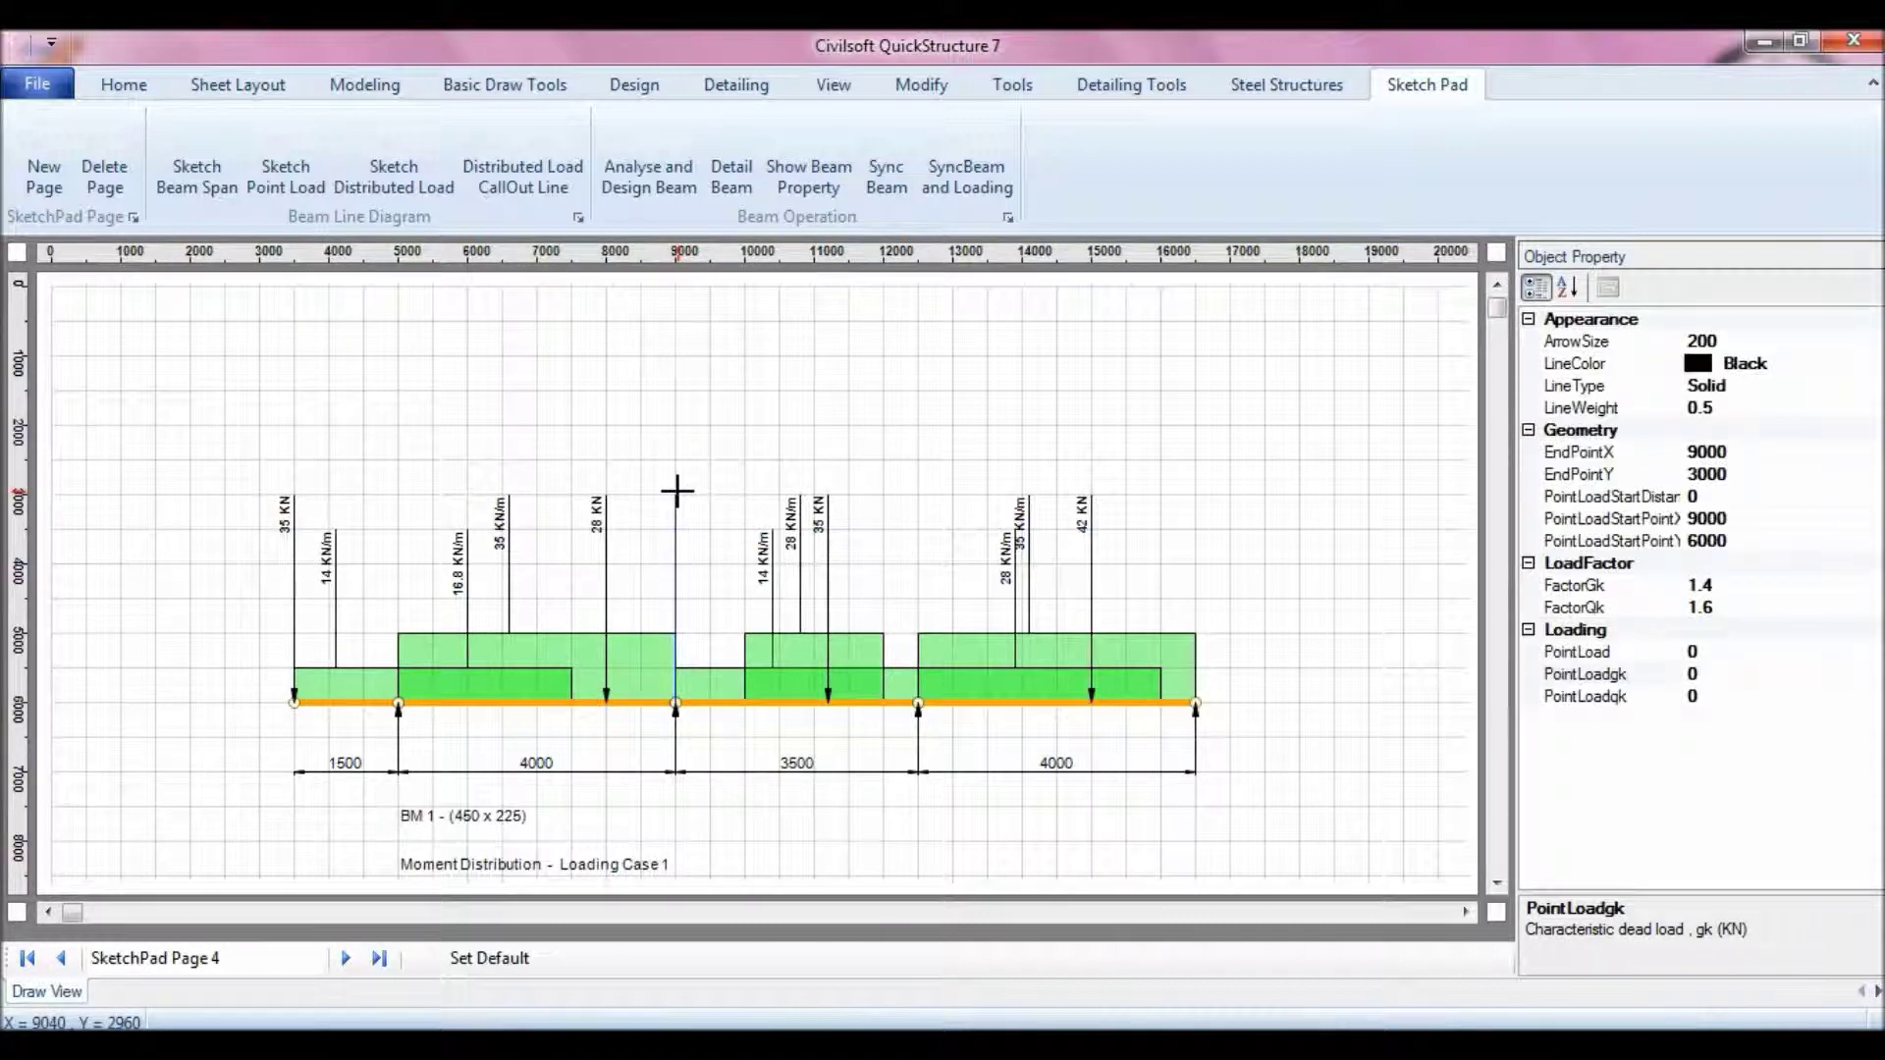
pyautogui.press('Escape')
# Step: Try to sketch a point load off the beam, about 1500 mm beyond its last support
pyautogui.click(291, 186)
pyautogui.click(1298, 703)
pyautogui.click(1297, 487)
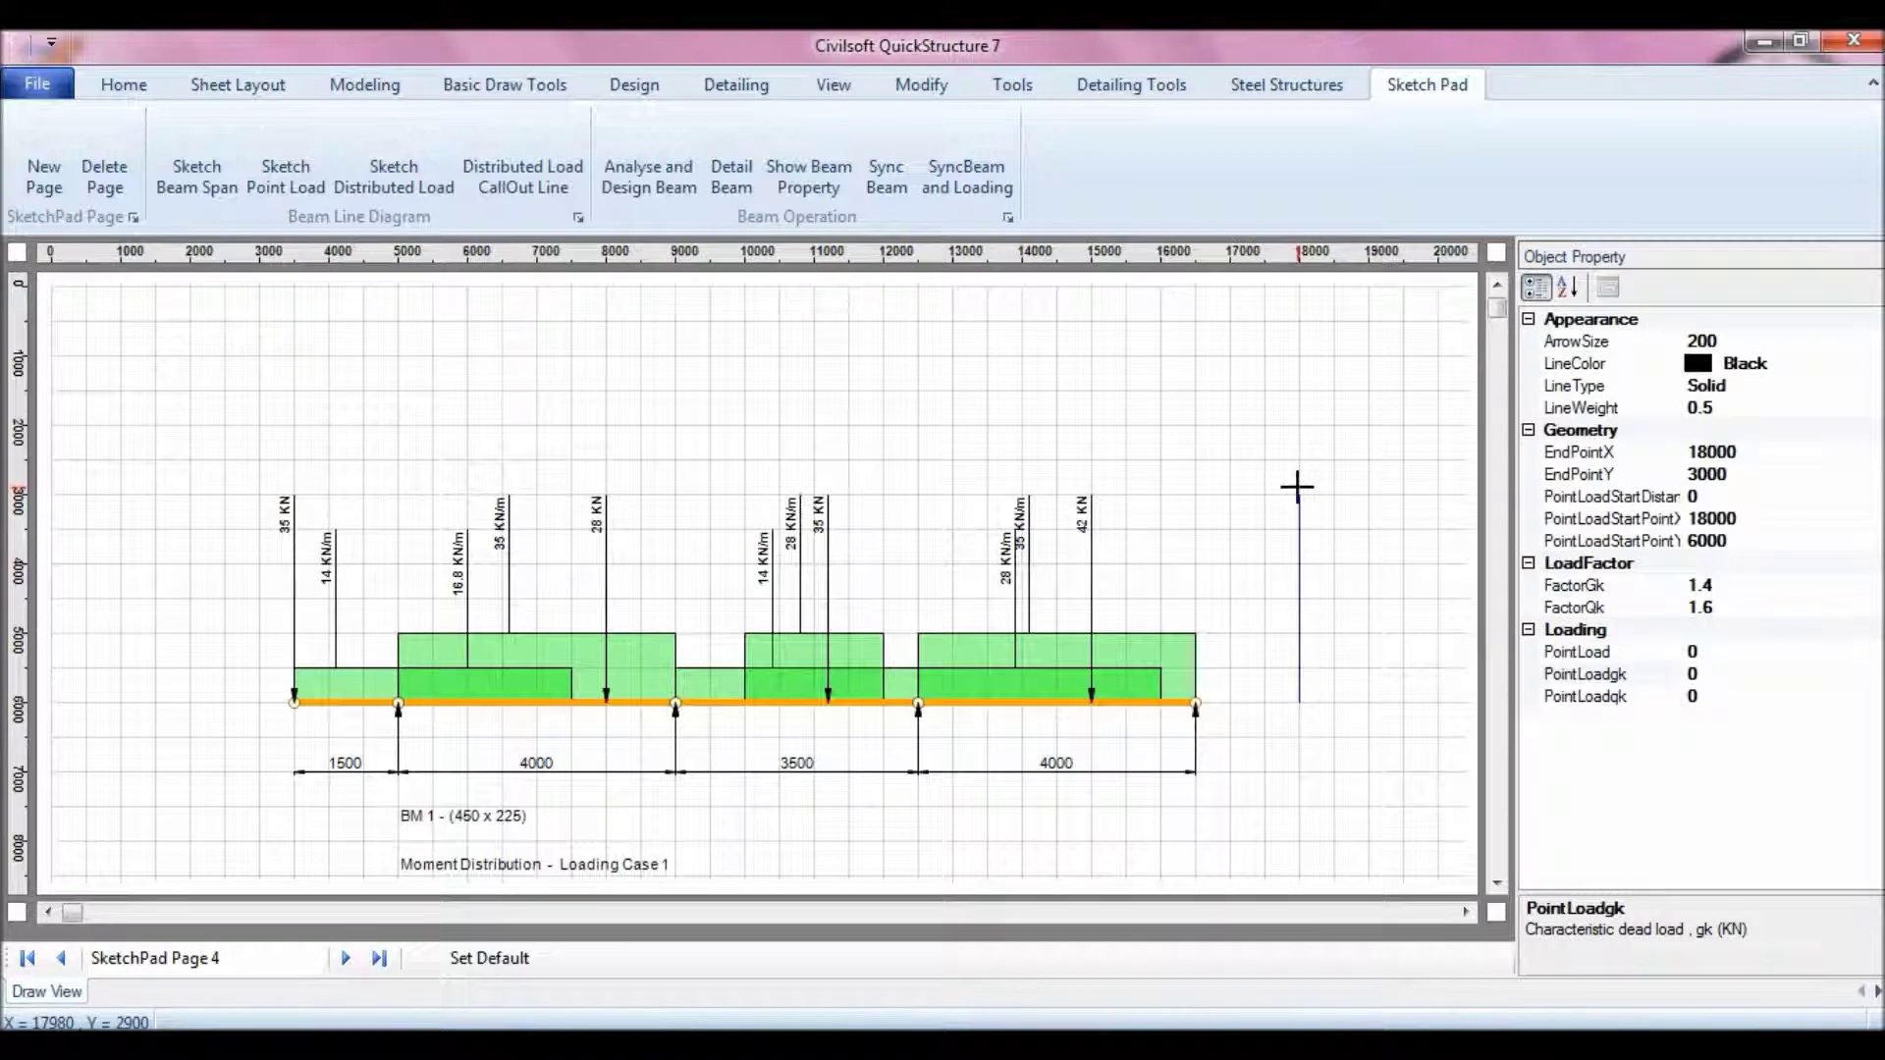
pyautogui.press('Escape')
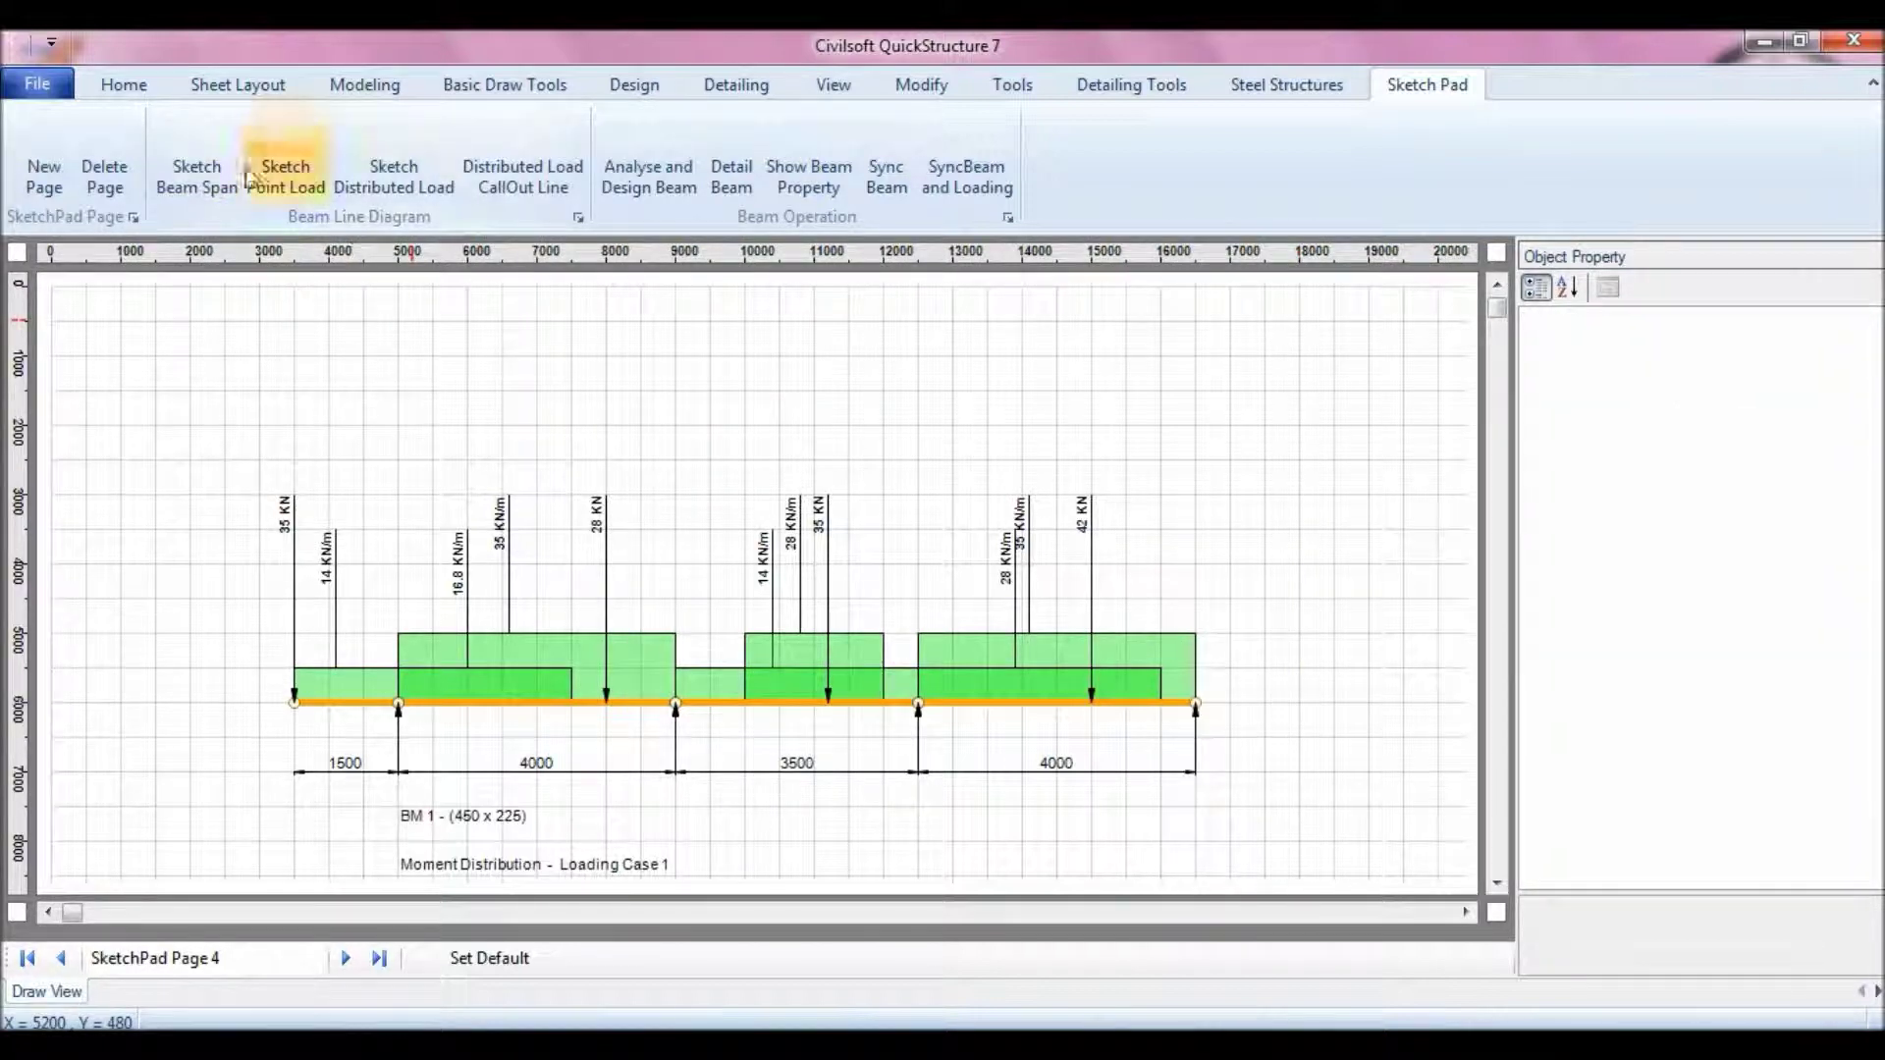
# Step: Try to sketch a distributed load in the empty area beyond the beam's last support
pyautogui.click(381, 188)
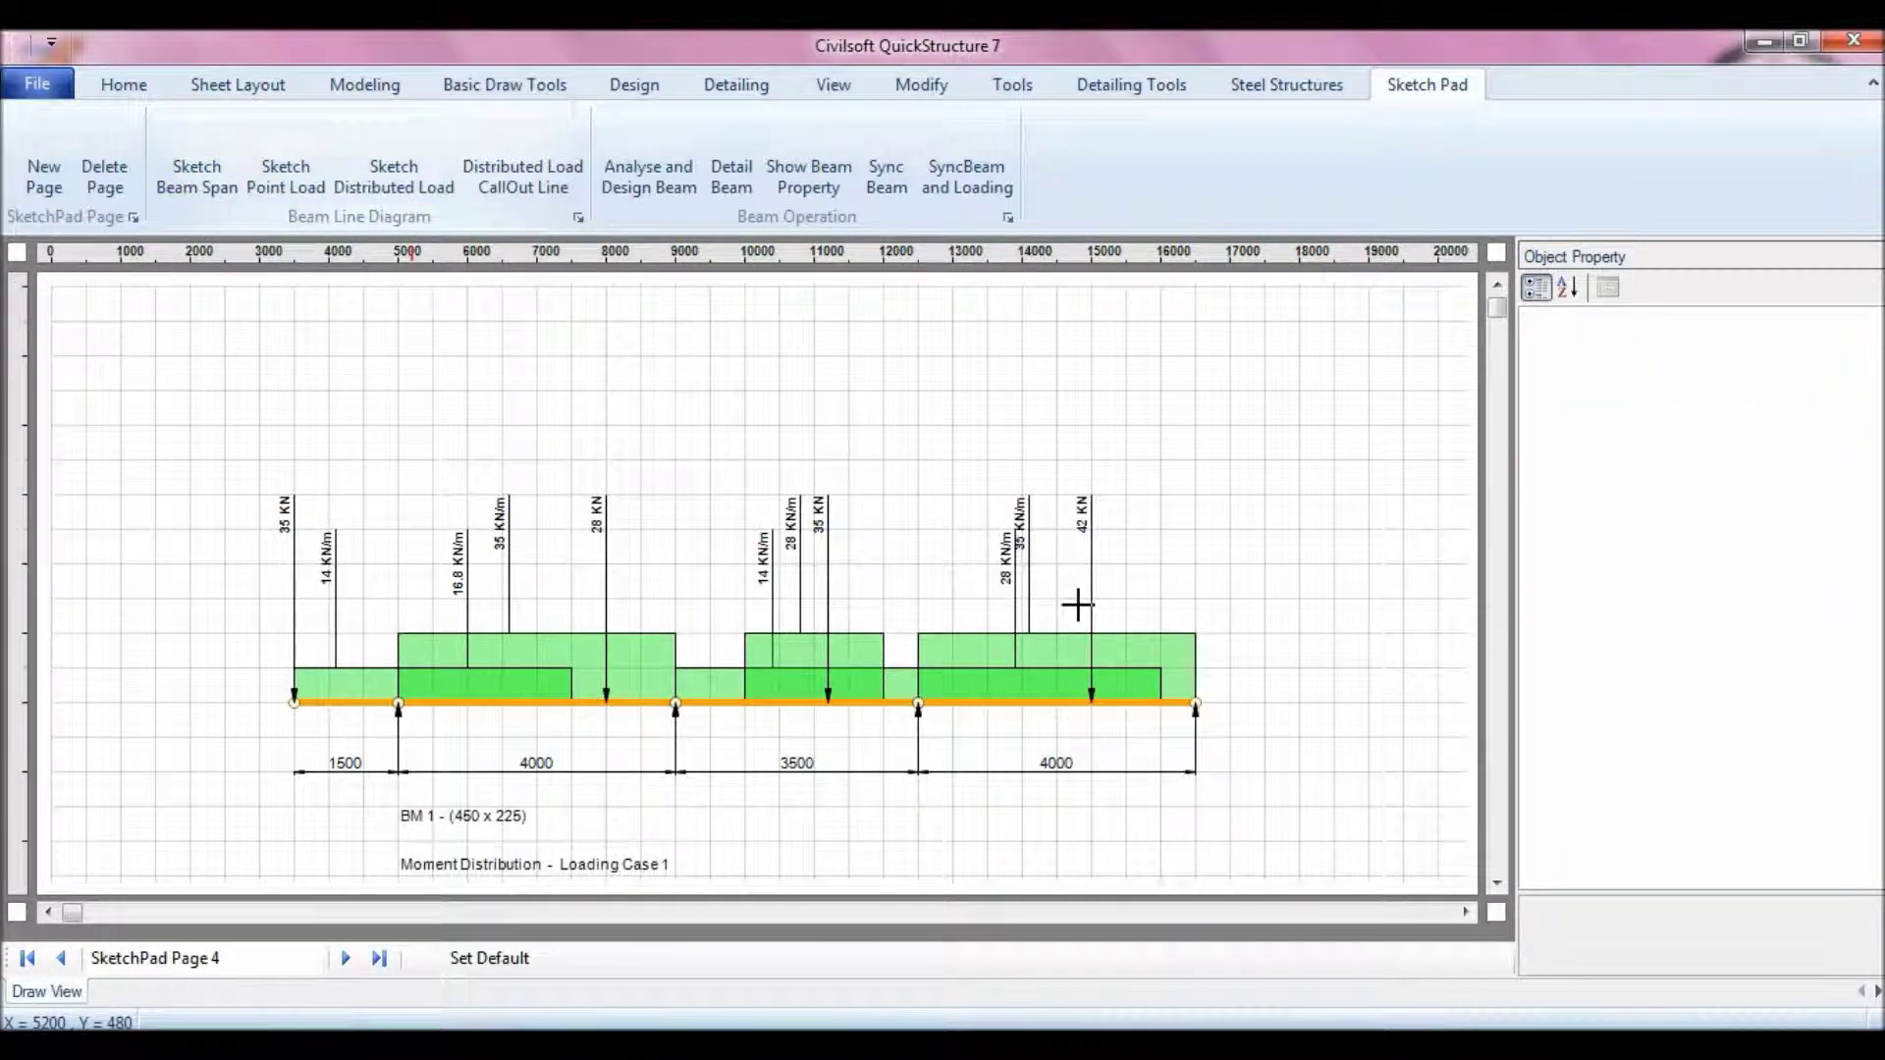
pyautogui.click(1368, 597)
pyautogui.rightClick(1368, 596)
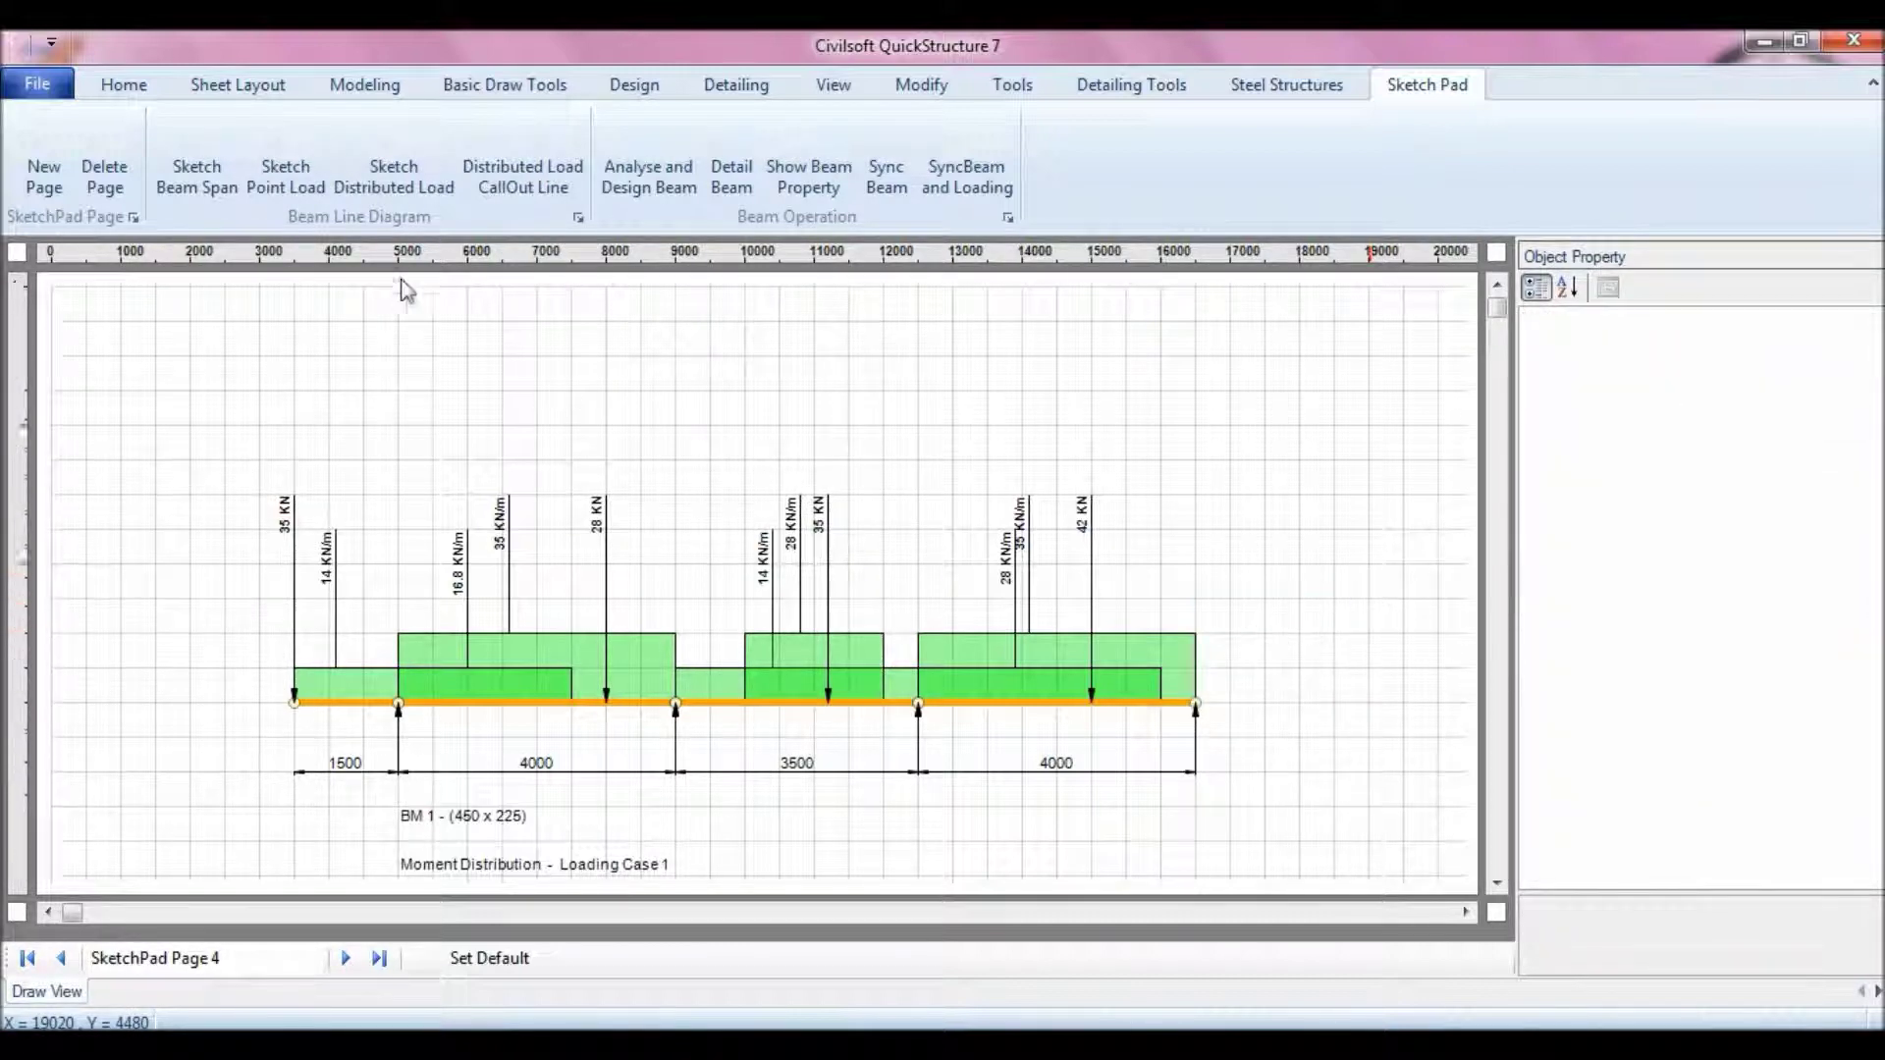
# Step: Try to sketch a single distributed load about 7500 mm long across both the 3500 mm span and the last 4000 mm span
pyautogui.click(388, 186)
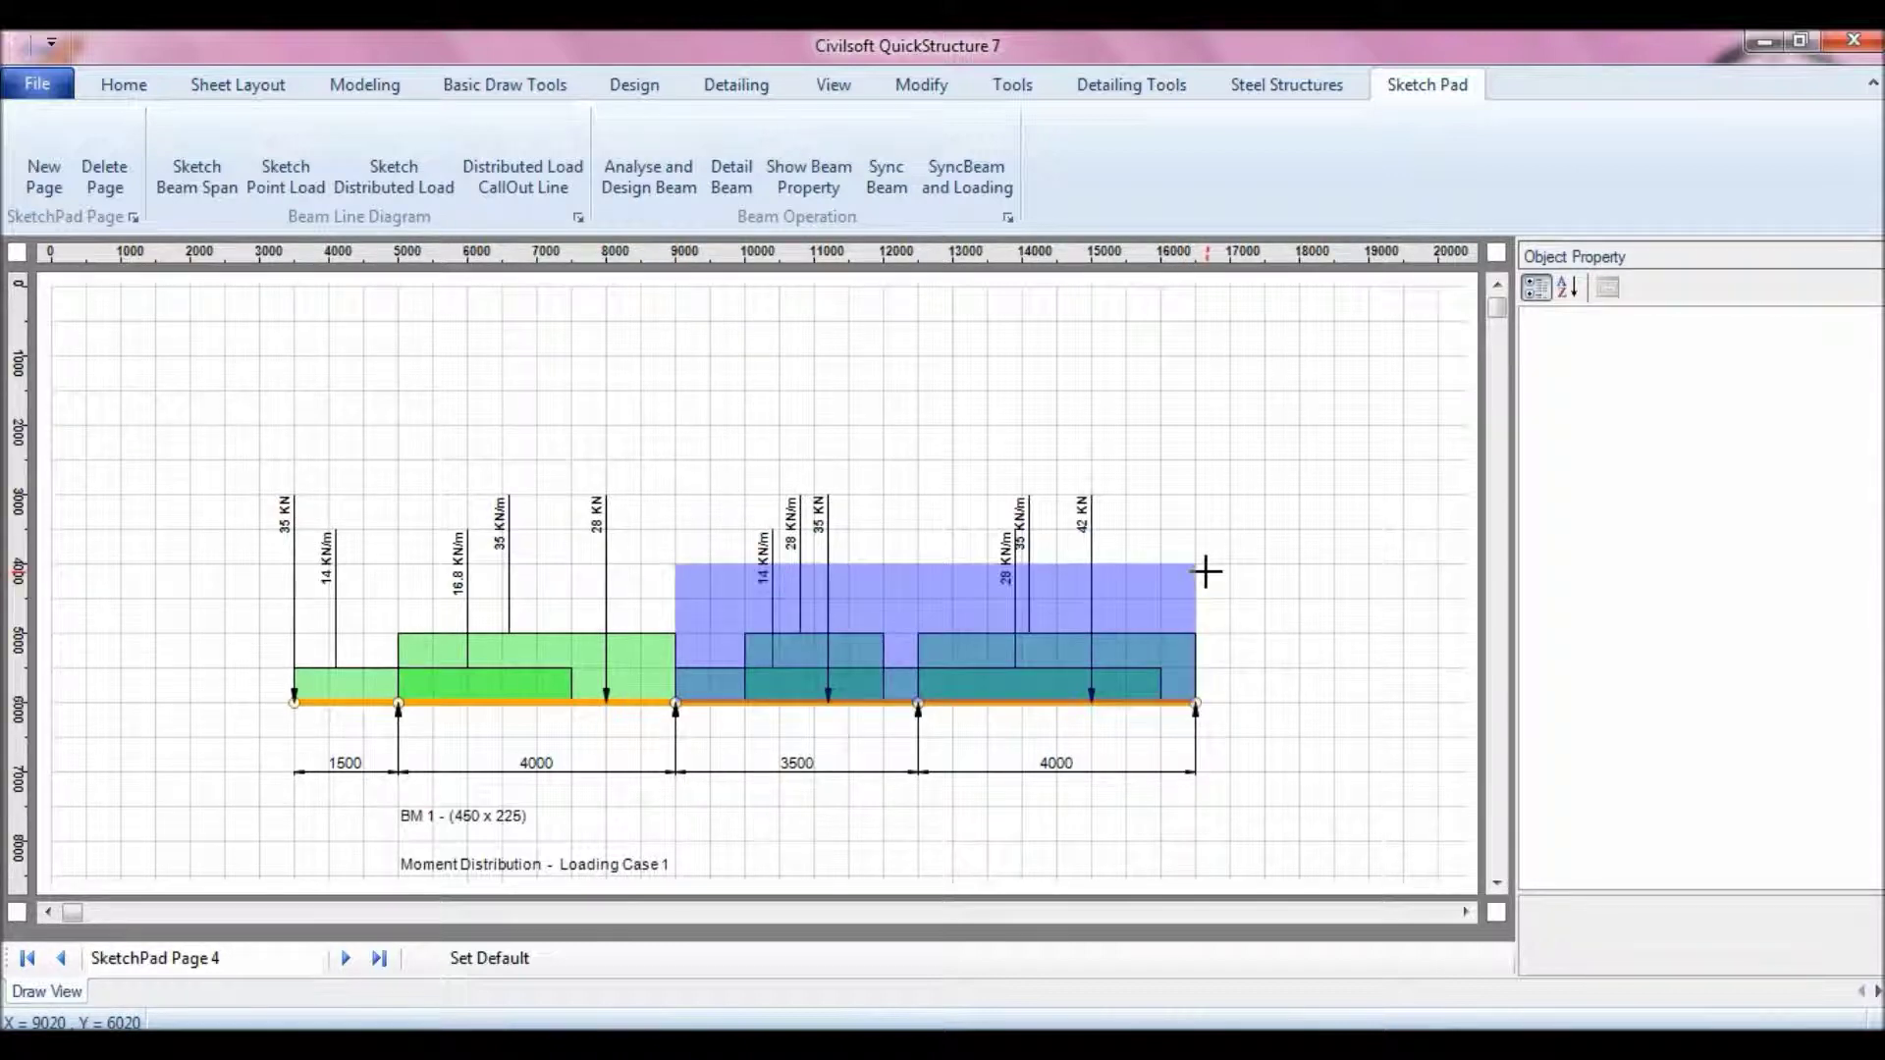
pyautogui.click(1202, 571)
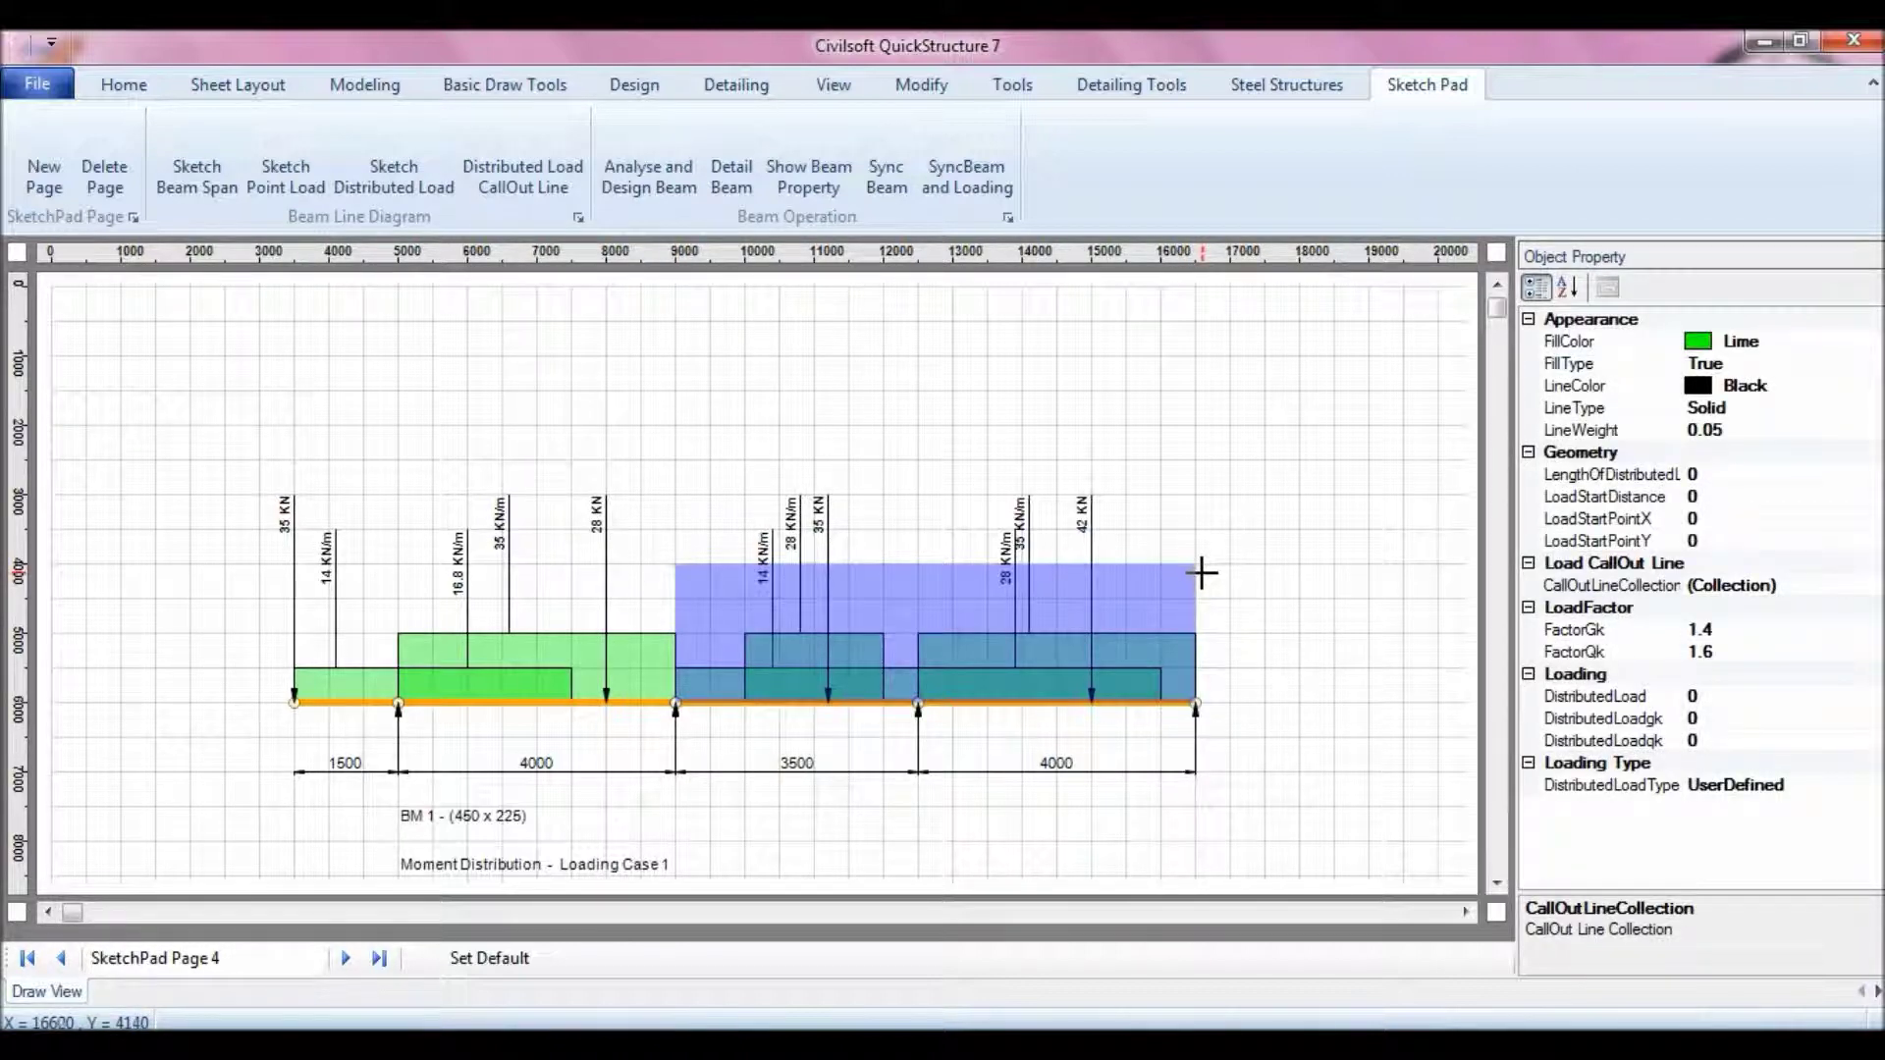
pyautogui.rightClick(1201, 572)
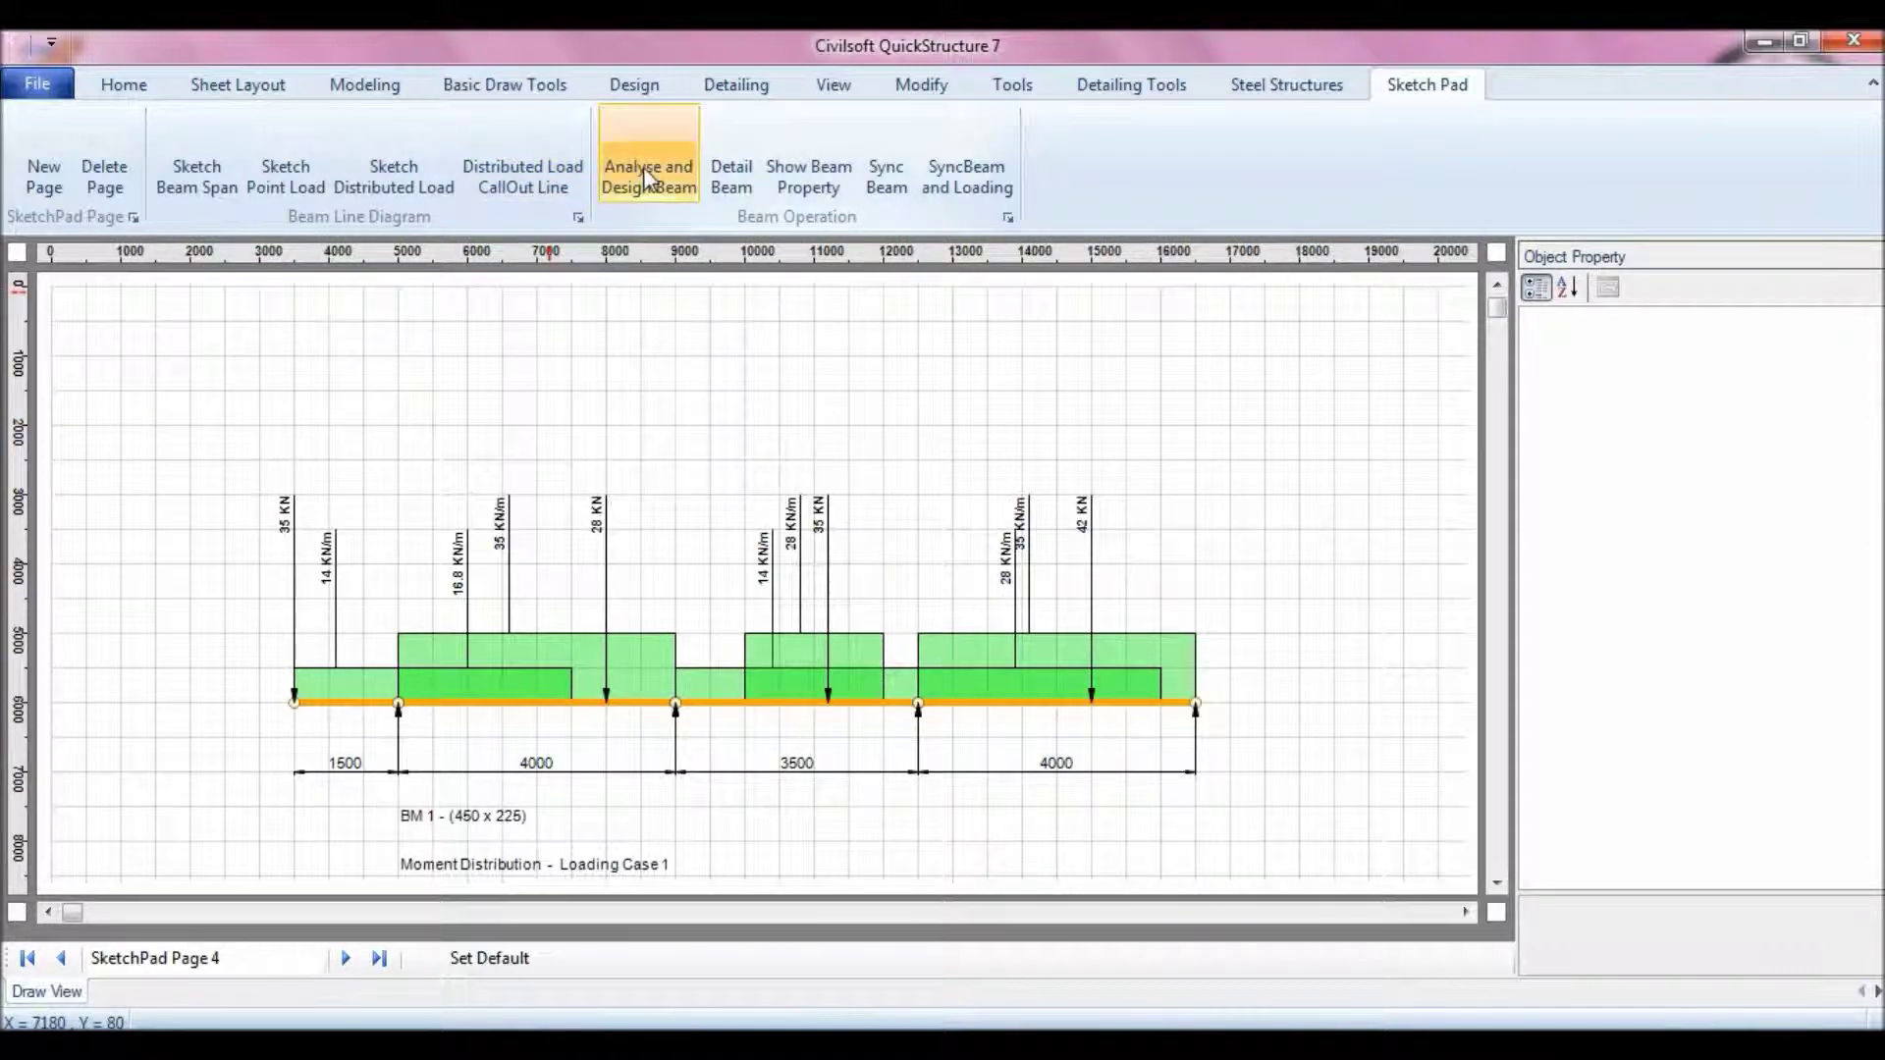
# Step: Examine the beam's moment distribution results, shear force diagram and bending moment diagram for the three loading cases
pyautogui.click(1496, 883)
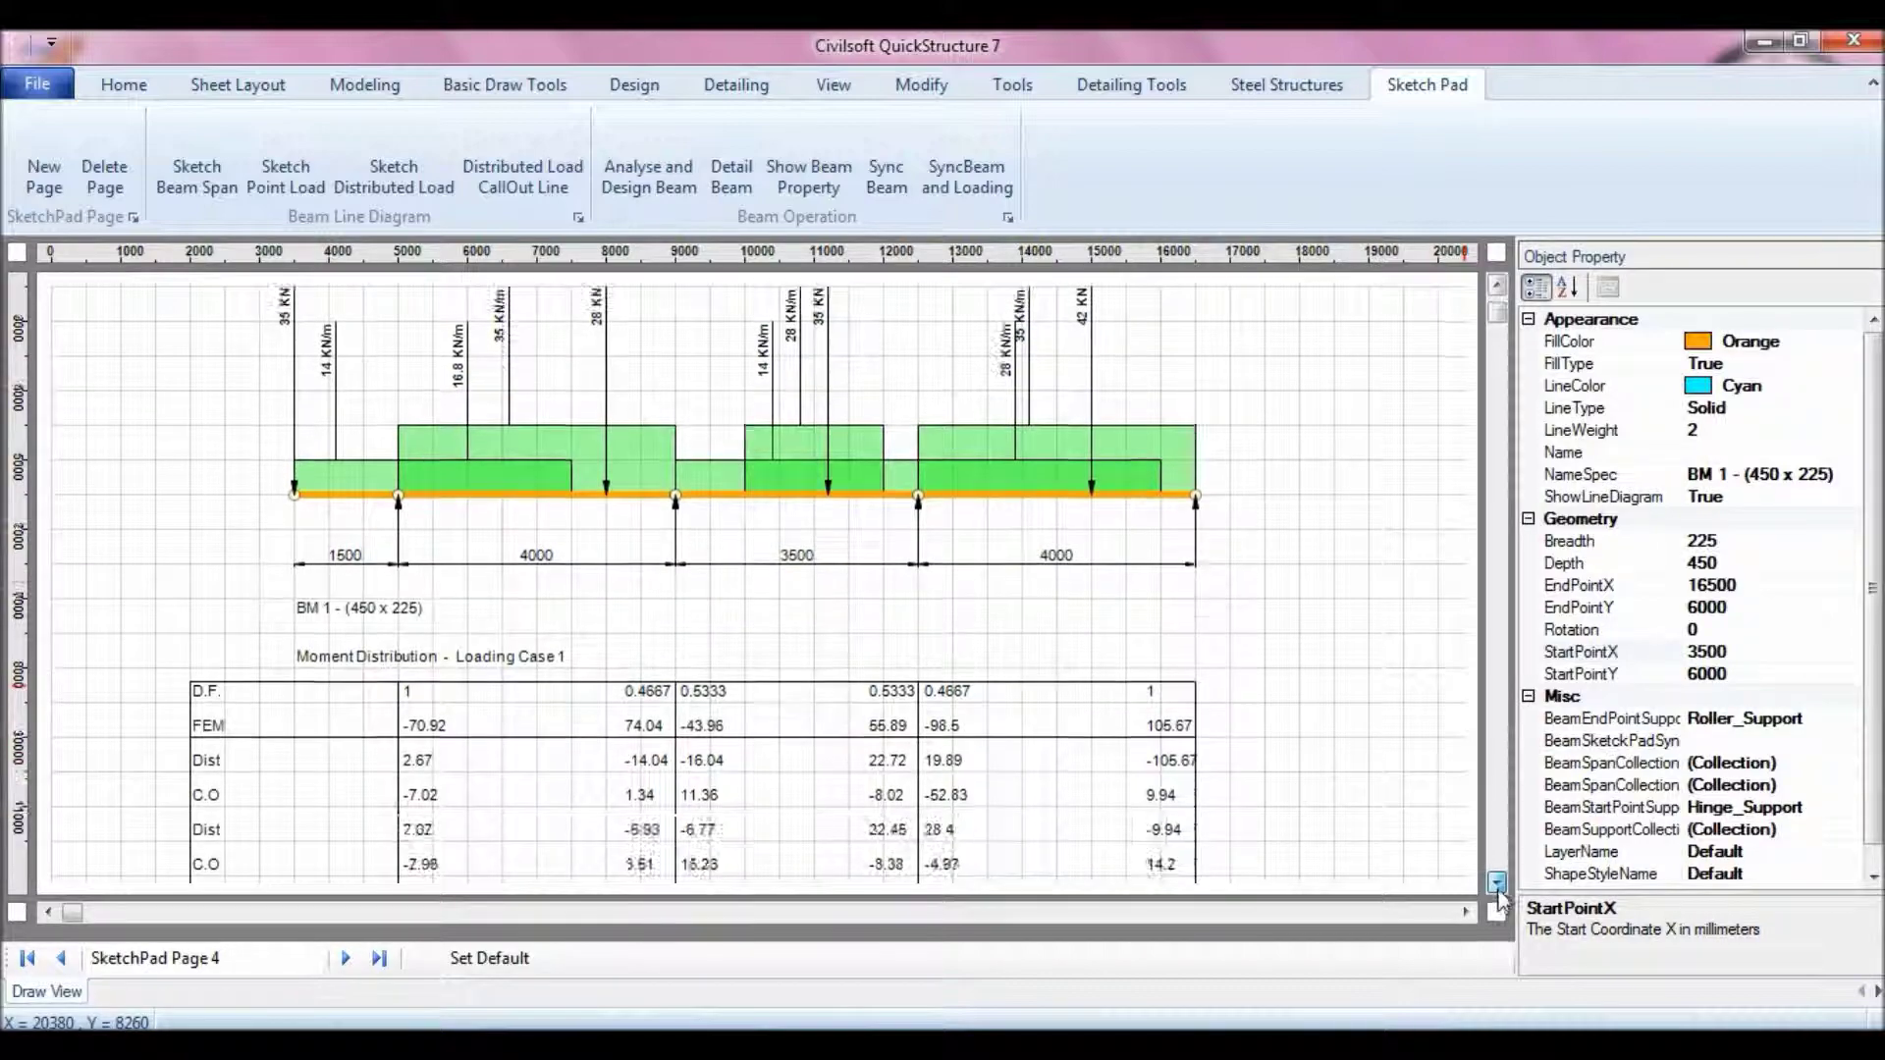
pyautogui.moveTo(1496, 883); pyautogui.dragTo(1498, 892)
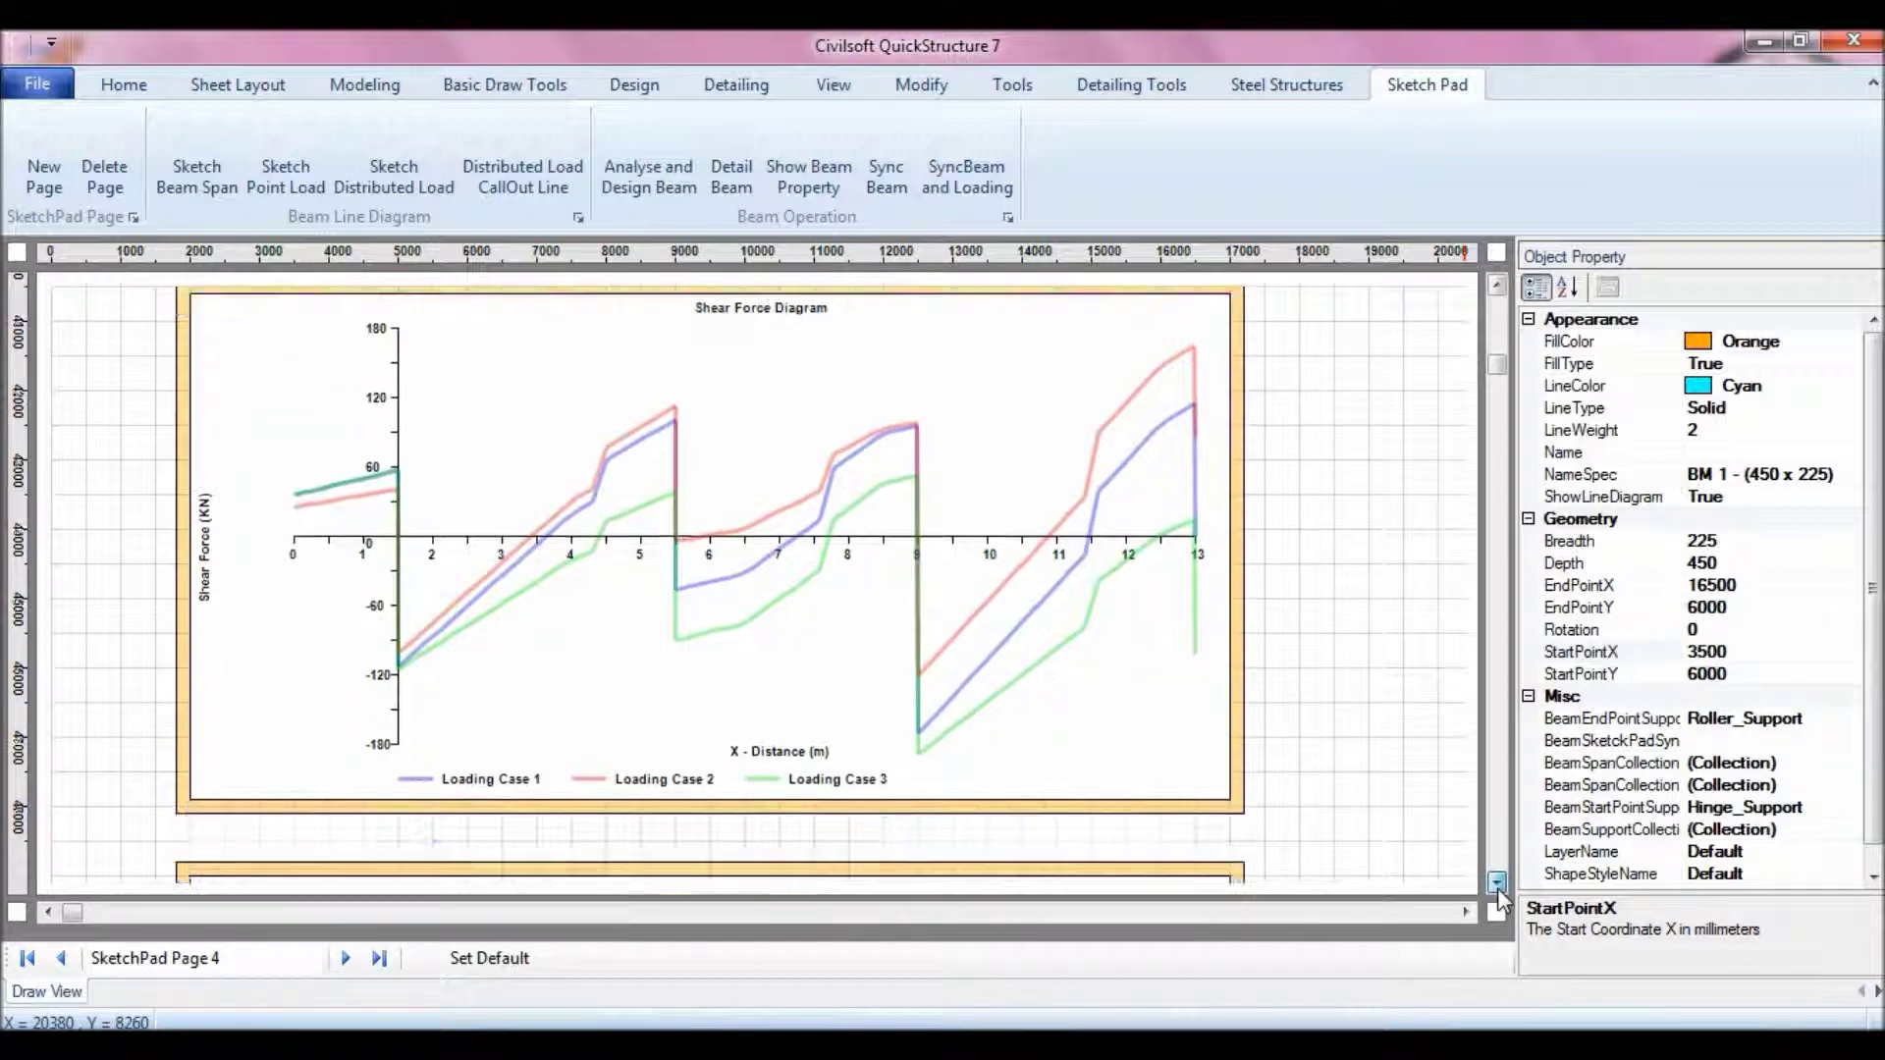
pyautogui.scroll(-5, 1500, 899)
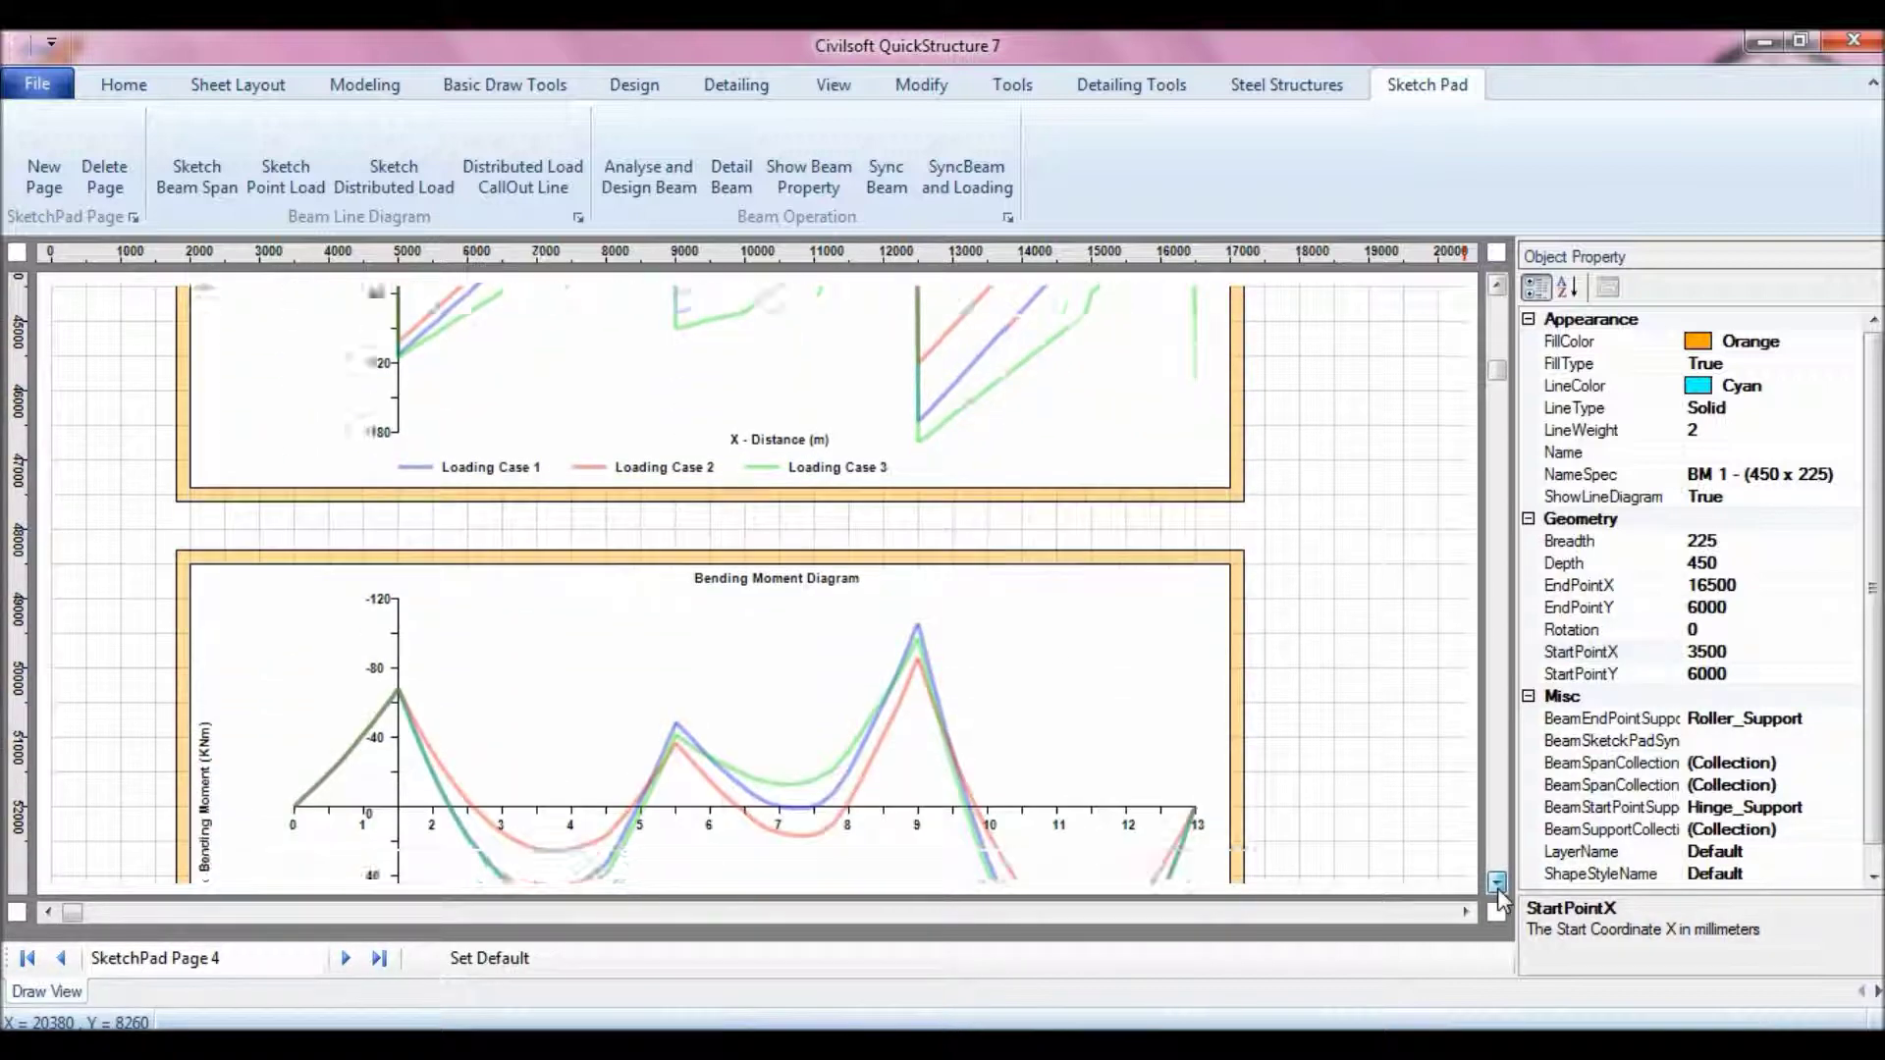
pyautogui.scroll(-1, 1499, 898)
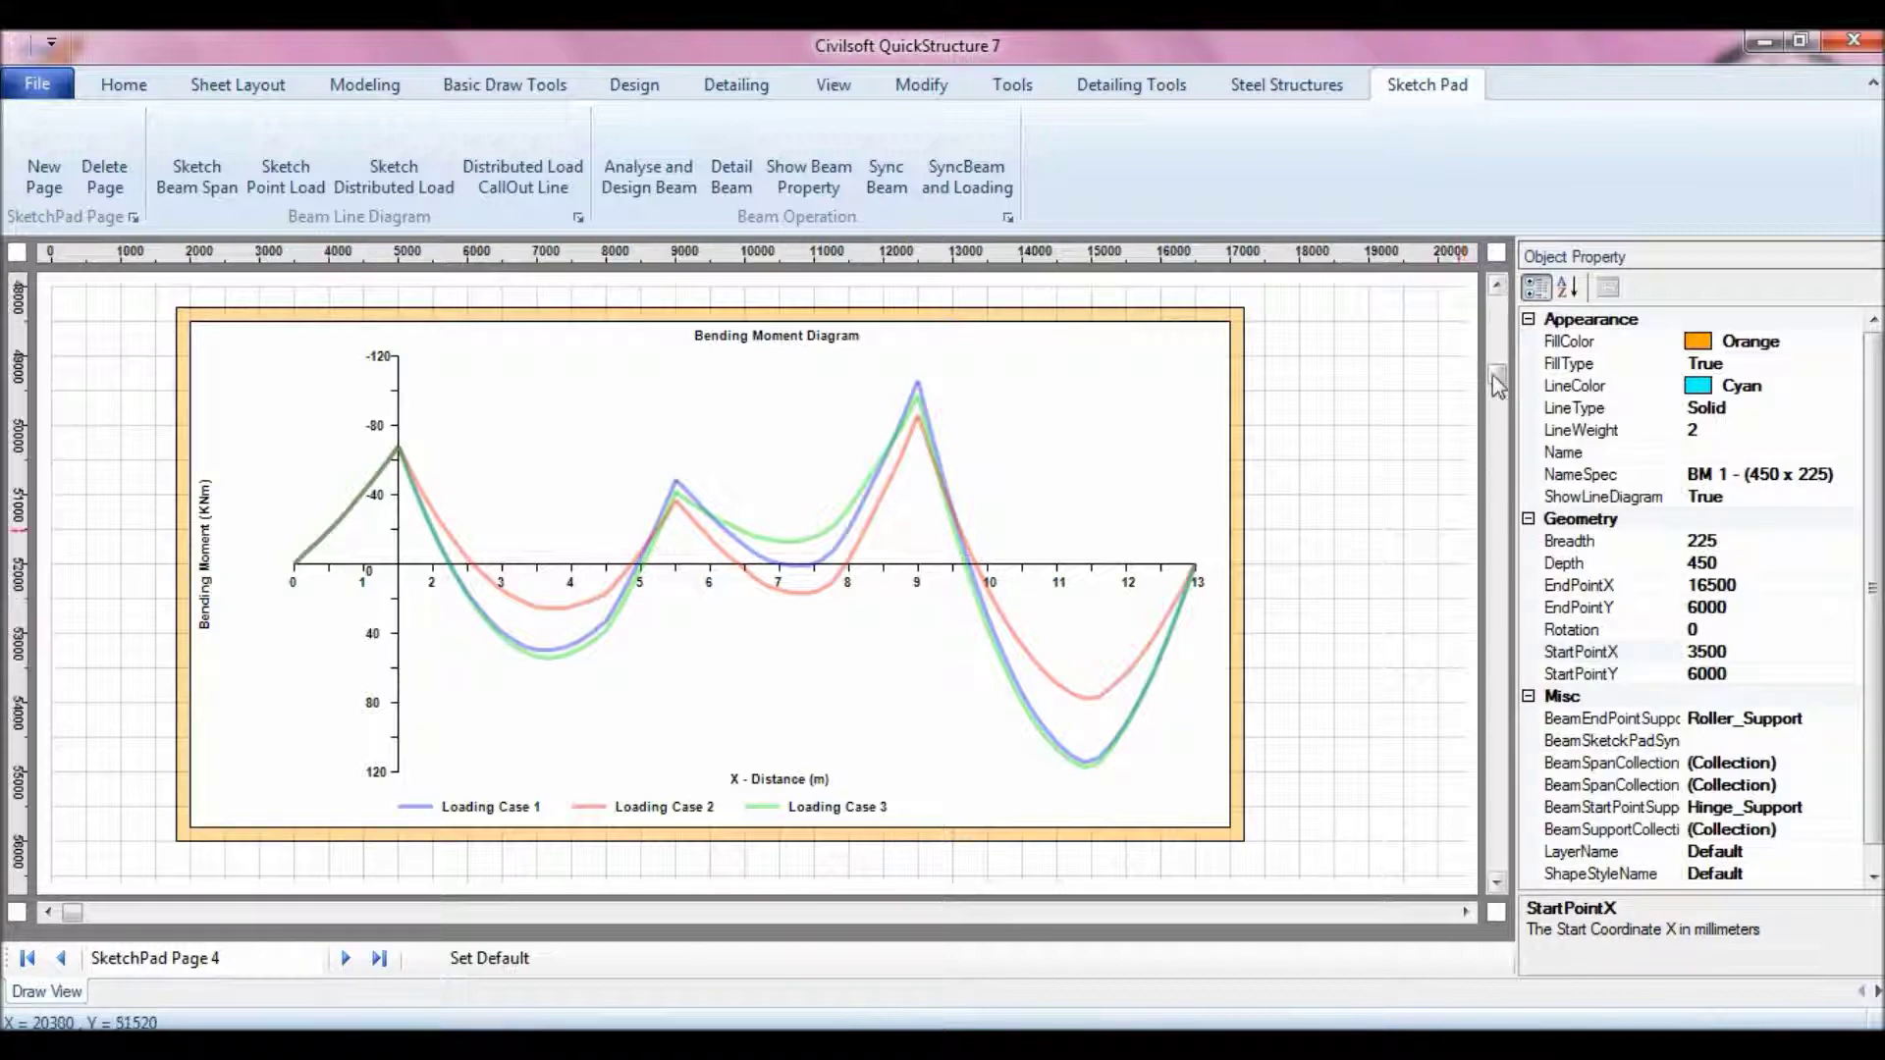
pyautogui.moveTo(1497, 375); pyautogui.dragTo(1497, 306)
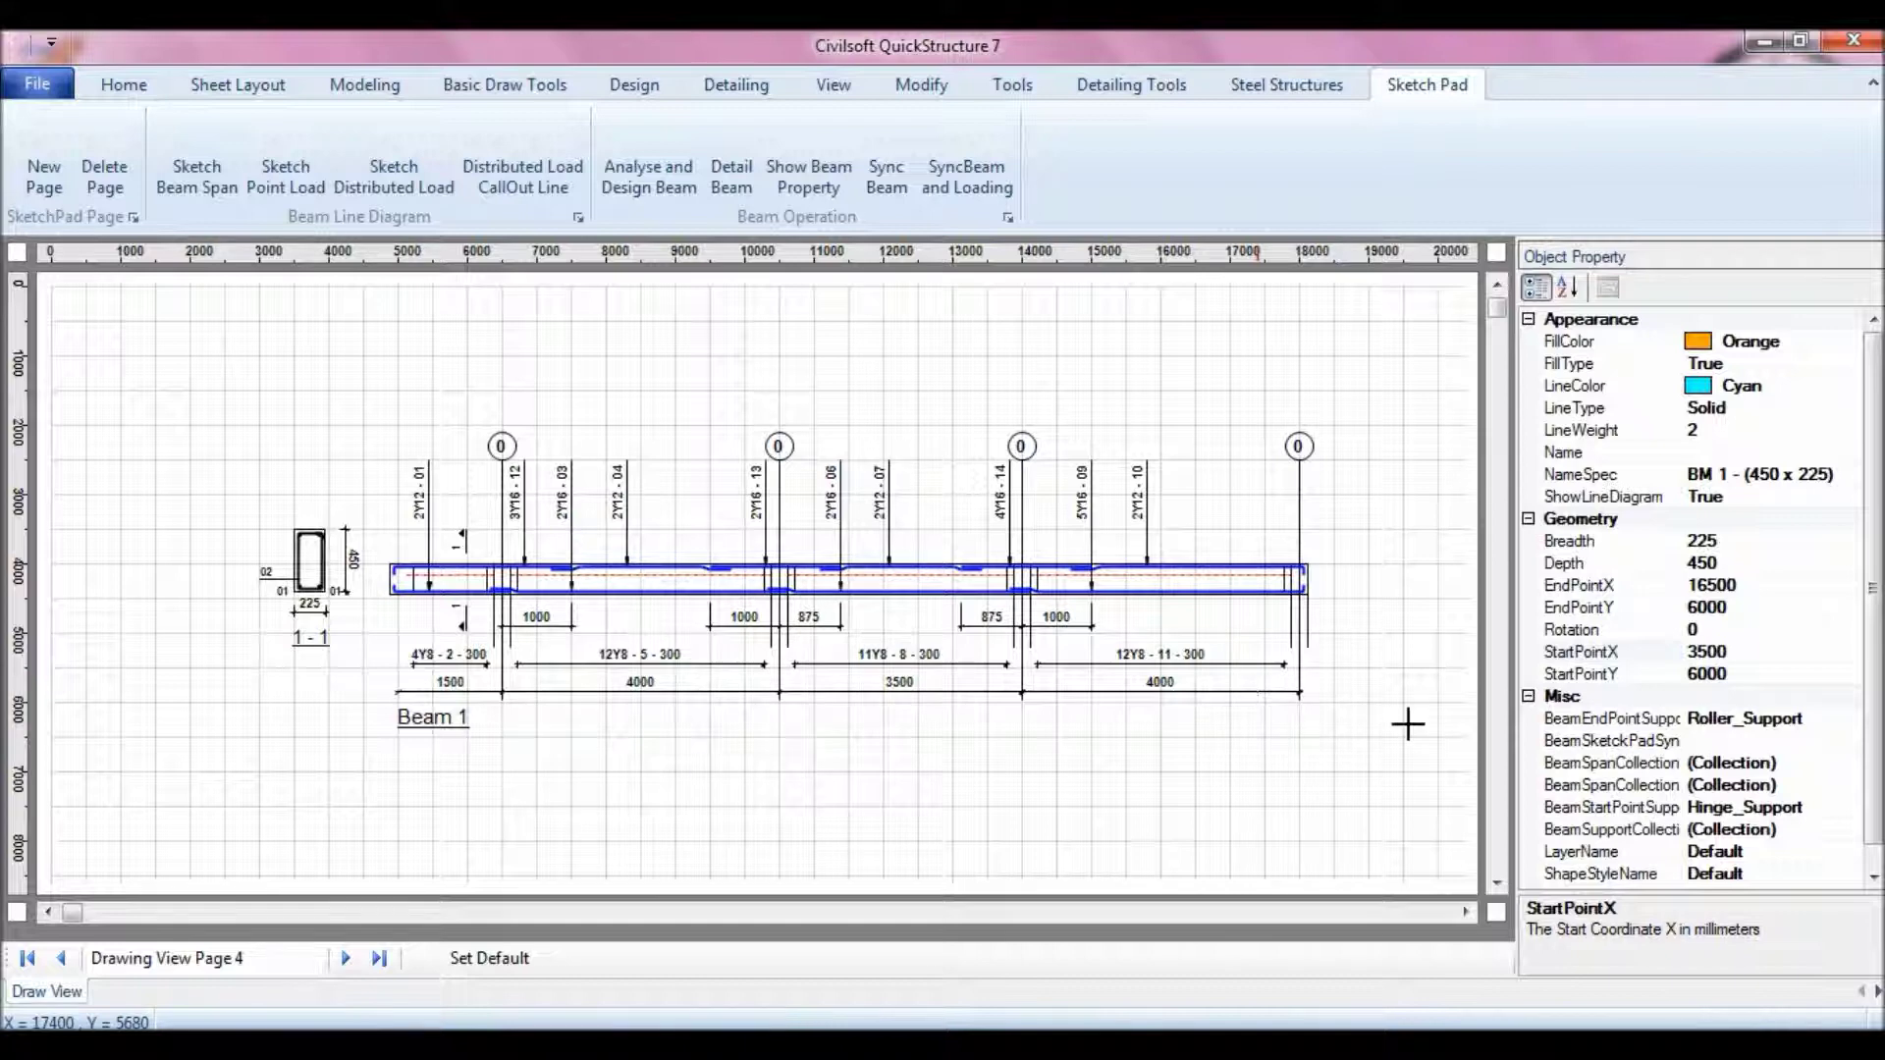
# Step: Switch from the beam detail drawing back to the sketch pad view and look over the loading case 1 moment distribution
pyautogui.click(833, 84)
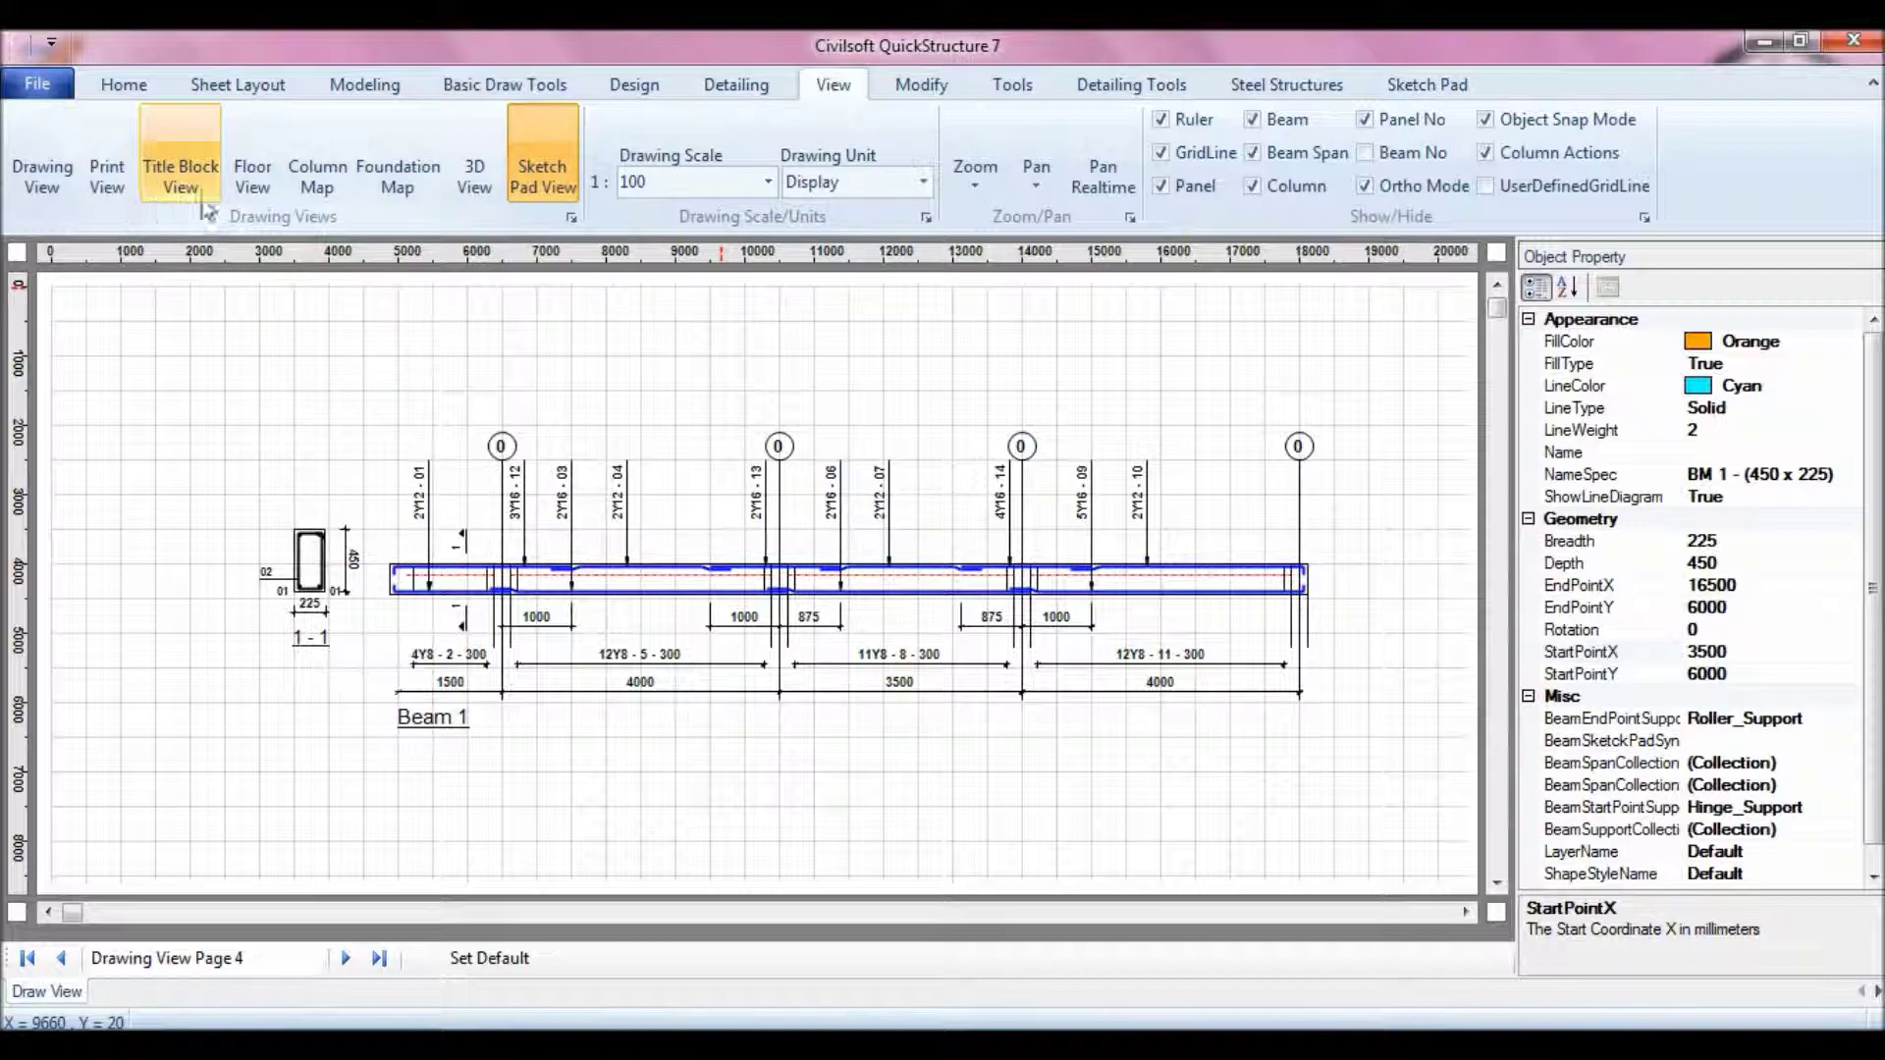
pyautogui.click(474, 177)
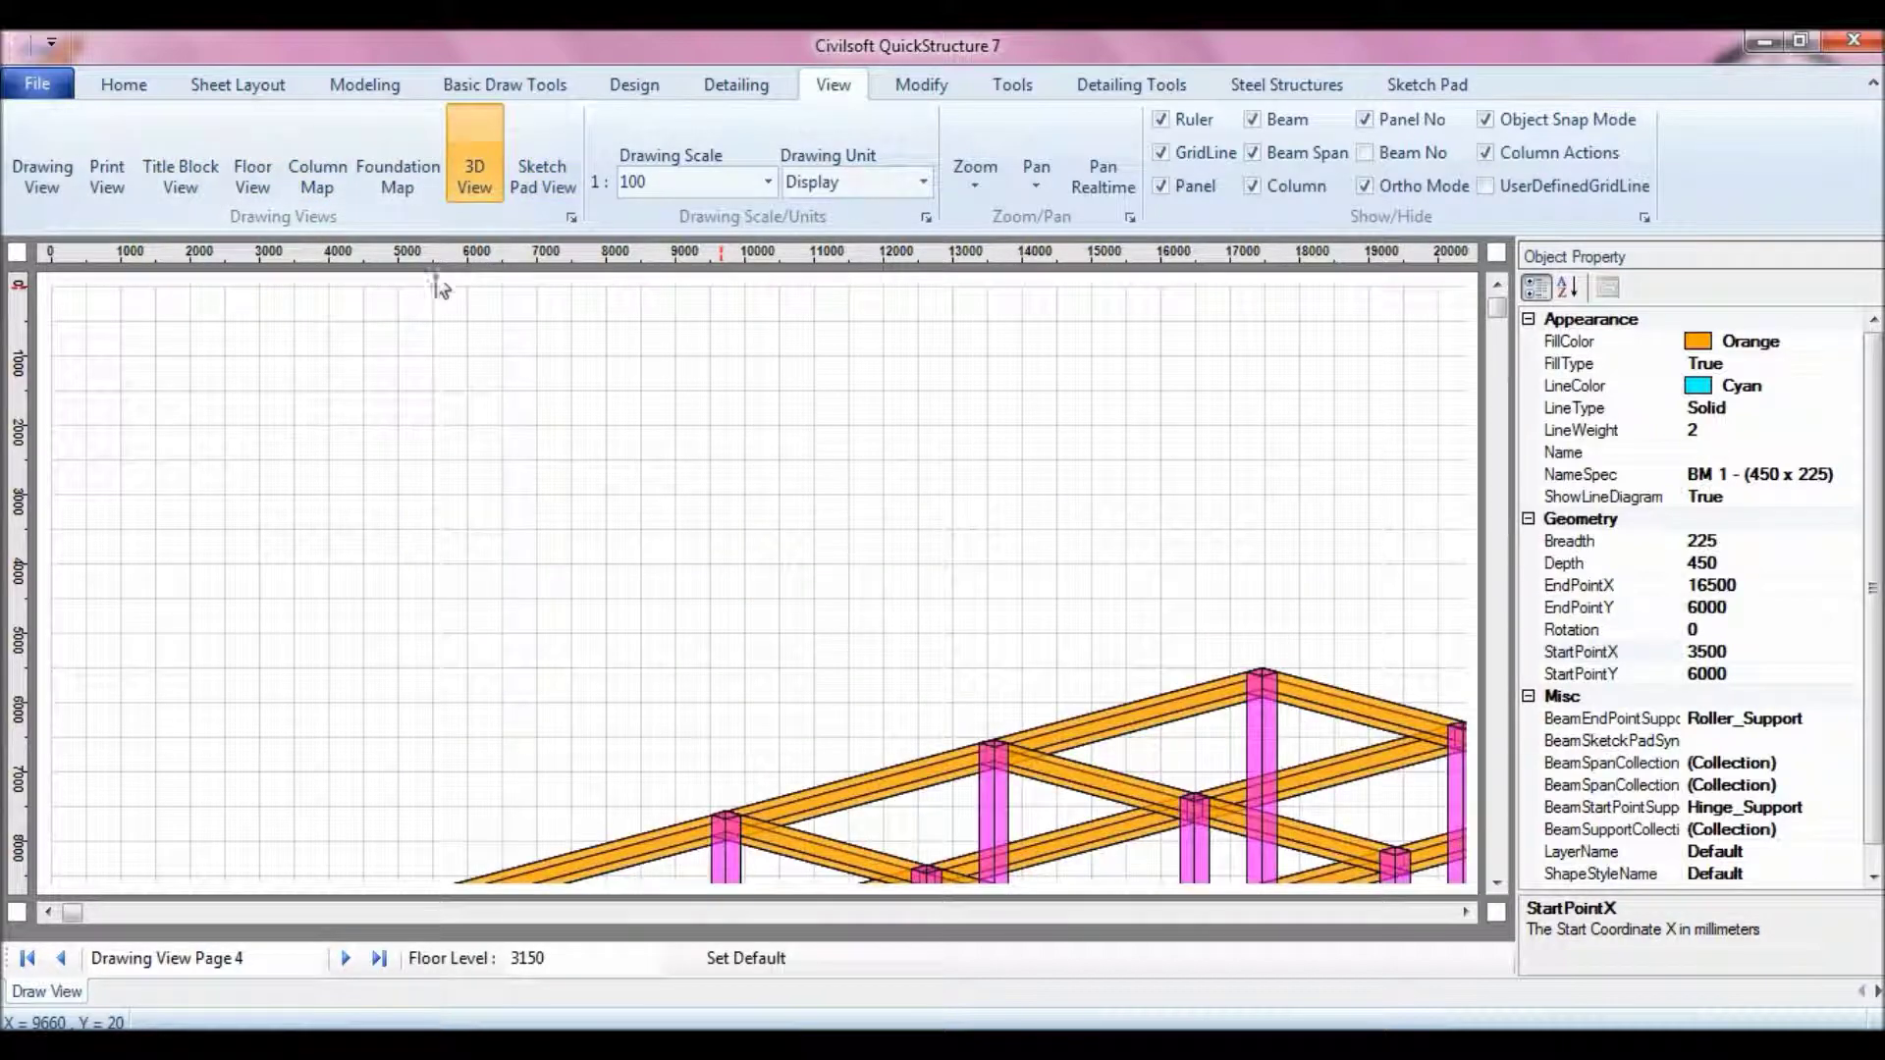
pyautogui.click(548, 179)
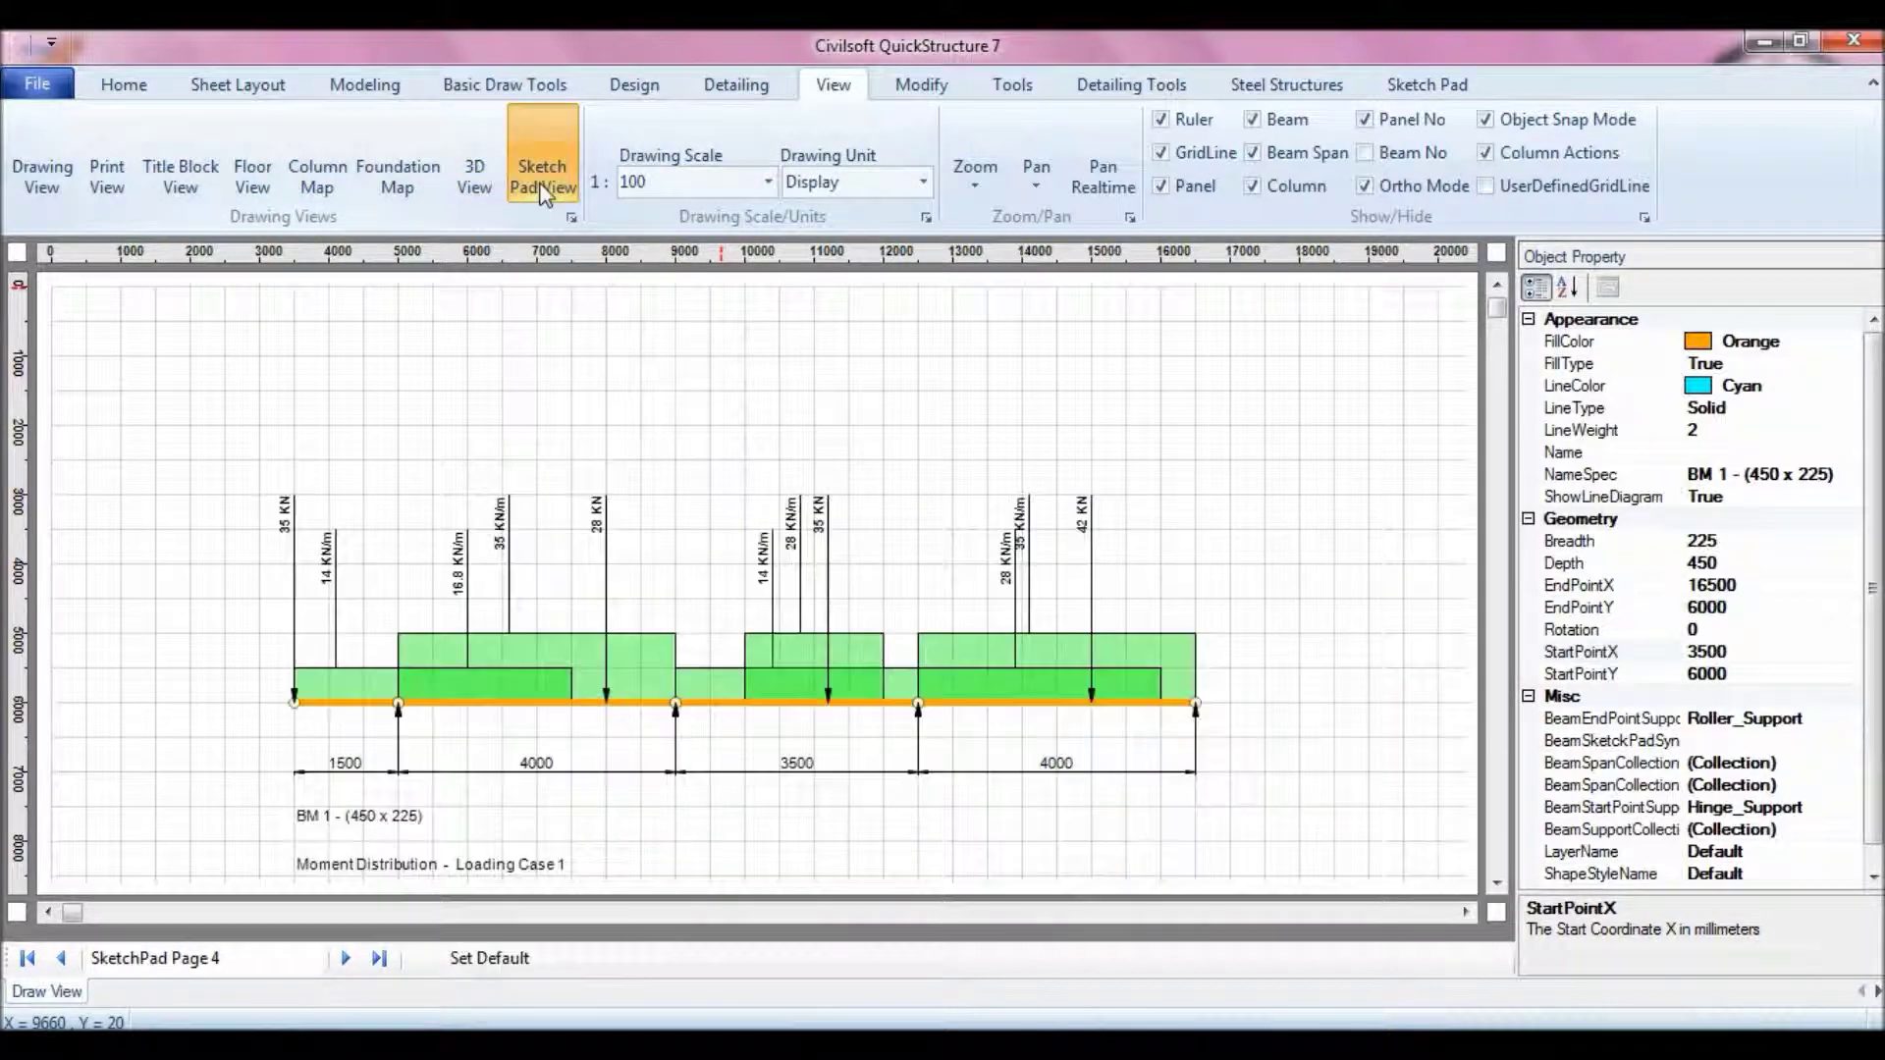
pyautogui.click(1497, 884)
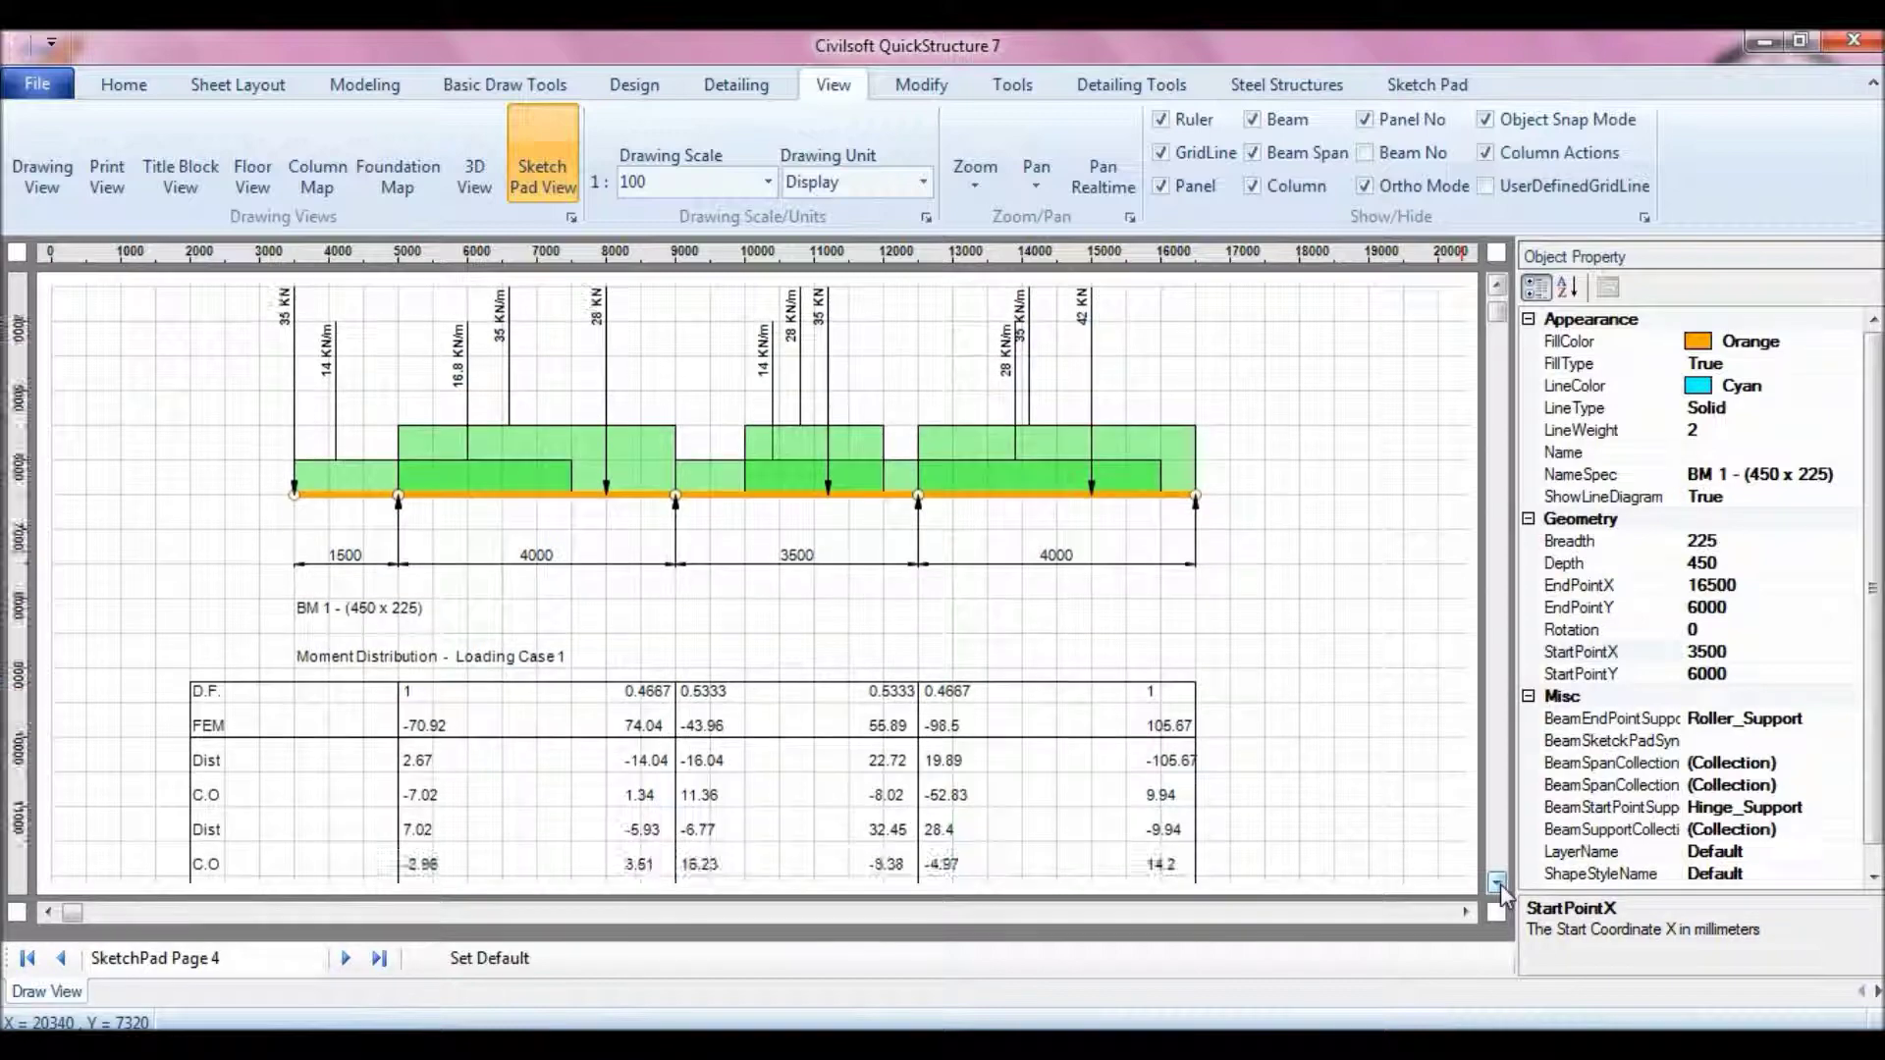
pyautogui.click(1497, 884)
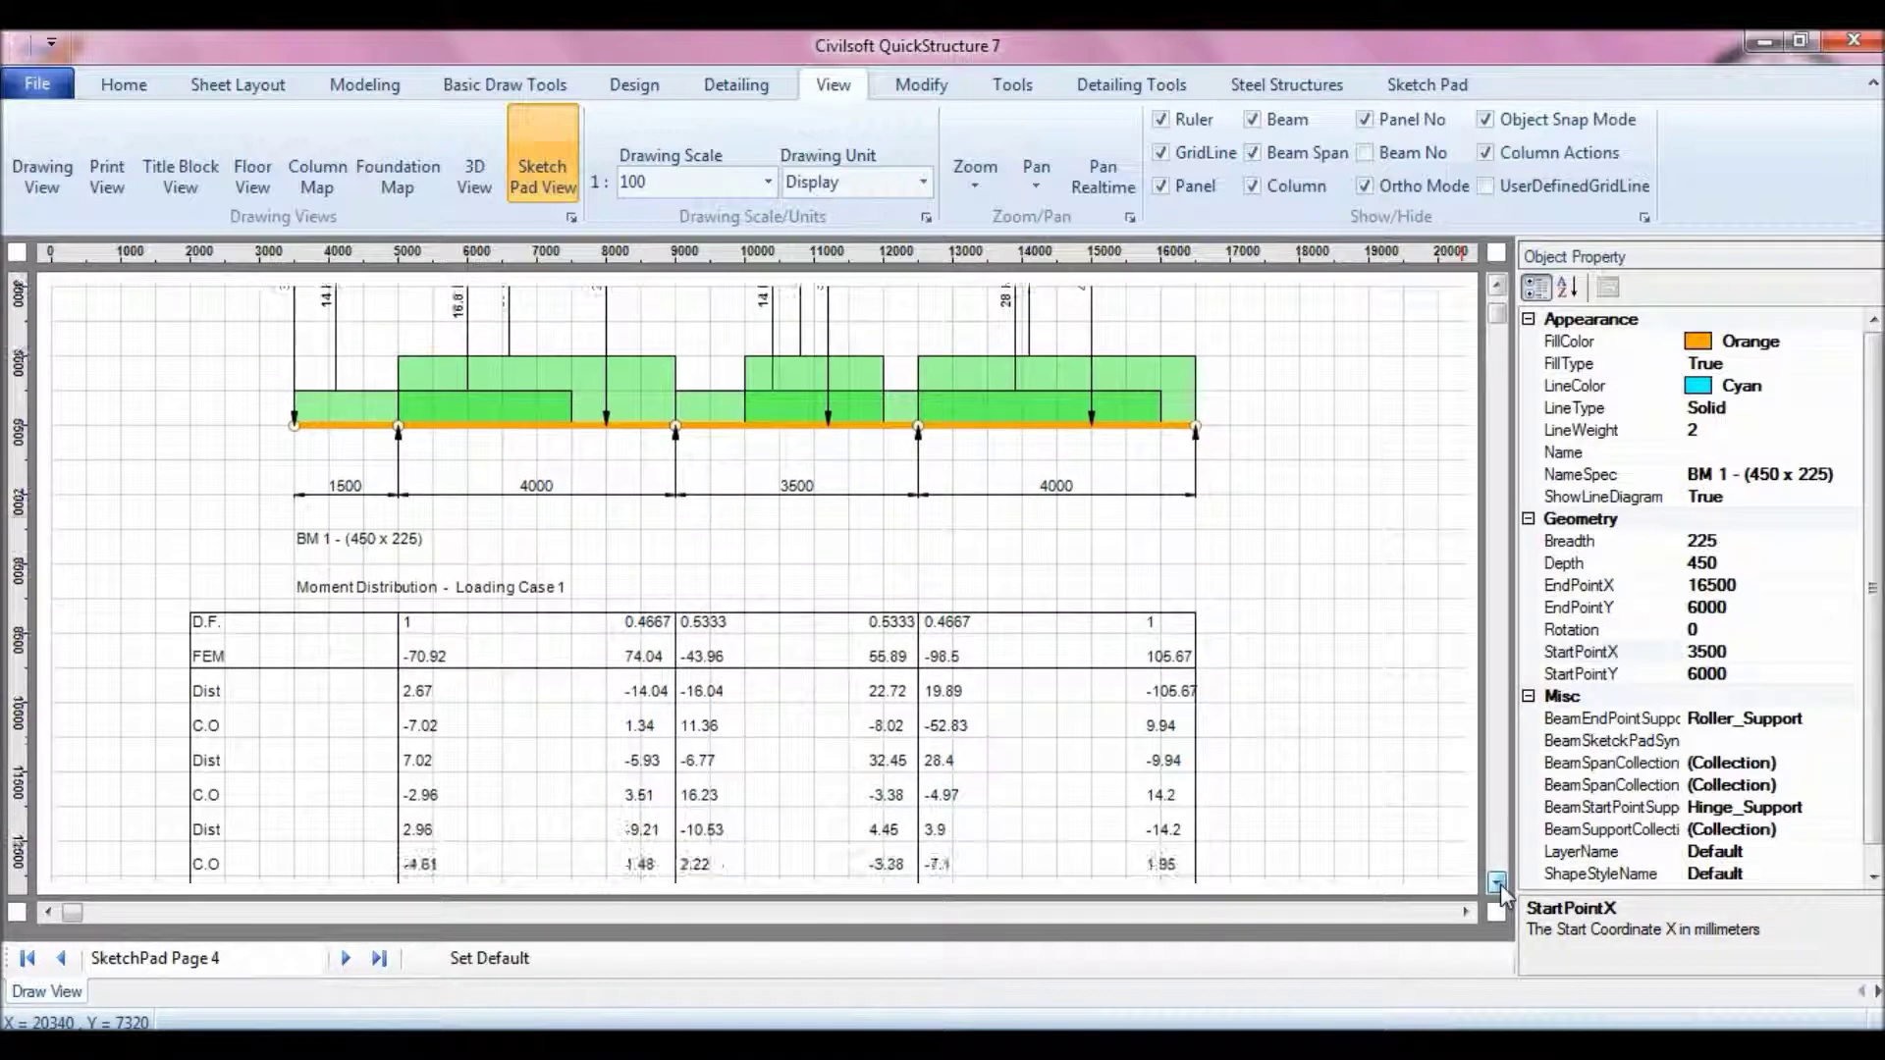
pyautogui.click(1498, 286)
pyautogui.click(1498, 286)
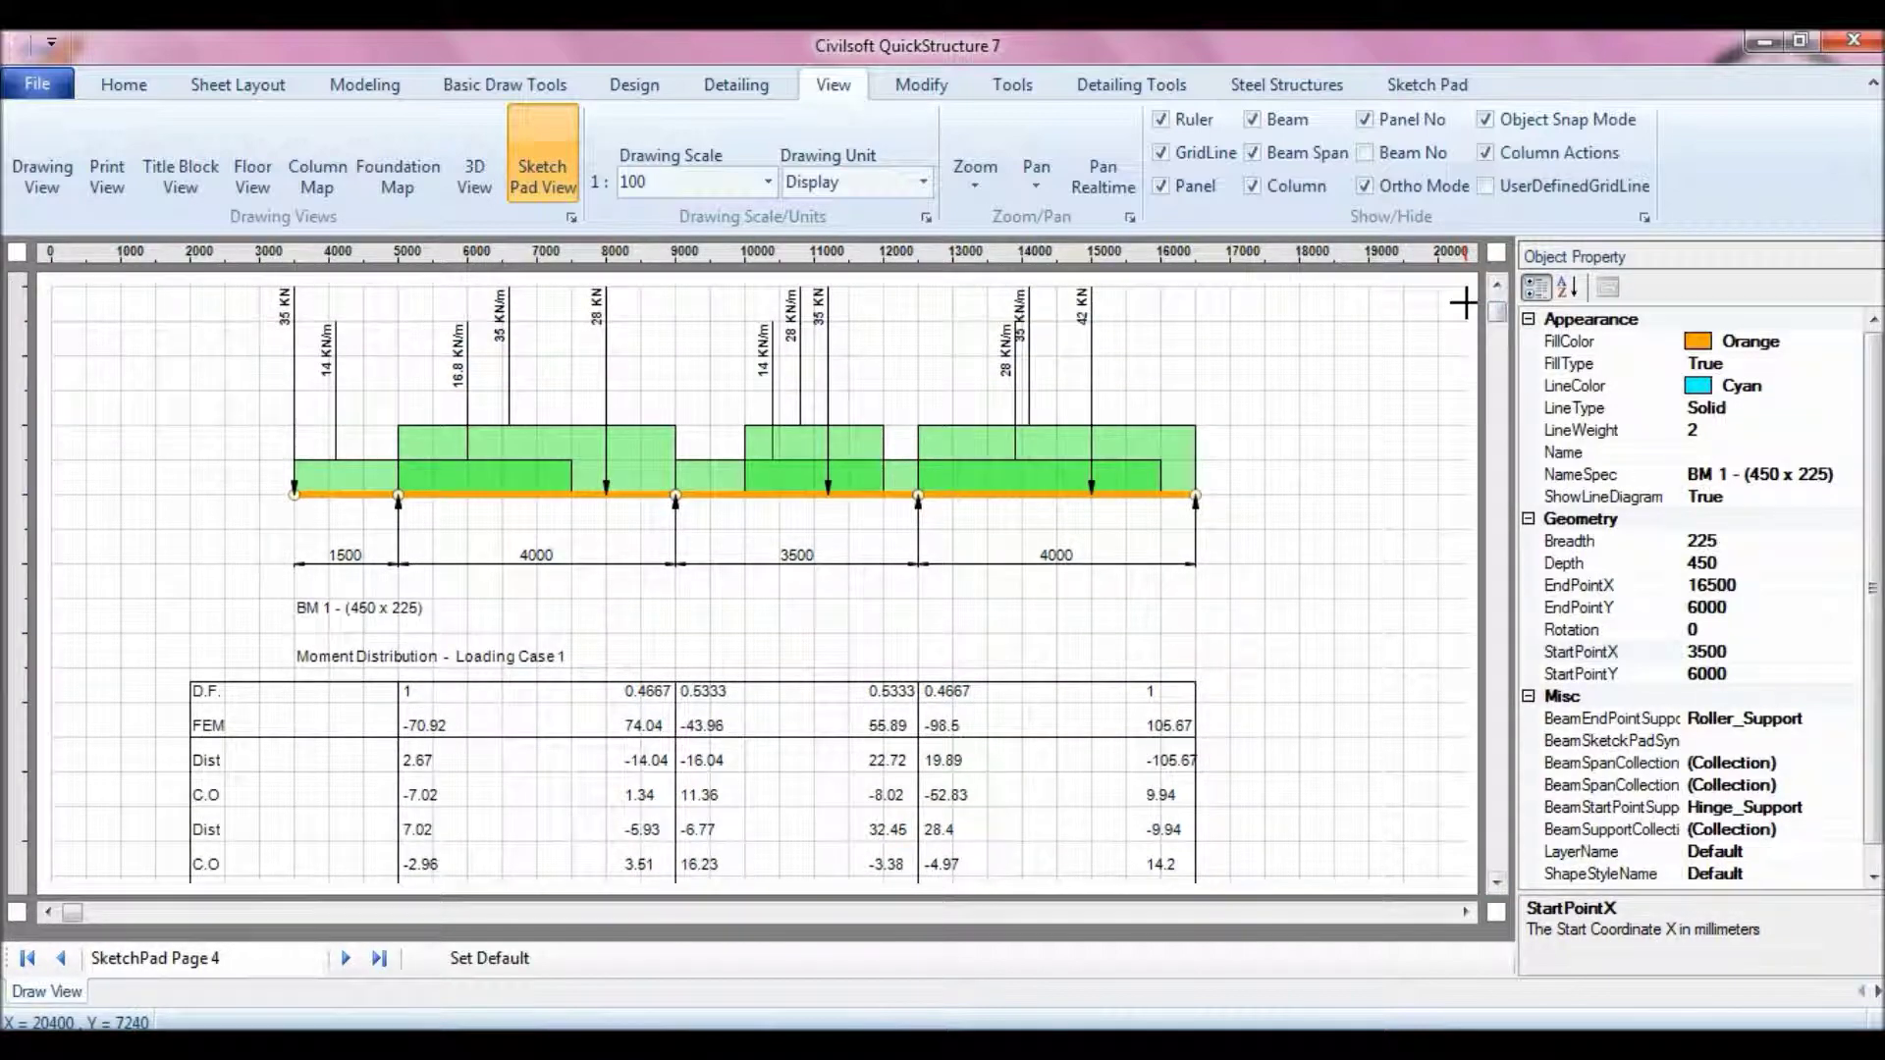
pyautogui.click(1497, 286)
pyautogui.click(1498, 286)
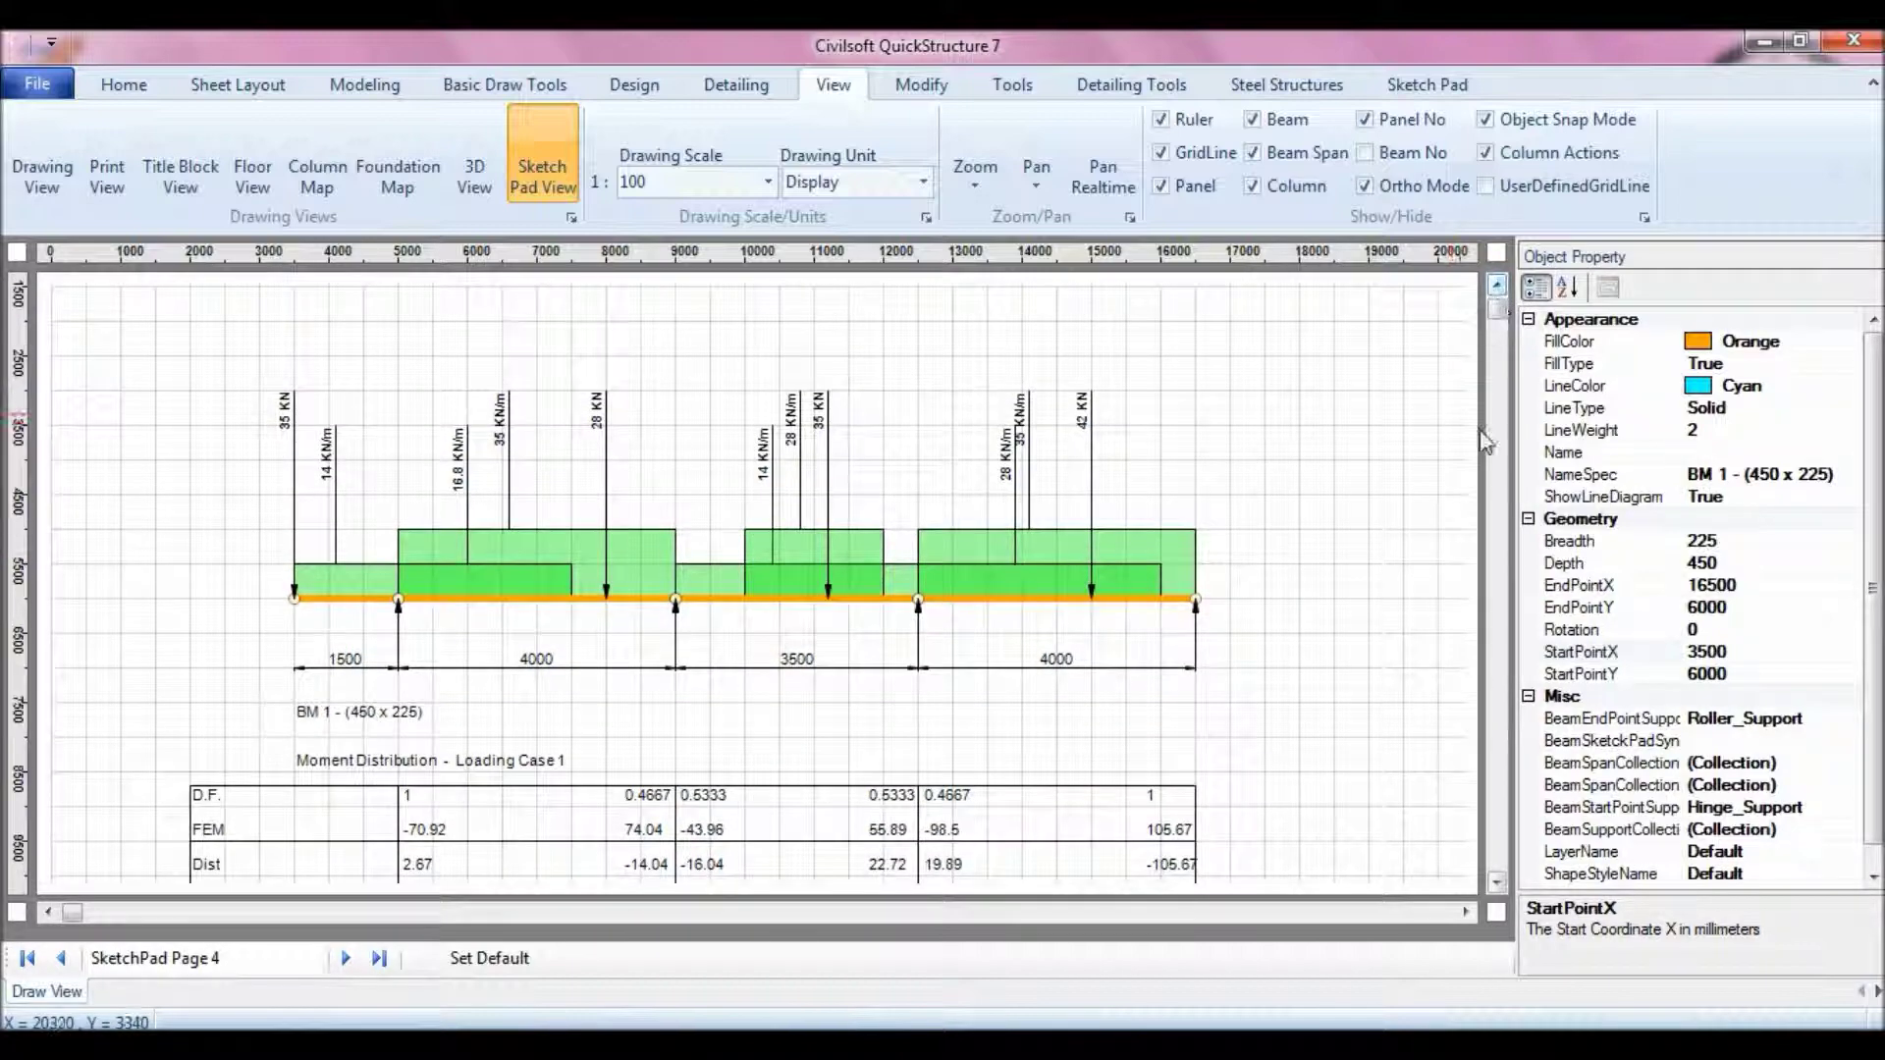
# Step: Select the last 4000 mm span and inspect its distributed load and point load collections without changing them
pyautogui.click(1047, 597)
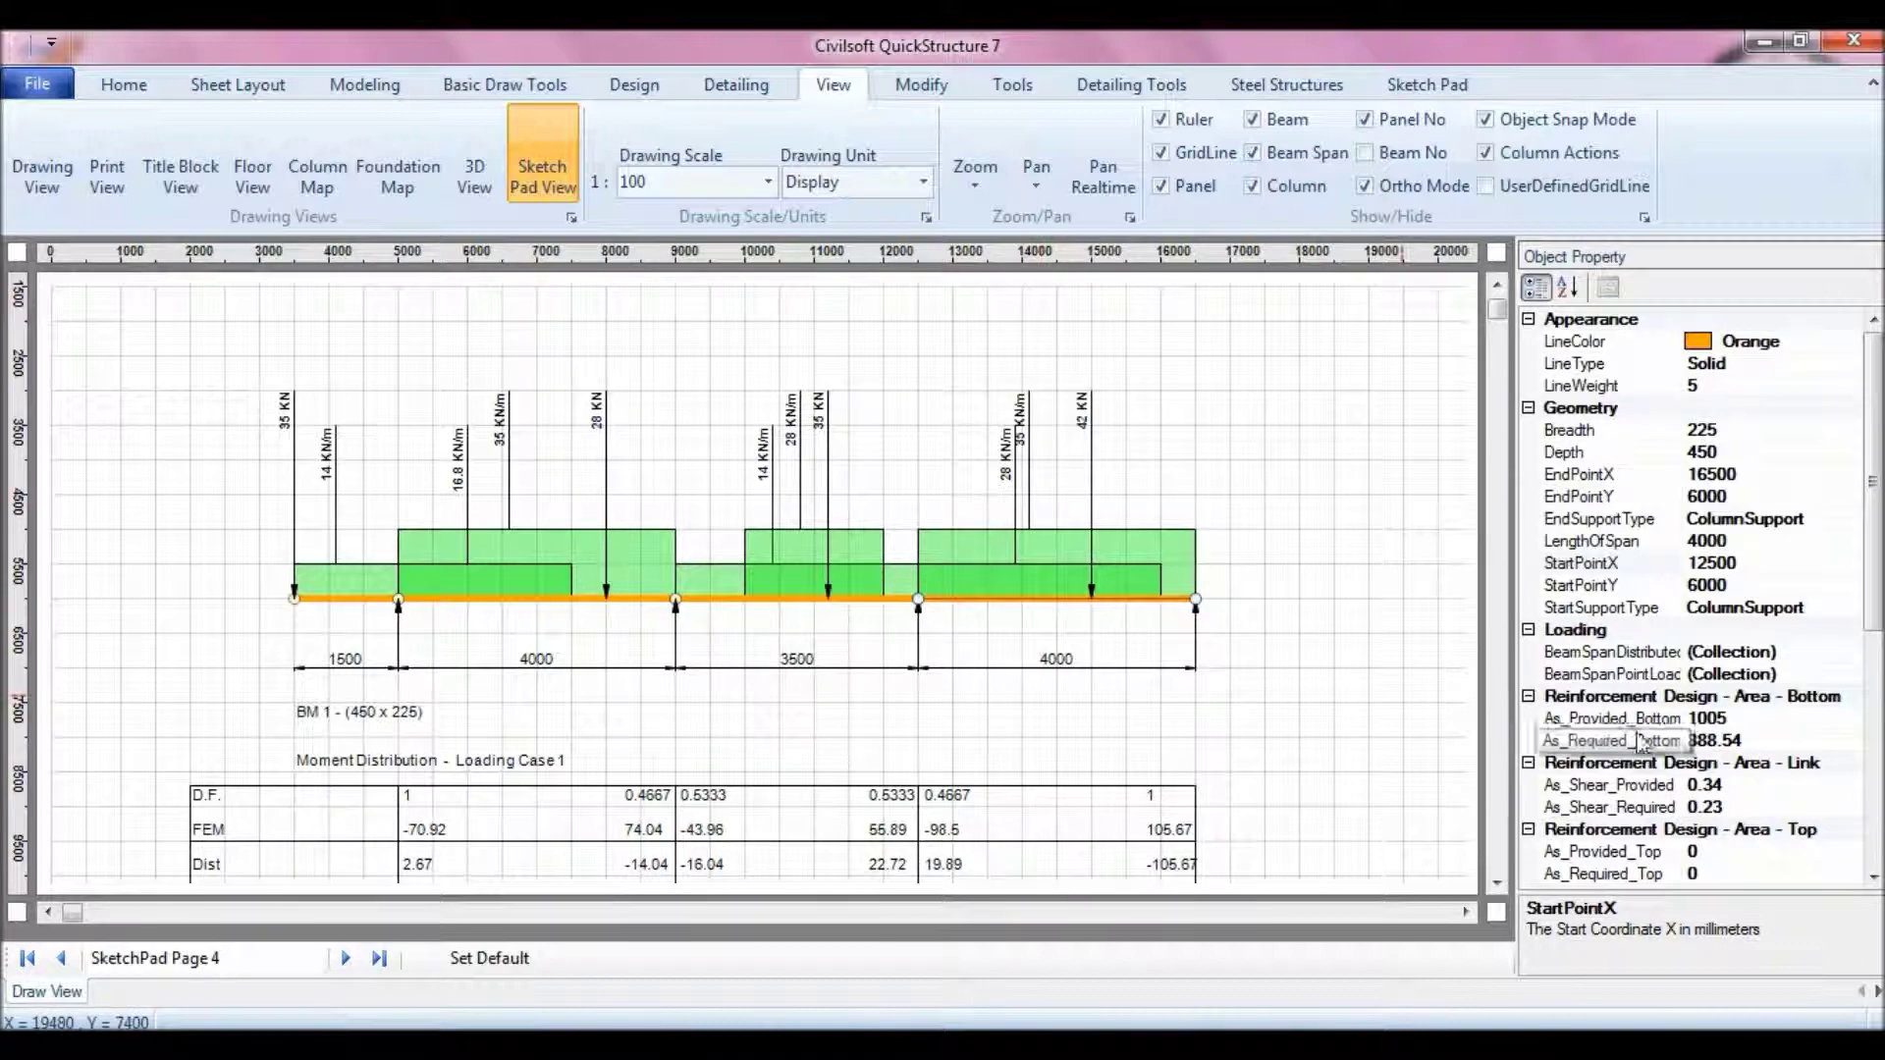
pyautogui.click(1843, 655)
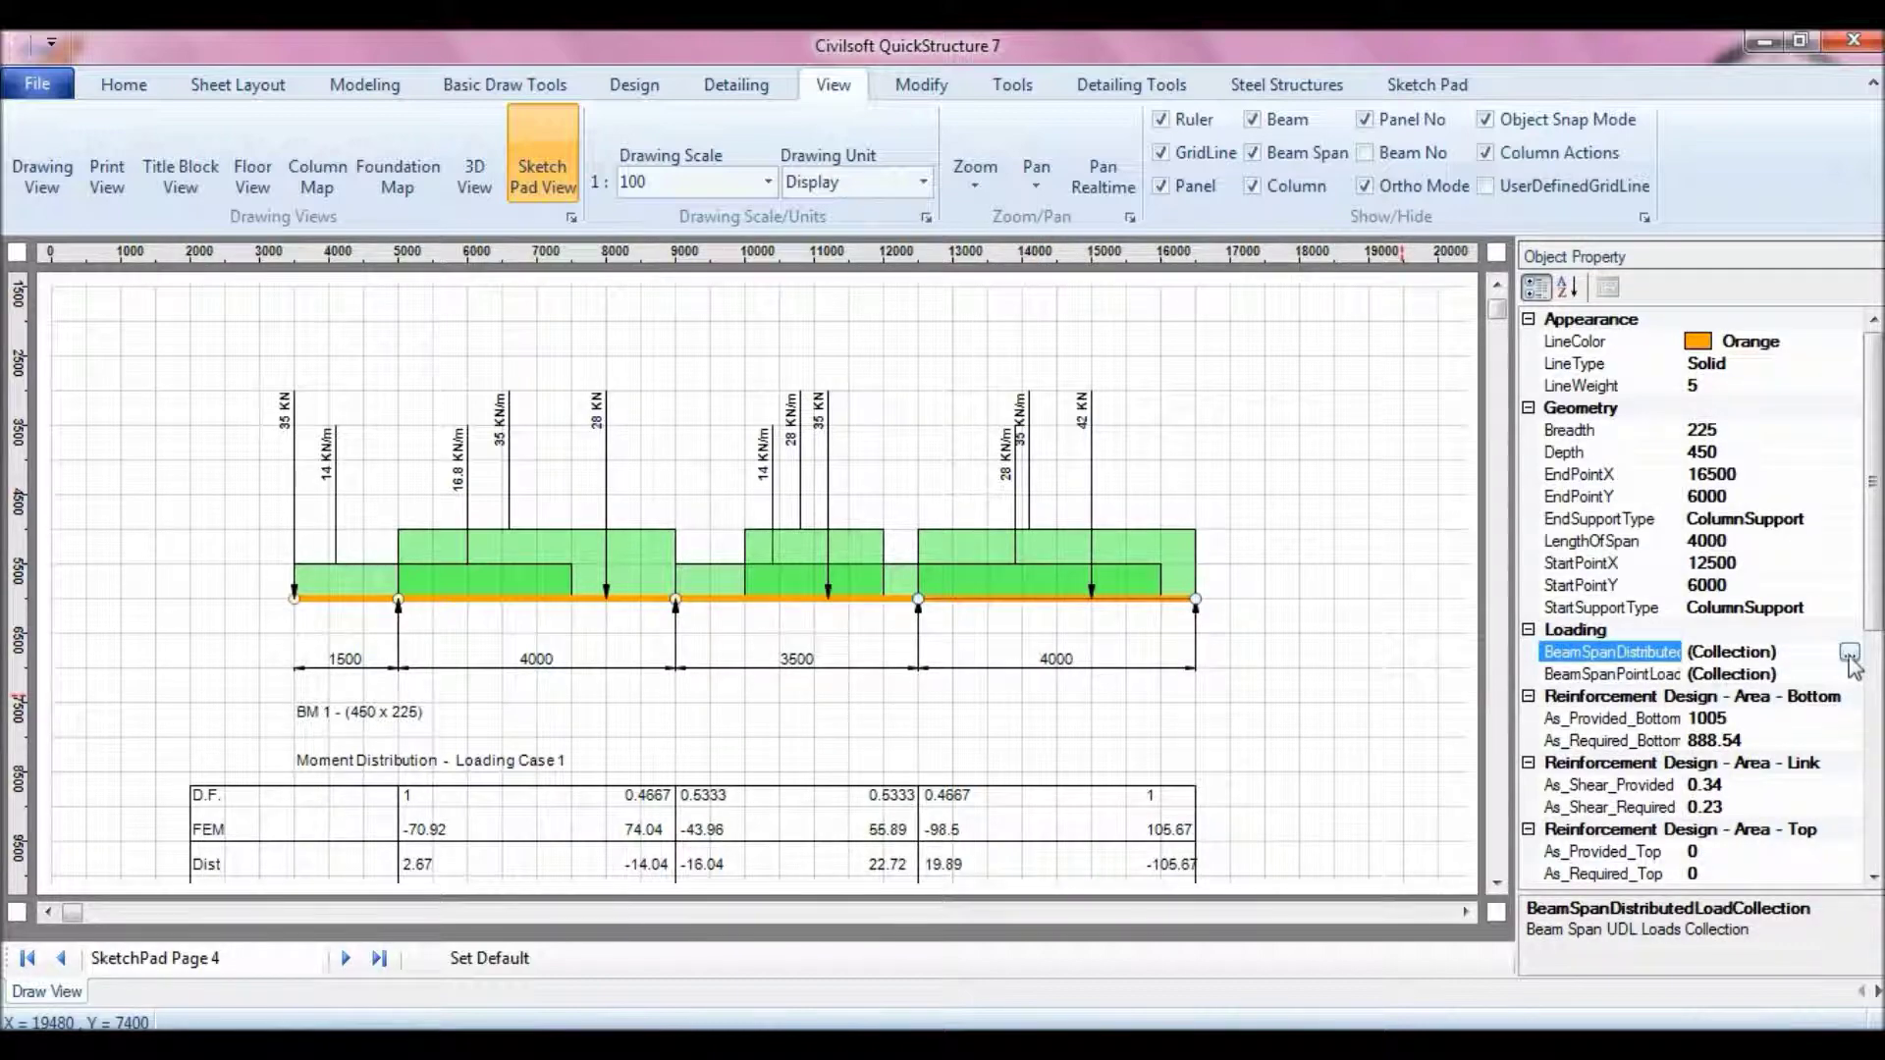
pyautogui.moveTo(870, 307); pyautogui.dragTo(1498, 216)
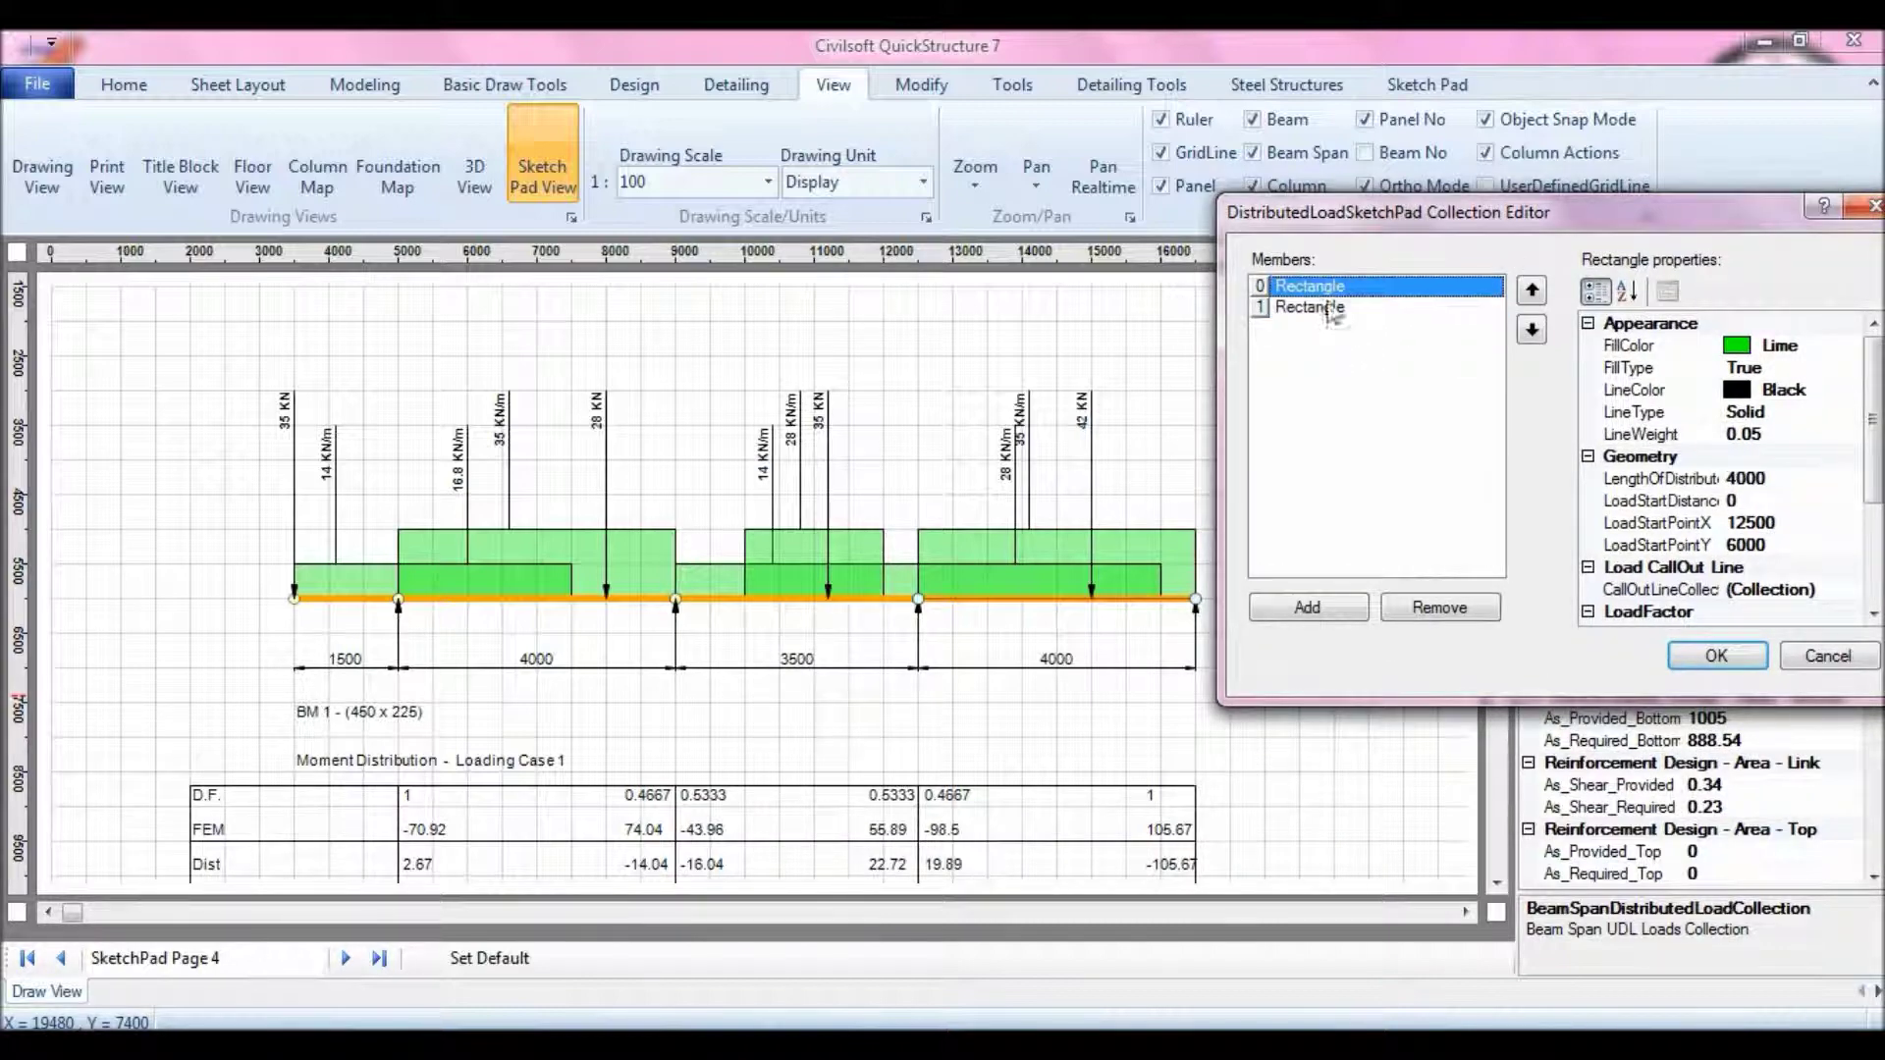
pyautogui.click(1797, 666)
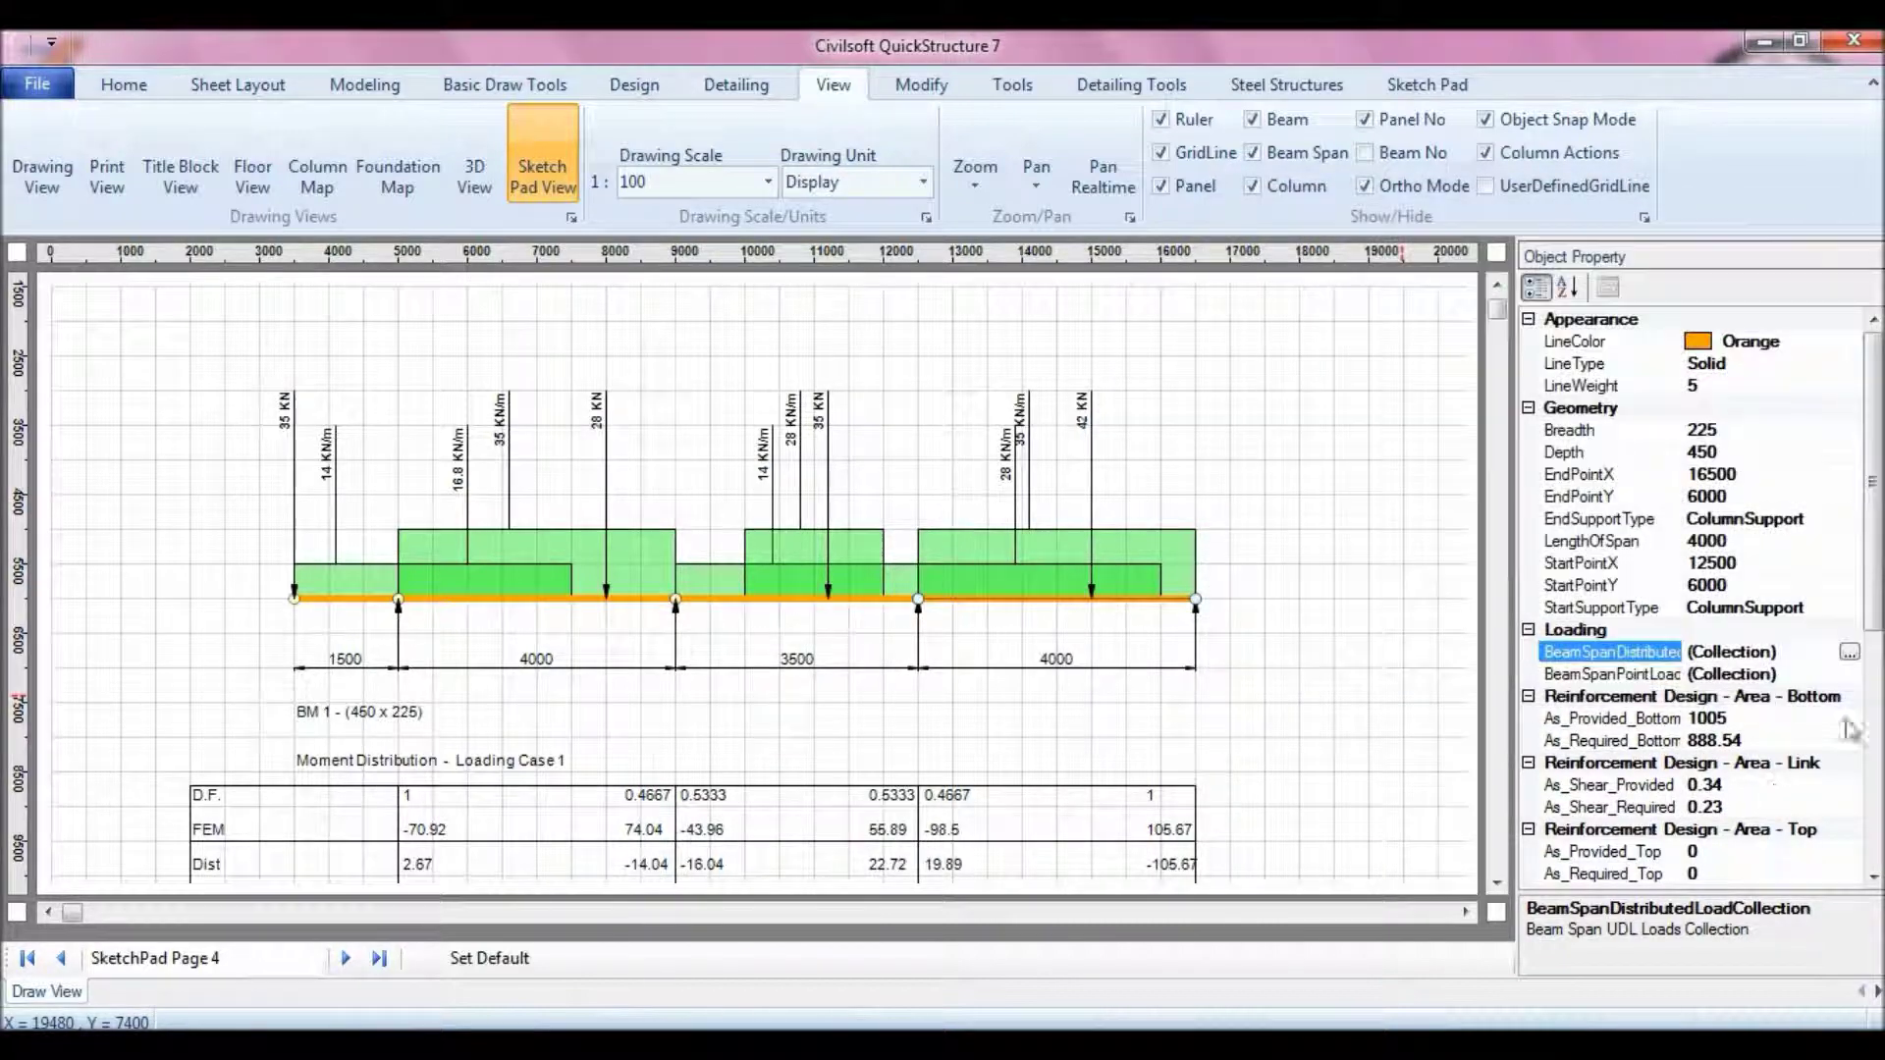
pyautogui.click(1859, 677)
pyautogui.click(1850, 675)
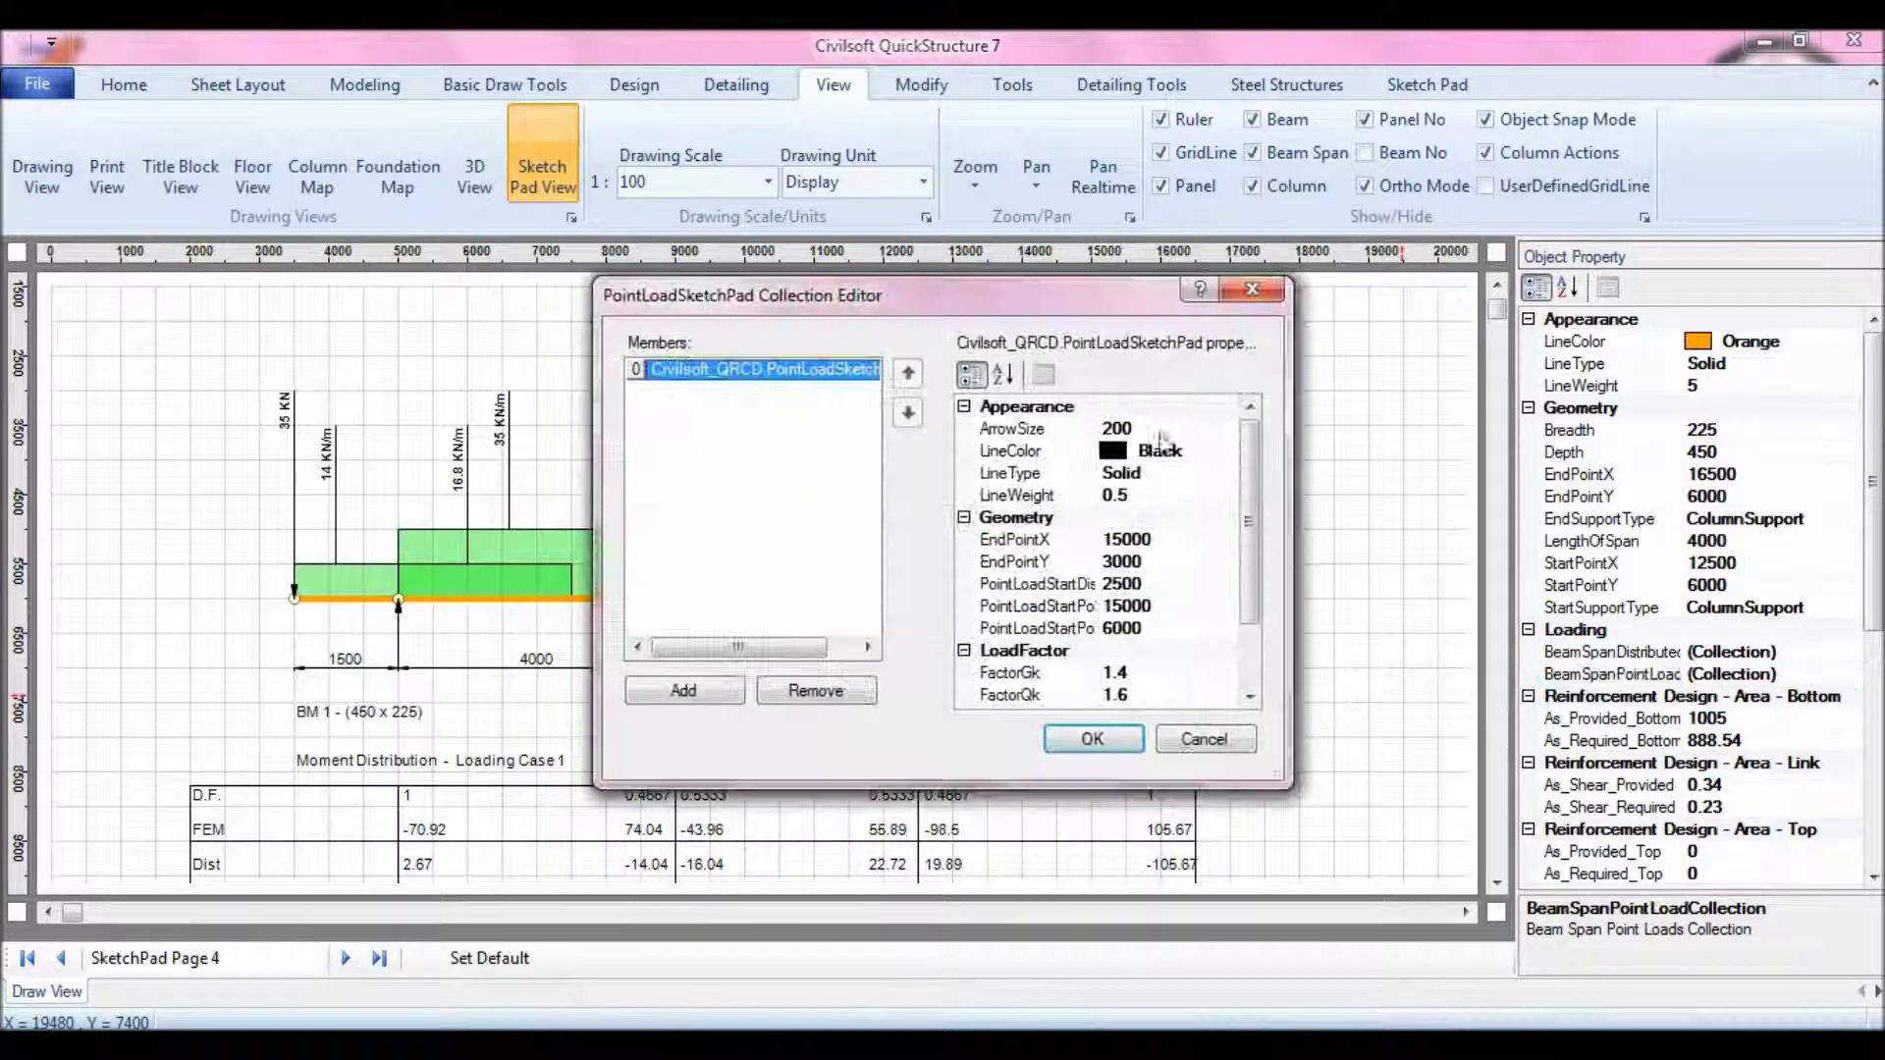
pyautogui.click(1203, 738)
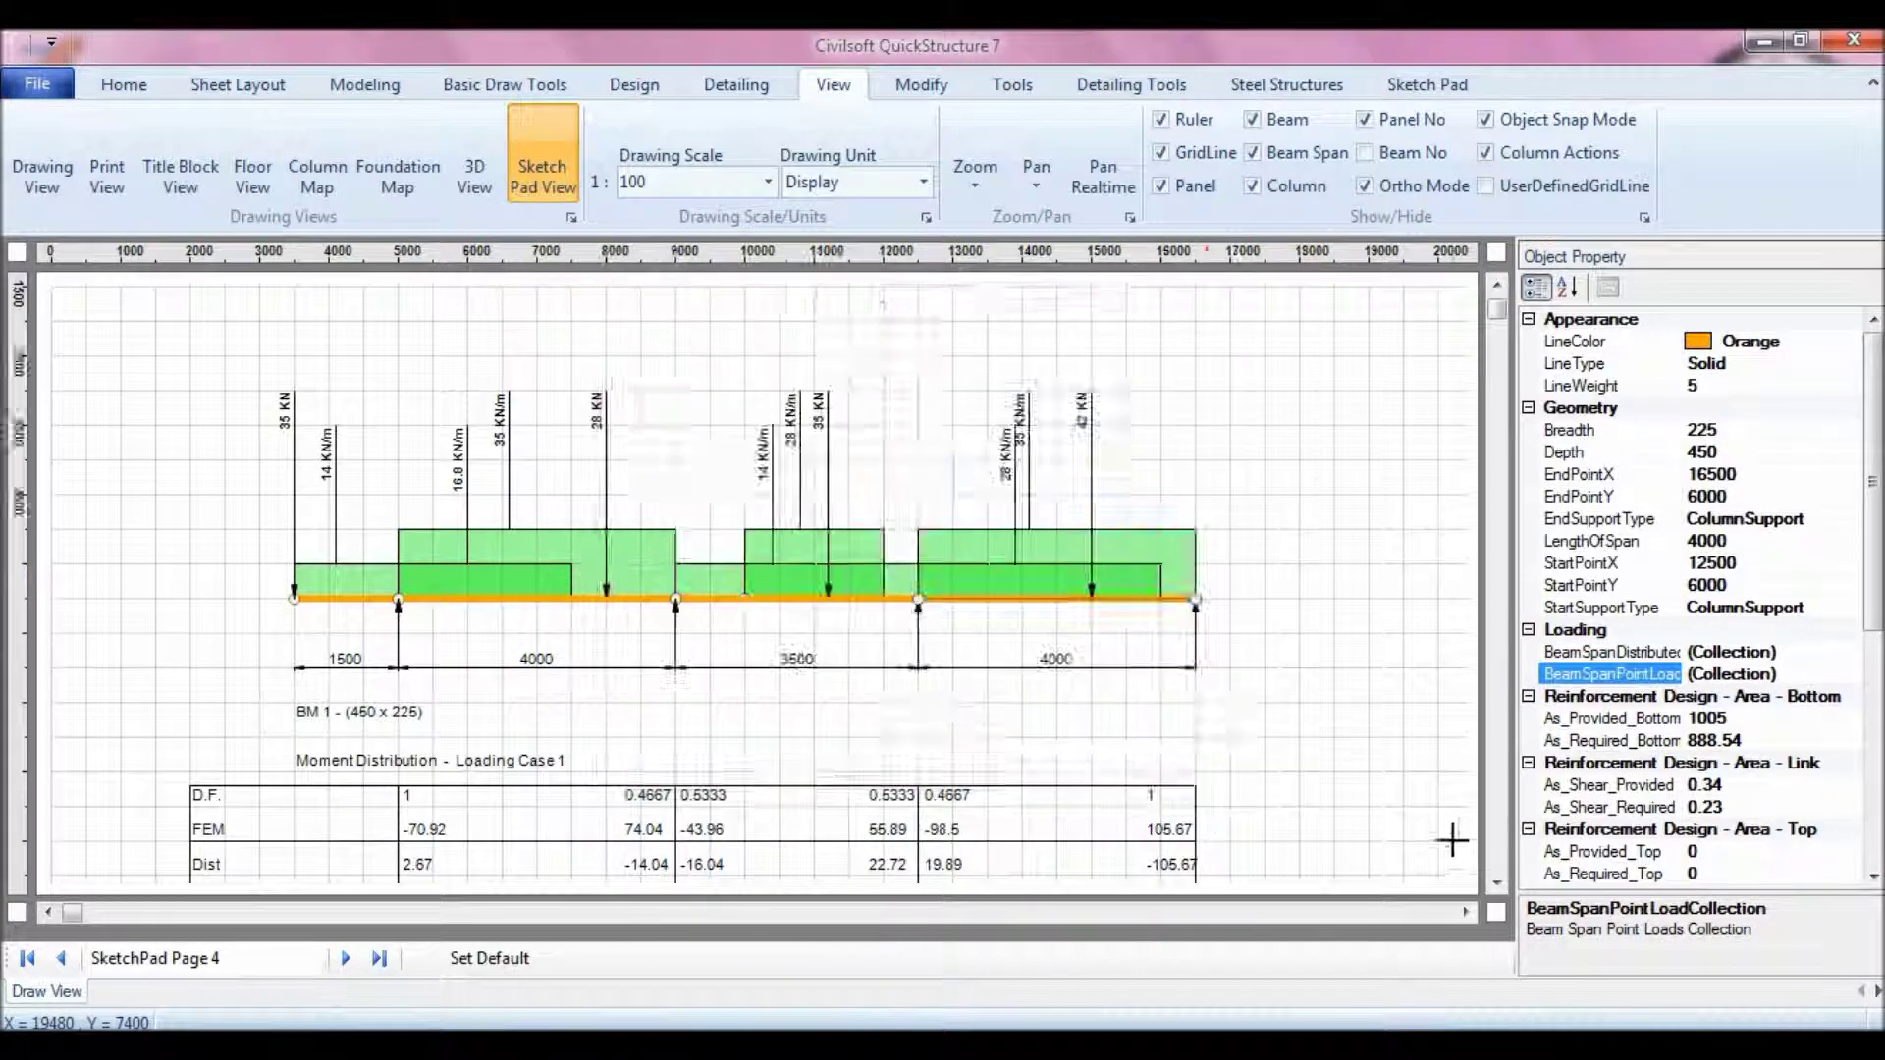
# Step: Start synchronising the sketched beam together with its loading
pyautogui.scroll(-5, 1496, 889)
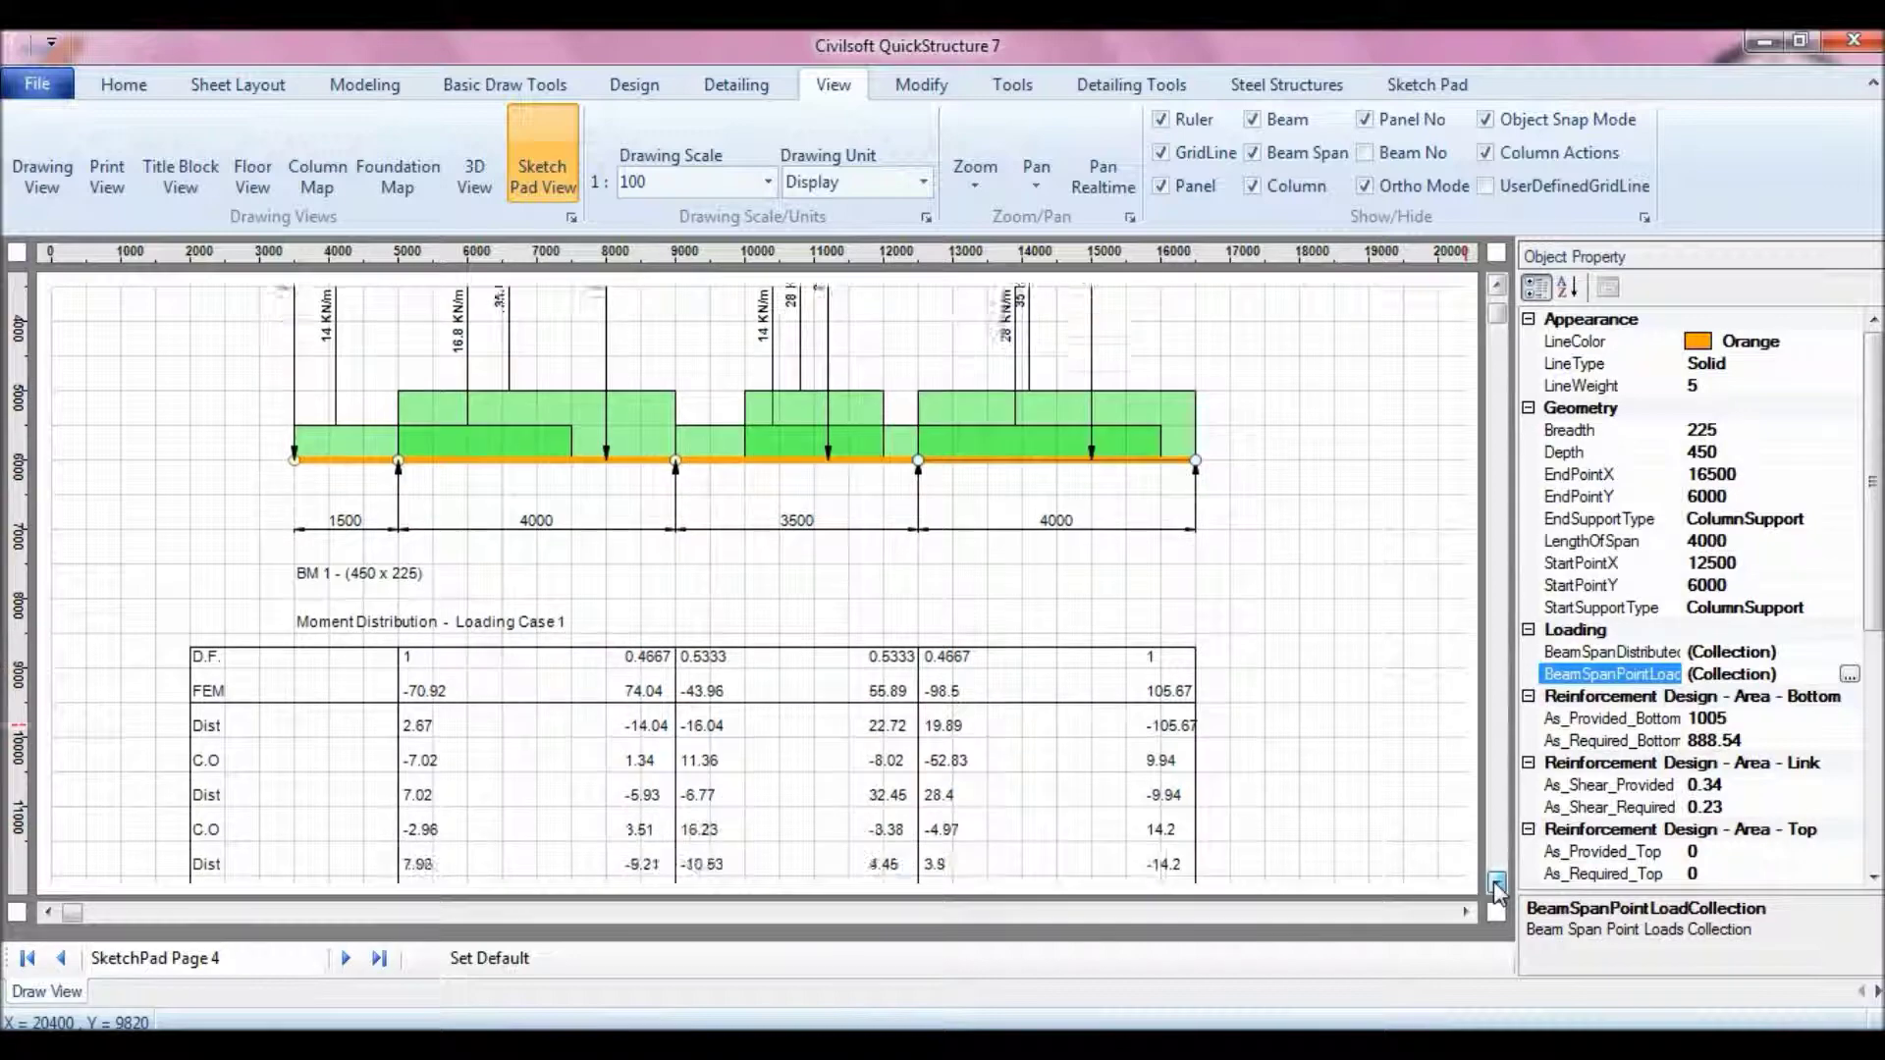
pyautogui.click(1496, 287)
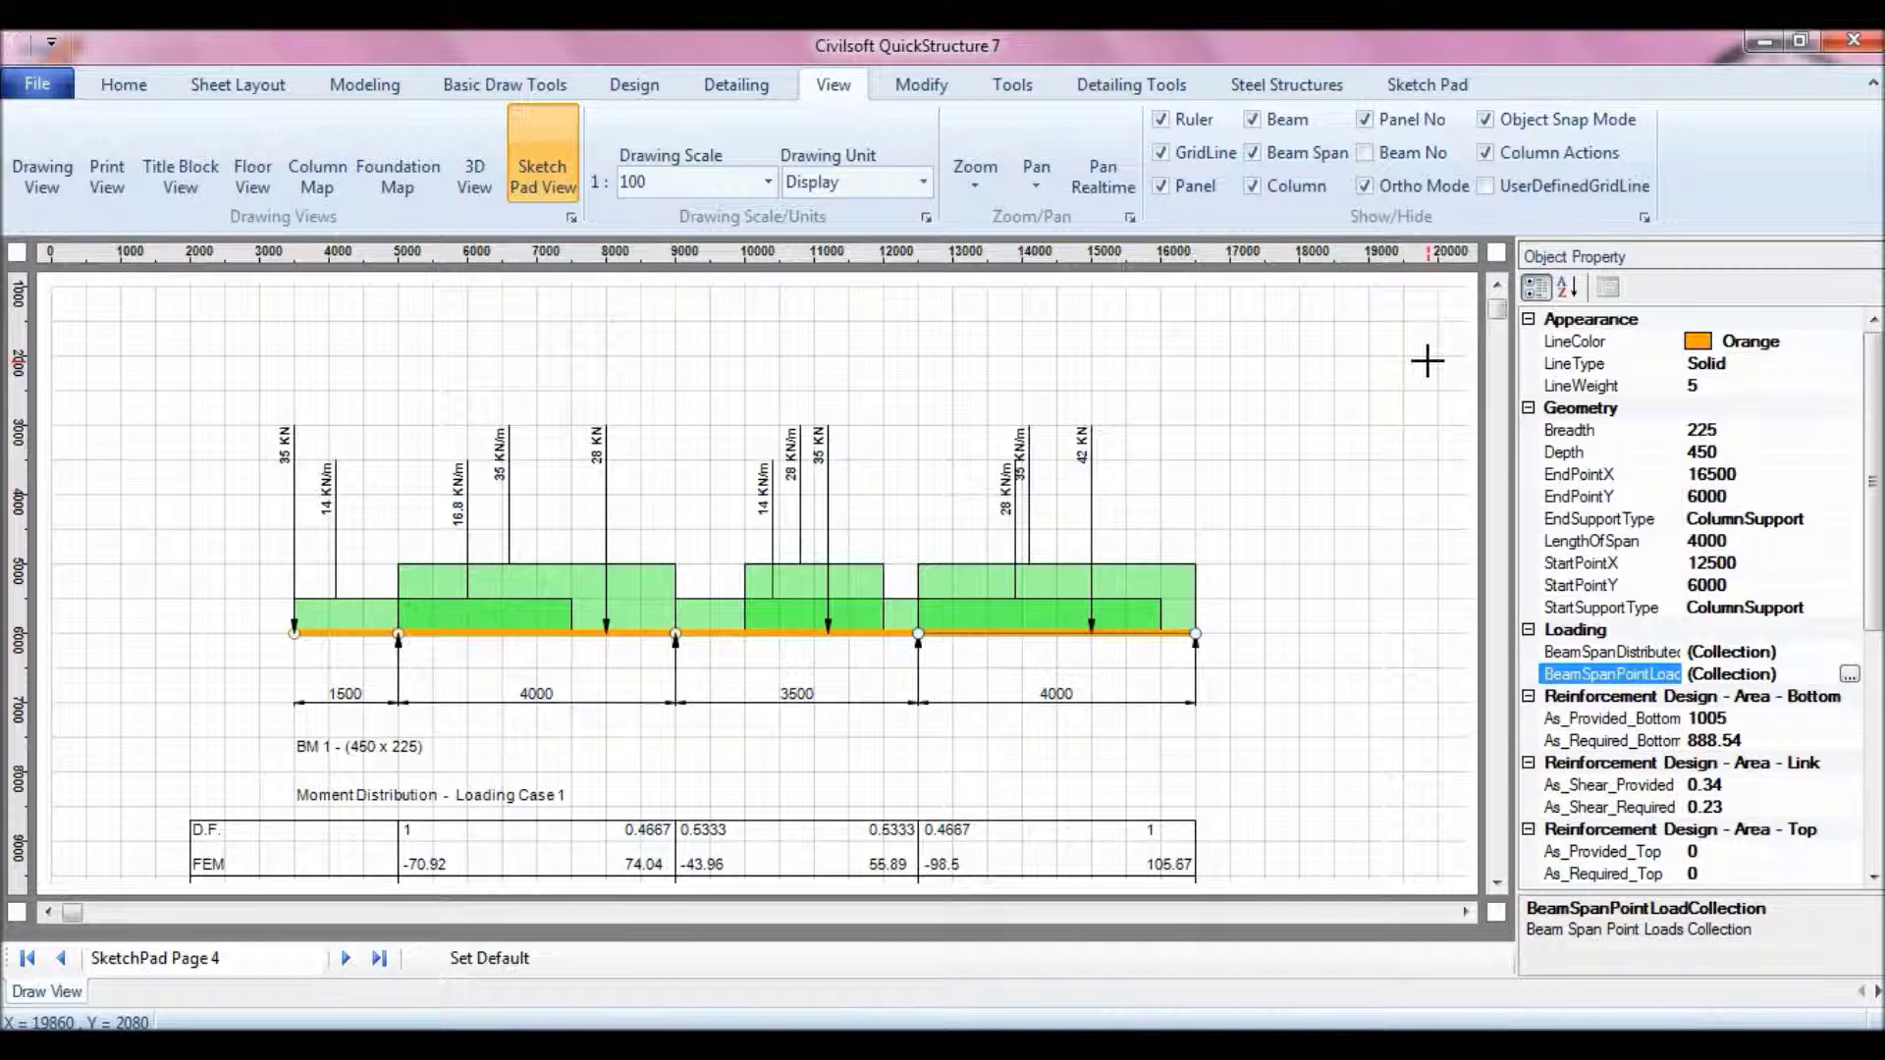
pyautogui.click(1438, 84)
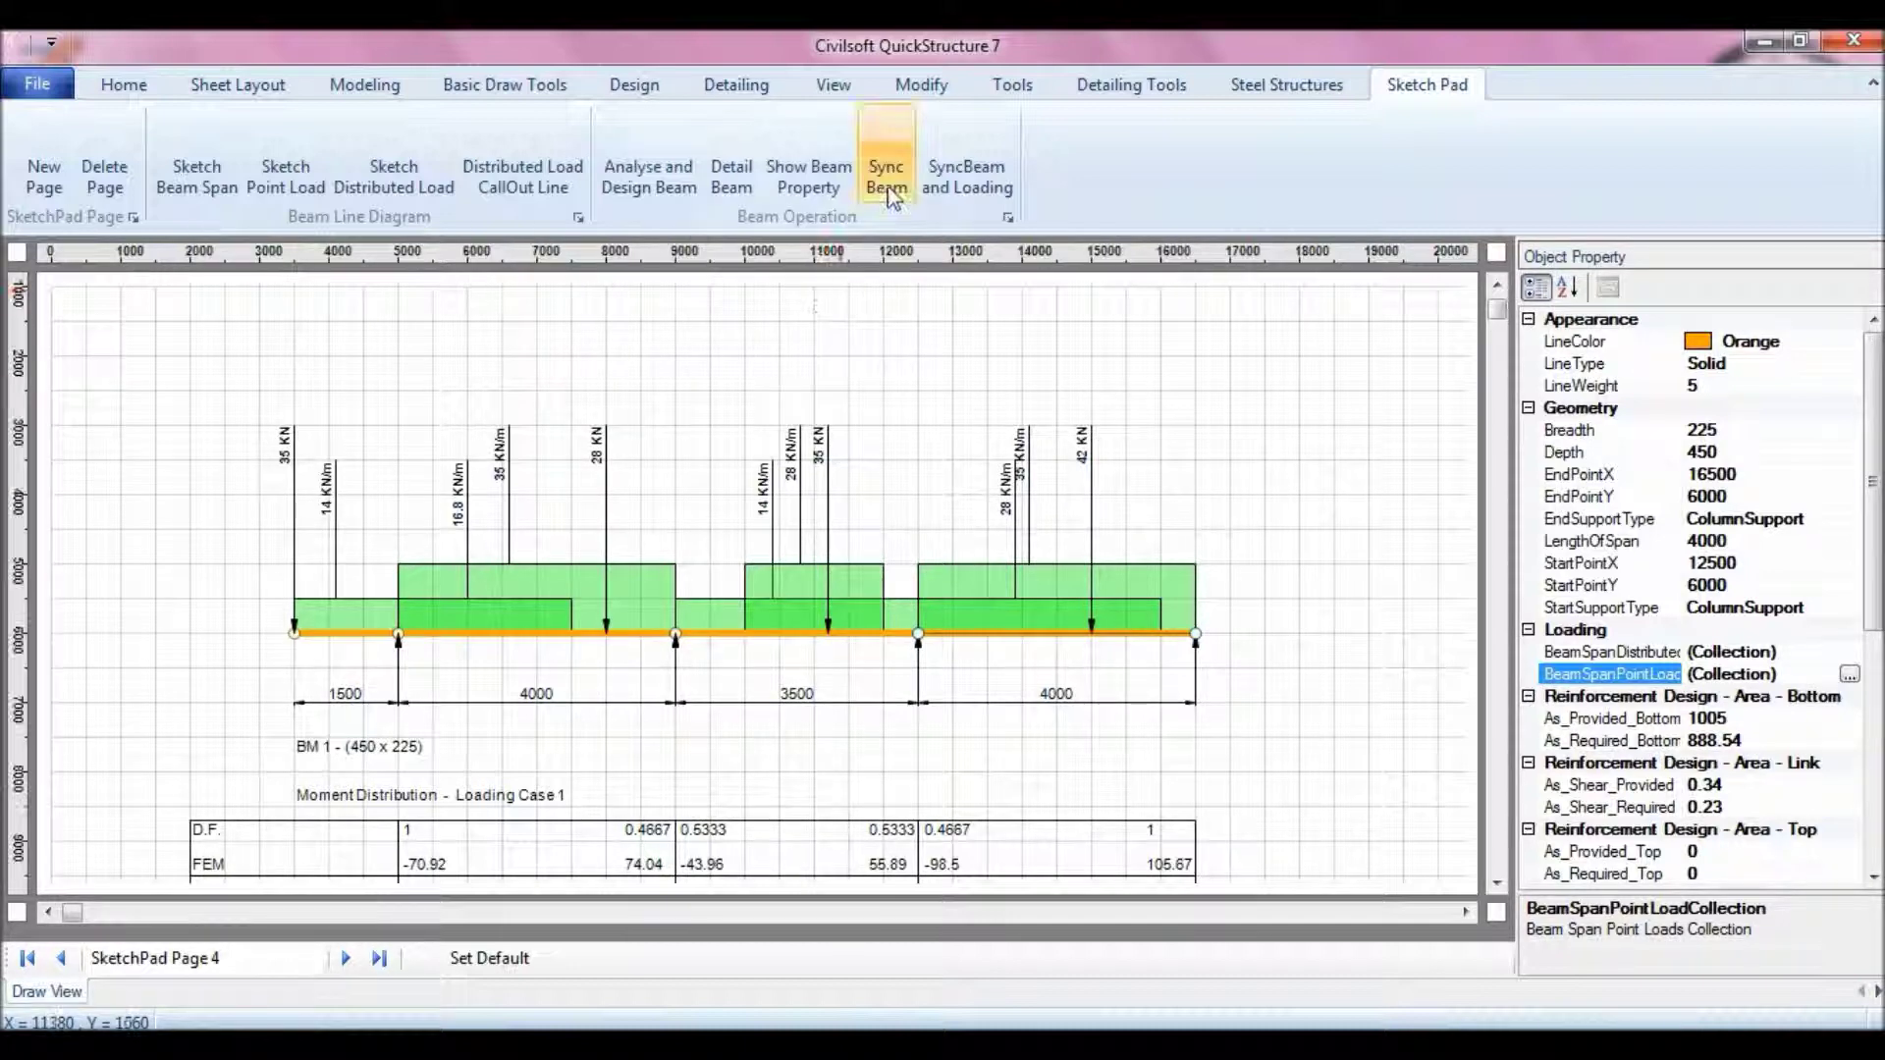
pyautogui.click(937, 189)
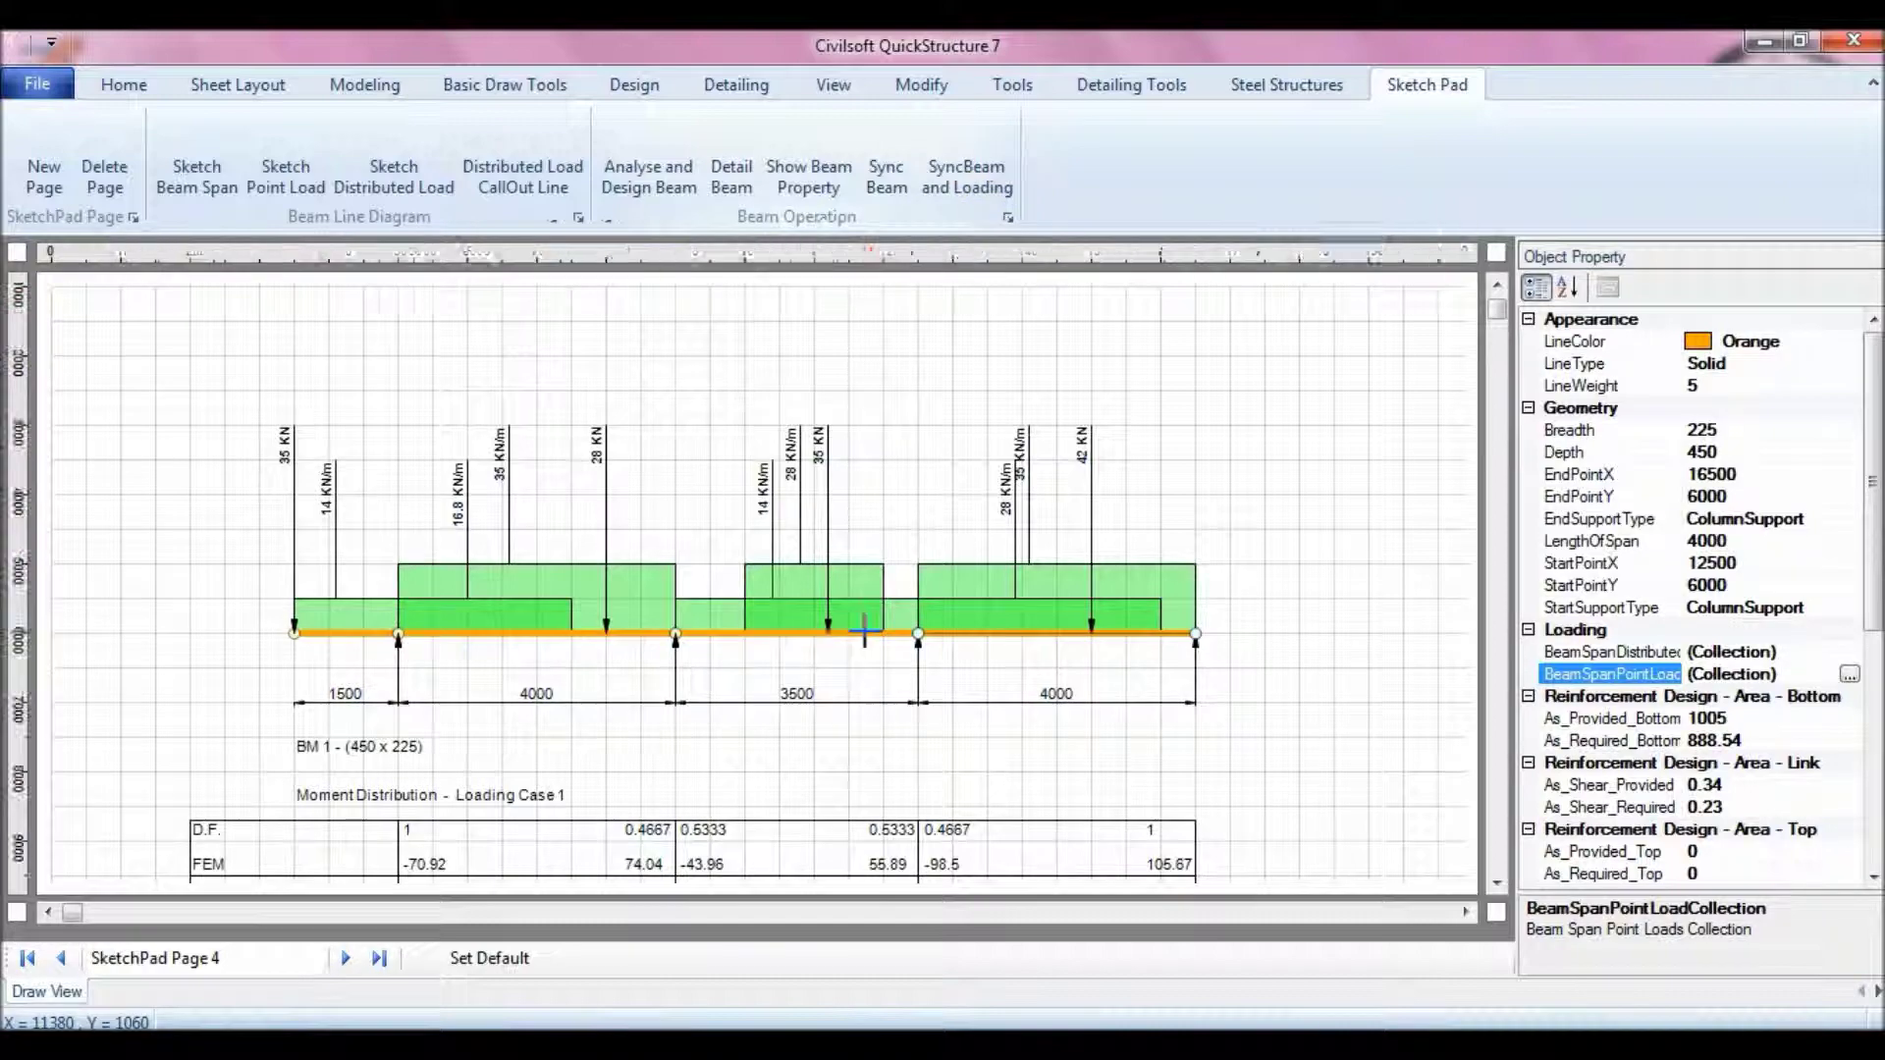